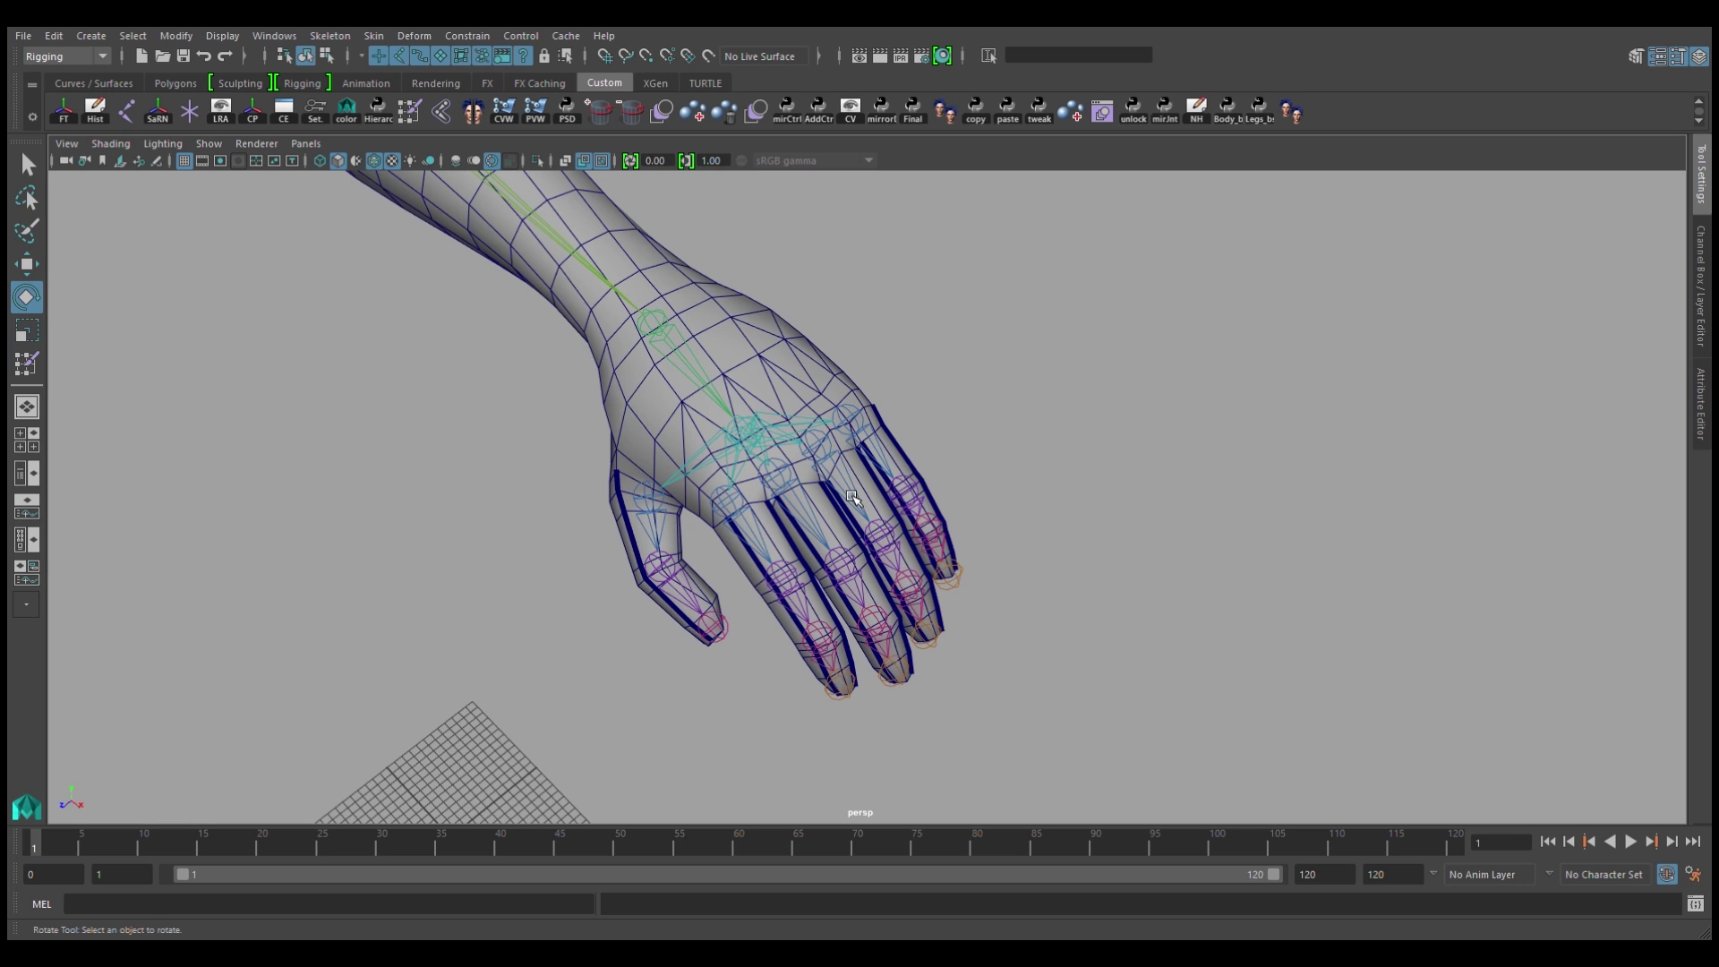
Step: Select the index, middle, ring and pinky finger root joints
{"action": "left_click", "coordinate": [762, 543]}
{"action": "scroll", "coordinate": [819, 562], "scroll_direction": "up", "scroll_amount": 2}
{"action": "scroll", "coordinate": [849, 574], "scroll_direction": "up", "scroll_amount": 2}
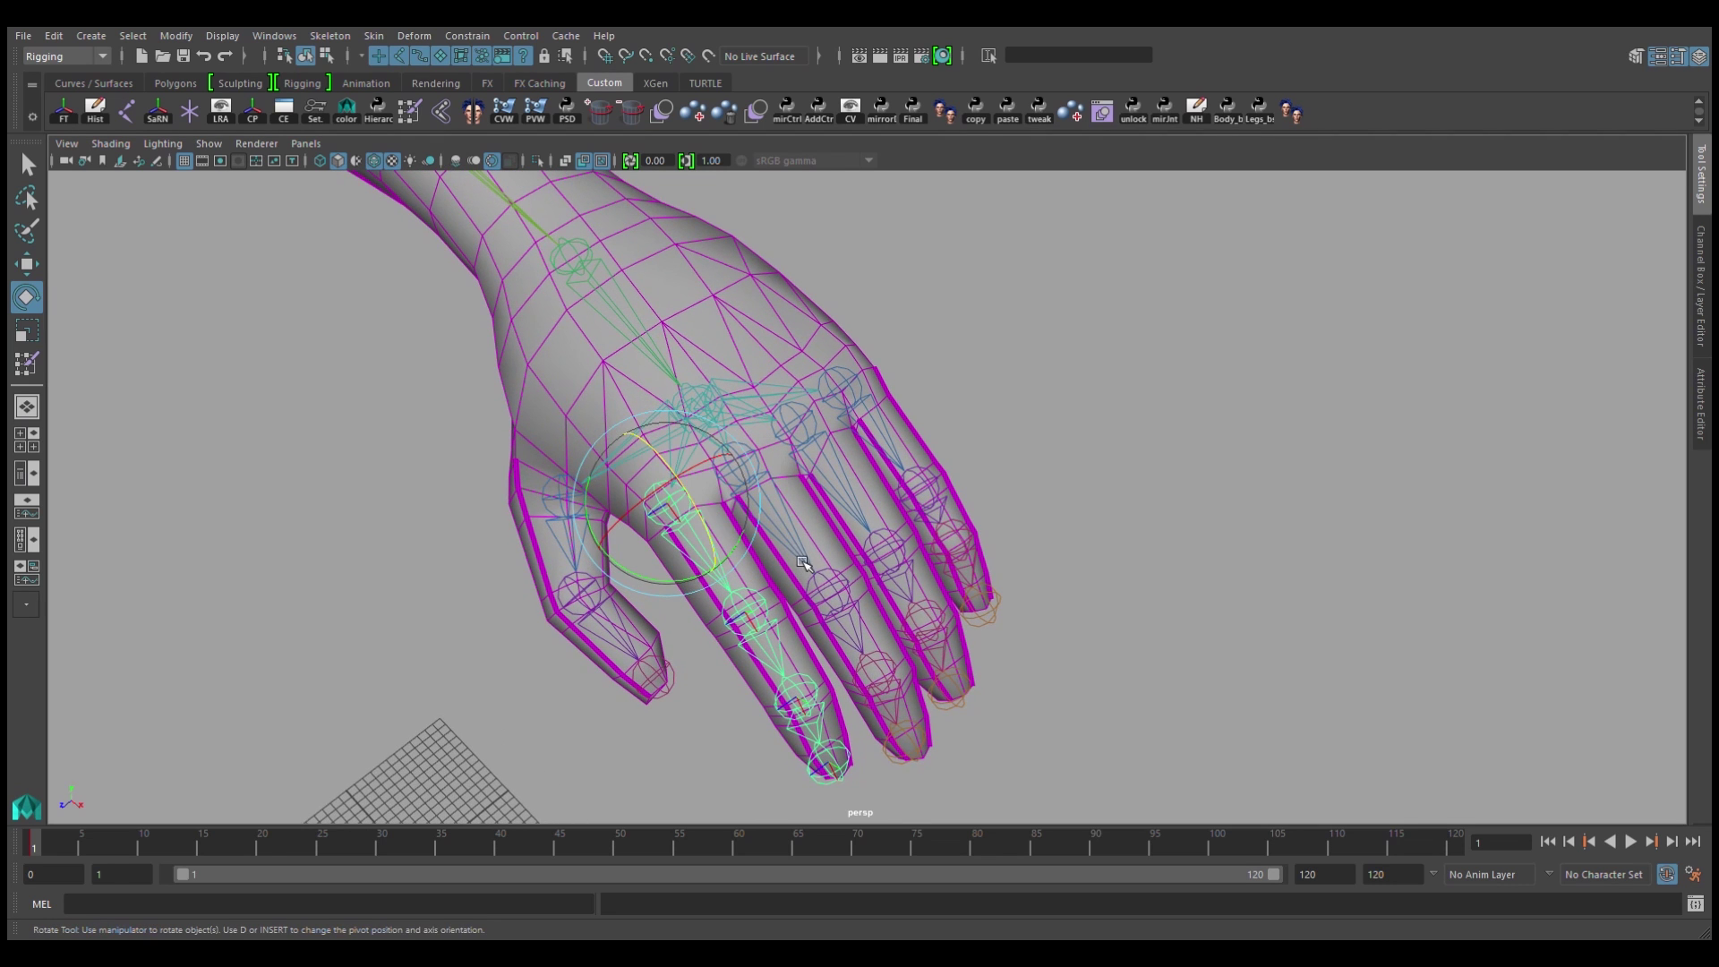
{"action": "left_click", "coordinate": [827, 551], "text": "shift"}
{"action": "left_click", "coordinate": [910, 464], "text": "shift"}
{"action": "left_click", "coordinate": [922, 480], "text": "shift"}
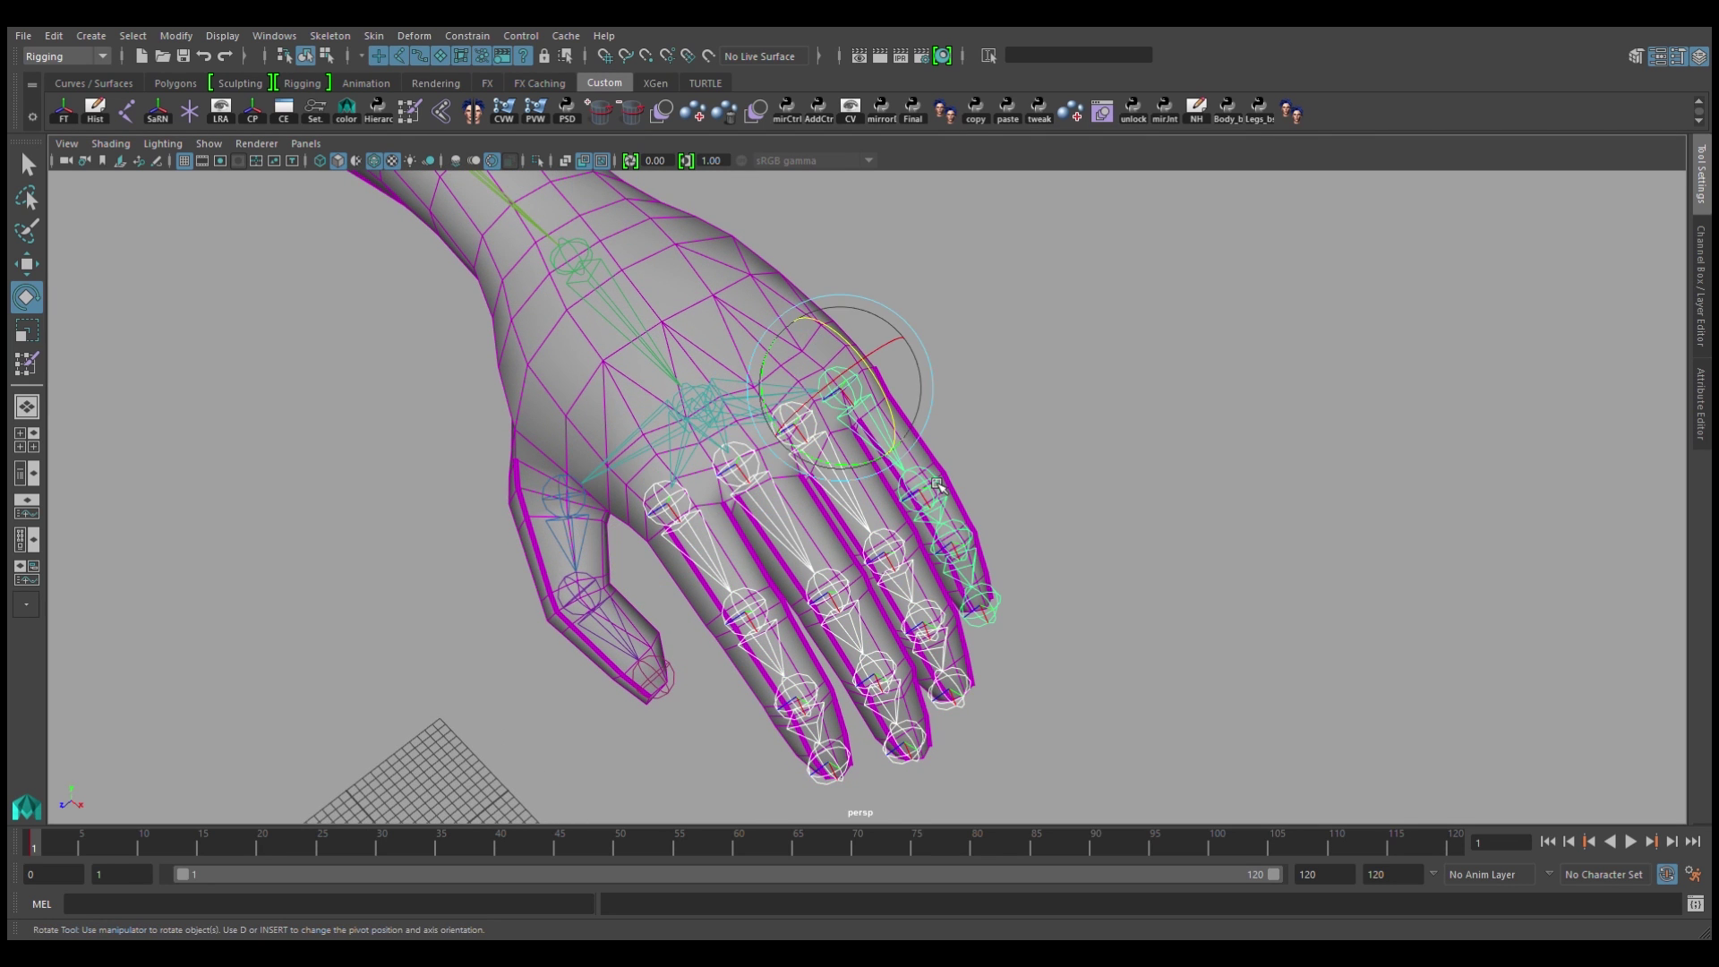
Step: Curl the selected fingers back and forth, checking the bend at frame 20
{"action": "mouse_move", "coordinate": [897, 424]}
{"action": "left_mouse_down"}
{"action": "mouse_move", "coordinate": [919, 460]}
{"action": "mouse_move", "coordinate": [814, 392]}
{"action": "mouse_move", "coordinate": [843, 396]}
{"action": "mouse_move", "coordinate": [716, 545]}
{"action": "left_mouse_up"}
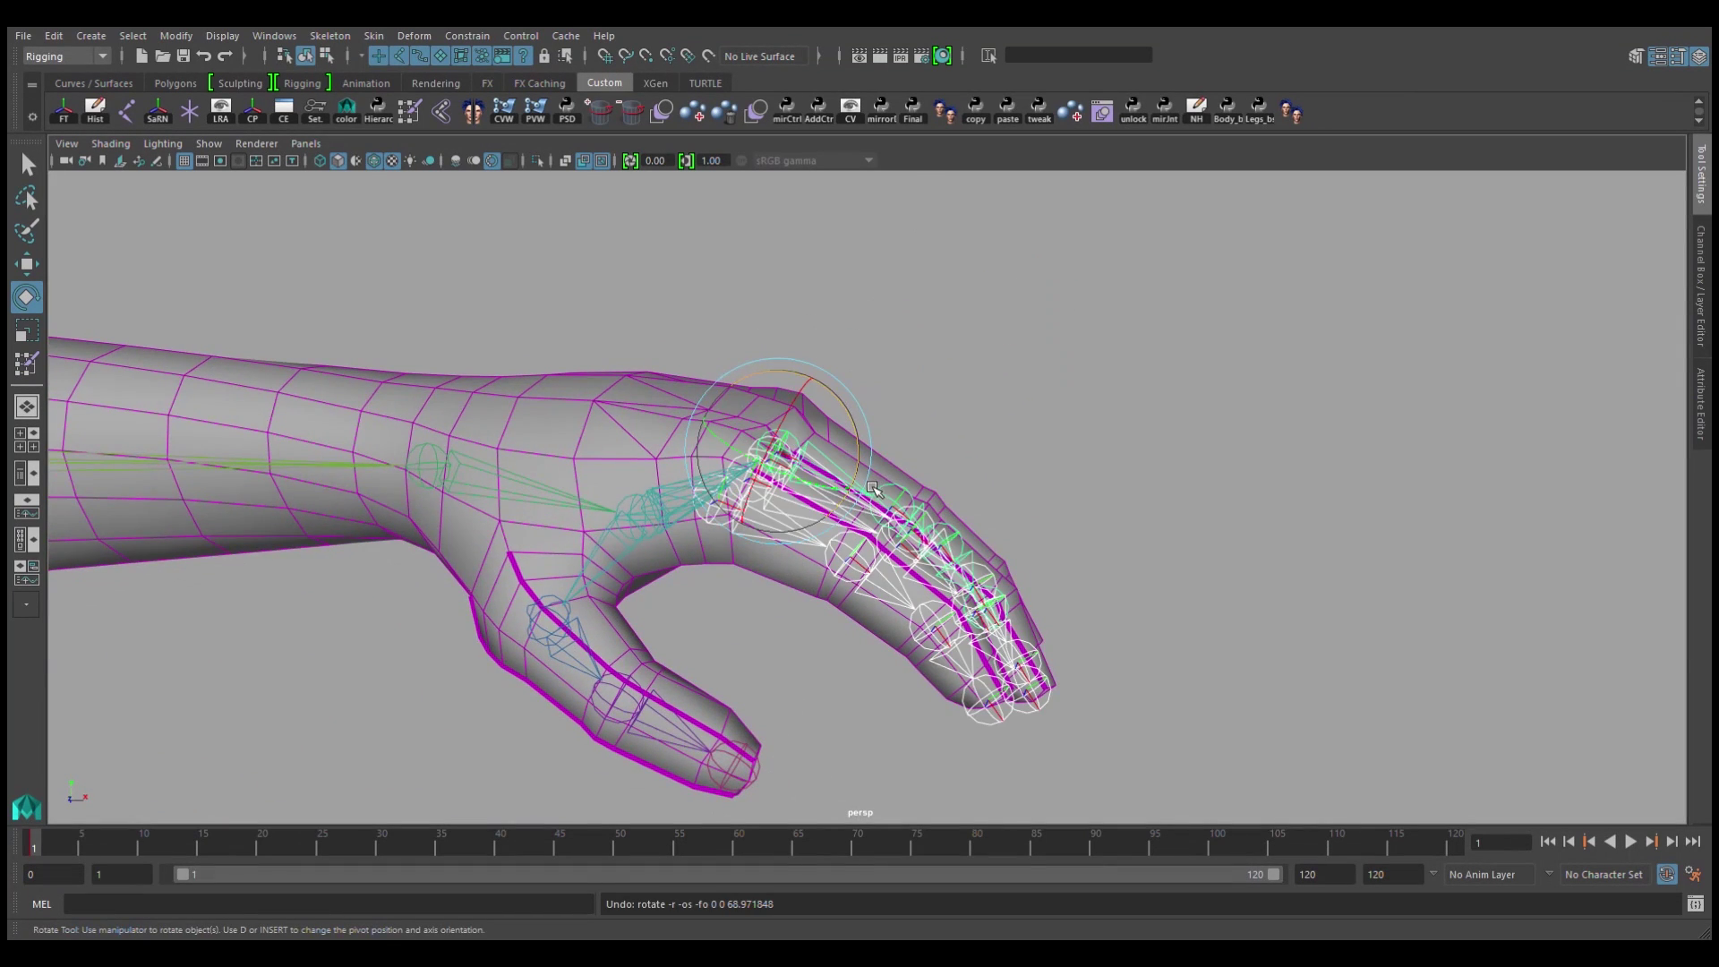
{"action": "left_click", "coordinate": [262, 847]}
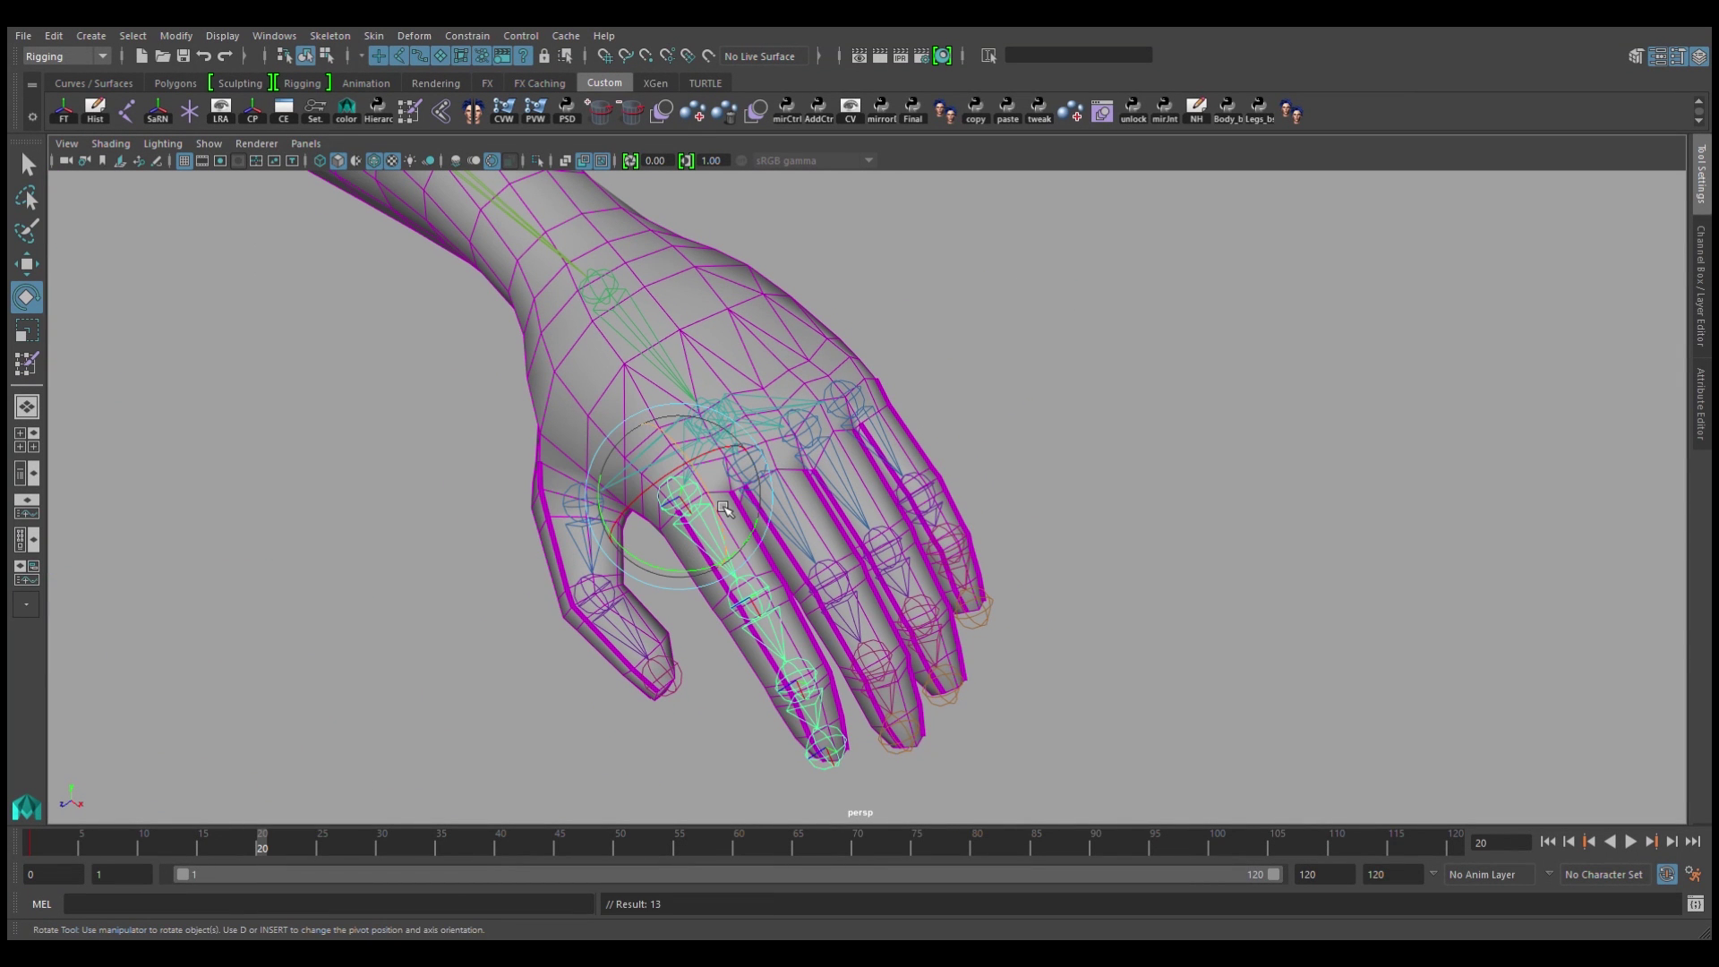
{"action": "mouse_move", "coordinate": [724, 507]}
{"action": "left_mouse_down"}
{"action": "mouse_move", "coordinate": [731, 492]}
{"action": "mouse_move", "coordinate": [654, 556]}
{"action": "left_mouse_up"}
Step: Reset to frame 1, select the hand mesh and make joints unselectable
{"action": "key", "text": "alt+shift+v"}
{"action": "left_click", "coordinate": [555, 550]}
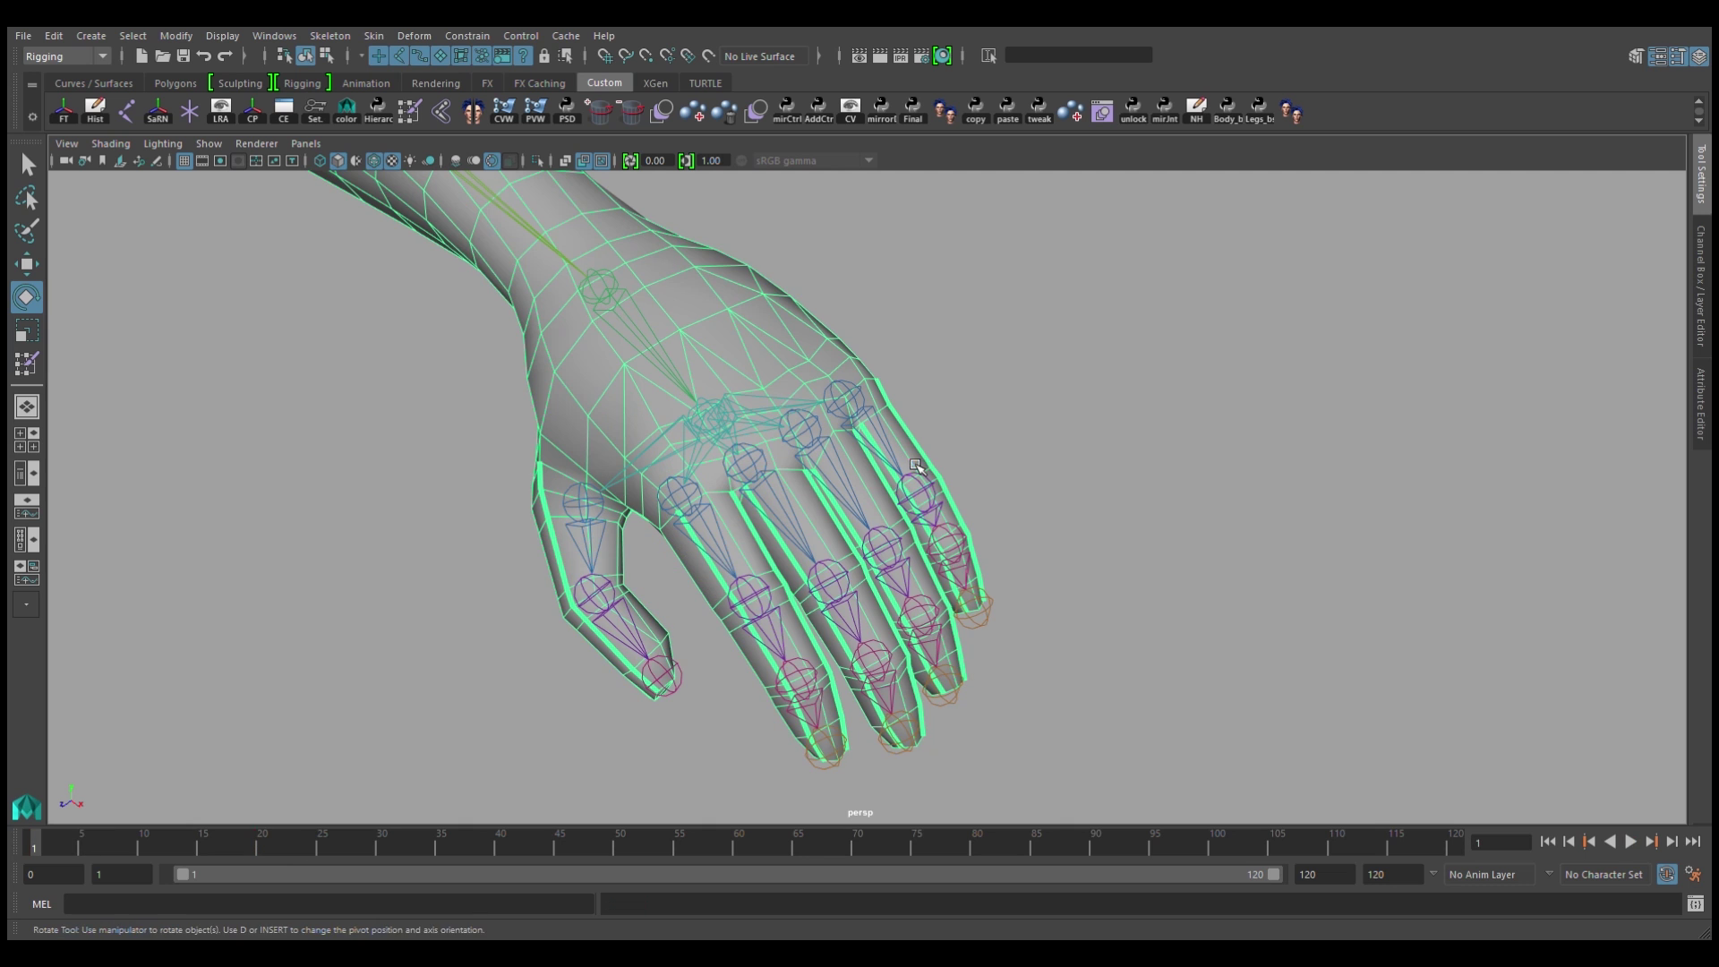
{"action": "left_click", "coordinate": [402, 56]}
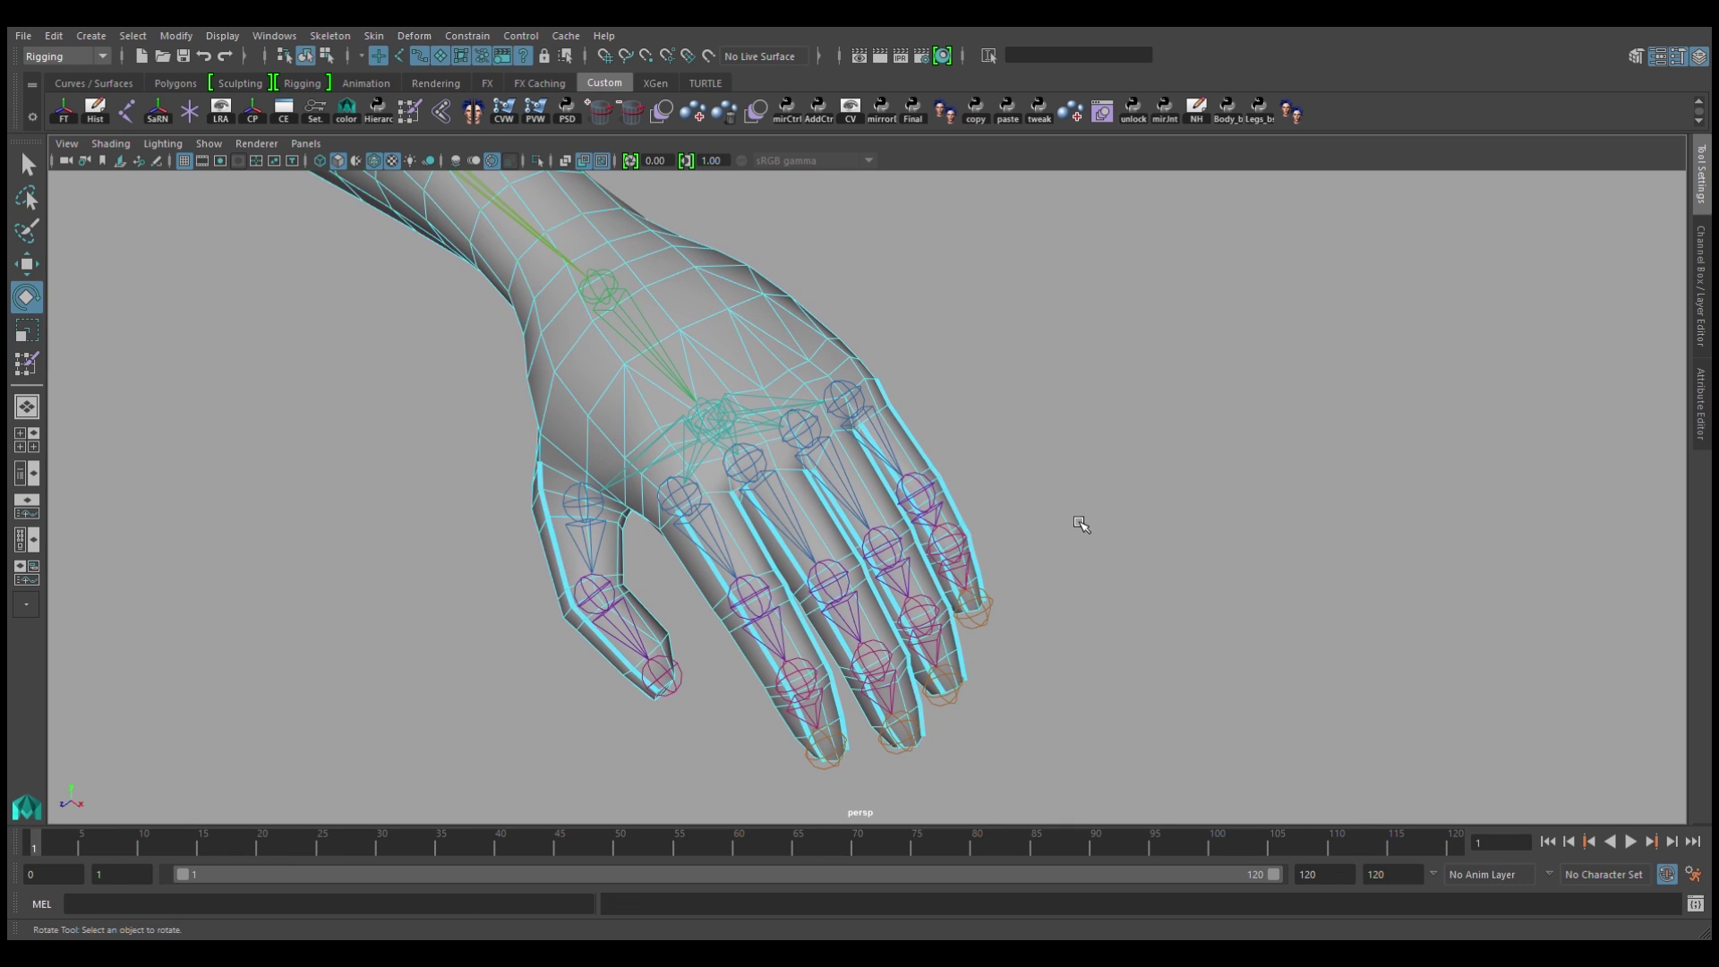
Step: Frame the arm and hand from the side and open the Paint Skin Weights Tool
{"action": "mouse_move", "coordinate": [1074, 520]}
{"action": "left_mouse_down", "text": "alt"}
{"action": "mouse_move", "coordinate": [967, 513]}
{"action": "mouse_move", "coordinate": [1053, 757]}
{"action": "mouse_move", "coordinate": [1117, 695]}
{"action": "mouse_move", "coordinate": [1118, 720]}
{"action": "left_mouse_up", "text": "alt"}
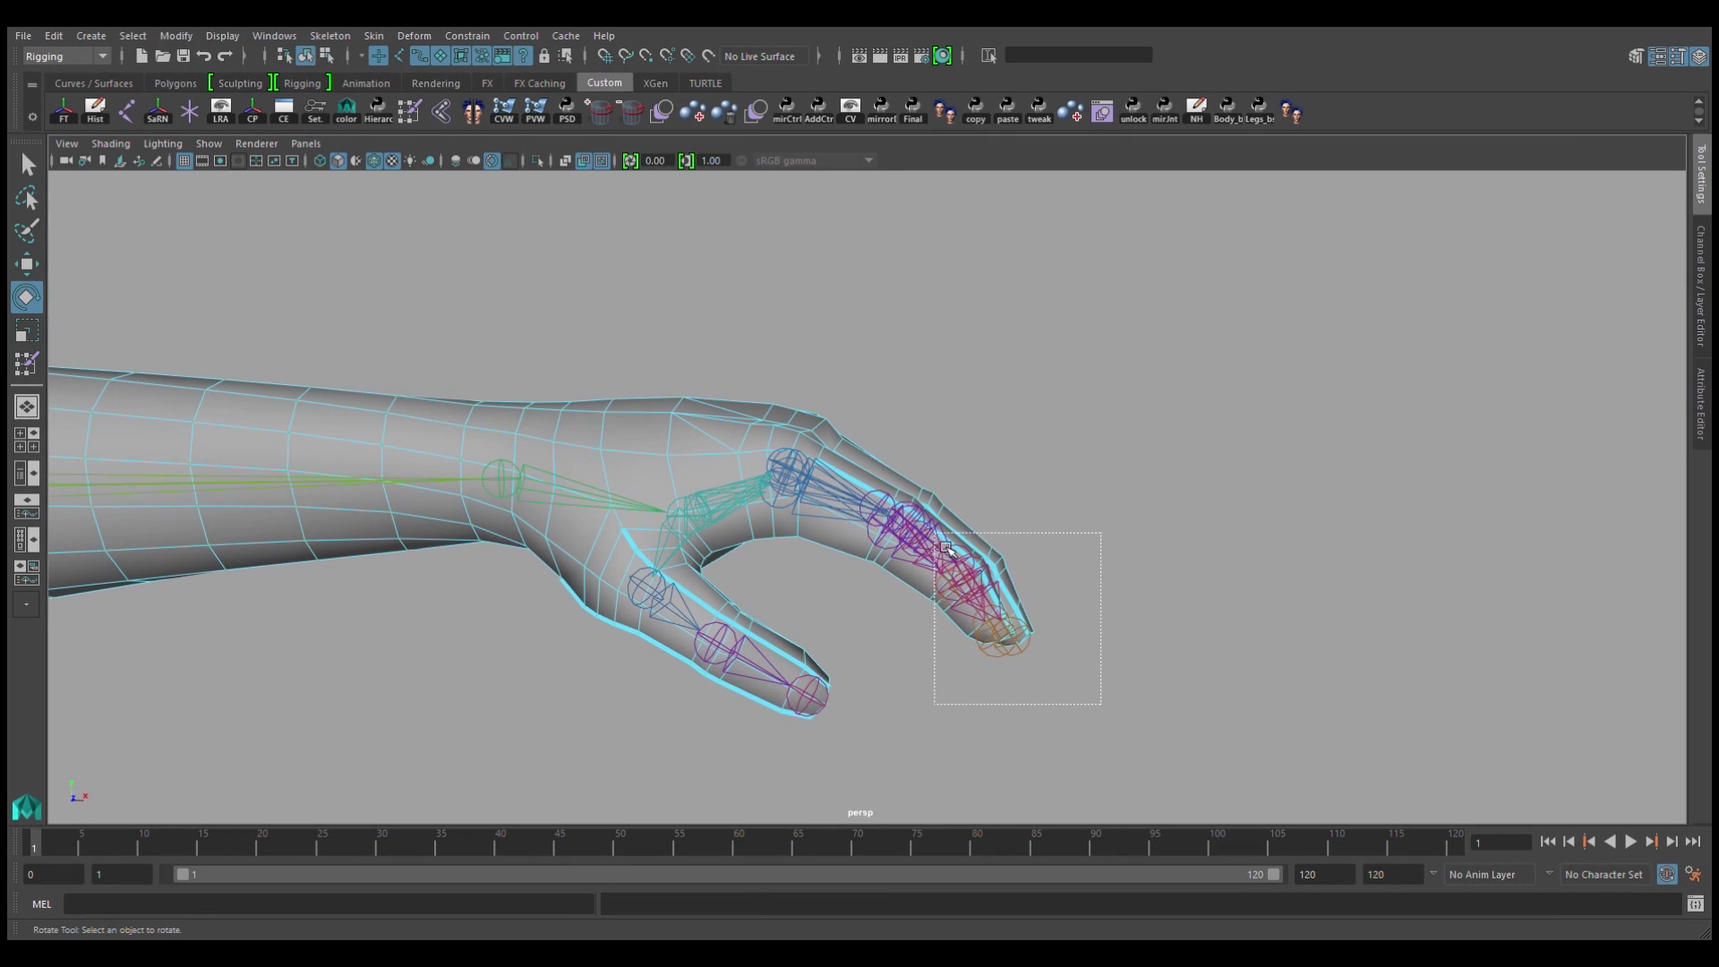
{"action": "mouse_move", "coordinate": [948, 549]}
{"action": "left_mouse_down", "text": "alt"}
{"action": "mouse_move", "coordinate": [1122, 591]}
{"action": "mouse_move", "coordinate": [909, 626]}
{"action": "mouse_move", "coordinate": [1041, 658]}
{"action": "mouse_move", "coordinate": [795, 537]}
{"action": "left_mouse_up", "text": "alt"}
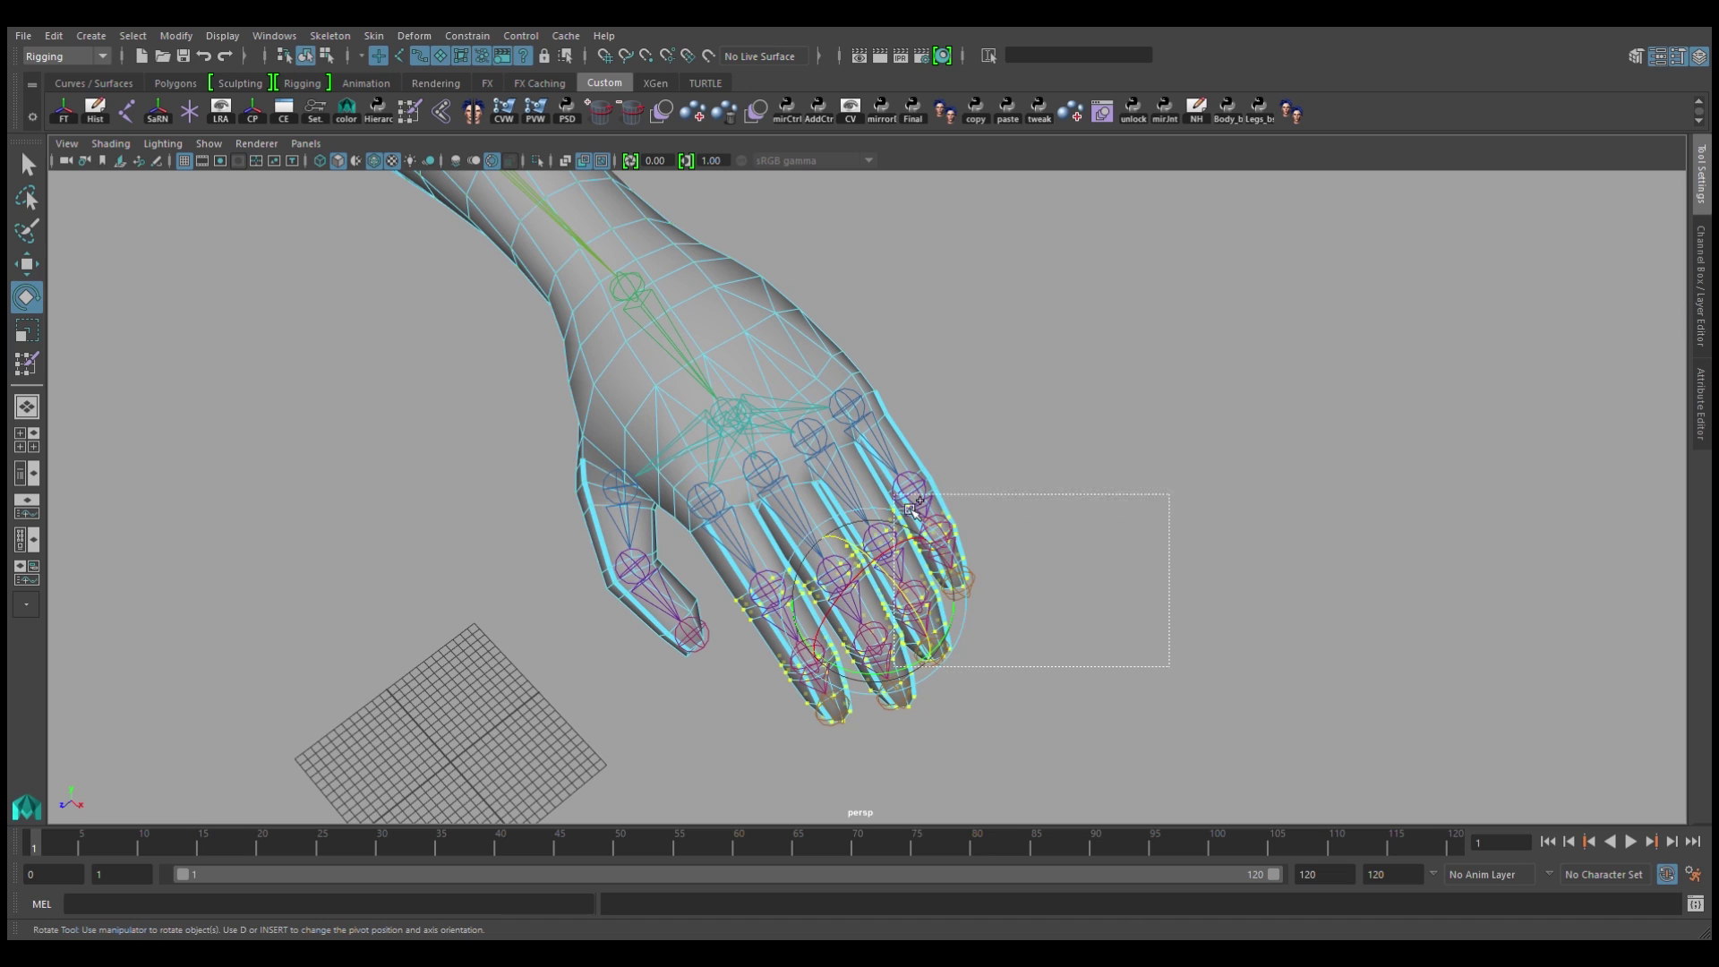
{"action": "mouse_move", "coordinate": [911, 508]}
{"action": "left_mouse_down"}
{"action": "mouse_move", "coordinate": [1044, 546]}
{"action": "mouse_move", "coordinate": [705, 428]}
{"action": "mouse_move", "coordinate": [1060, 518]}
{"action": "mouse_move", "coordinate": [1093, 486]}
{"action": "mouse_move", "coordinate": [984, 515]}
{"action": "mouse_move", "coordinate": [1256, 669]}
{"action": "mouse_move", "coordinate": [1019, 644]}
{"action": "left_mouse_up"}
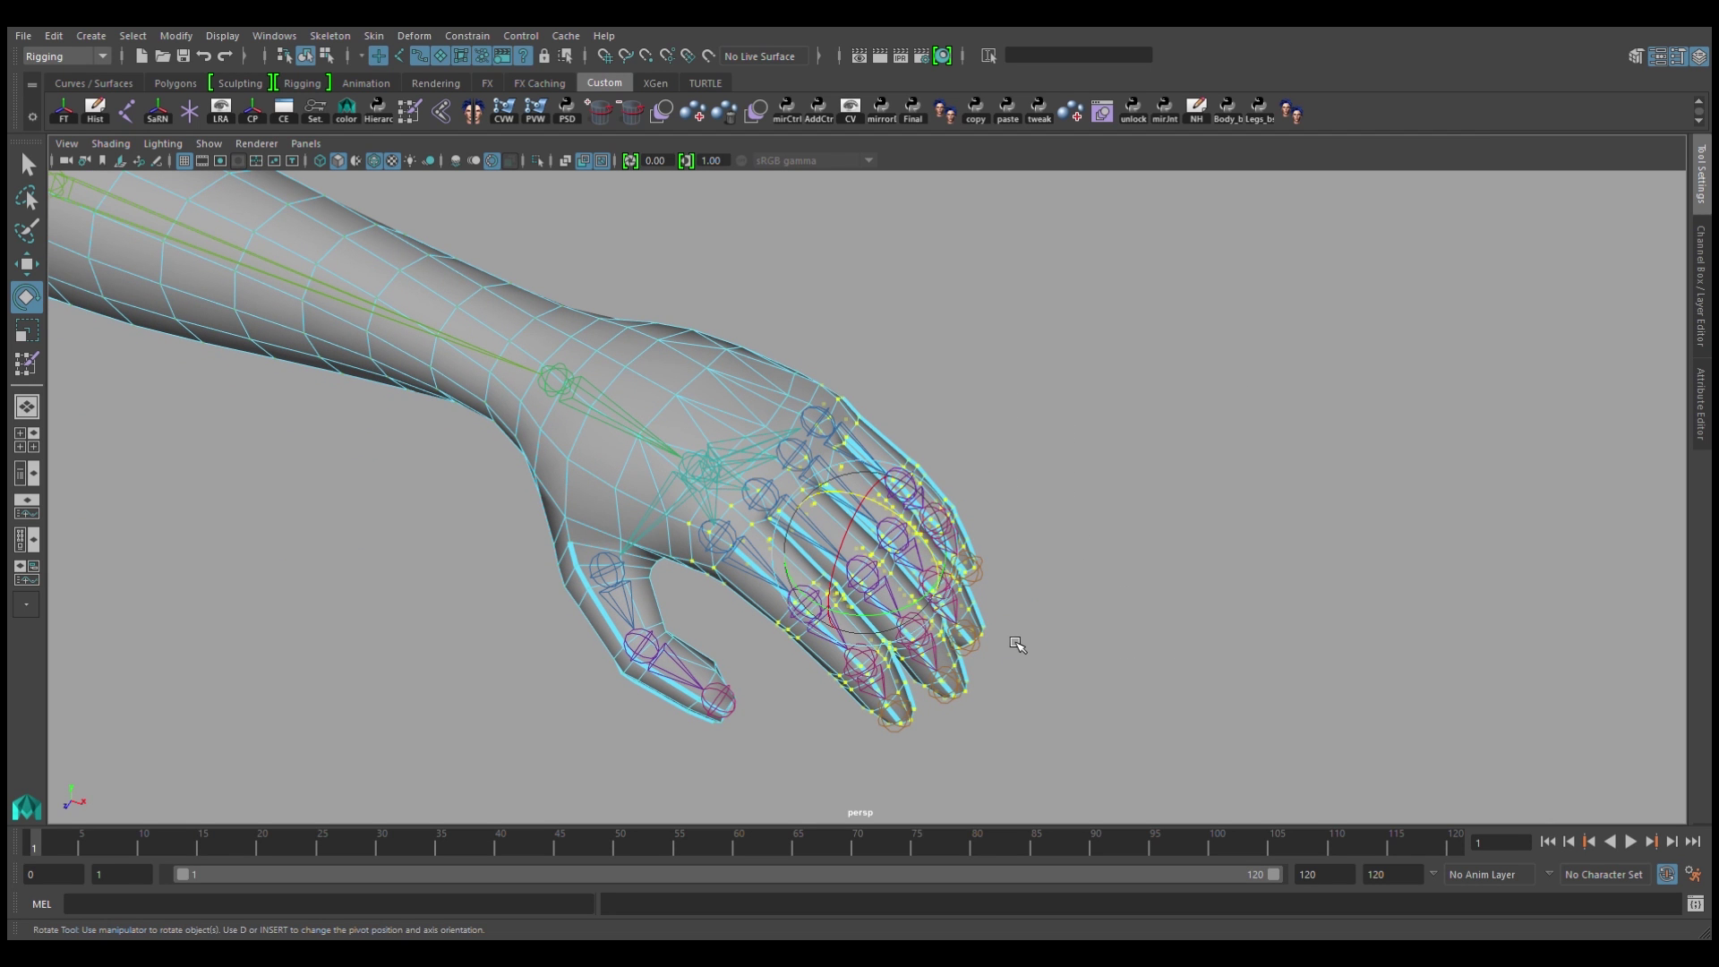
{"action": "left_click_drag", "start_coordinate": [1128, 595], "coordinate": [795, 402], "text": "alt"}
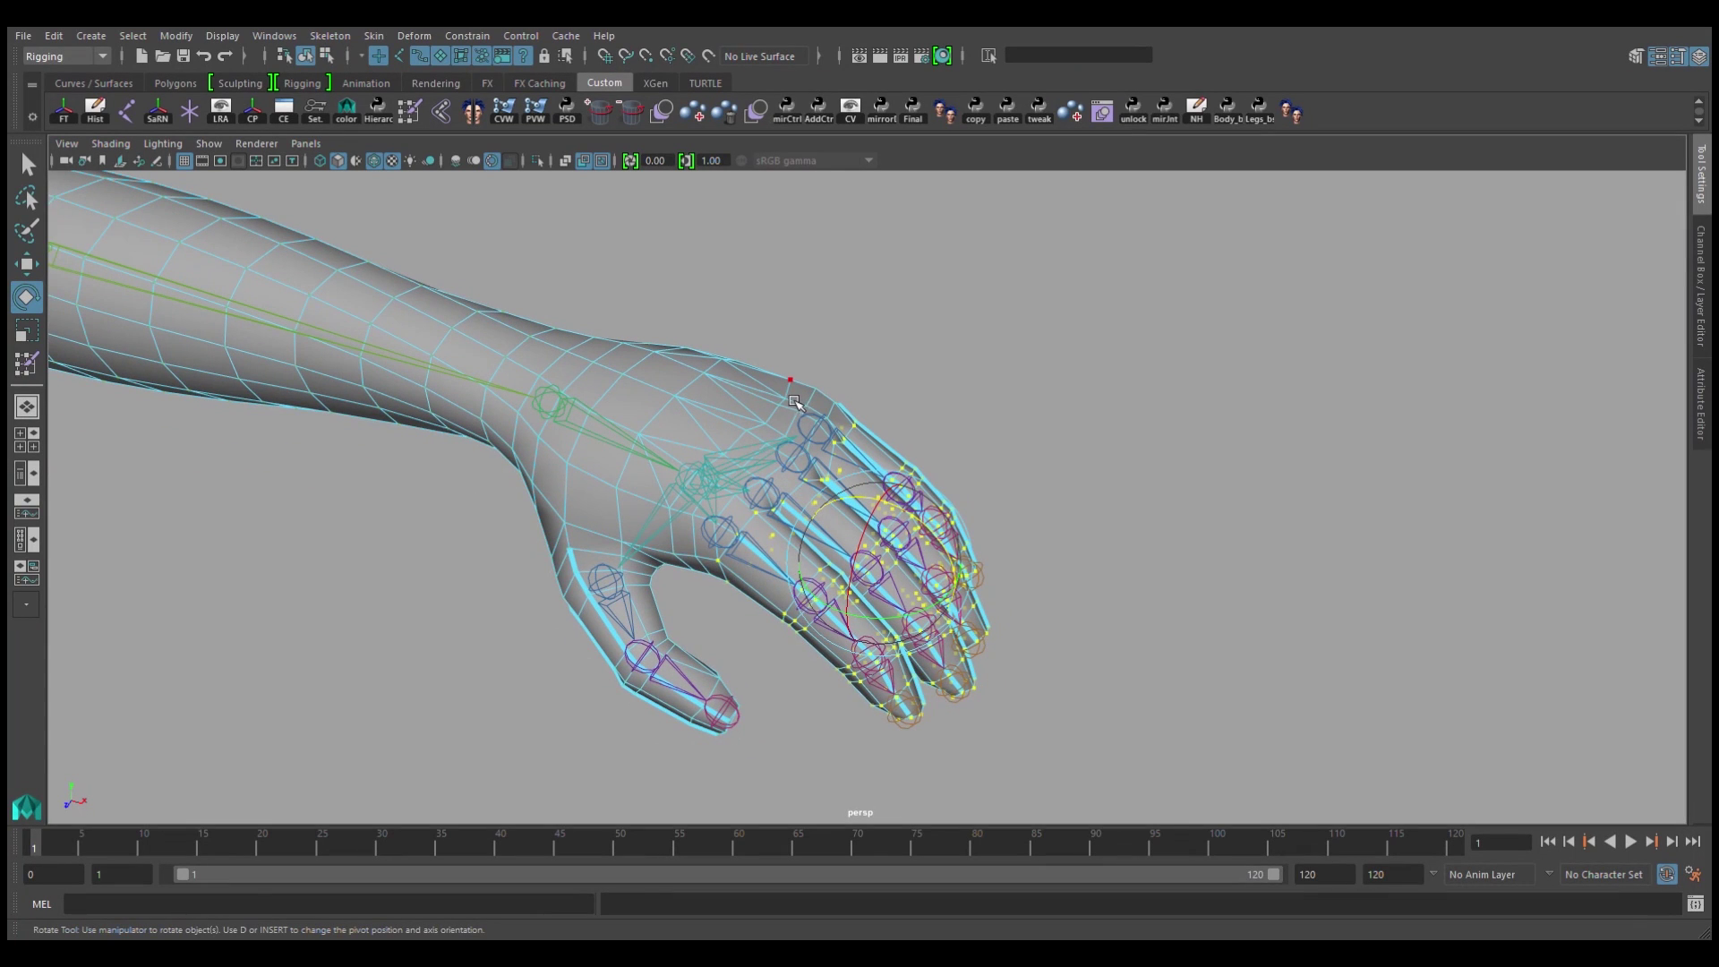
{"action": "key", "text": "ctrl+w"}
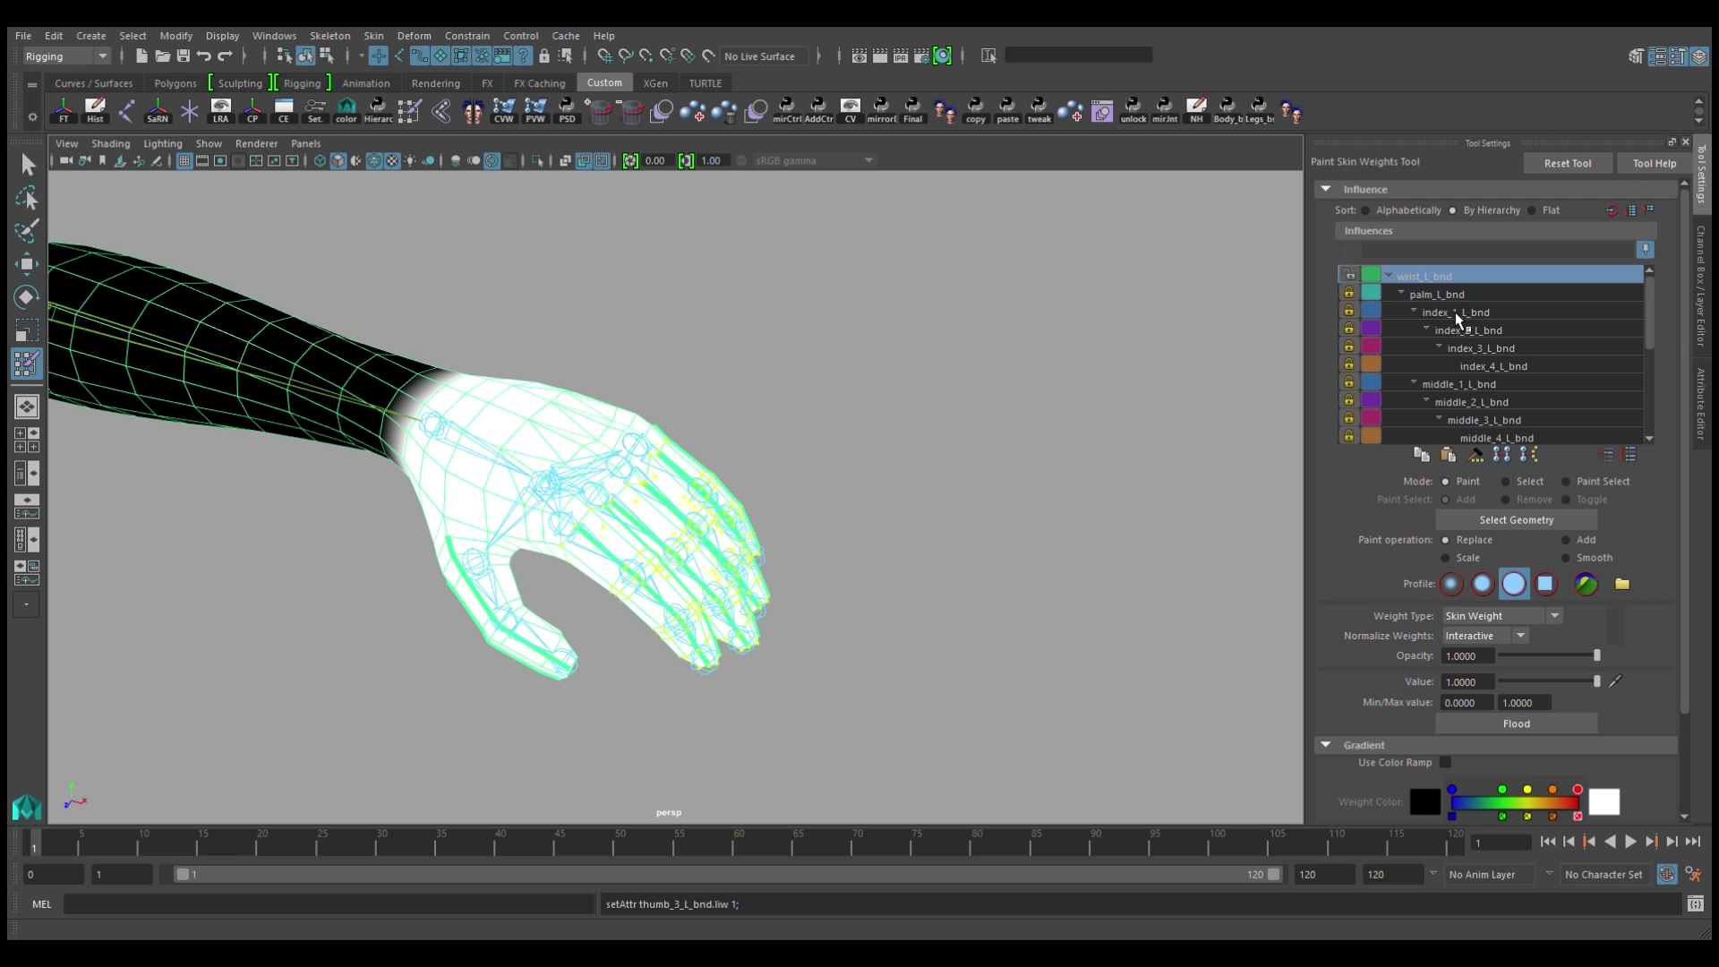
Step: Flood the selected vertices with full weight on index_1_L_bnd
{"action": "left_click", "coordinate": [1458, 313]}
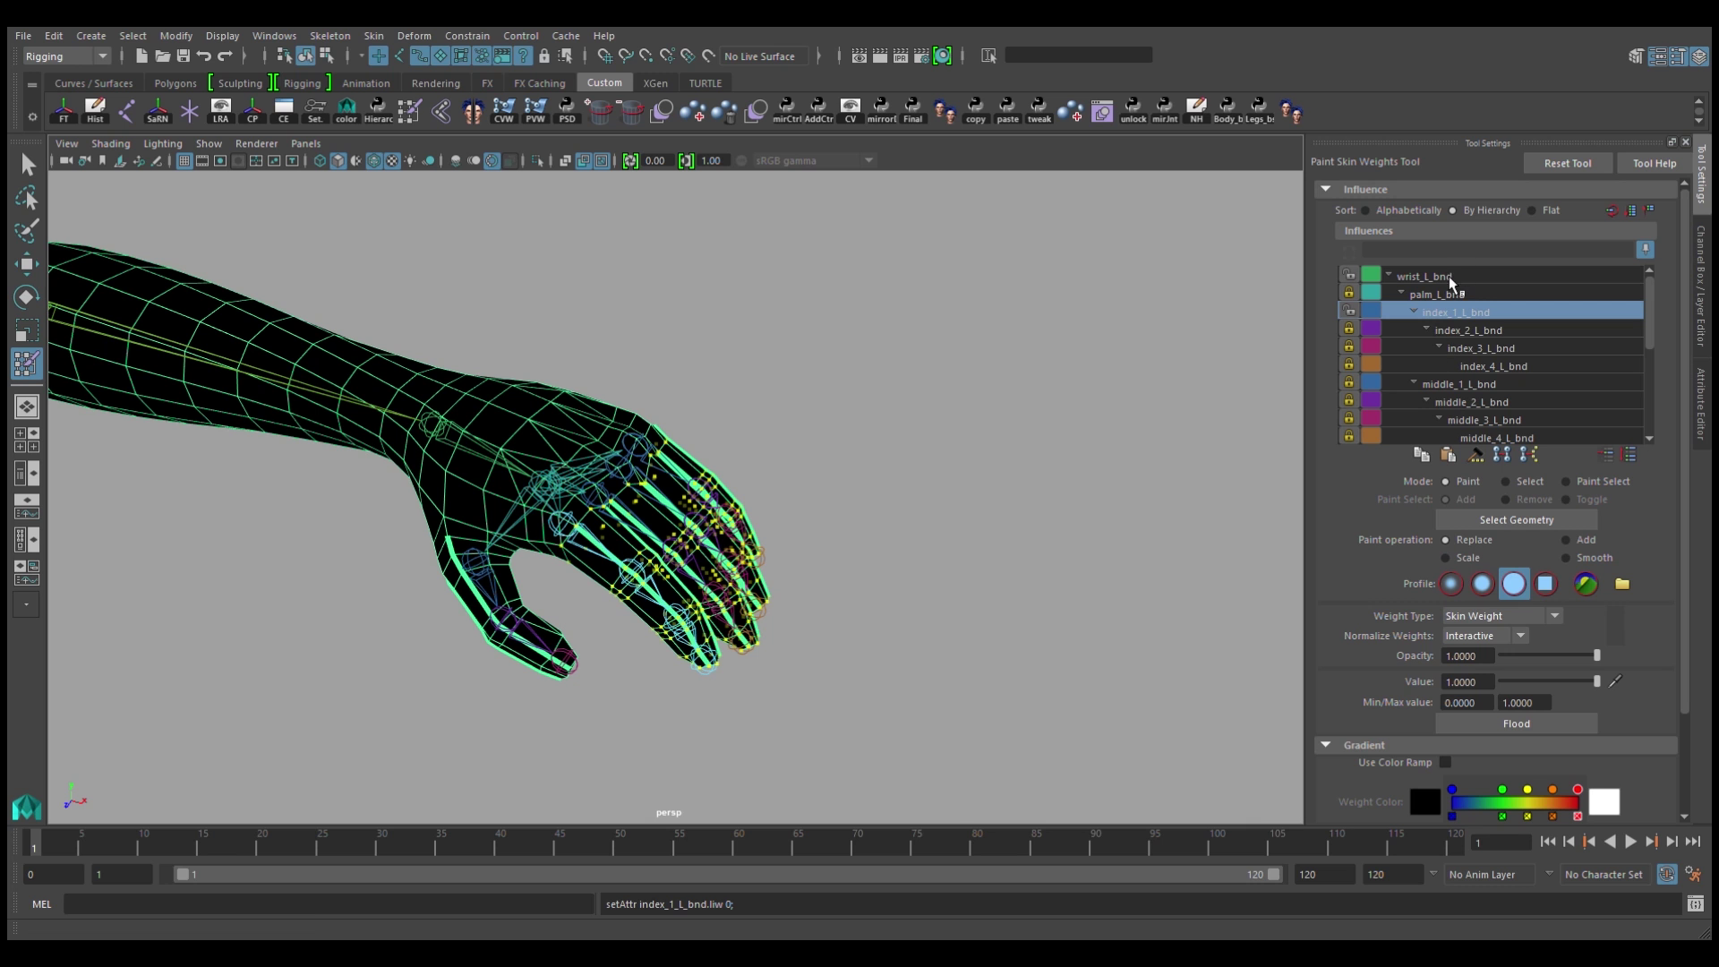
{"action": "left_click", "coordinate": [1515, 723]}
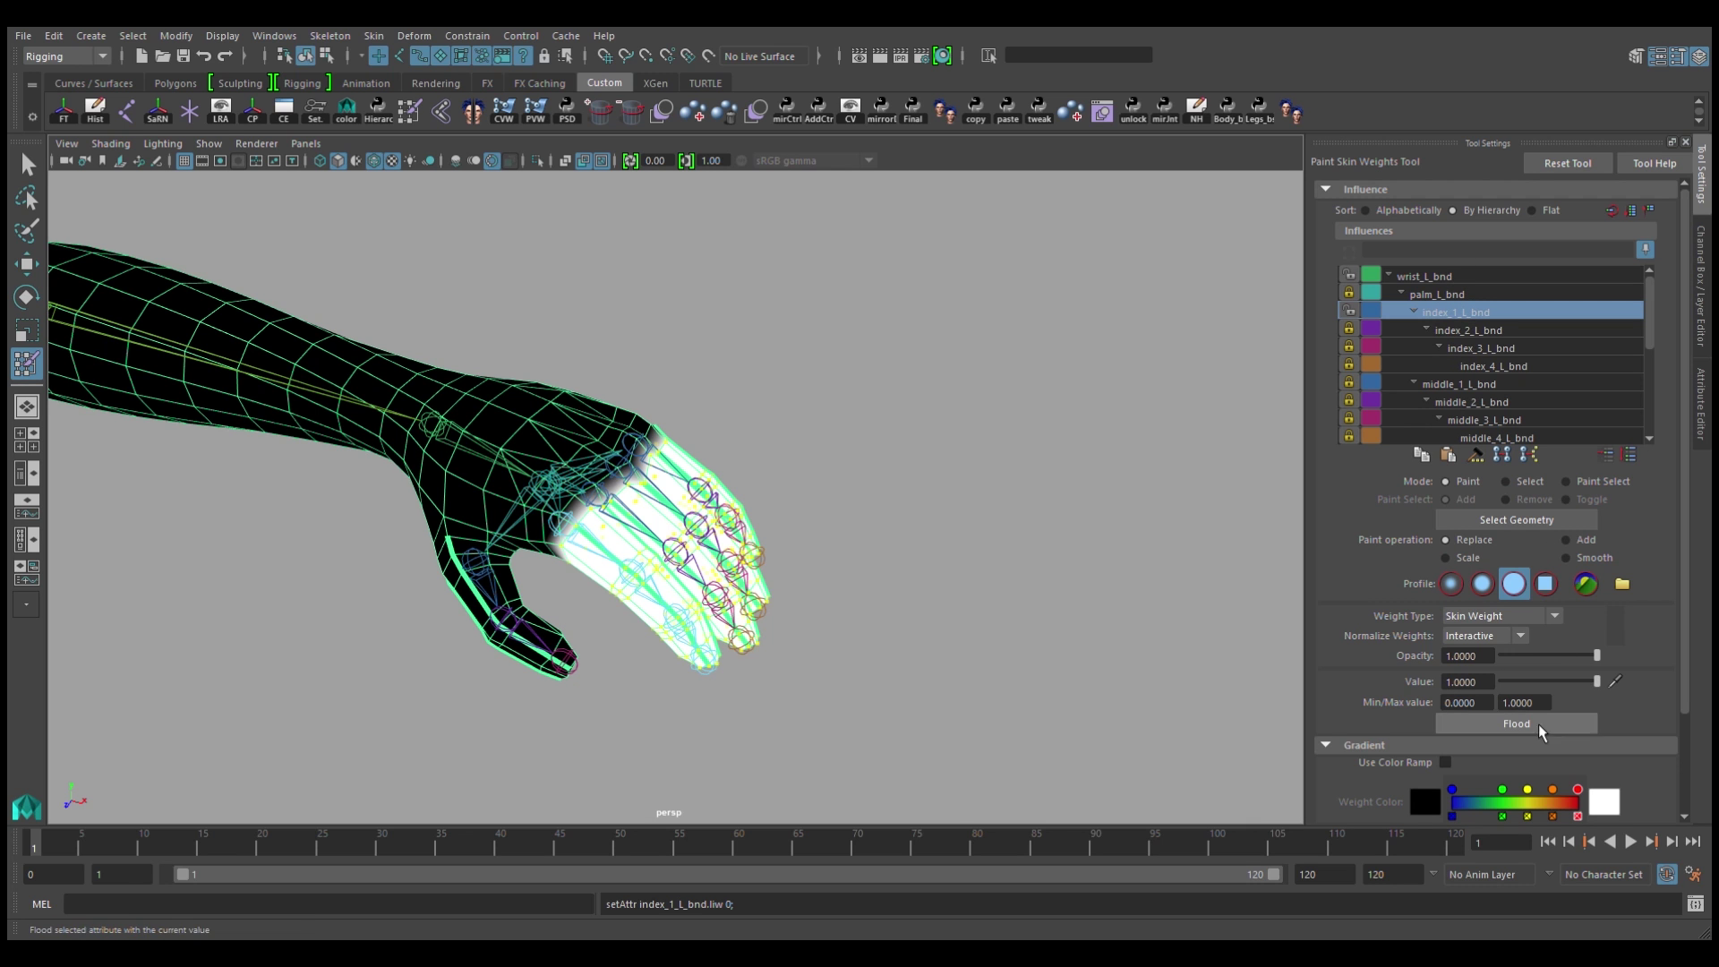
{"action": "left_click_drag", "start_coordinate": [729, 633], "coordinate": [445, 656], "text": "alt"}
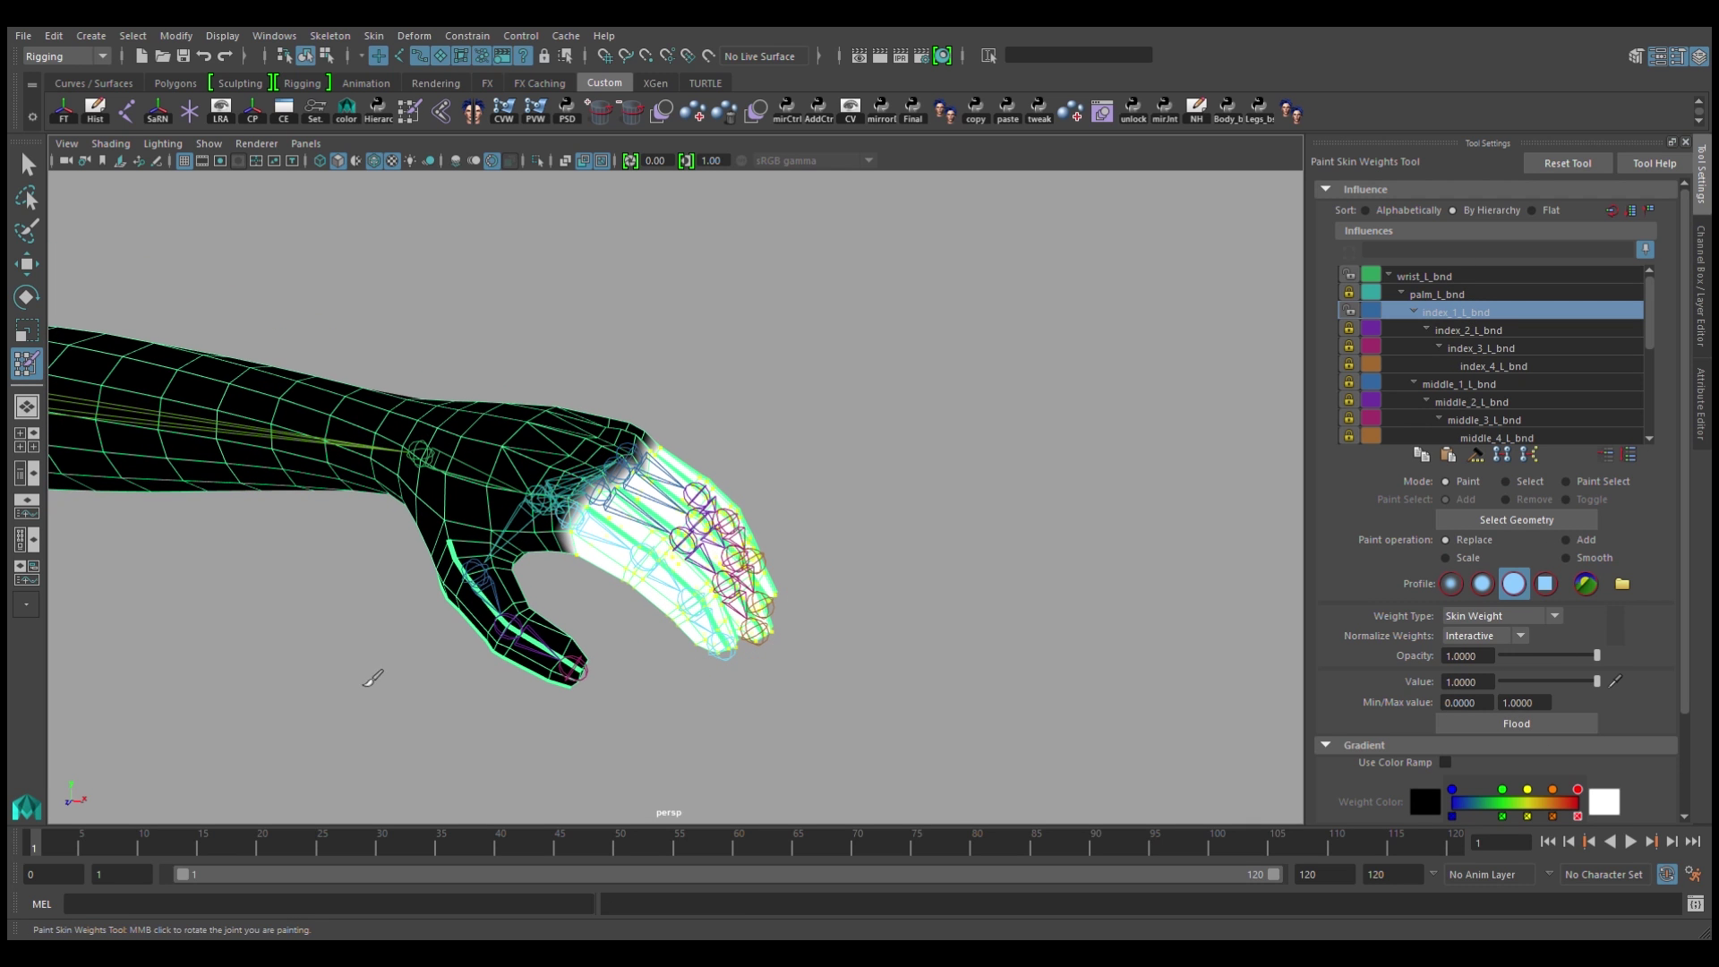
Step: Scrub to frame 20 and play the finger bend, ending back at frame 1
{"action": "left_click_drag", "start_coordinate": [42, 856], "coordinate": [273, 864]}
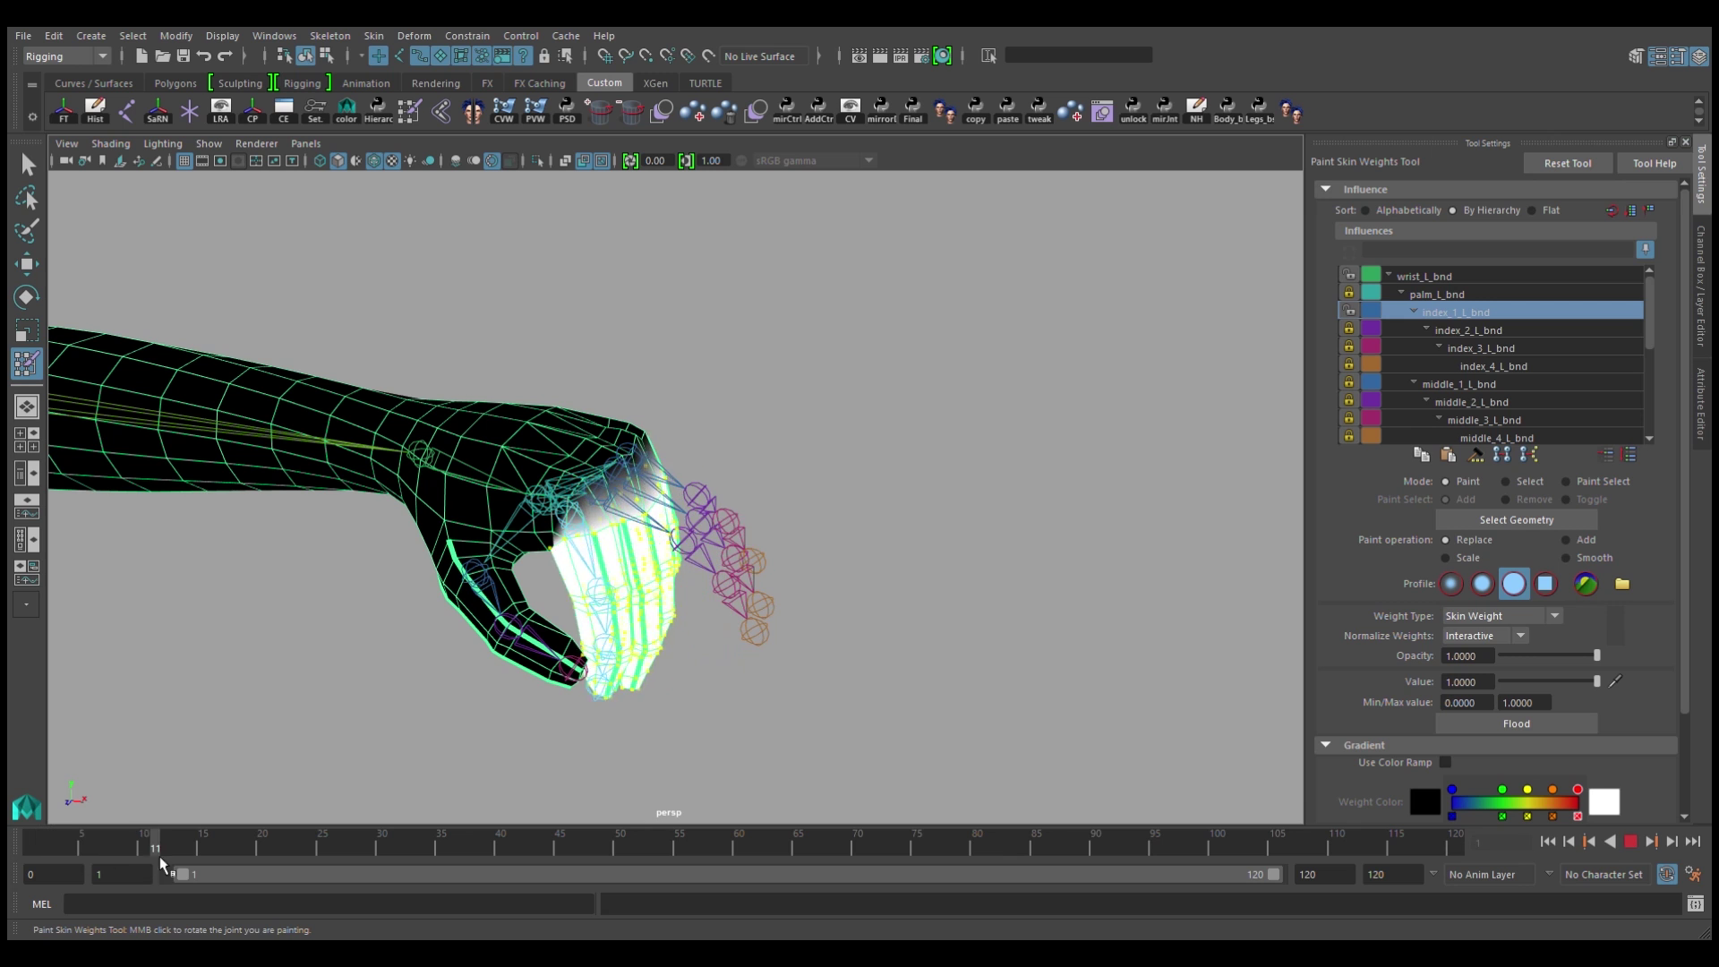
{"action": "left_click_drag", "start_coordinate": [592, 600], "coordinate": [643, 508], "text": "alt"}
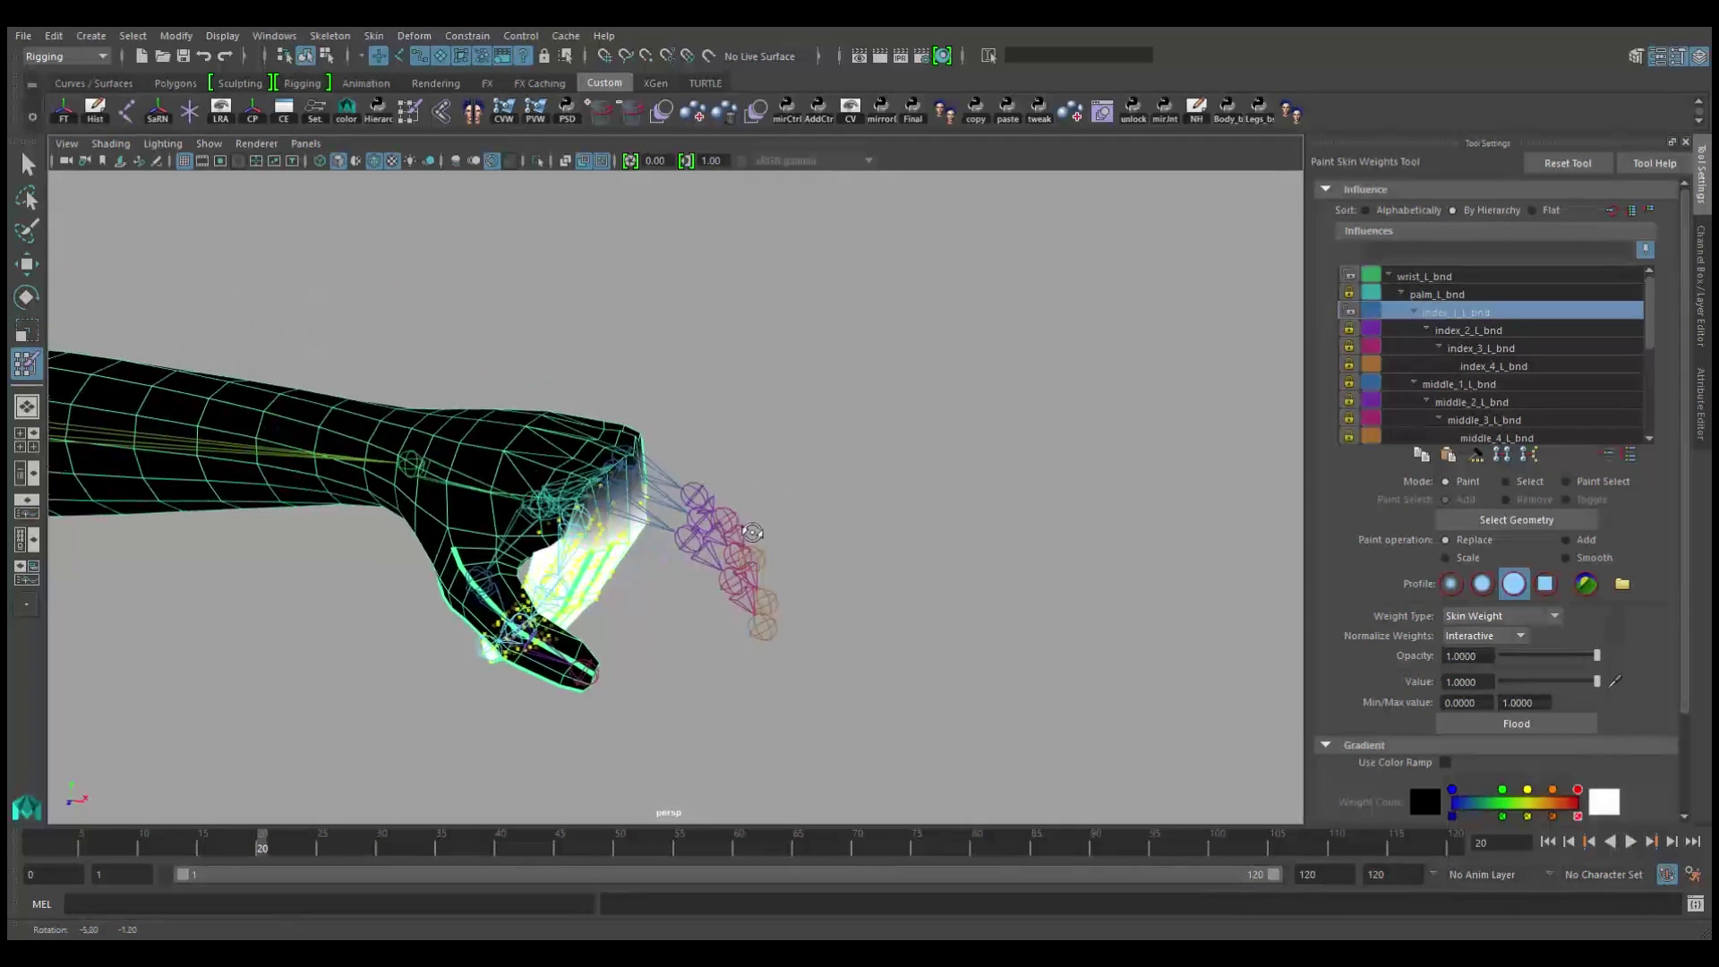
{"action": "mouse_move", "coordinate": [642, 508]}
{"action": "left_mouse_down", "text": "alt"}
{"action": "mouse_move", "coordinate": [239, 833]}
{"action": "mouse_move", "coordinate": [340, 867]}
{"action": "mouse_move", "coordinate": [218, 852]}
{"action": "left_mouse_up", "text": "alt"}
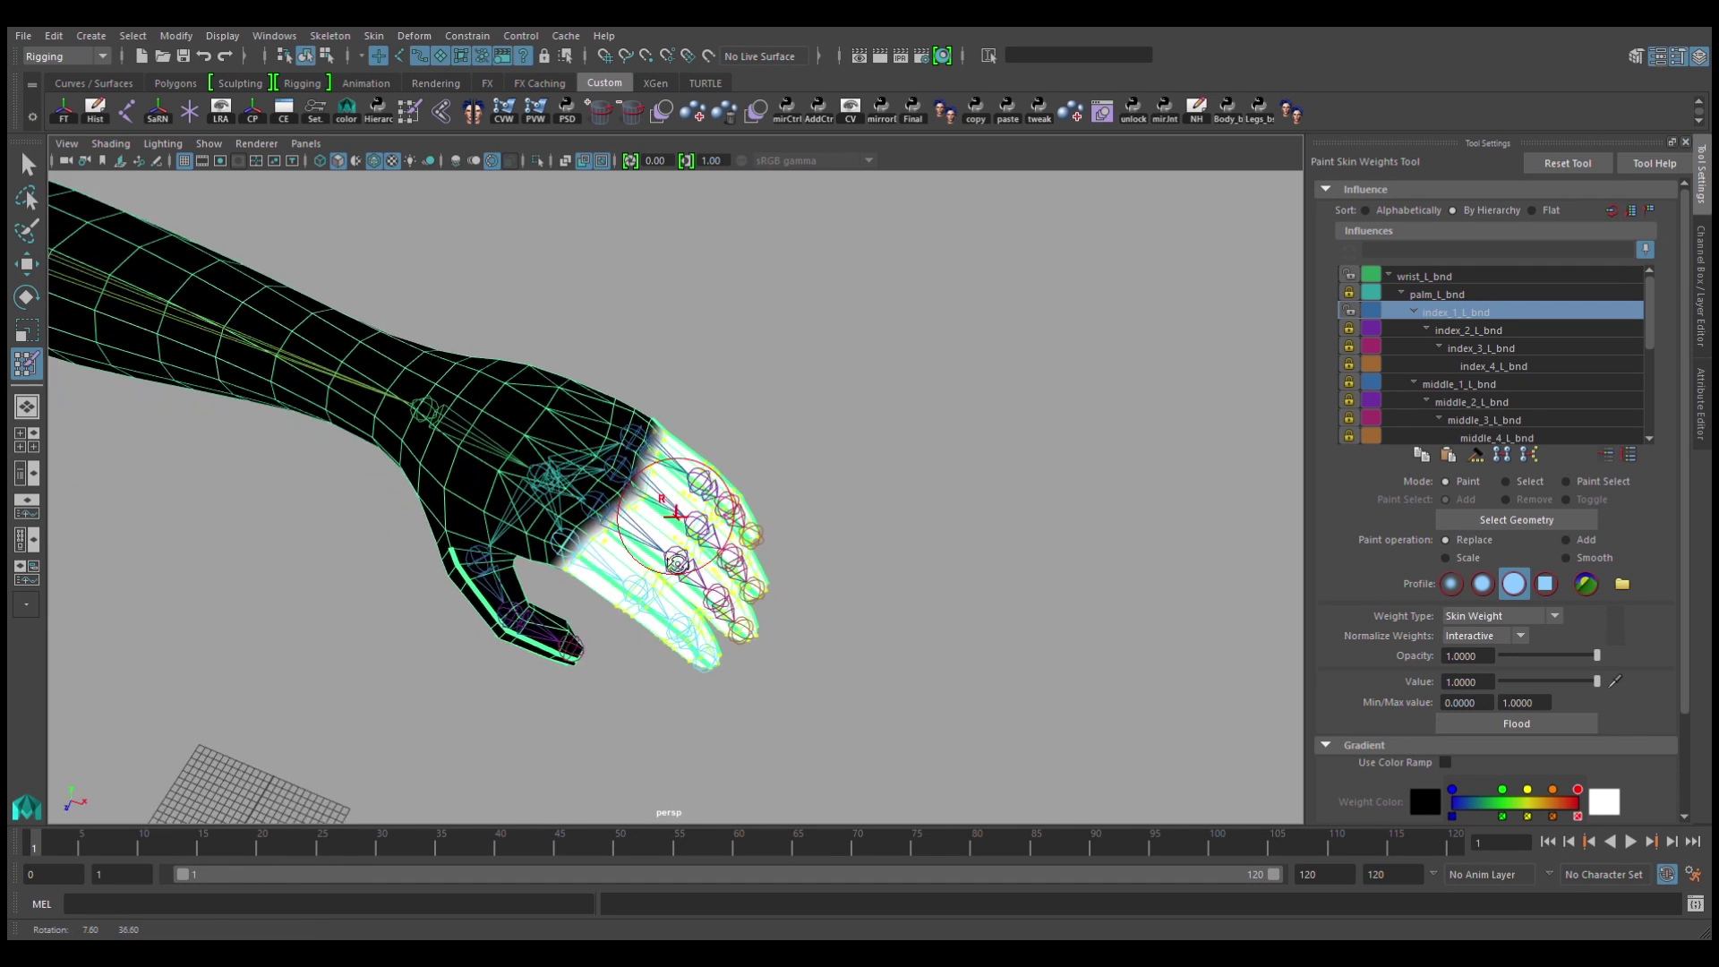
{"action": "left_click_drag", "start_coordinate": [606, 538], "coordinate": [772, 509], "text": "alt"}
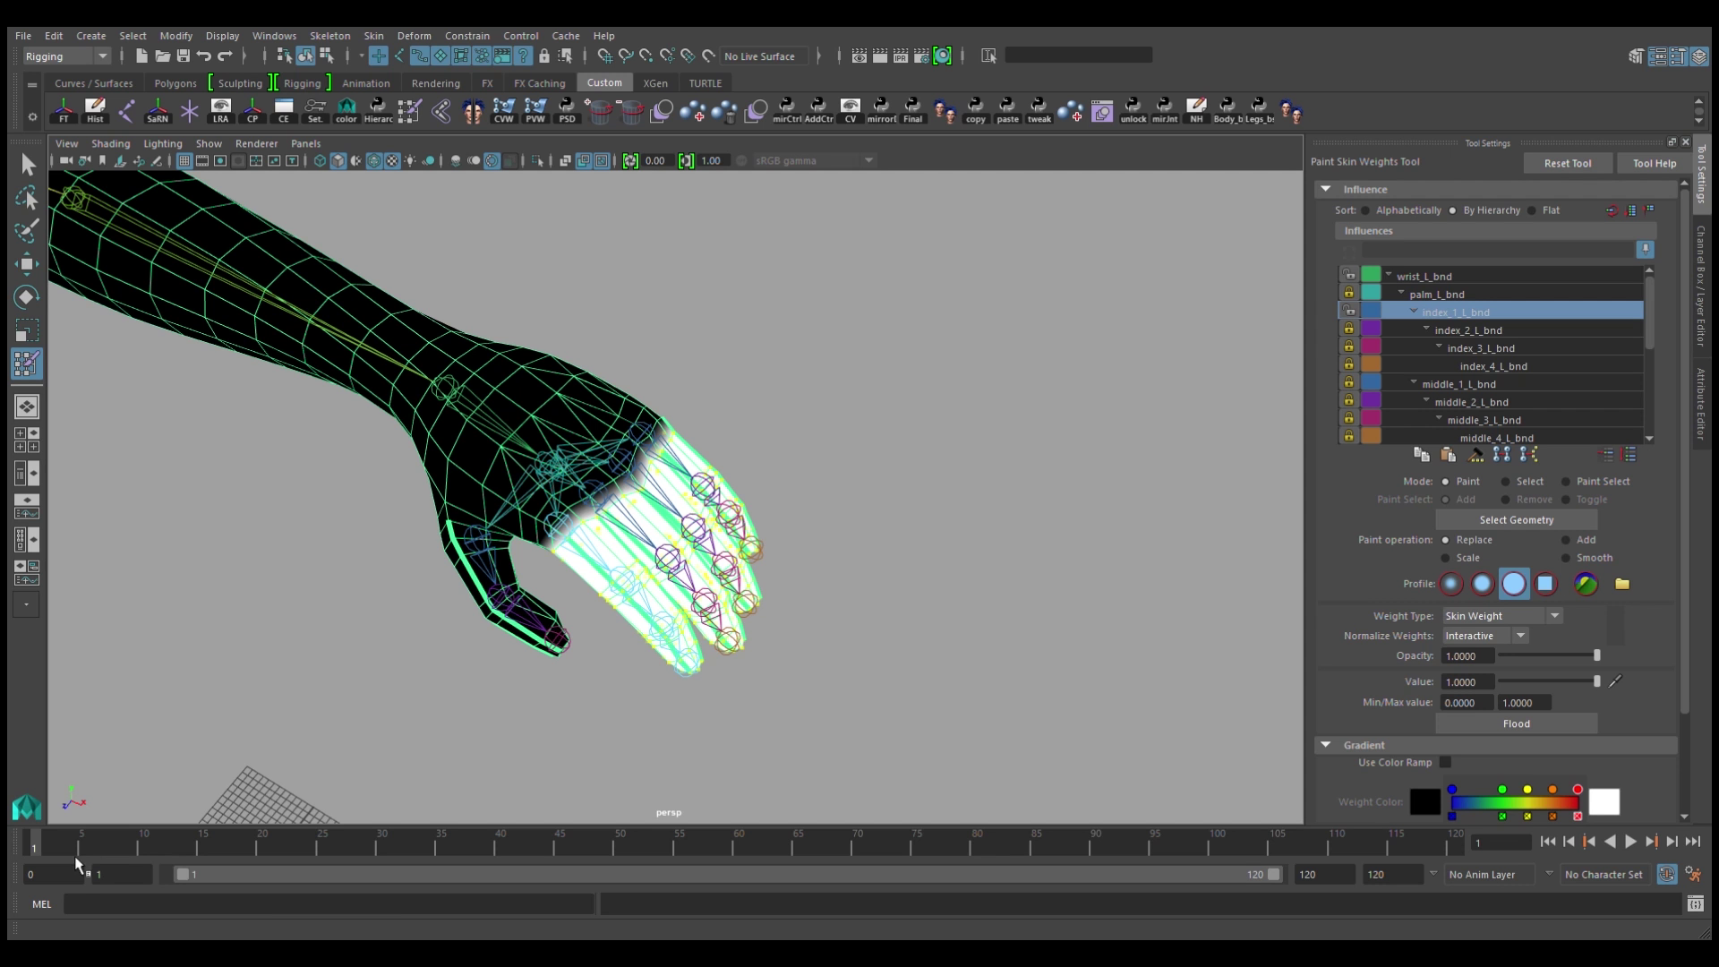
{"action": "key", "text": "alt+v"}
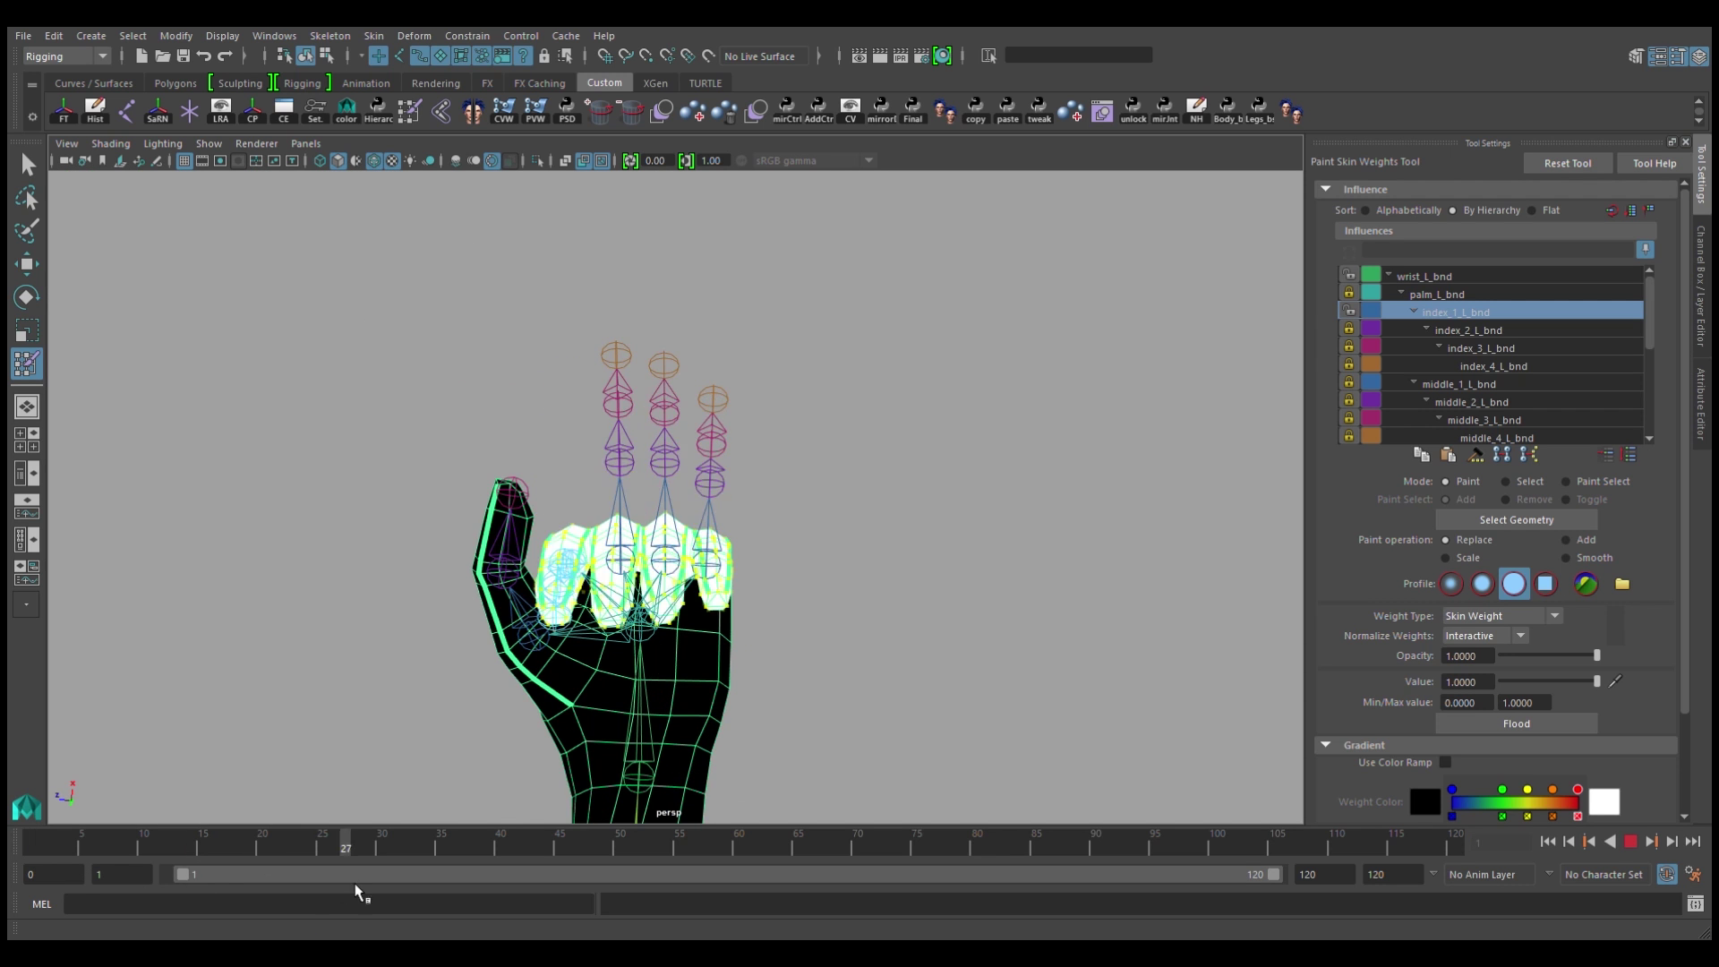
{"action": "mouse_move", "coordinate": [346, 844]}
{"action": "left_mouse_down"}
{"action": "mouse_move", "coordinate": [67, 838]}
{"action": "mouse_move", "coordinate": [215, 844]}
{"action": "left_mouse_up"}
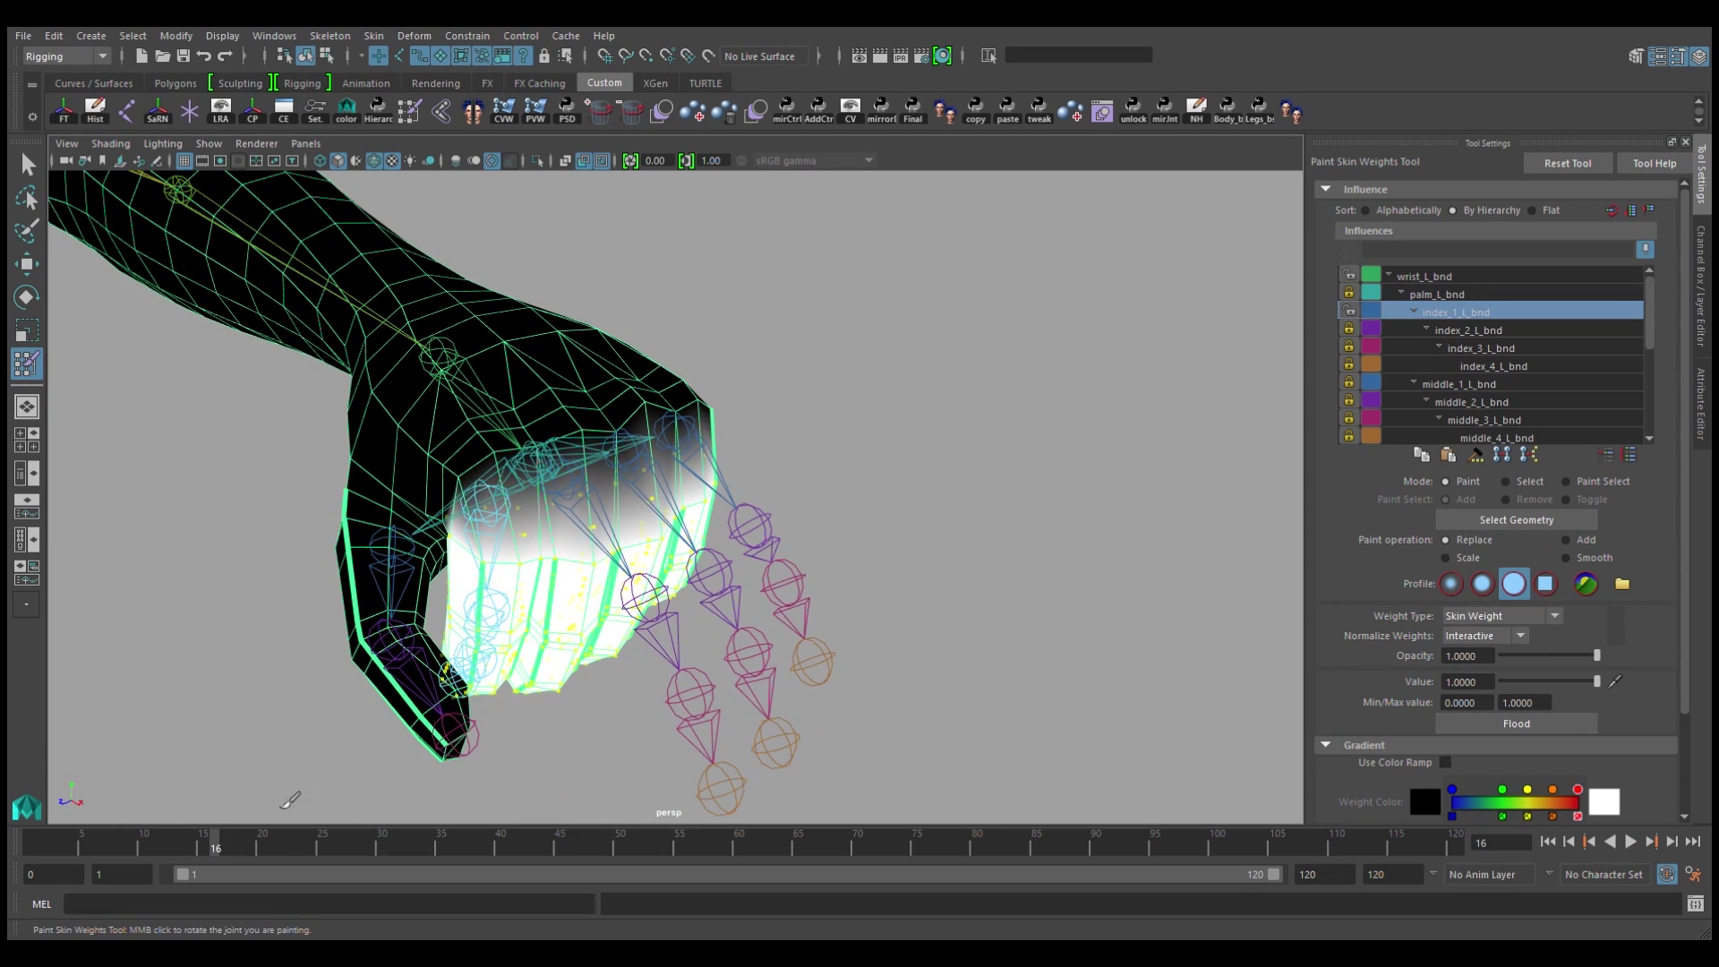
{"action": "left_click", "coordinate": [37, 842]}
Step: With the Move Tool, orbit to the palm side and marquee-select vertices across all four fingers
{"action": "key", "text": "w"}
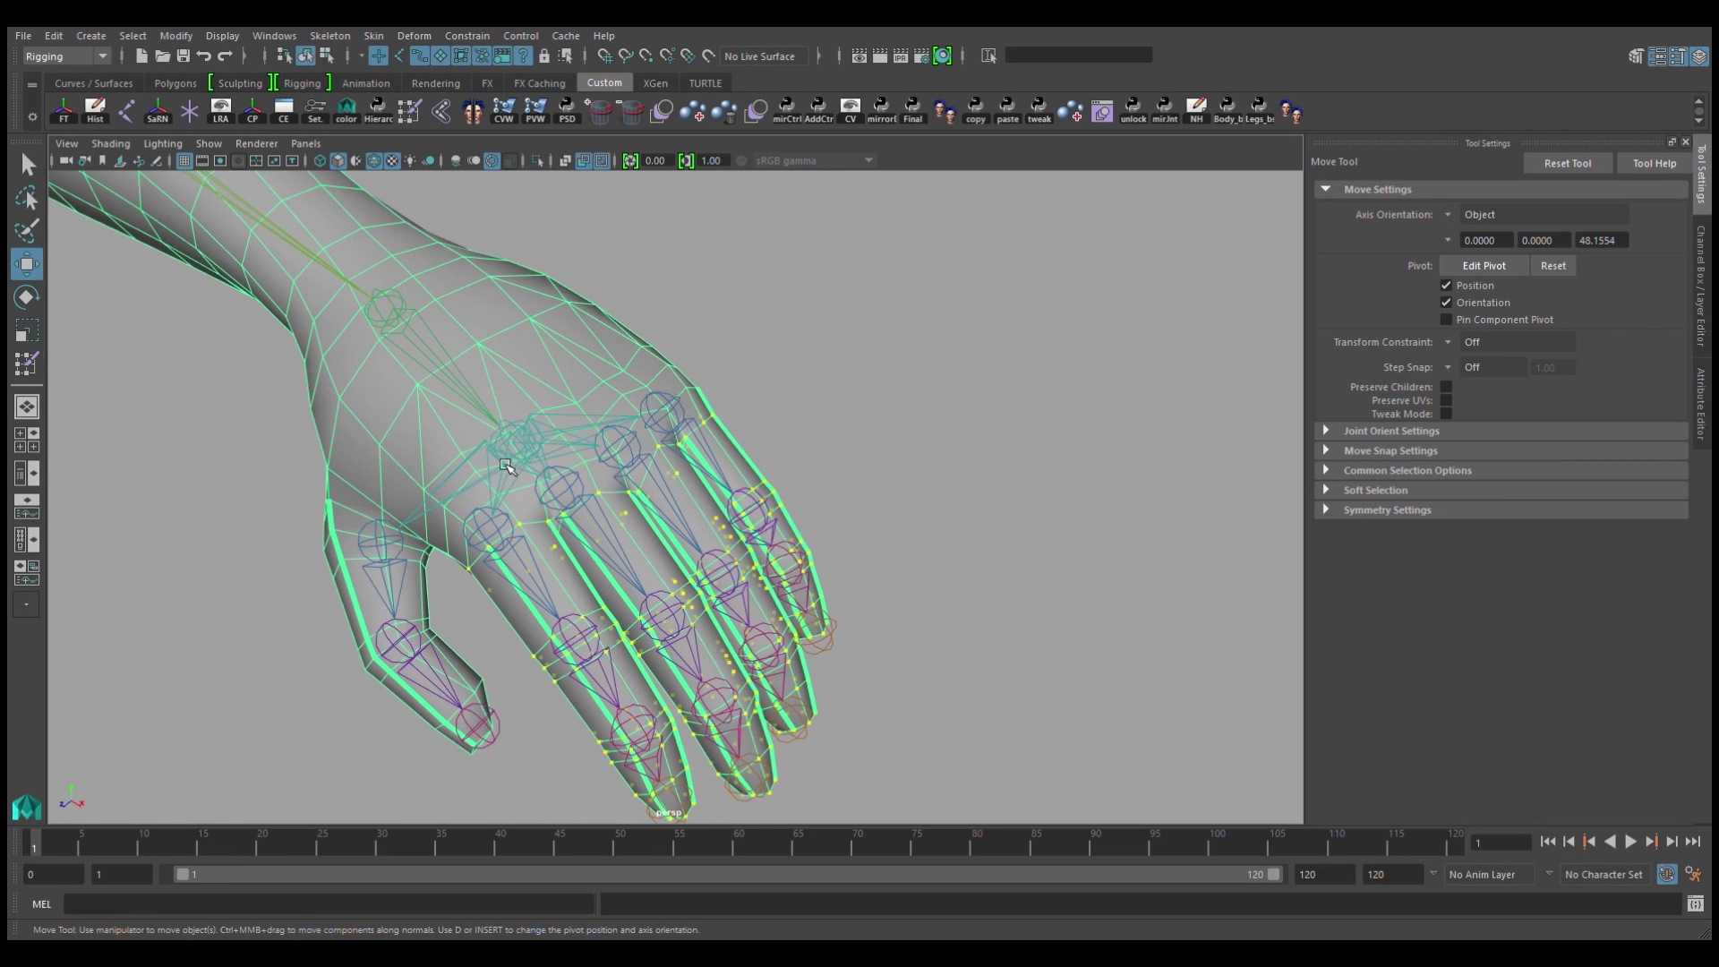
{"action": "left_click_drag", "start_coordinate": [585, 574], "coordinate": [639, 589], "text": "alt"}
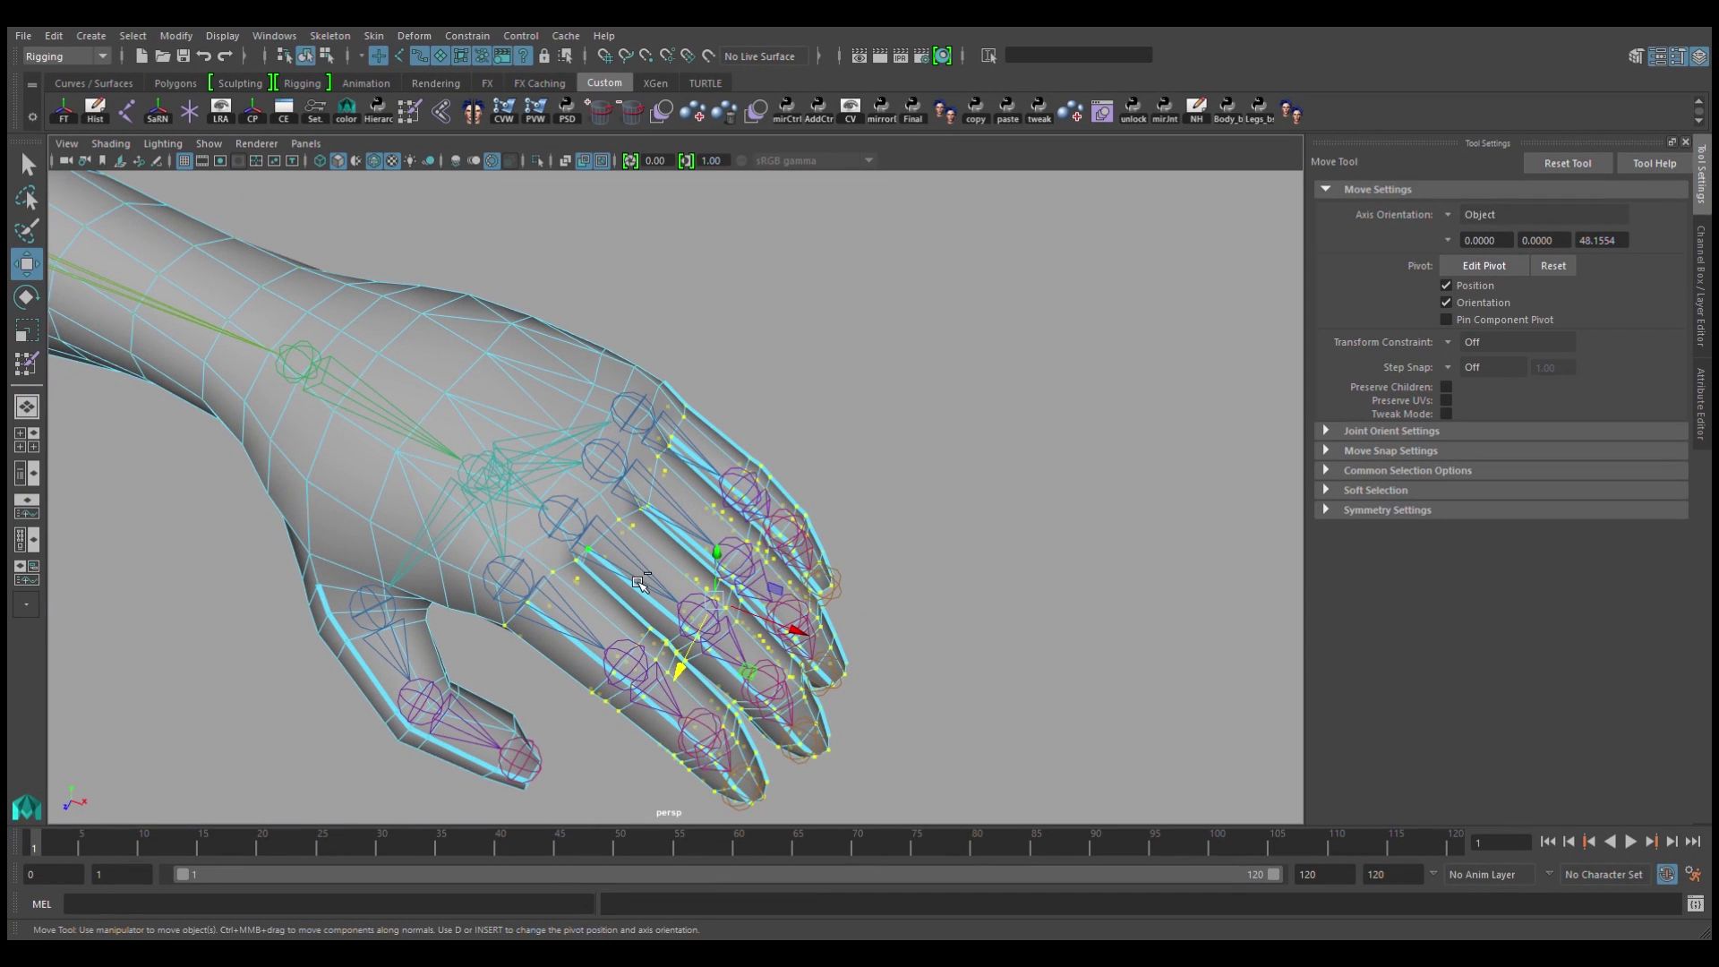
{"action": "left_click_drag", "start_coordinate": [640, 583], "coordinate": [579, 457], "text": "alt"}
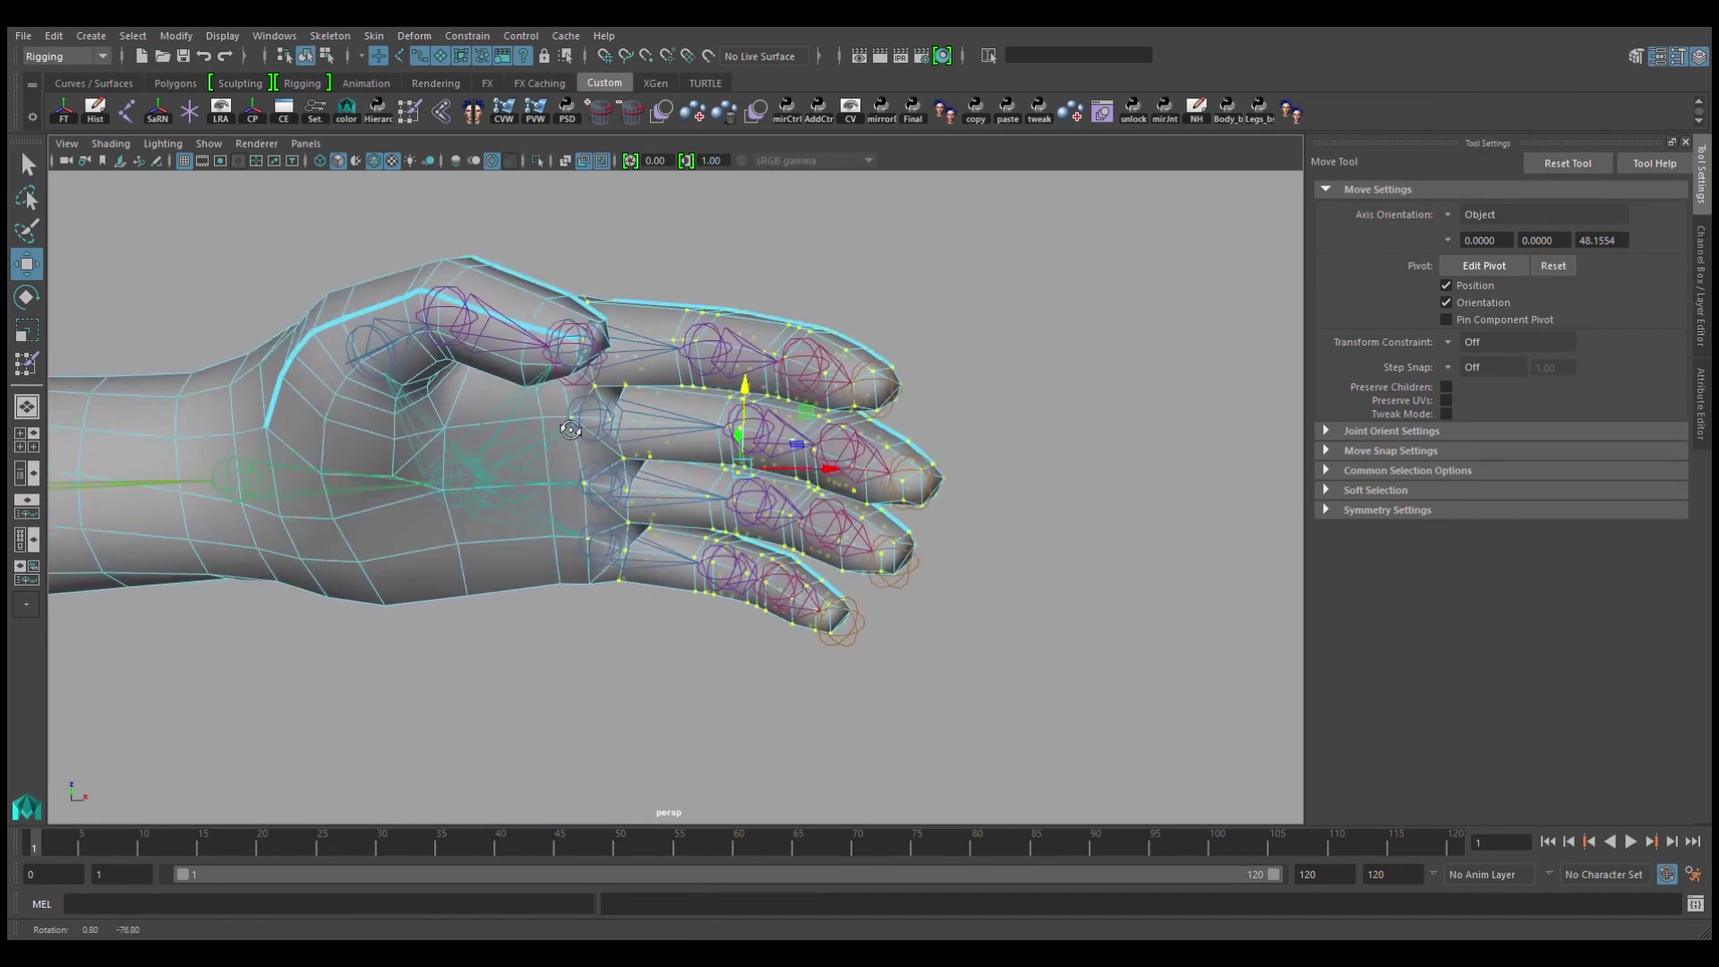
{"action": "mouse_move", "coordinate": [597, 533]}
{"action": "left_mouse_down", "text": "alt"}
{"action": "mouse_move", "coordinate": [613, 561]}
{"action": "mouse_move", "coordinate": [773, 596]}
{"action": "mouse_move", "coordinate": [624, 340]}
{"action": "left_mouse_up", "text": "alt"}
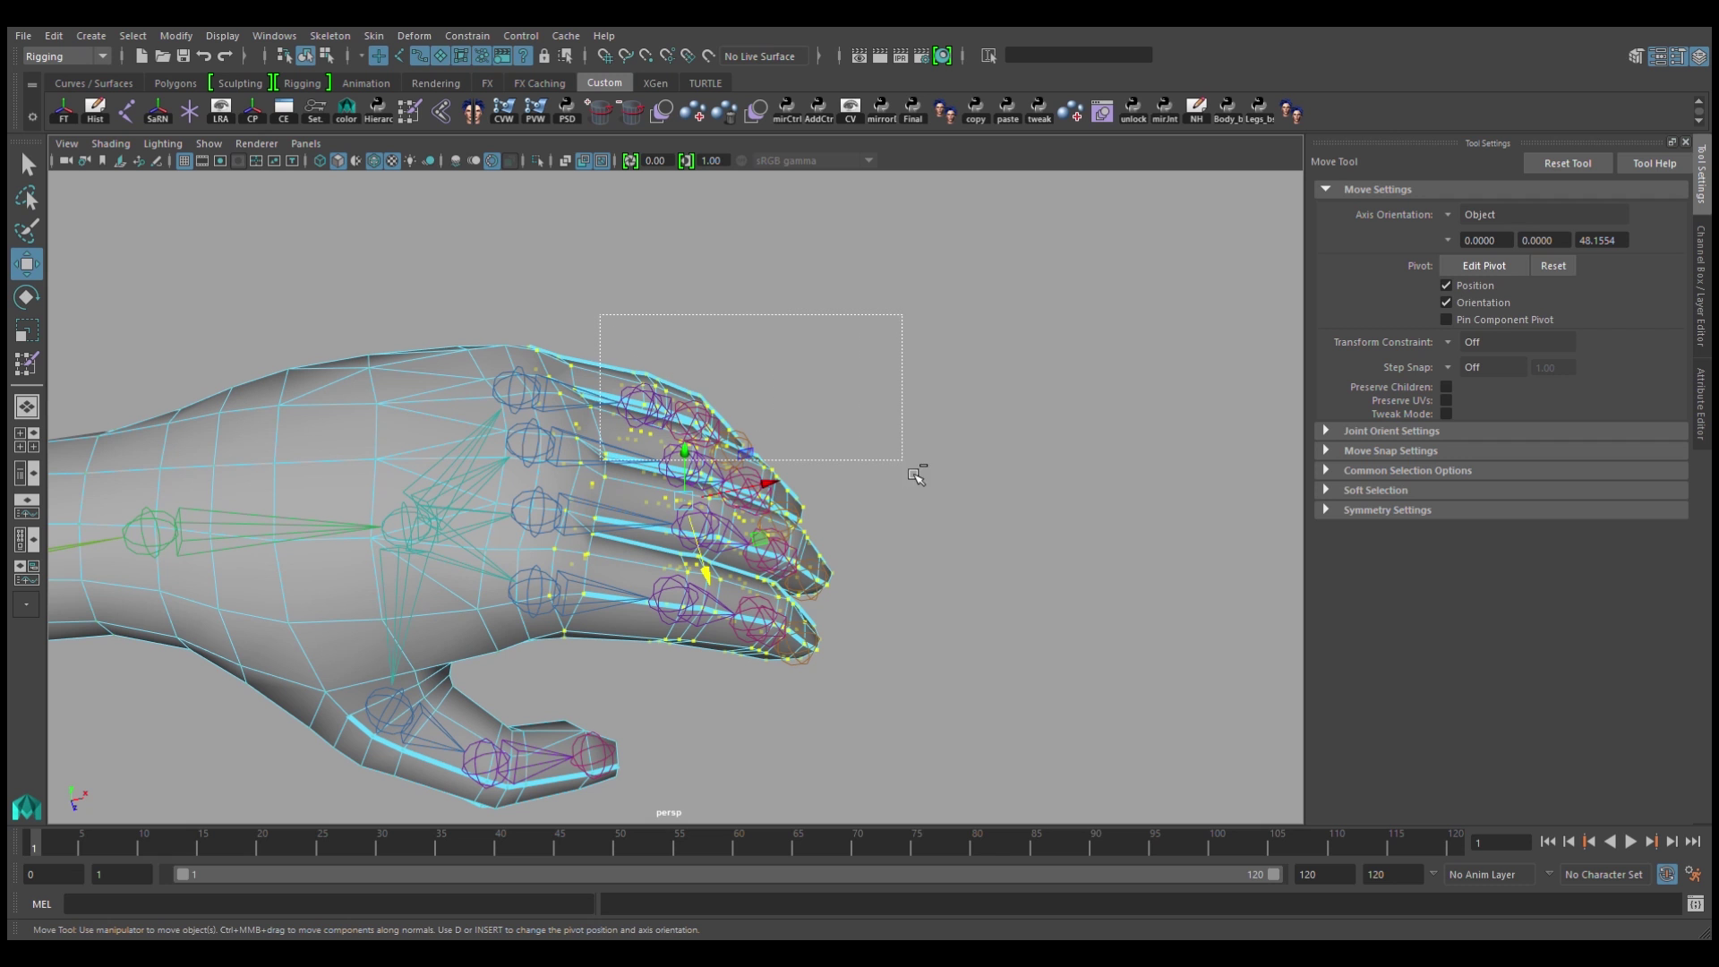
{"action": "mouse_move", "coordinate": [681, 380]}
{"action": "left_mouse_down"}
{"action": "mouse_move", "coordinate": [899, 430]}
{"action": "mouse_move", "coordinate": [745, 424]}
{"action": "left_mouse_up"}
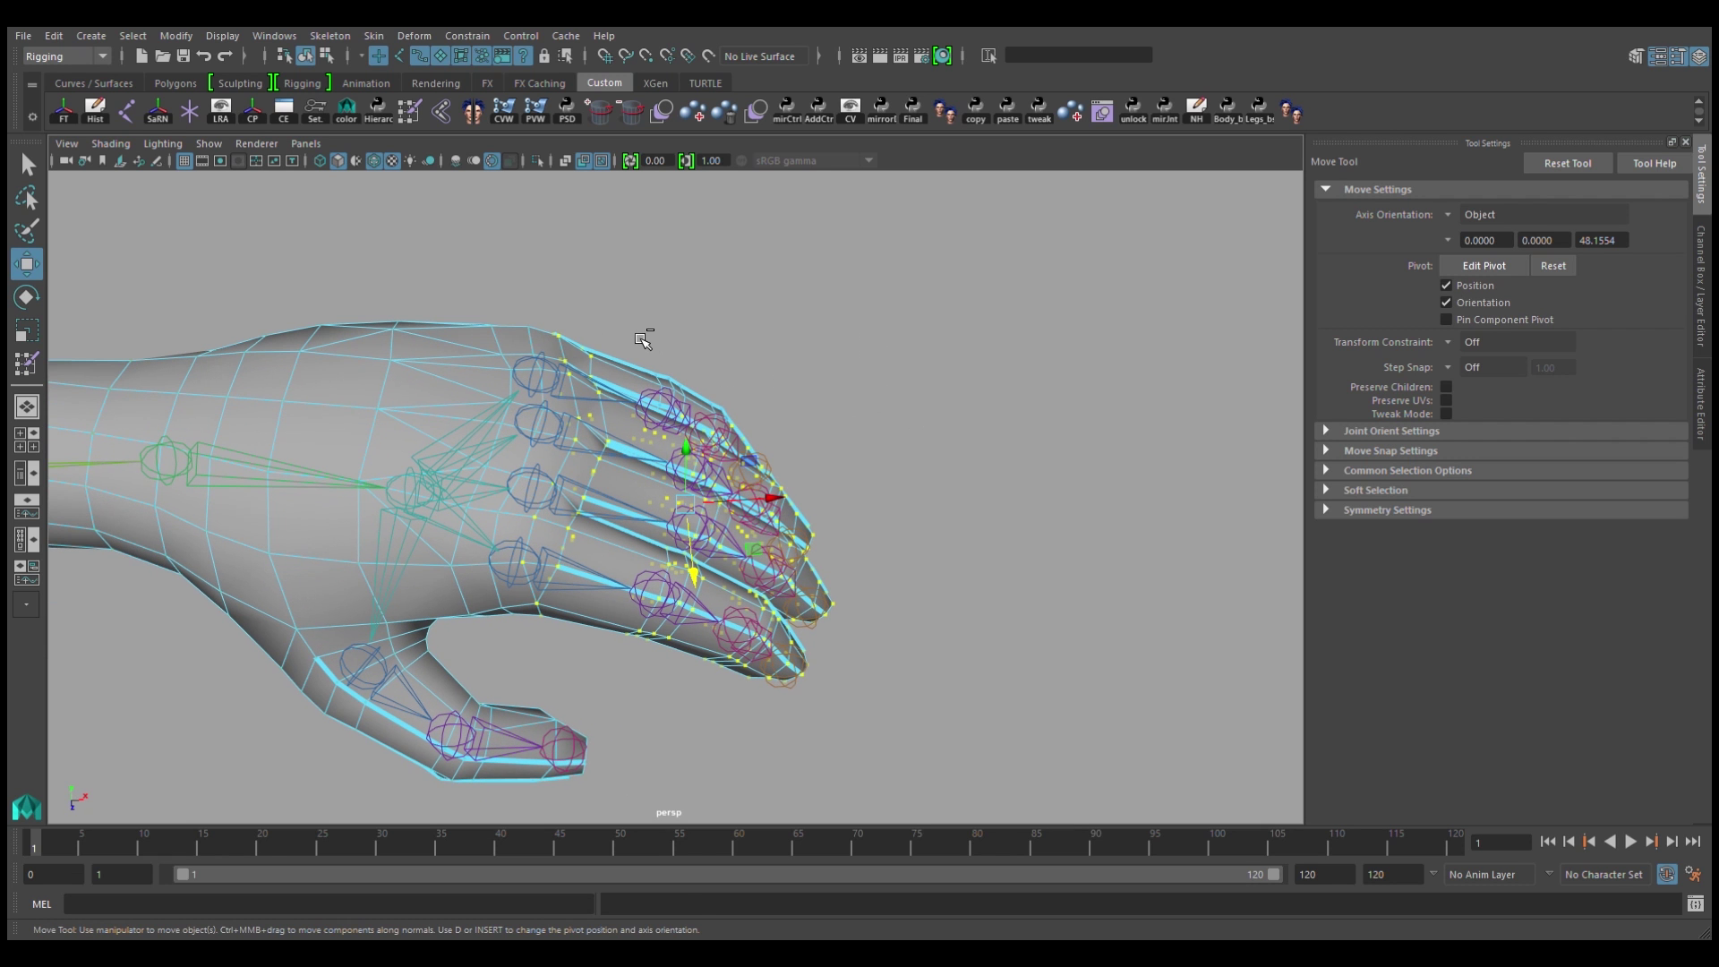
{"action": "mouse_move", "coordinate": [626, 332]}
{"action": "left_mouse_down"}
{"action": "mouse_move", "coordinate": [979, 568]}
{"action": "mouse_move", "coordinate": [657, 455]}
{"action": "mouse_move", "coordinate": [701, 476]}
{"action": "left_mouse_up"}
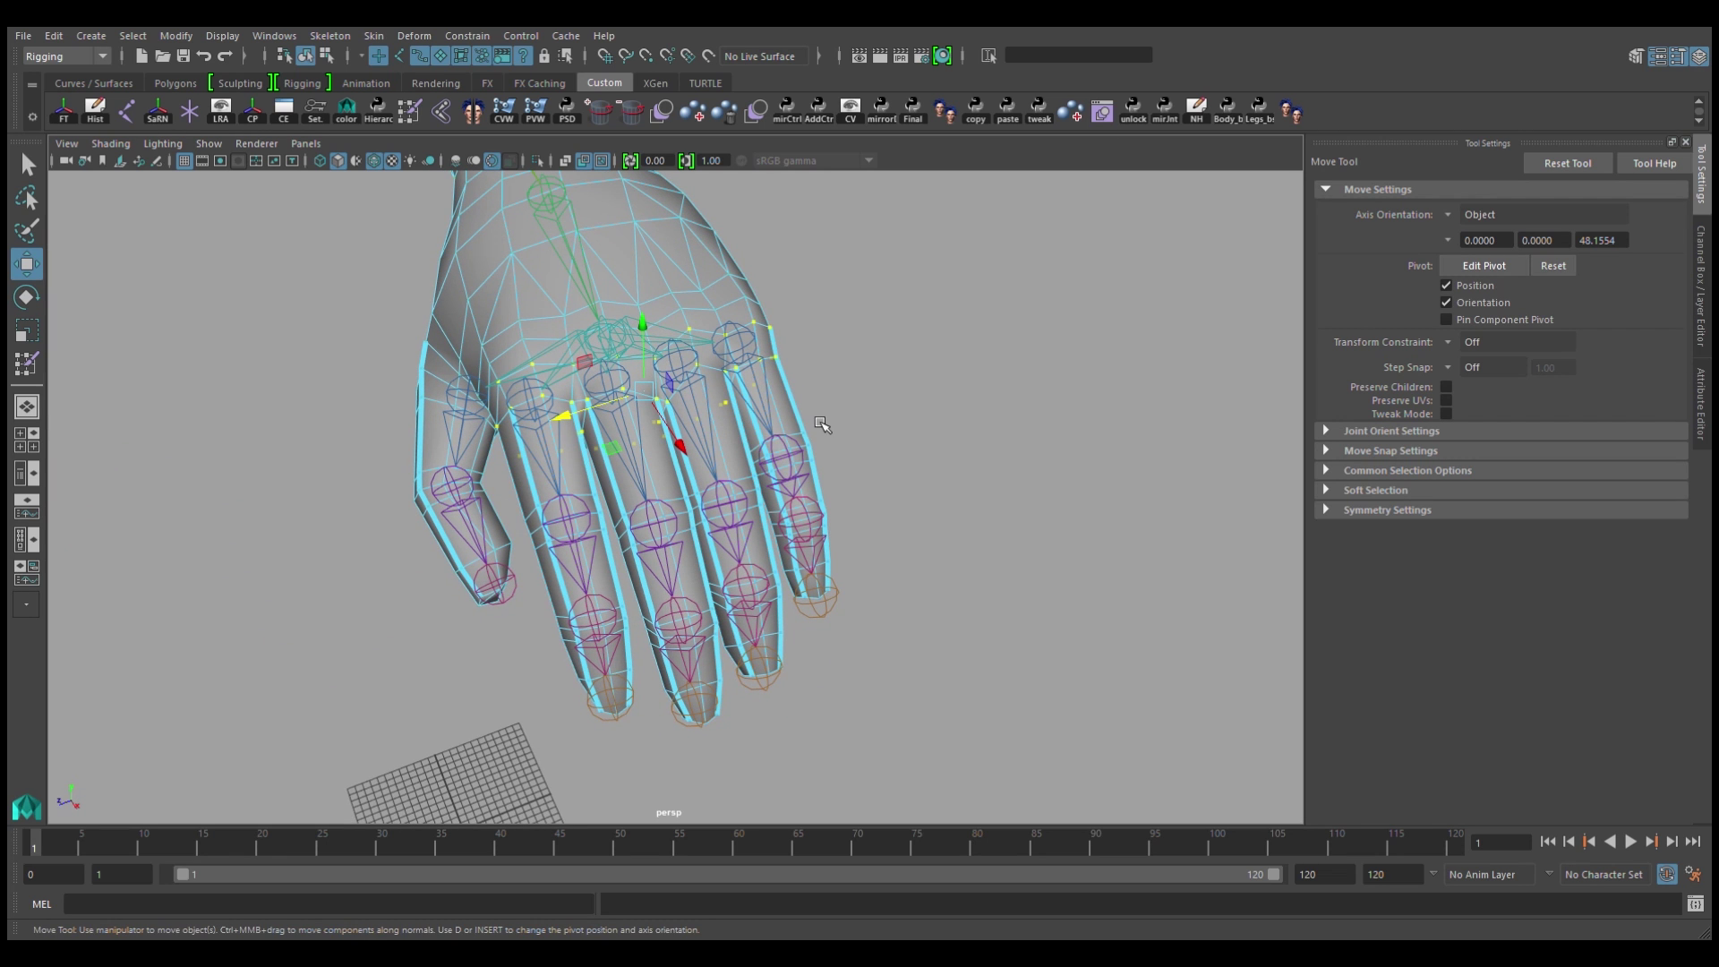
Step: Curl the fingers, Smooth-flood the index finger weights, then scrub back and exit painting
{"action": "key", "text": "y"}
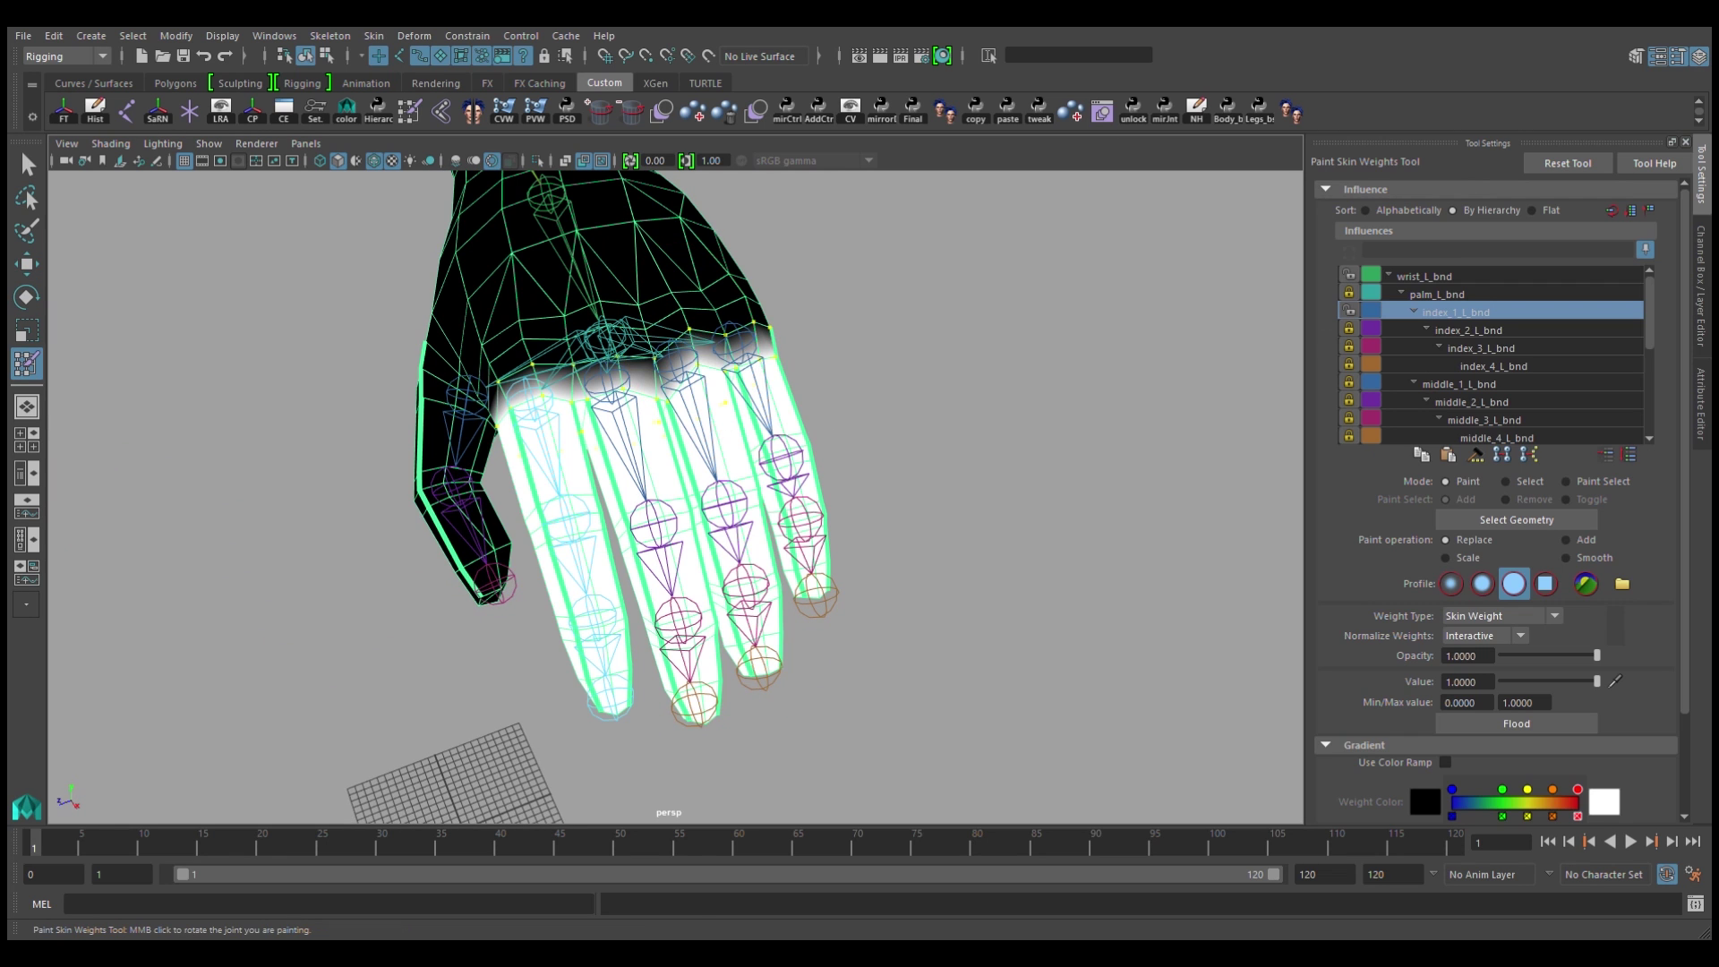
{"action": "left_click_drag", "start_coordinate": [45, 851], "coordinate": [191, 851]}
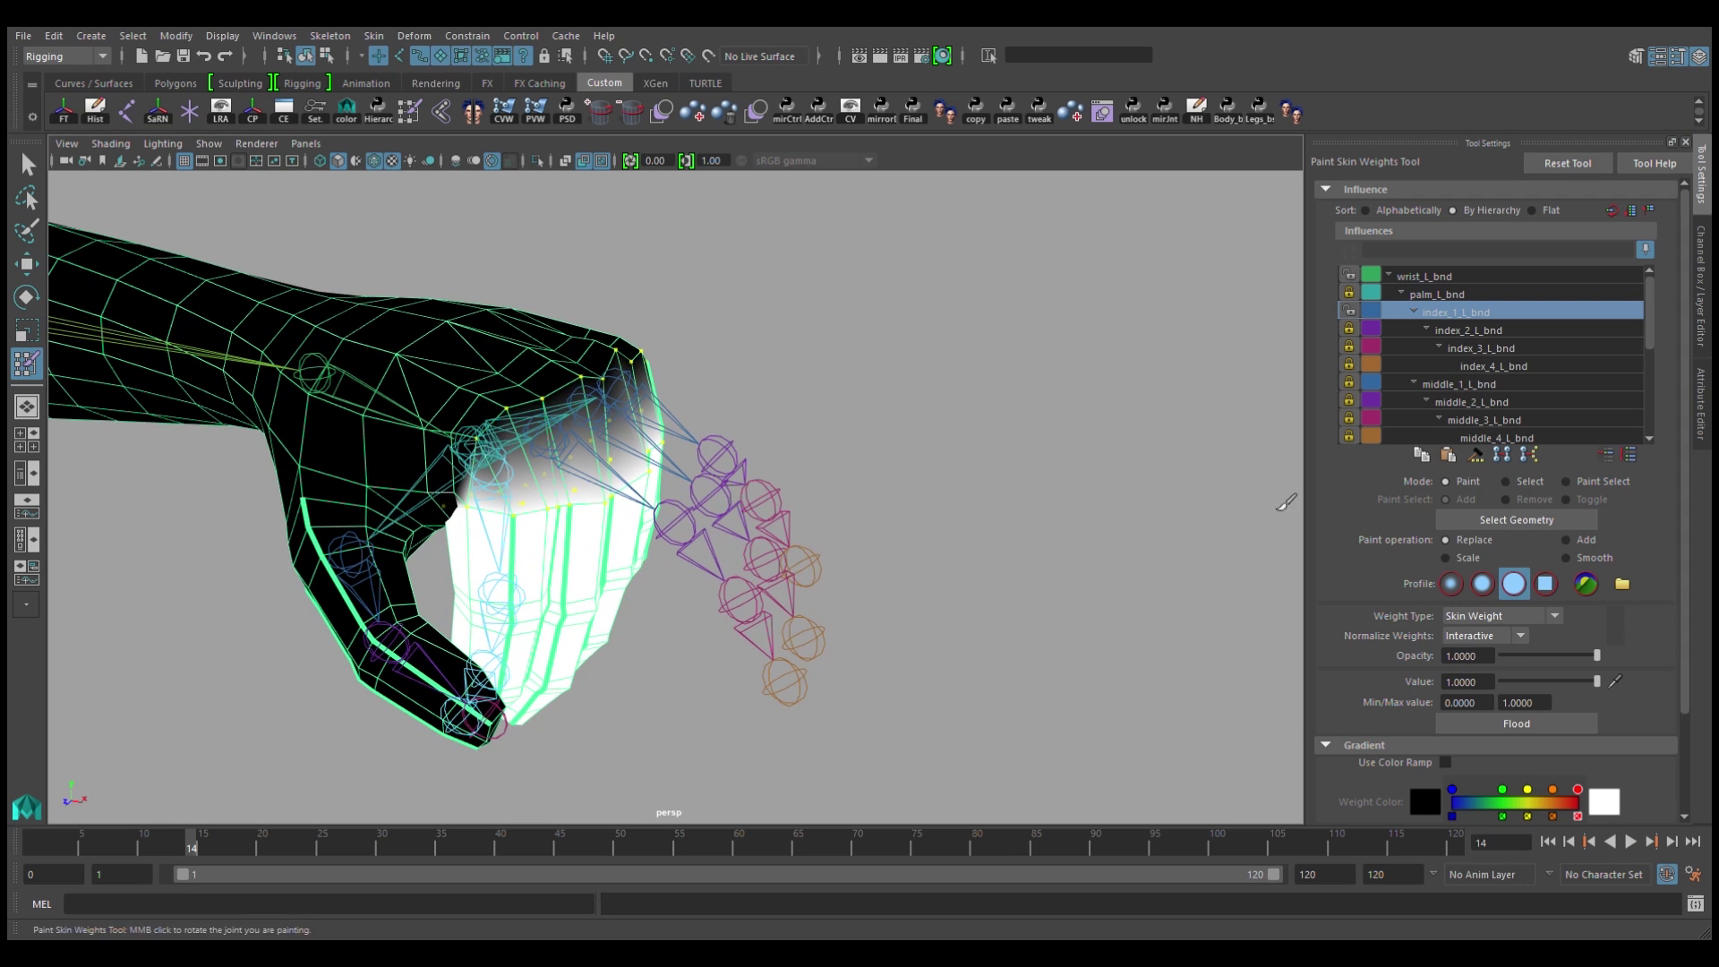
{"action": "left_click", "coordinate": [1590, 562]}
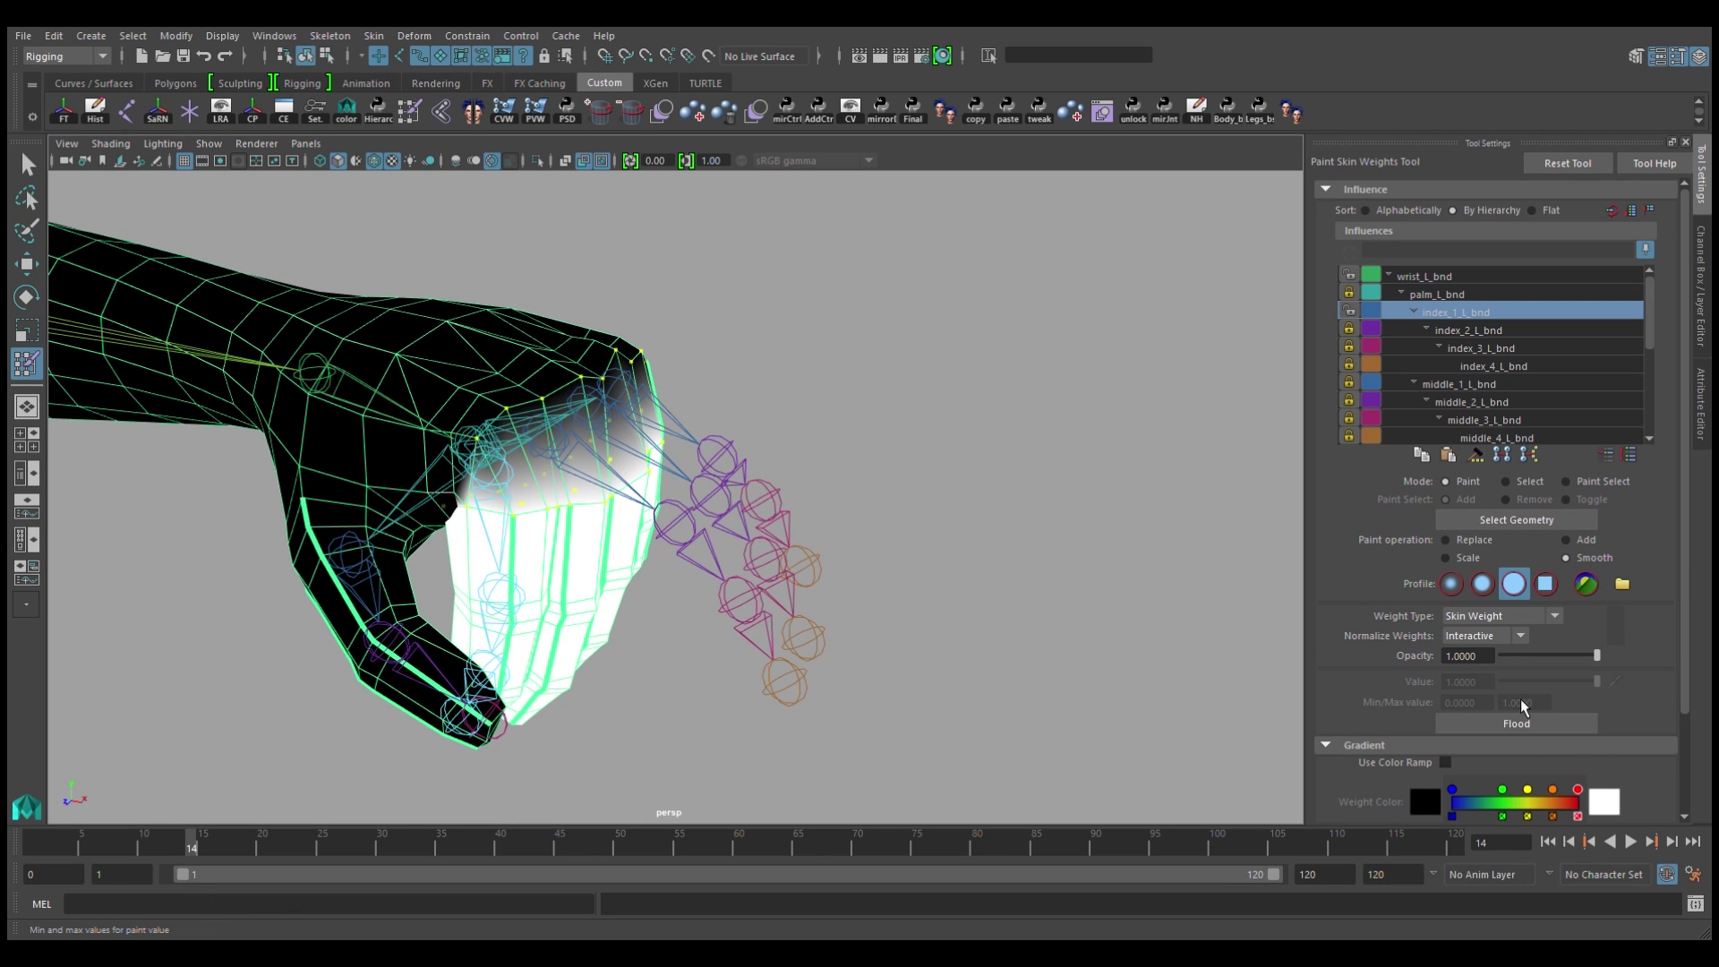
{"action": "left_click", "coordinate": [1516, 723]}
{"action": "mouse_move", "coordinate": [191, 846]}
{"action": "left_mouse_down"}
{"action": "mouse_move", "coordinate": [125, 845]}
{"action": "mouse_move", "coordinate": [284, 855]}
{"action": "mouse_move", "coordinate": [34, 845]}
{"action": "left_mouse_up"}
{"action": "key", "text": "w"}
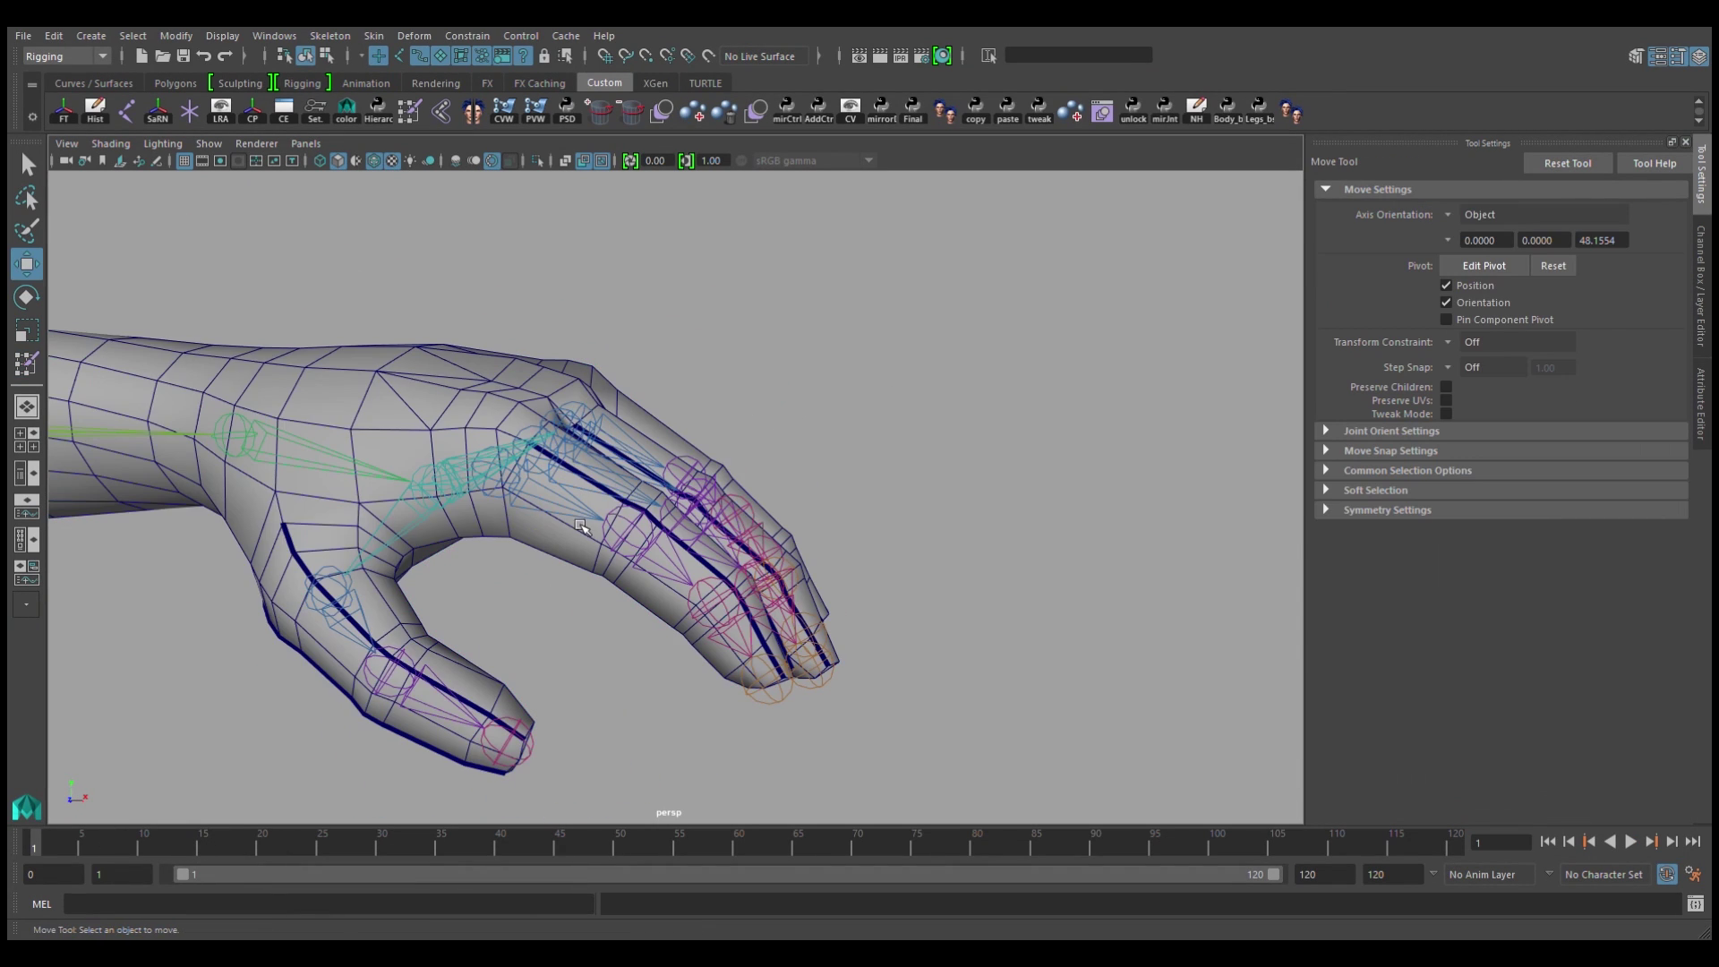
Step: Select the hand mesh and a finger joint, and scrub through the curl animation
{"action": "left_click", "coordinate": [581, 524]}
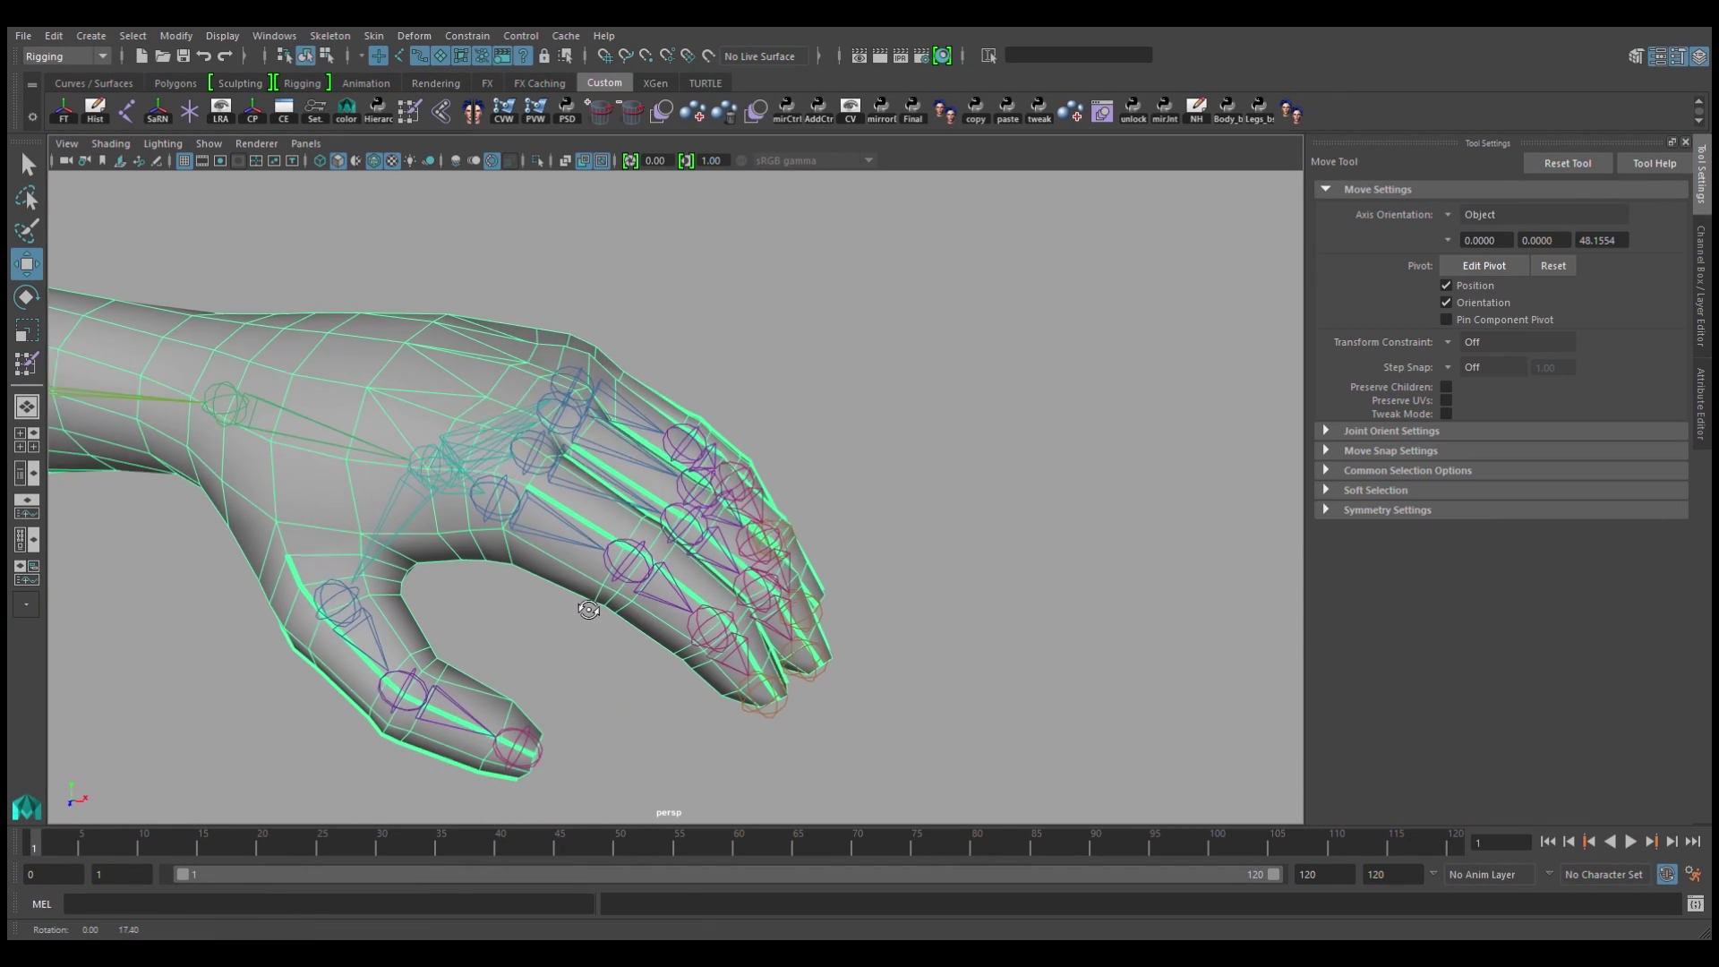
{"action": "left_click", "coordinate": [581, 539]}
{"action": "left_click_drag", "start_coordinate": [284, 844], "coordinate": [34, 847], "text": "shift"}
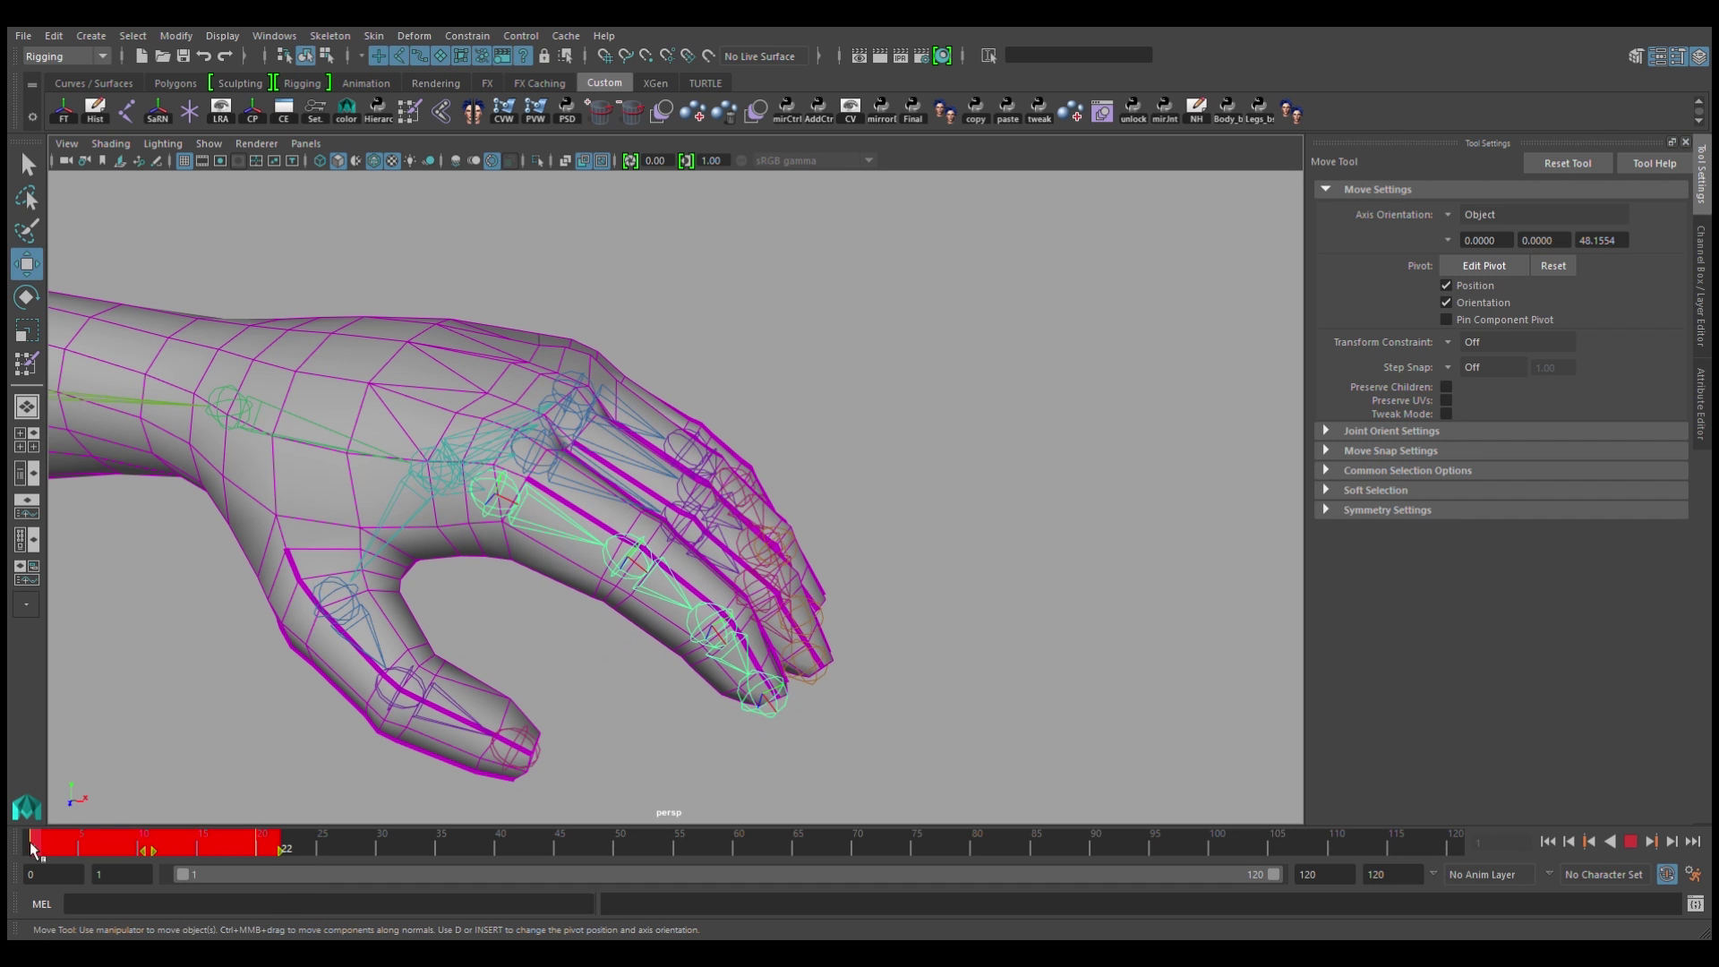
{"action": "left_click", "coordinate": [55, 850]}
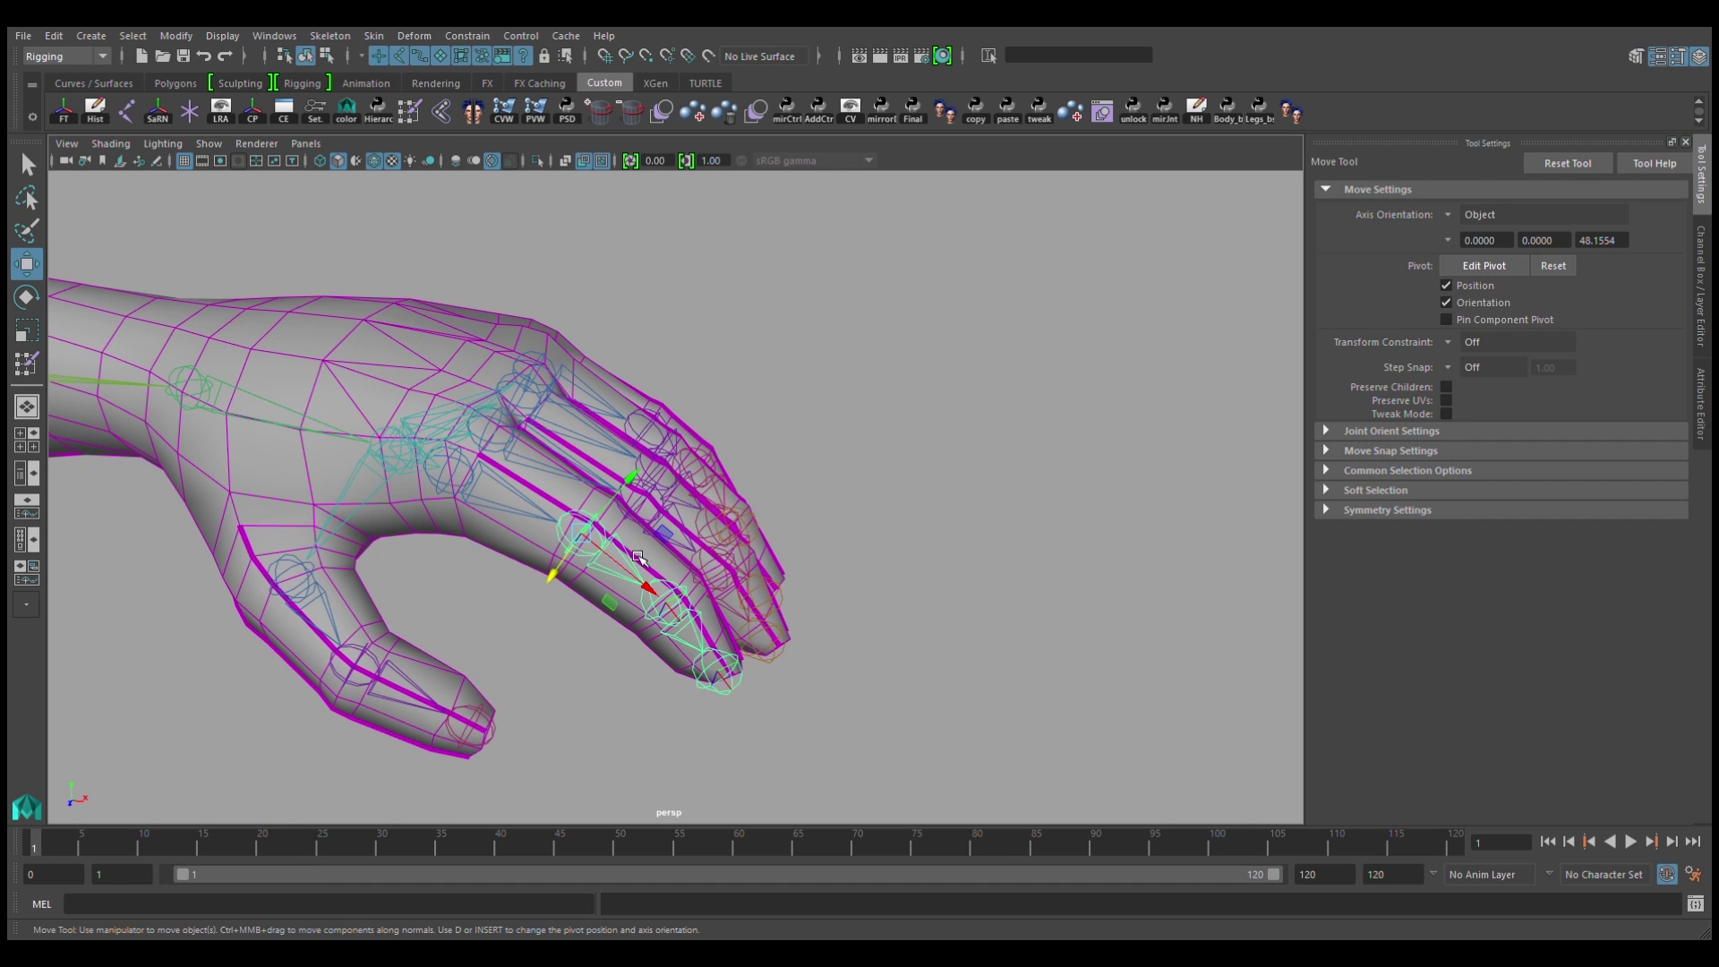
Step: Switch to Rotate at frame 1 and marquee-select the finger joints
{"action": "key", "text": "e"}
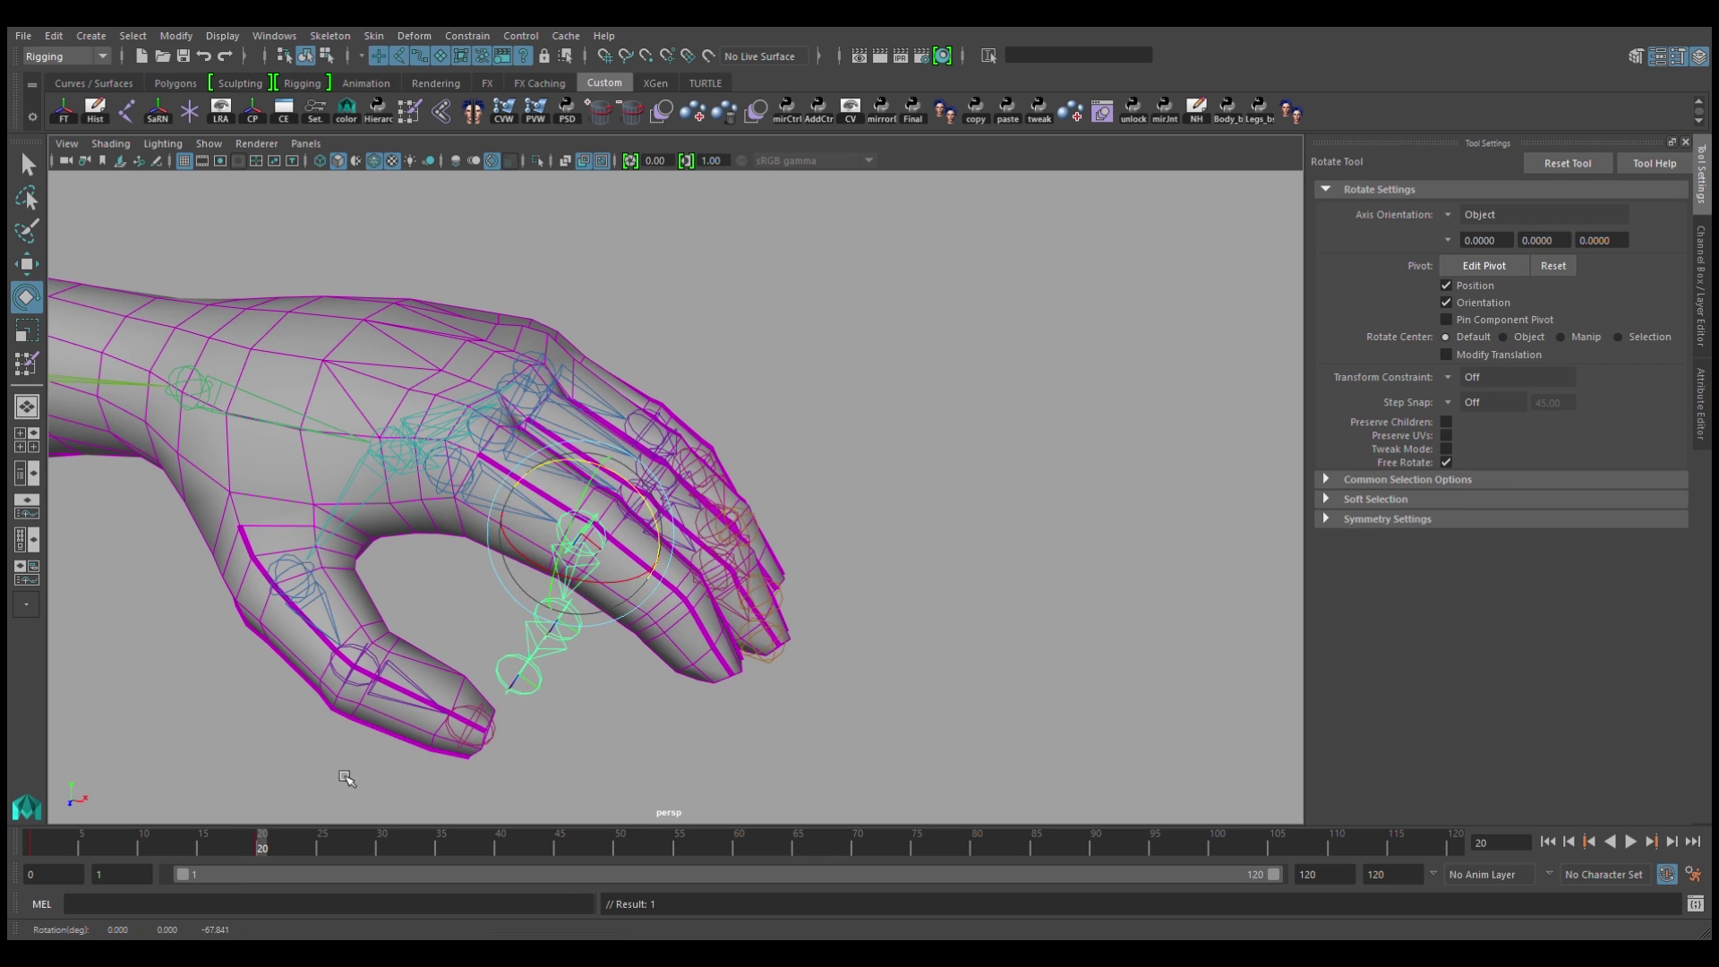
{"action": "key", "text": "alt+shift+v"}
{"action": "left_click", "coordinate": [479, 546]}
{"action": "left_click_drag", "start_coordinate": [480, 546], "coordinate": [777, 481], "text": "alt"}
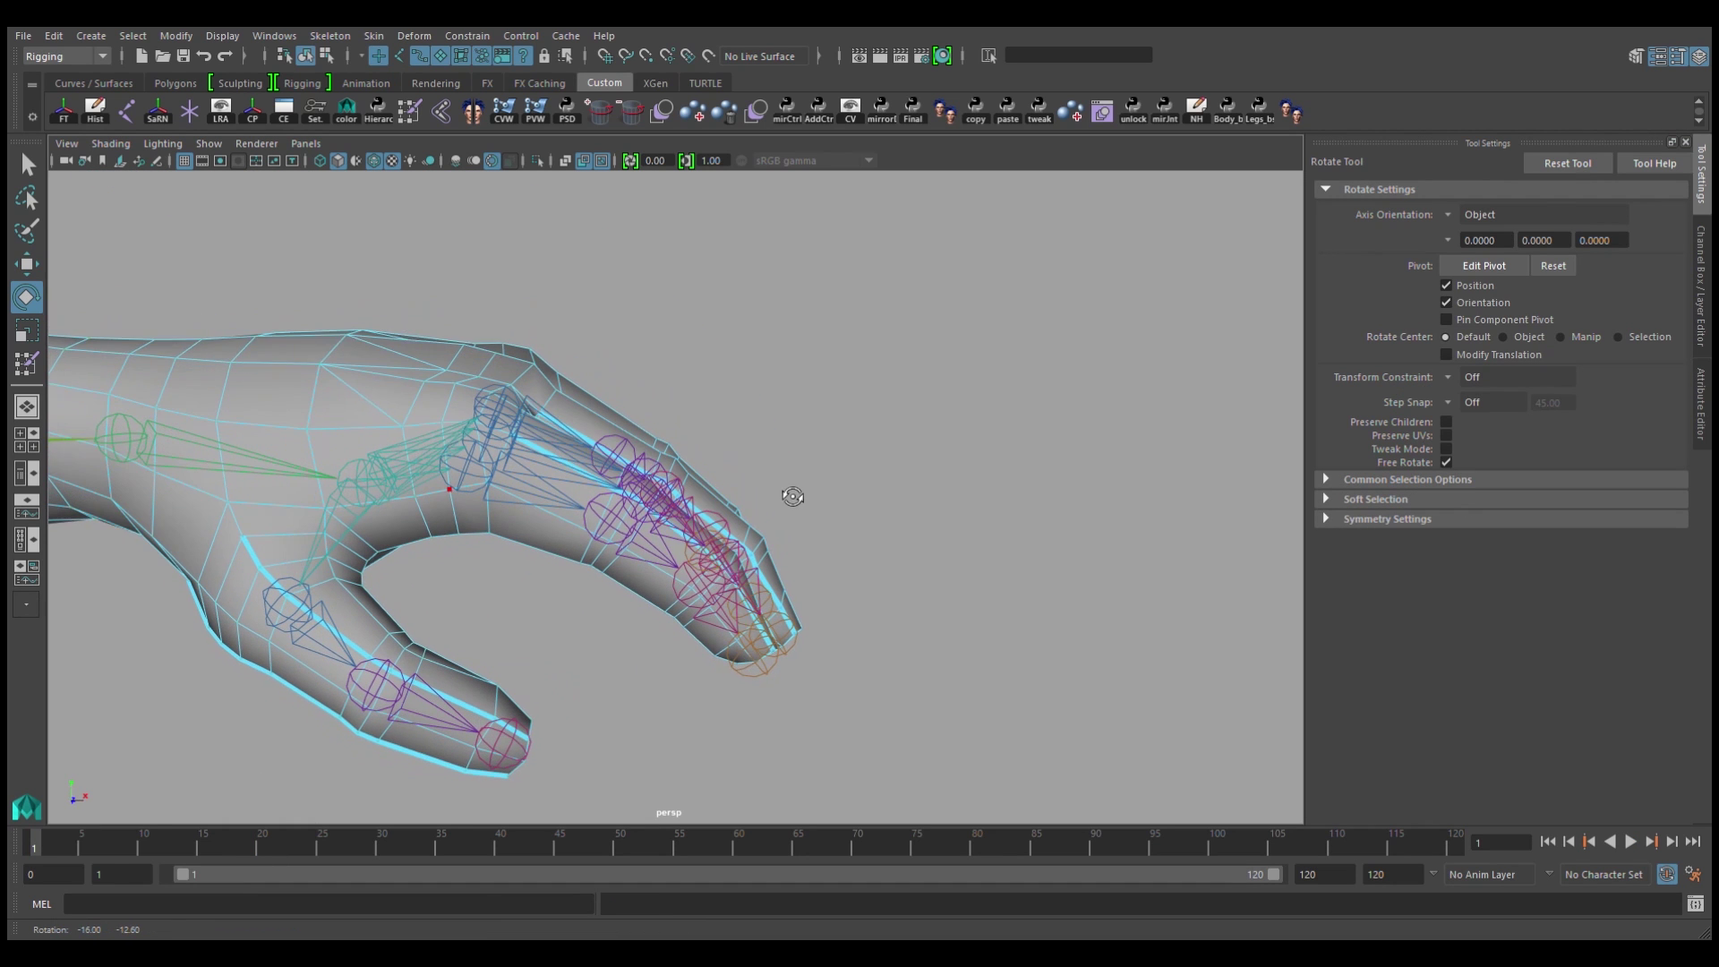
{"action": "left_click_drag", "start_coordinate": [592, 349], "coordinate": [1034, 739]}
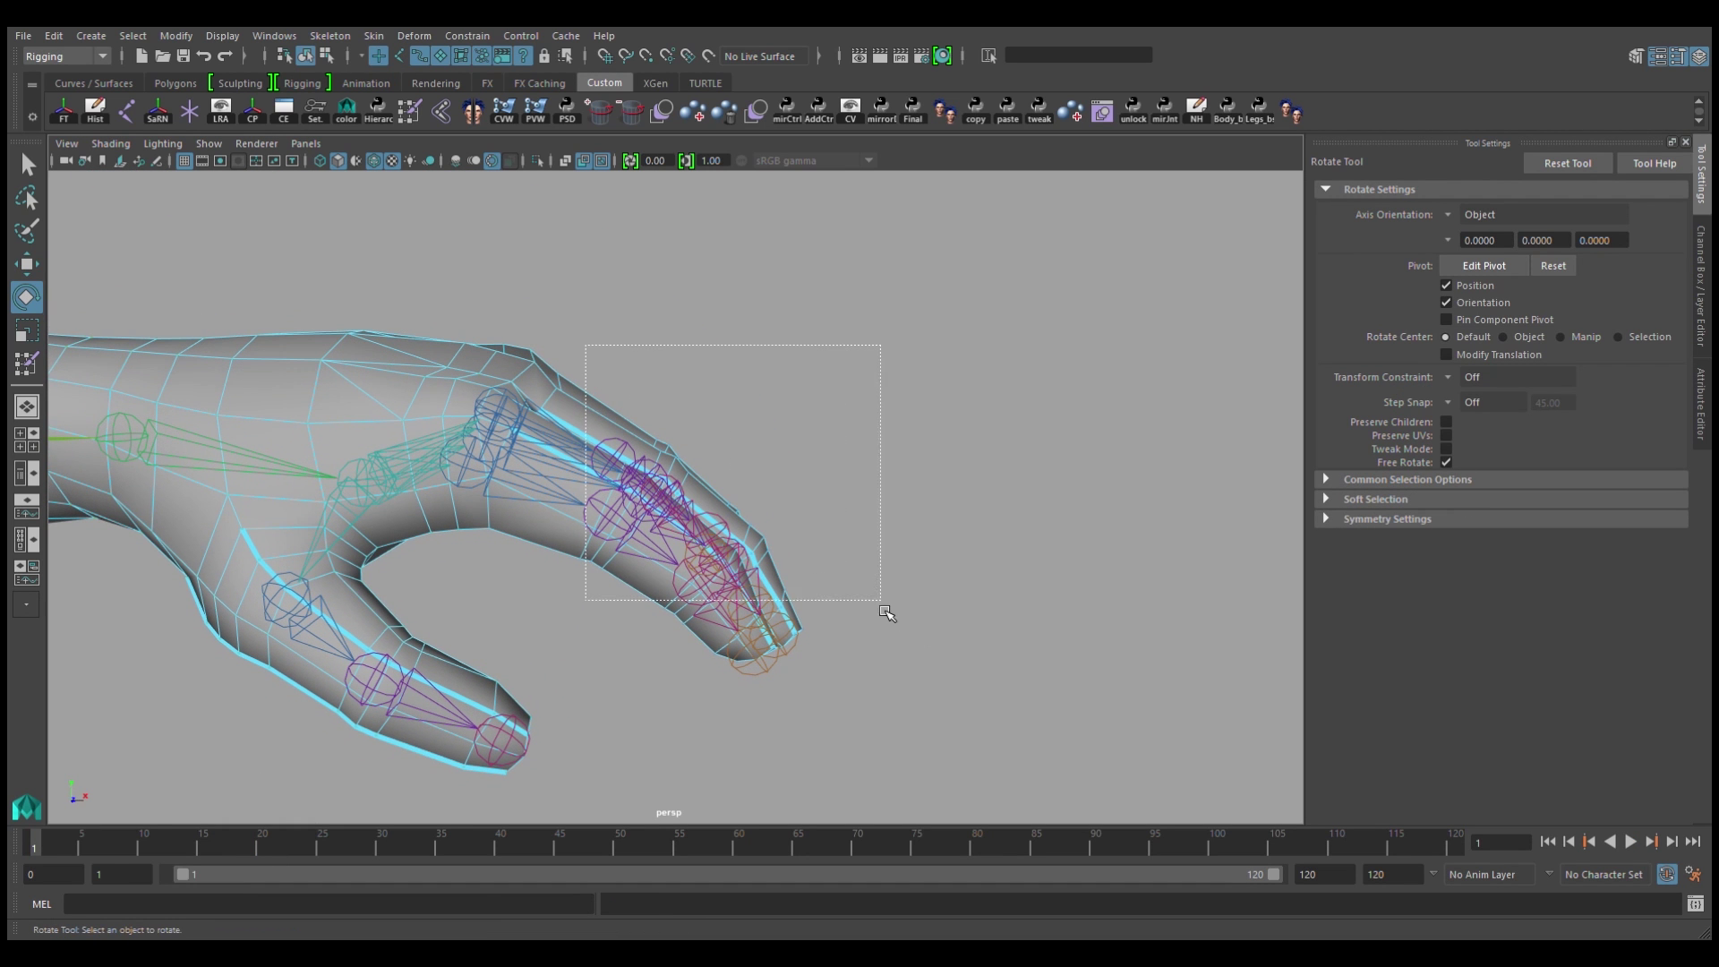
{"action": "mouse_move", "coordinate": [895, 698]}
{"action": "left_mouse_down"}
{"action": "mouse_move", "coordinate": [580, 372]}
{"action": "mouse_move", "coordinate": [817, 440]}
{"action": "mouse_move", "coordinate": [308, 195]}
{"action": "mouse_move", "coordinate": [852, 488]}
{"action": "left_mouse_up"}
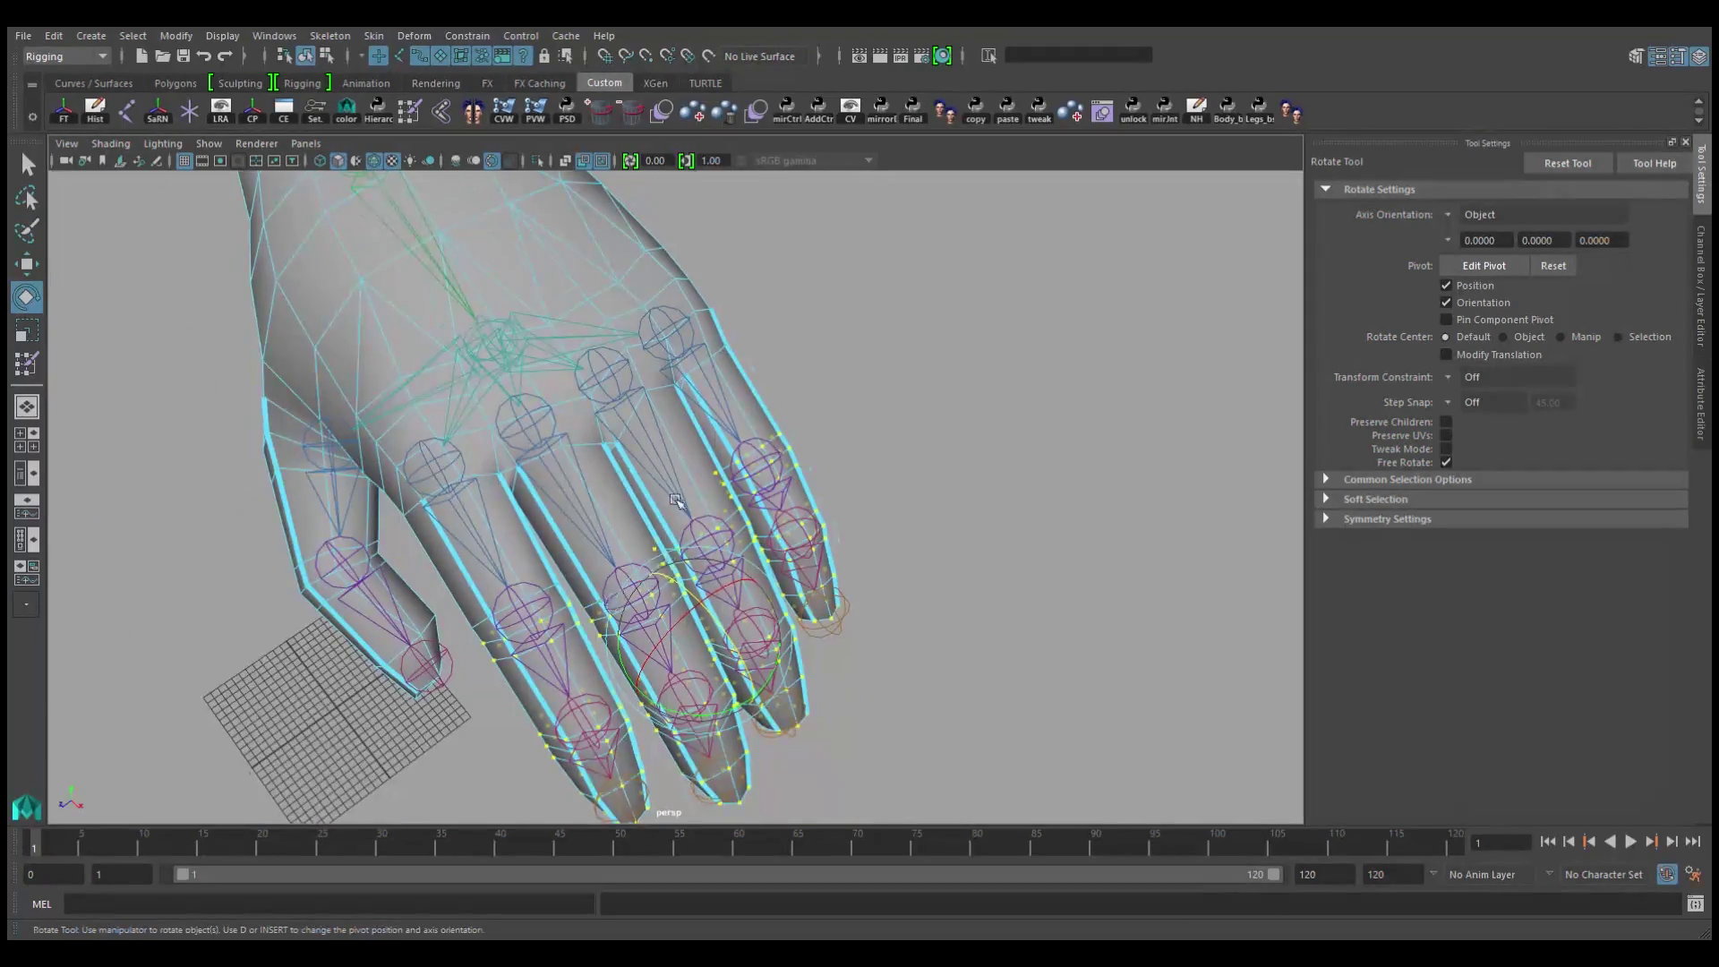
{"action": "scroll", "coordinate": [779, 443], "scroll_direction": "up", "scroll_amount": 3}
{"action": "left_click_drag", "start_coordinate": [779, 443], "coordinate": [534, 473], "text": "alt"}
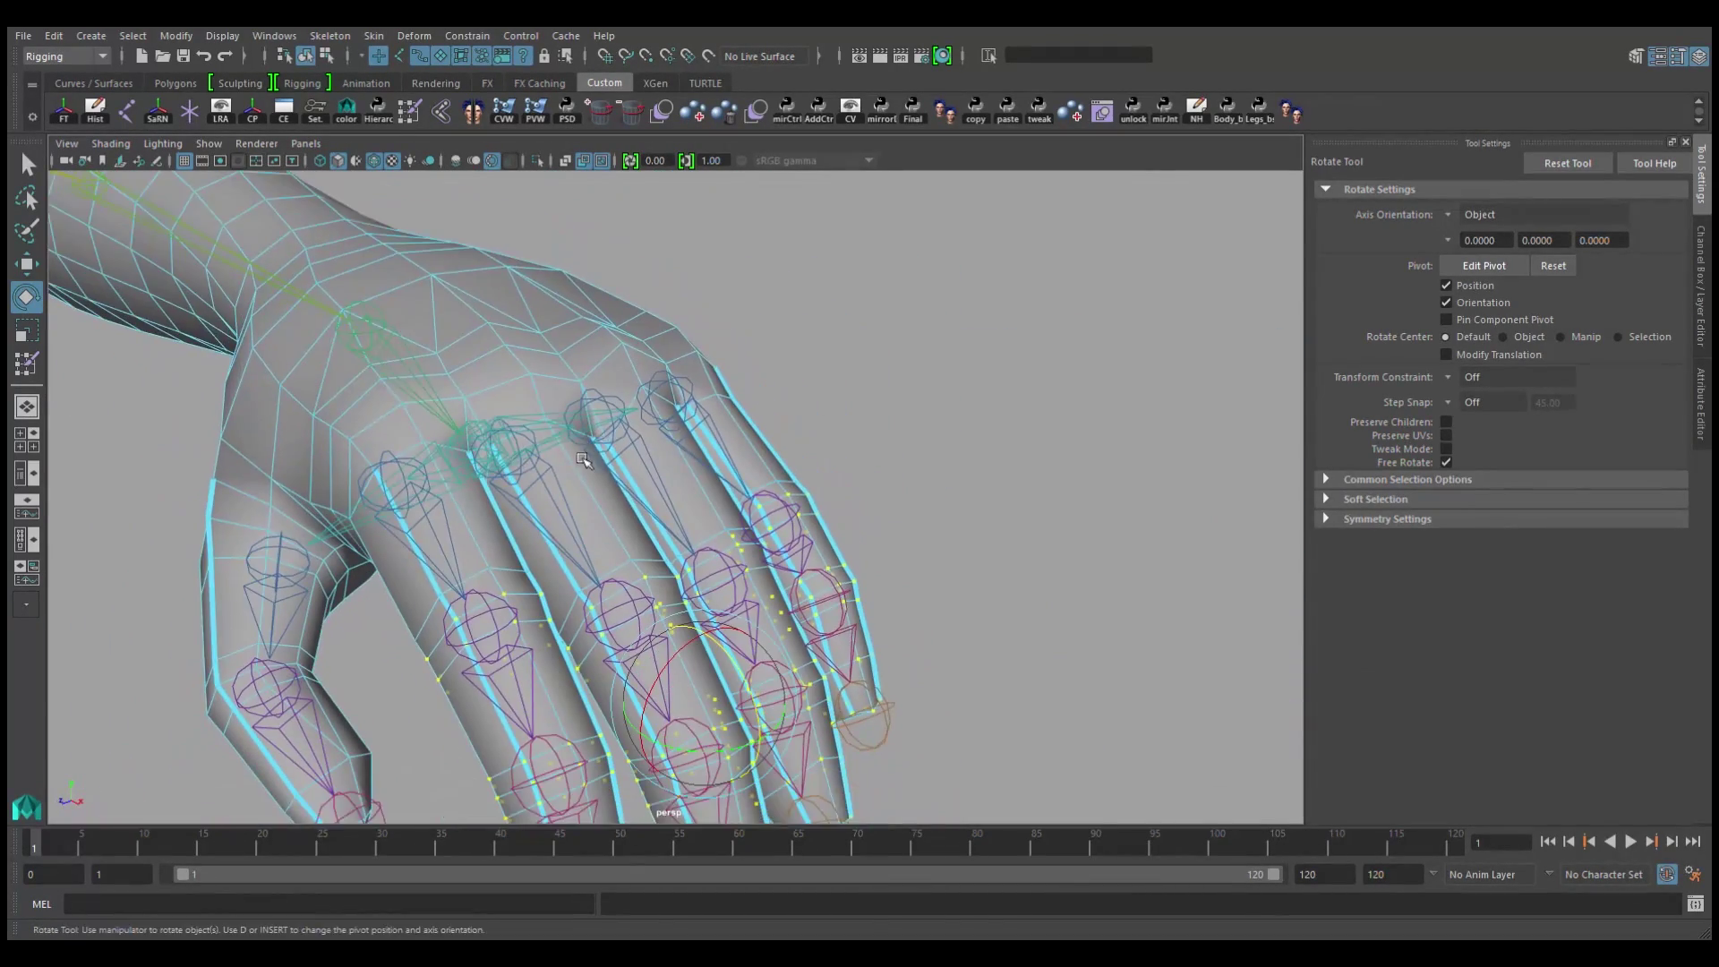
Step: Flood the finger with full weight on index_2_L_bnd using Replace
{"action": "key", "text": "ctrl+shift+p"}
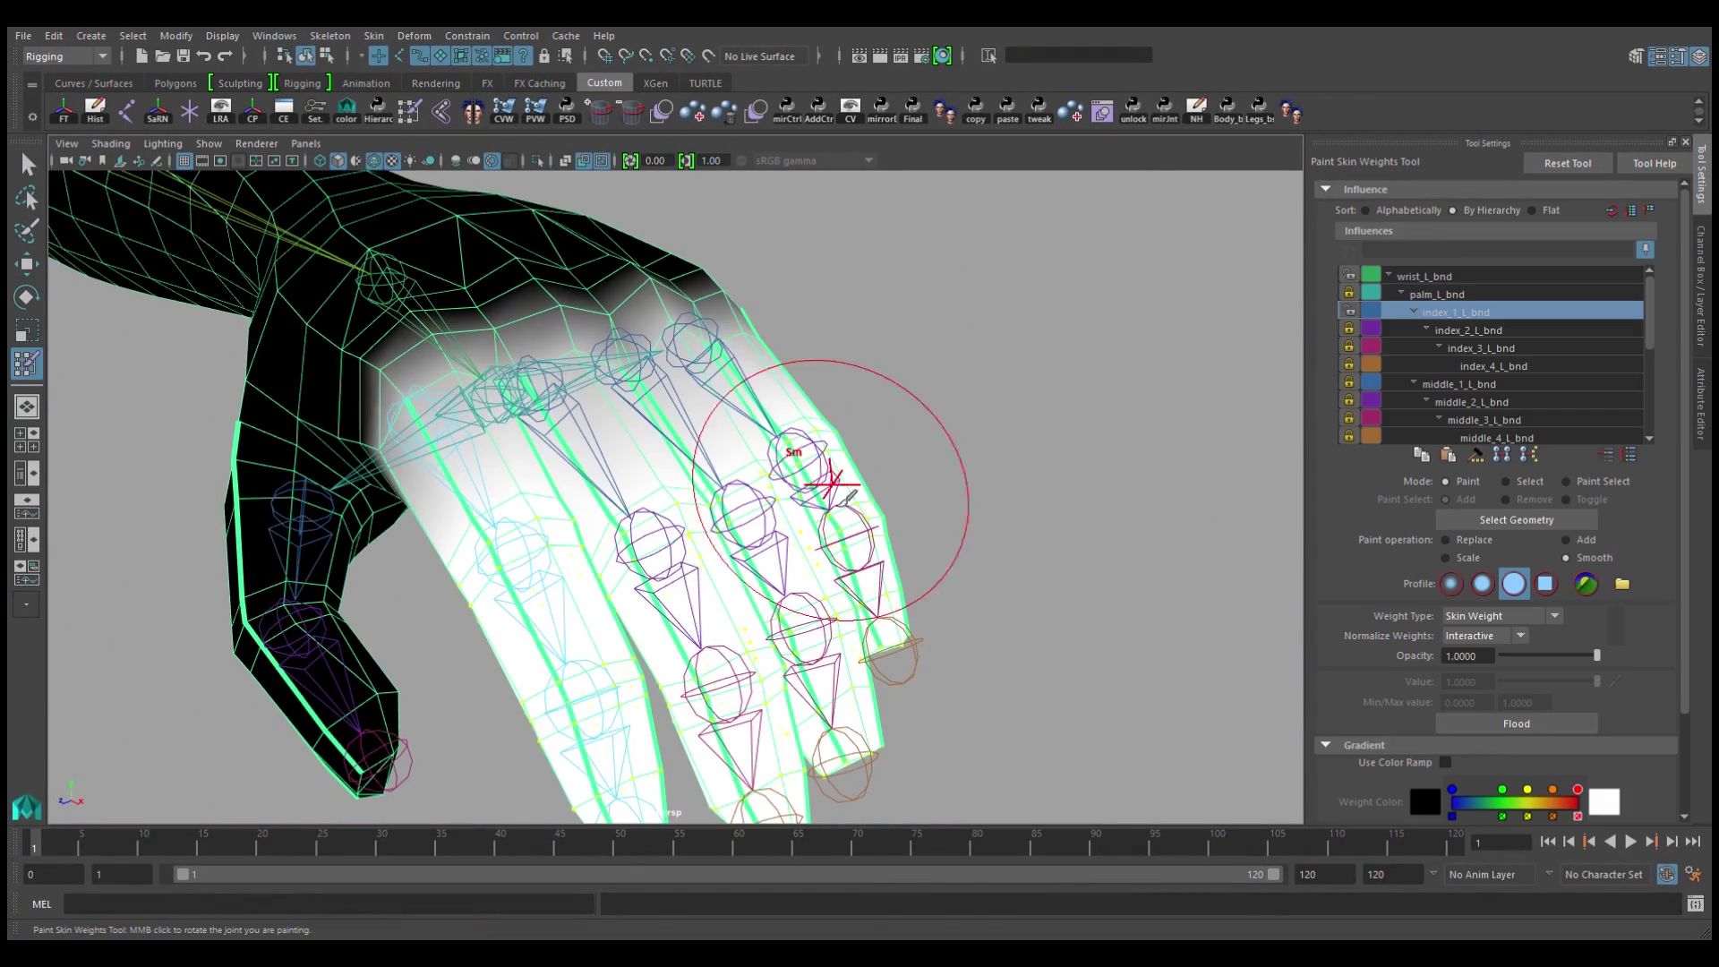
{"action": "left_click_drag", "start_coordinate": [410, 424], "coordinate": [1305, 309], "text": "alt"}
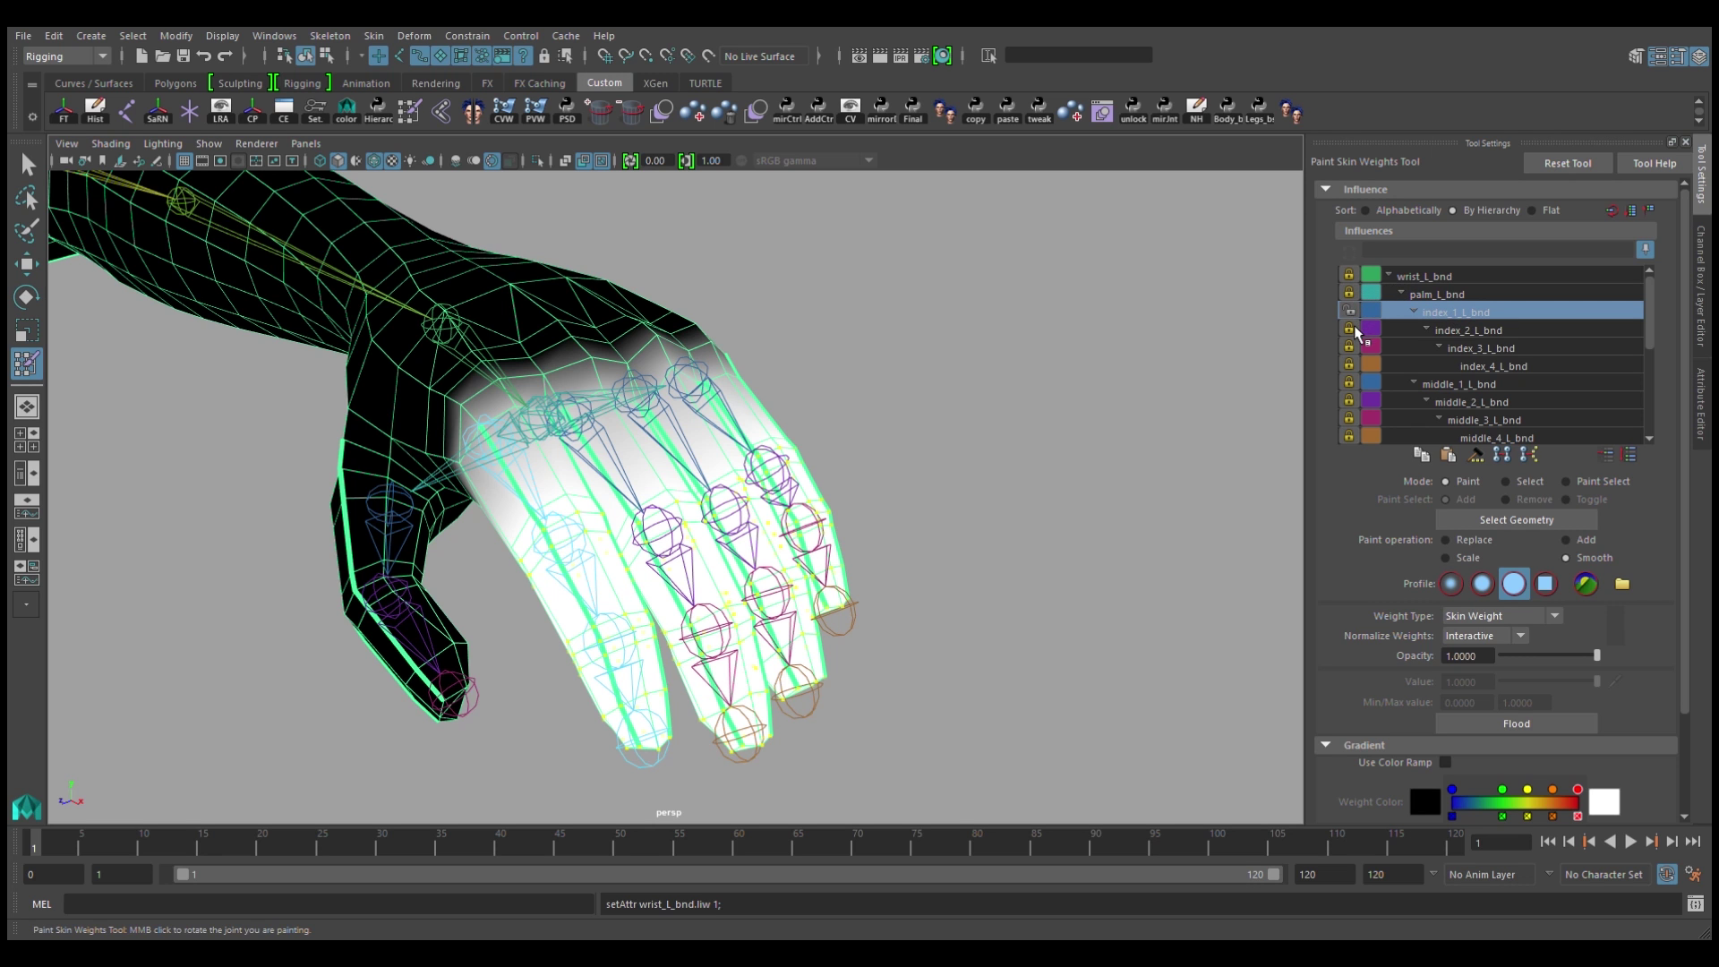
{"action": "left_click", "coordinate": [1479, 329]}
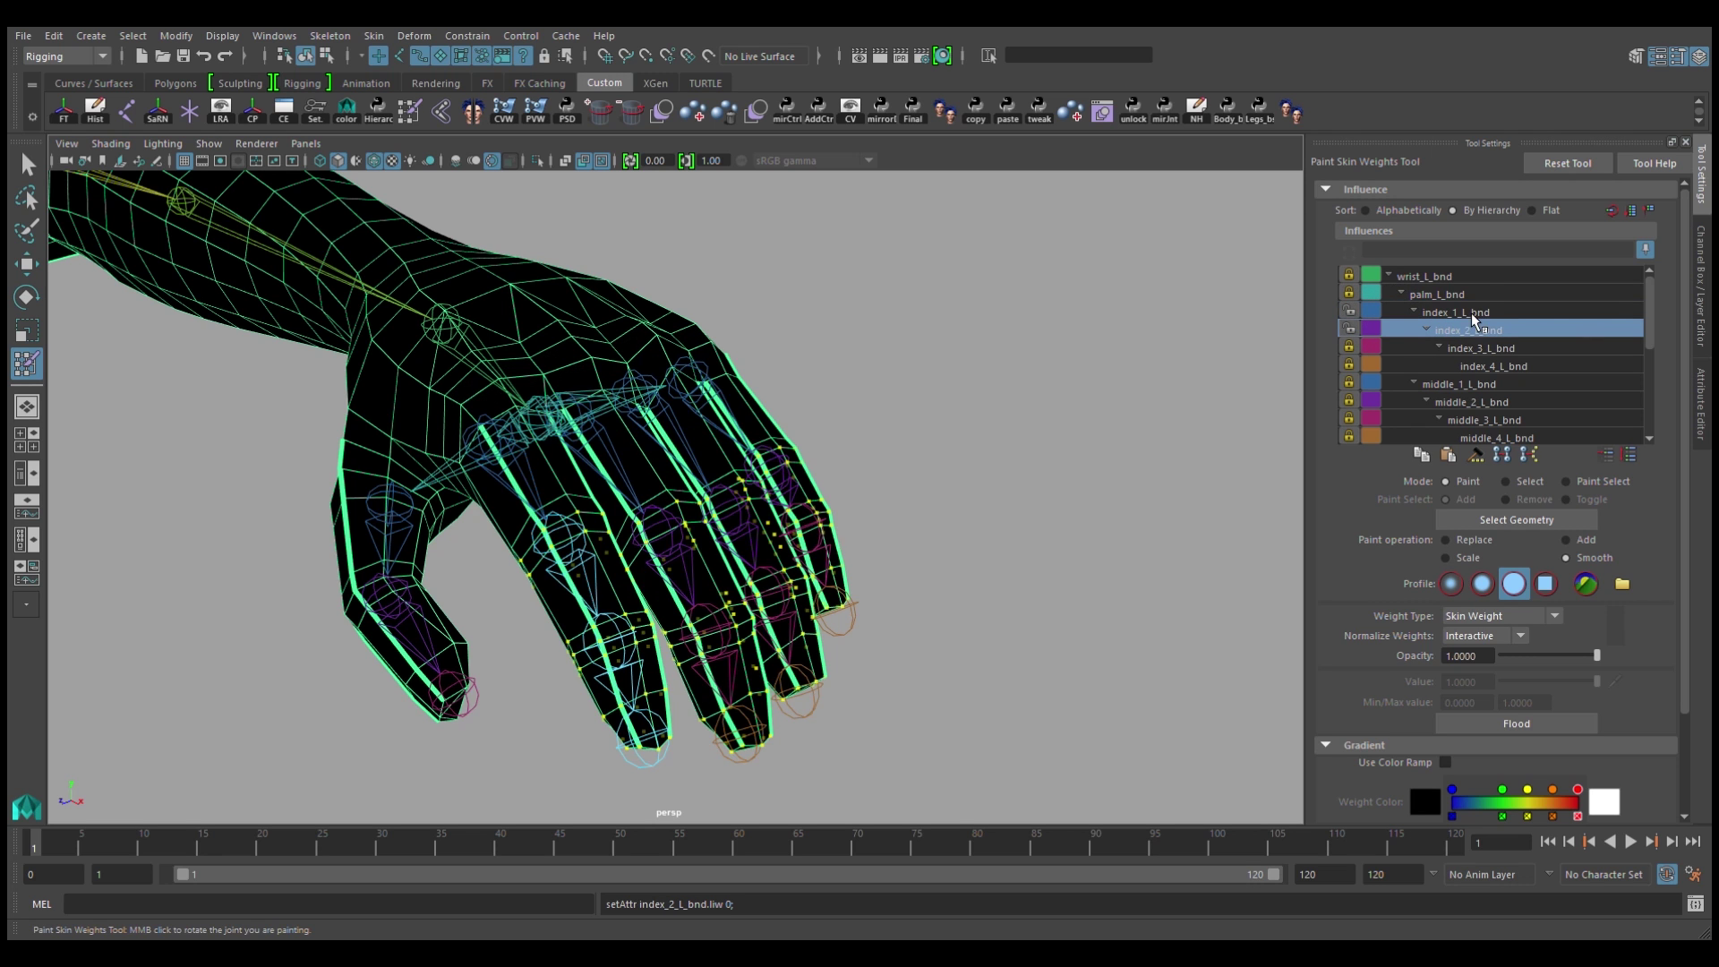
{"action": "left_click", "coordinate": [1447, 538]}
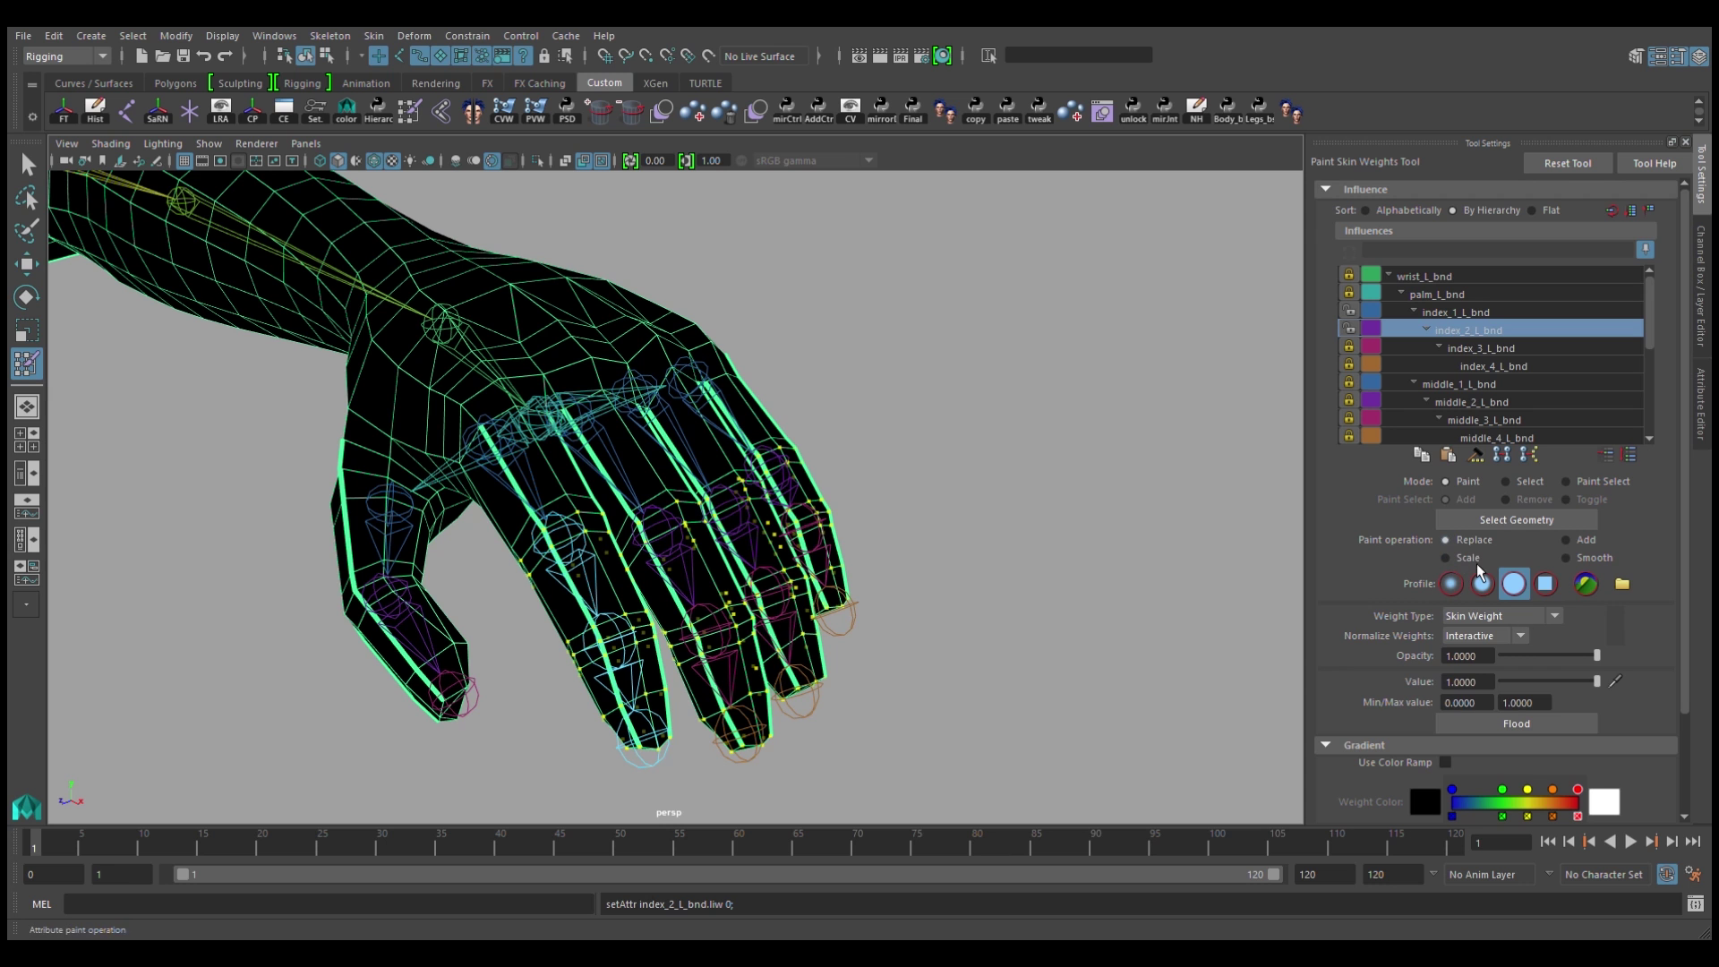
{"action": "left_click", "coordinate": [1517, 724]}
Step: Scrub to curl the fingers and select the index finger knuckle vertices
{"action": "left_click_drag", "start_coordinate": [733, 665], "coordinate": [845, 652], "text": "alt"}
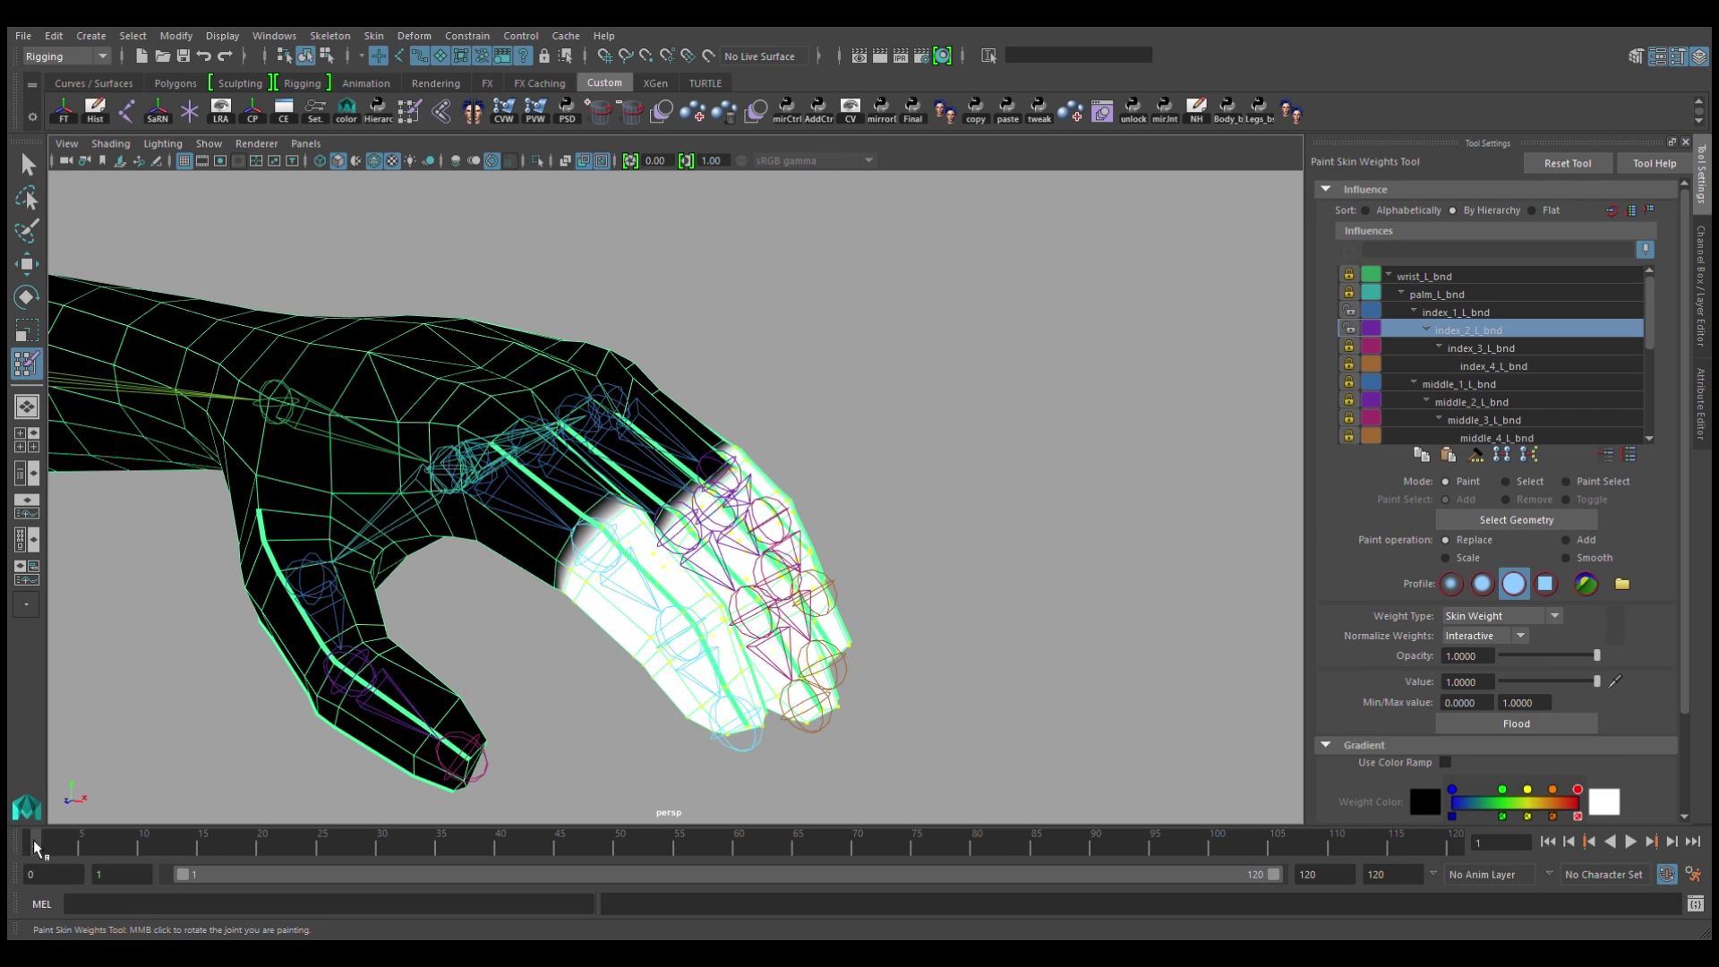
{"action": "left_click_drag", "start_coordinate": [34, 840], "coordinate": [382, 842]}
{"action": "mouse_move", "coordinate": [336, 565]}
{"action": "left_mouse_down", "text": "alt"}
{"action": "mouse_move", "coordinate": [397, 550]}
{"action": "mouse_move", "coordinate": [571, 578]}
{"action": "left_mouse_up", "text": "alt"}
{"action": "key", "text": "w"}
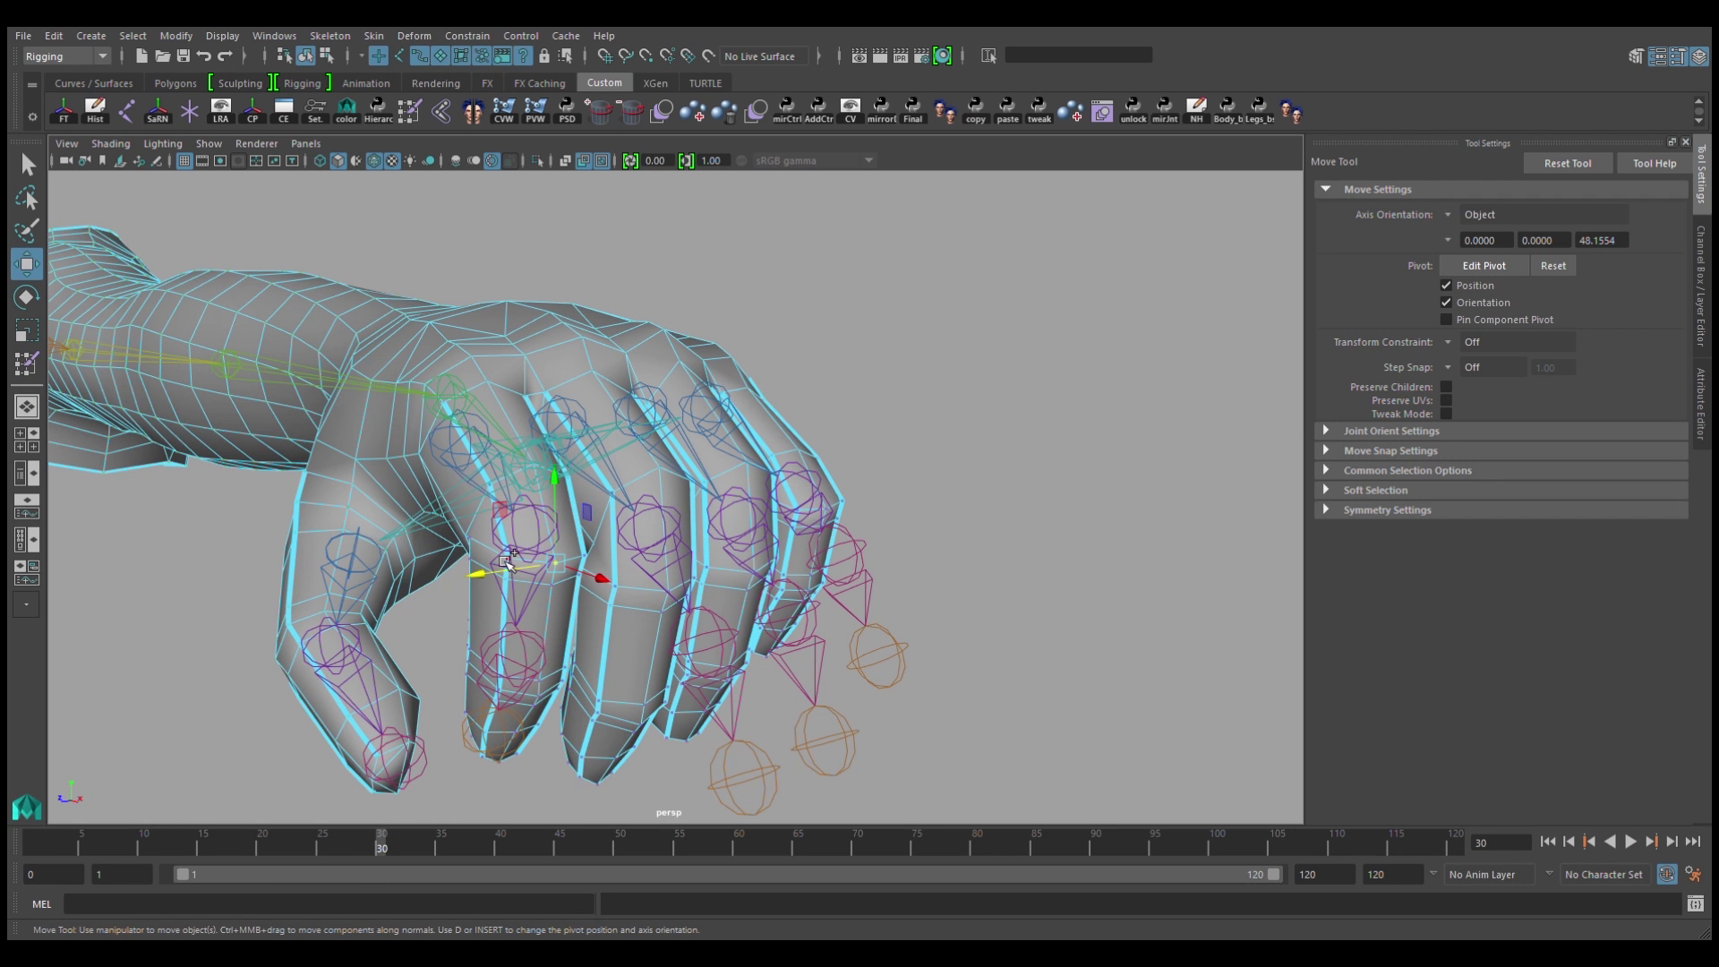
{"action": "left_click_drag", "start_coordinate": [458, 508], "coordinate": [544, 572]}
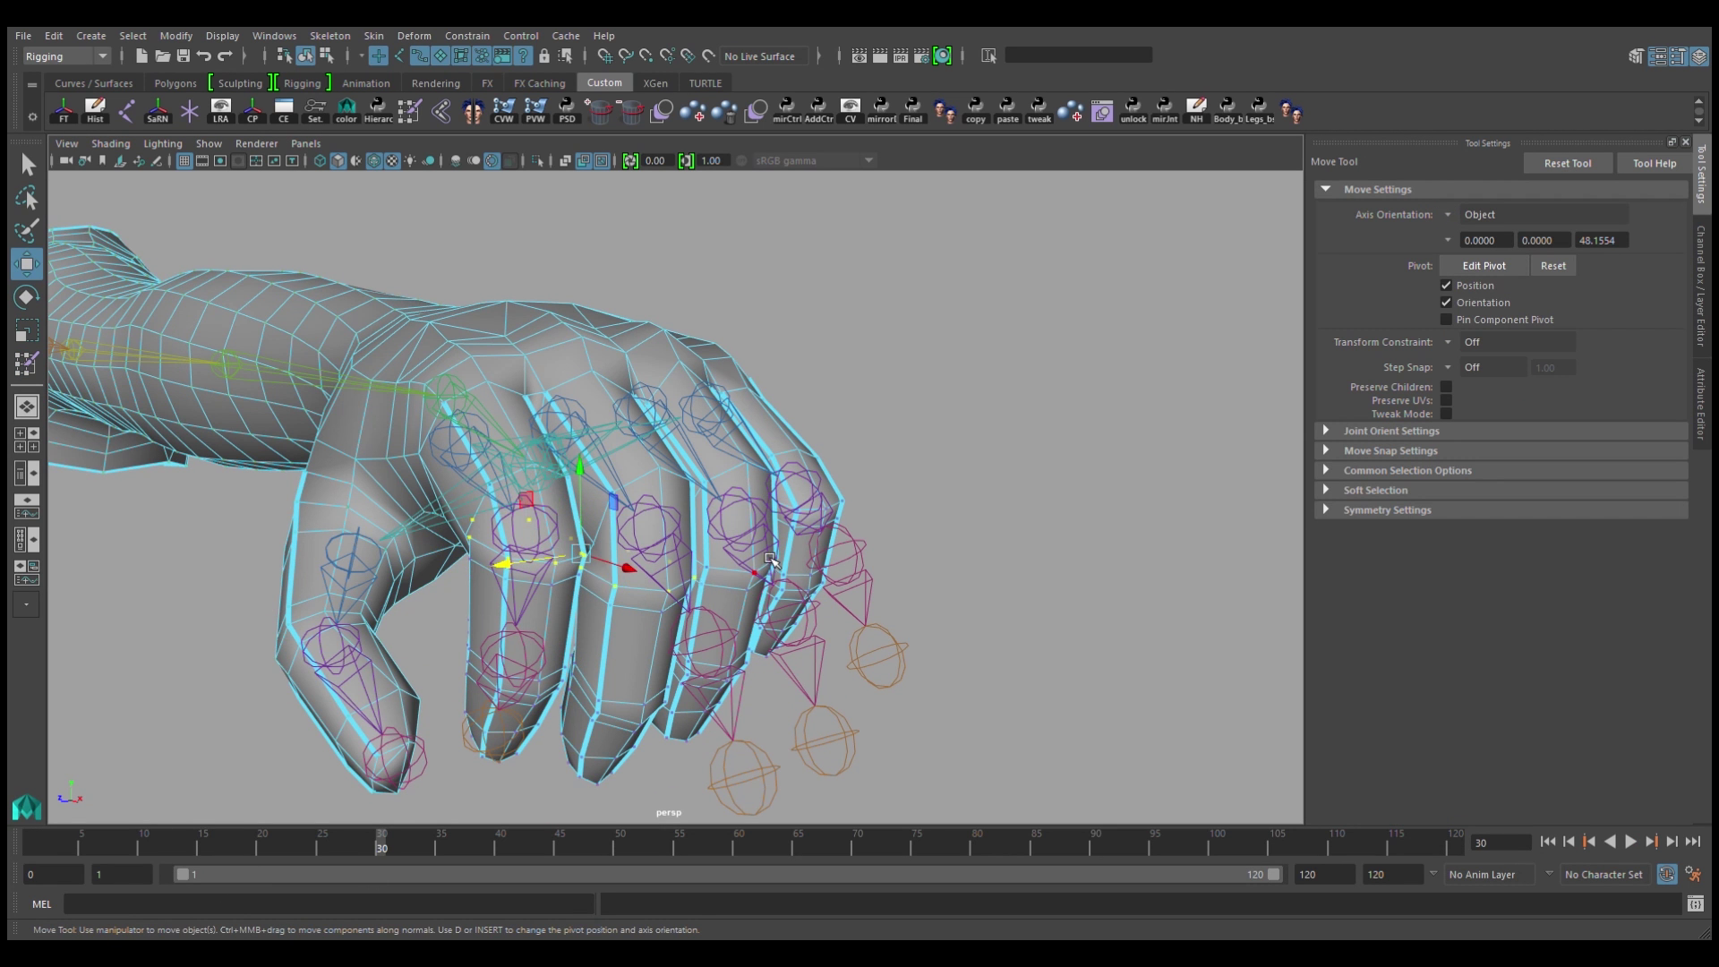
{"action": "left_click_drag", "start_coordinate": [676, 589], "coordinate": [874, 579], "text": "alt"}
Step: Straighten the hand, then select a finger joint and replay its curl
{"action": "key", "text": "y"}
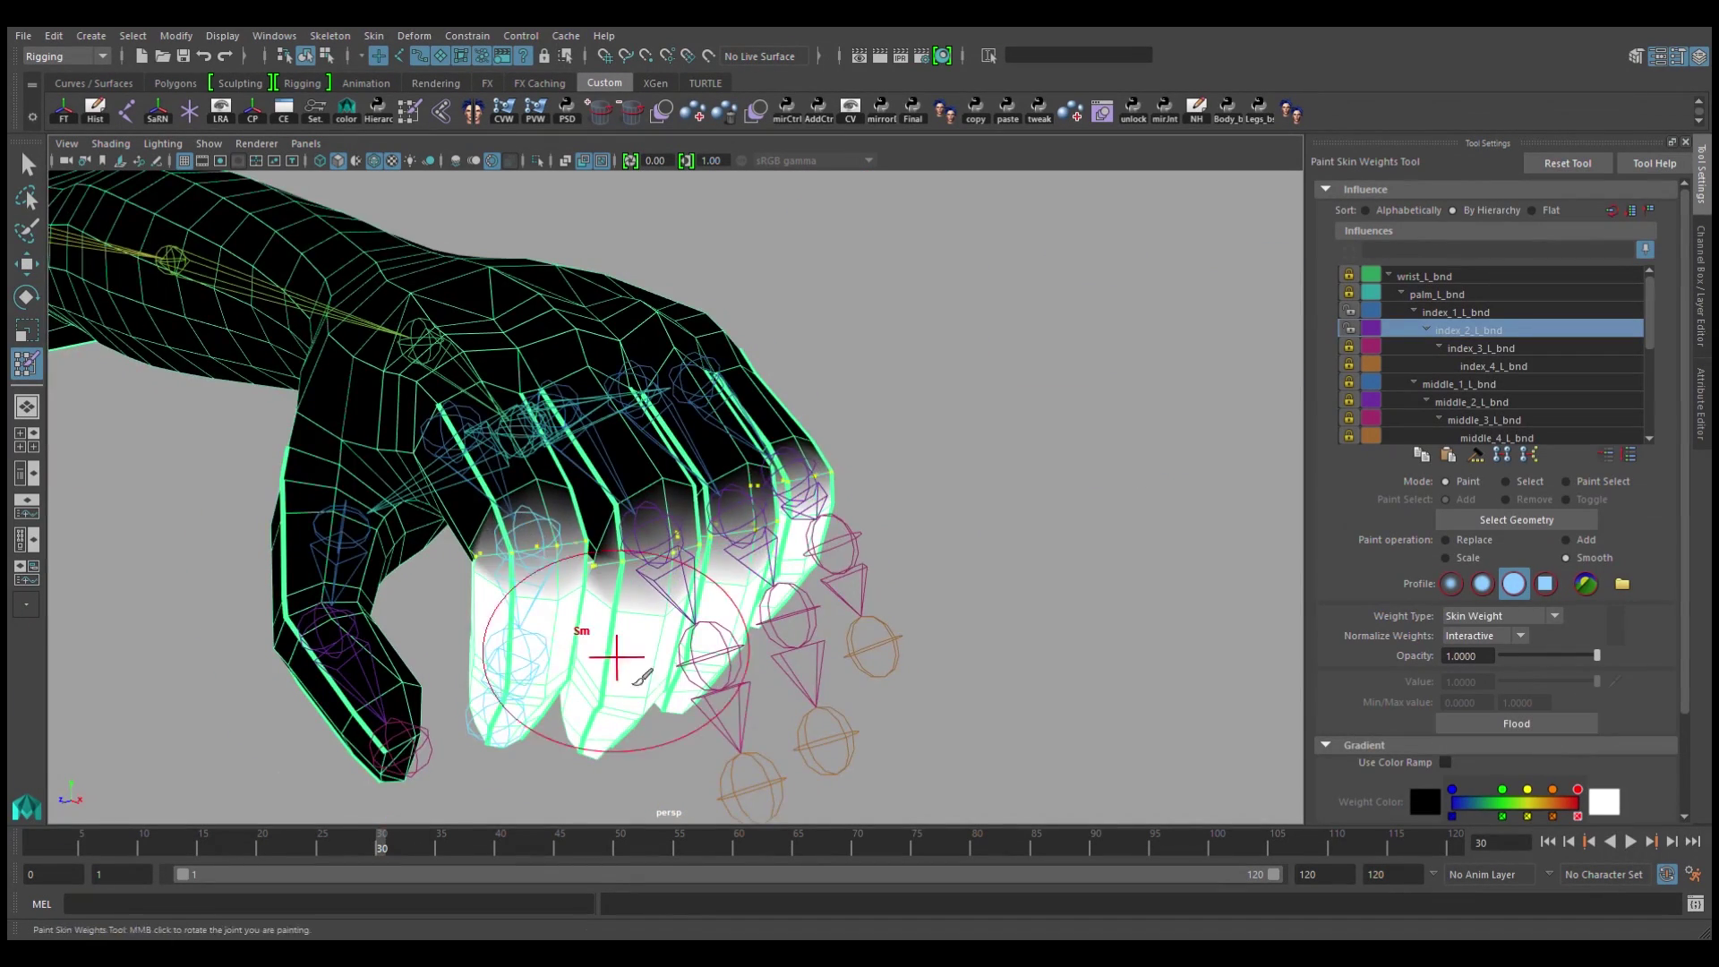
{"action": "left_click_drag", "start_coordinate": [383, 843], "coordinate": [34, 844]}
{"action": "left_click_drag", "start_coordinate": [700, 645], "coordinate": [649, 558], "text": "alt"}
{"action": "key", "text": "w"}
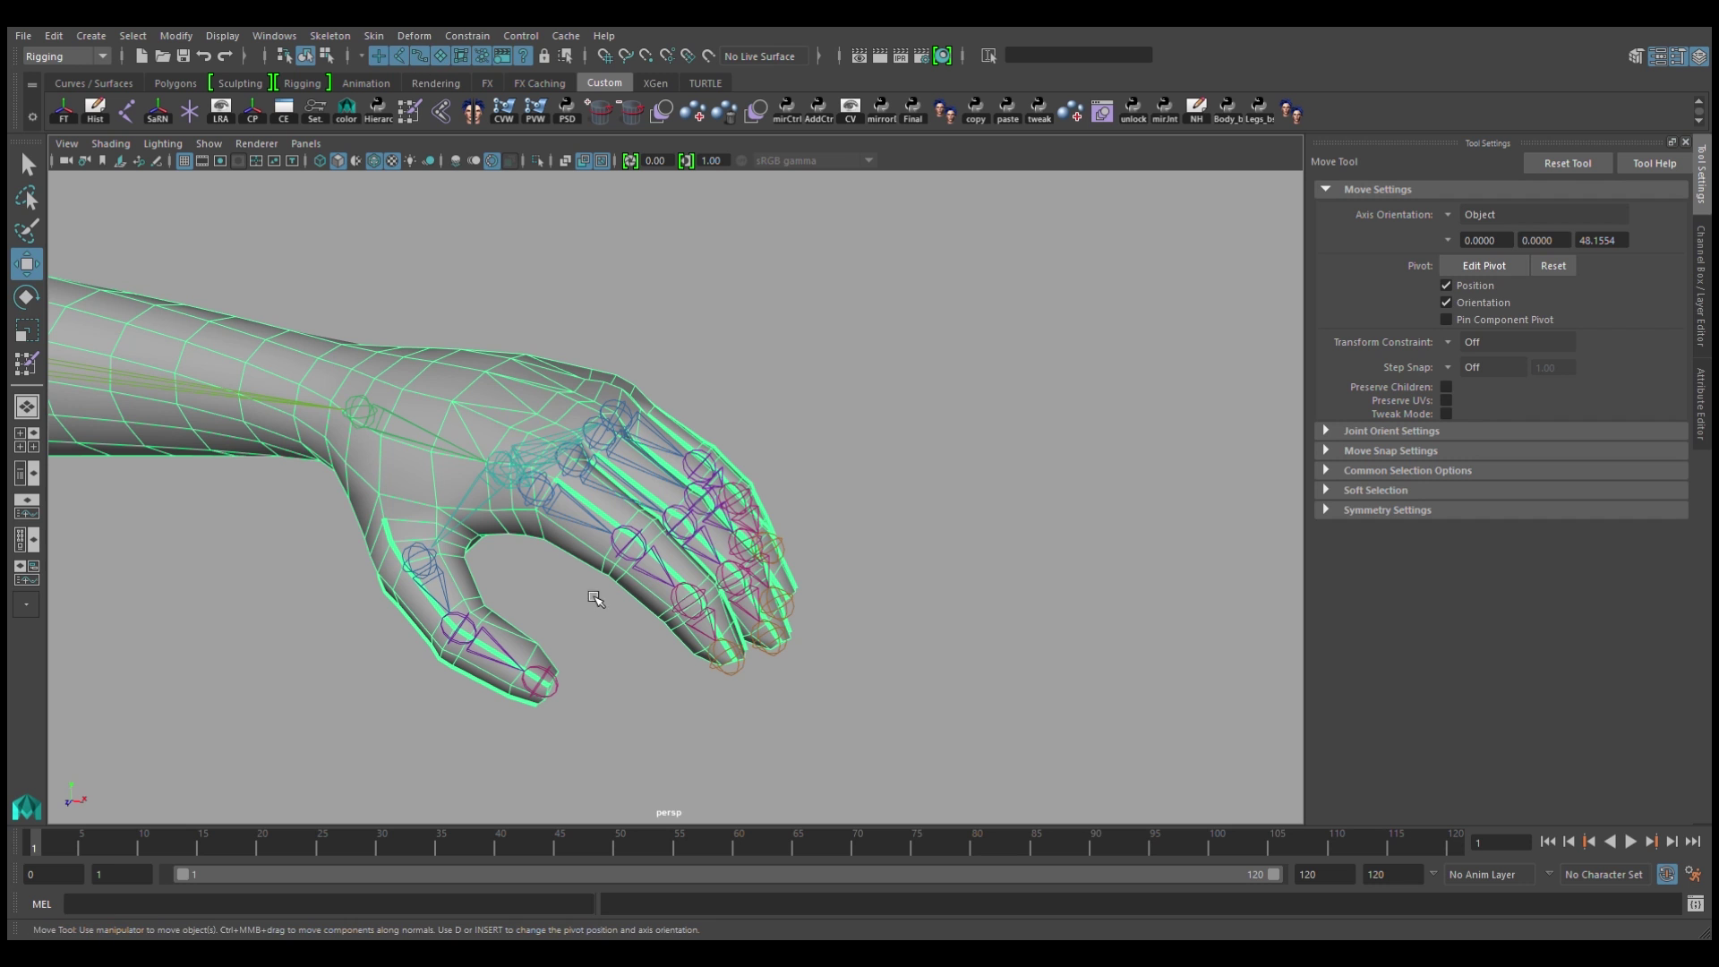
{"action": "left_click", "coordinate": [668, 567]}
{"action": "left_click_drag", "start_coordinate": [284, 847], "coordinate": [27, 846], "text": "shift"}
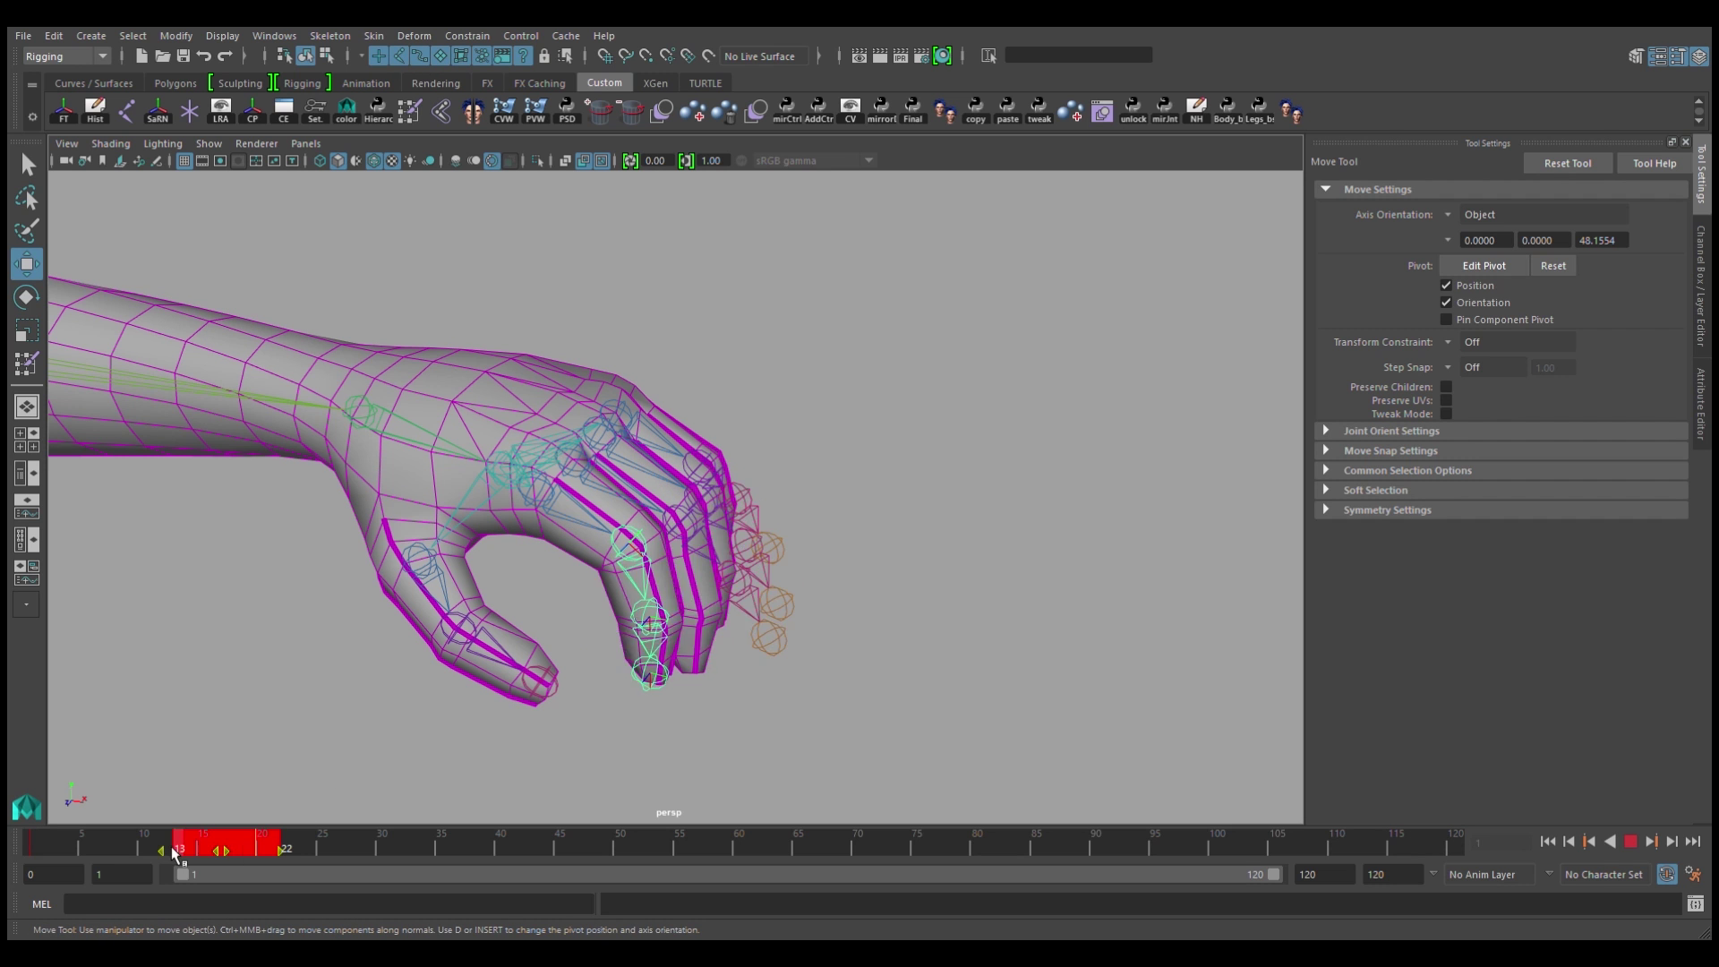
Step: Switch to Rotate and inspect the fingers from the side and above
{"action": "key", "text": "e"}
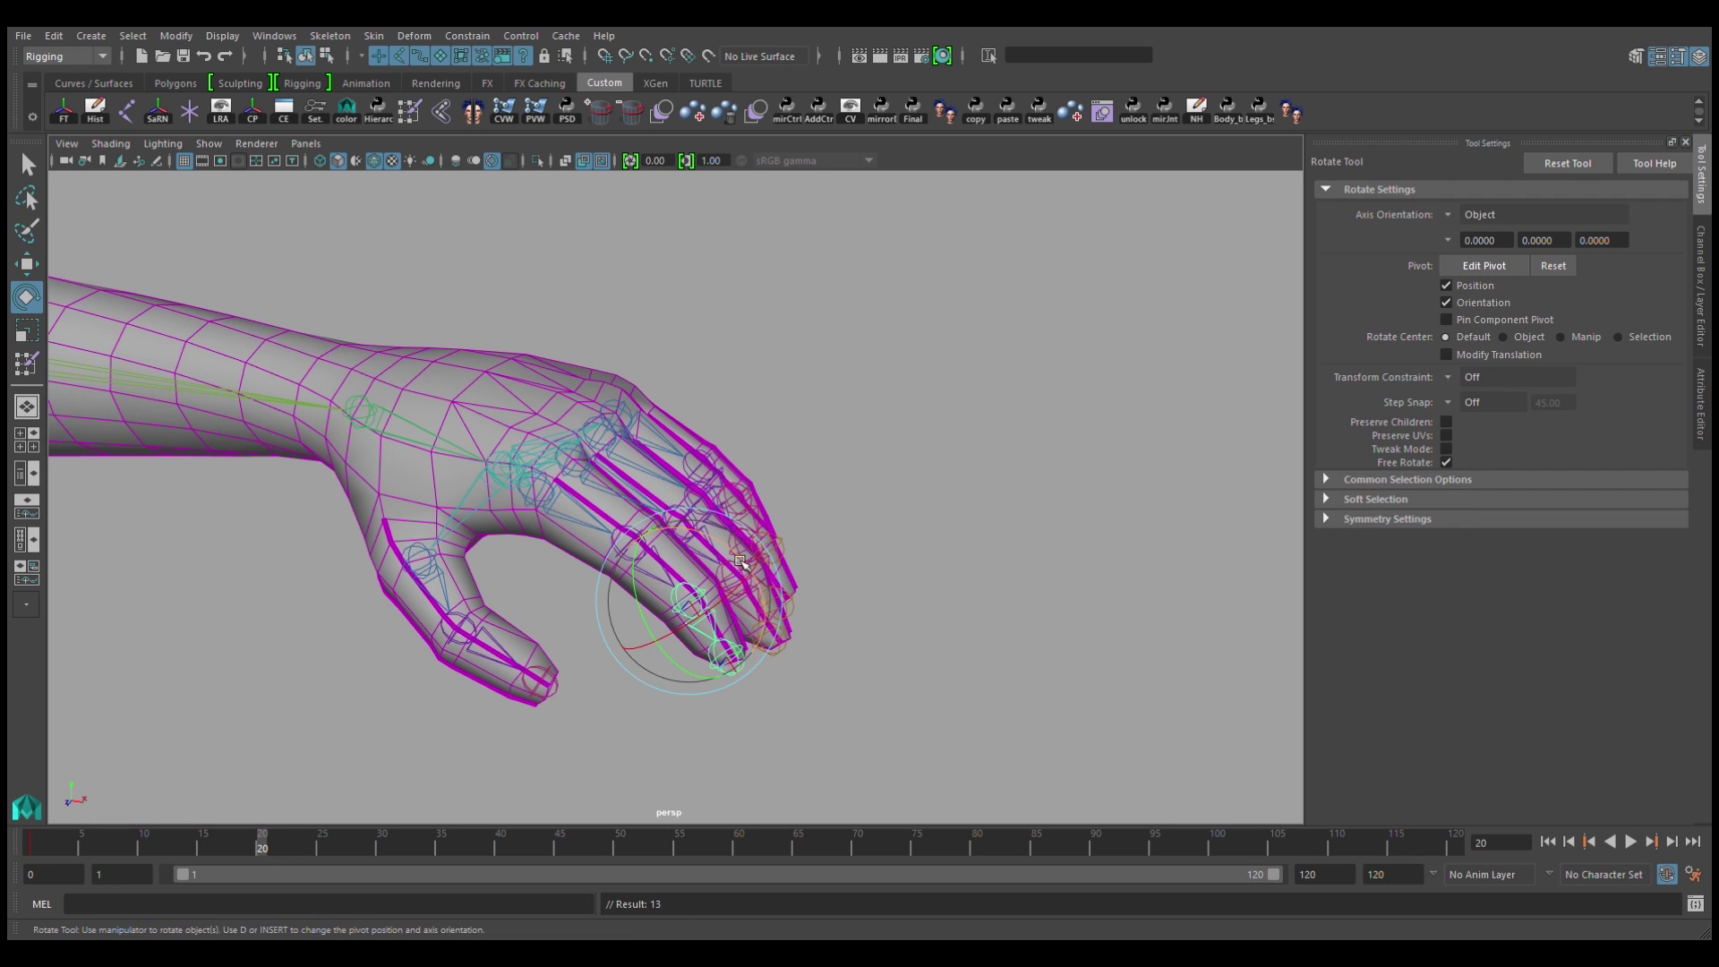
{"action": "mouse_move", "coordinate": [637, 584]}
{"action": "left_mouse_down", "text": "alt"}
{"action": "mouse_move", "coordinate": [918, 690]}
{"action": "mouse_move", "coordinate": [729, 576]}
{"action": "mouse_move", "coordinate": [648, 582]}
{"action": "mouse_move", "coordinate": [886, 611]}
{"action": "left_mouse_up", "text": "alt"}
{"action": "scroll", "coordinate": [648, 580], "scroll_direction": "up", "scroll_amount": 3}
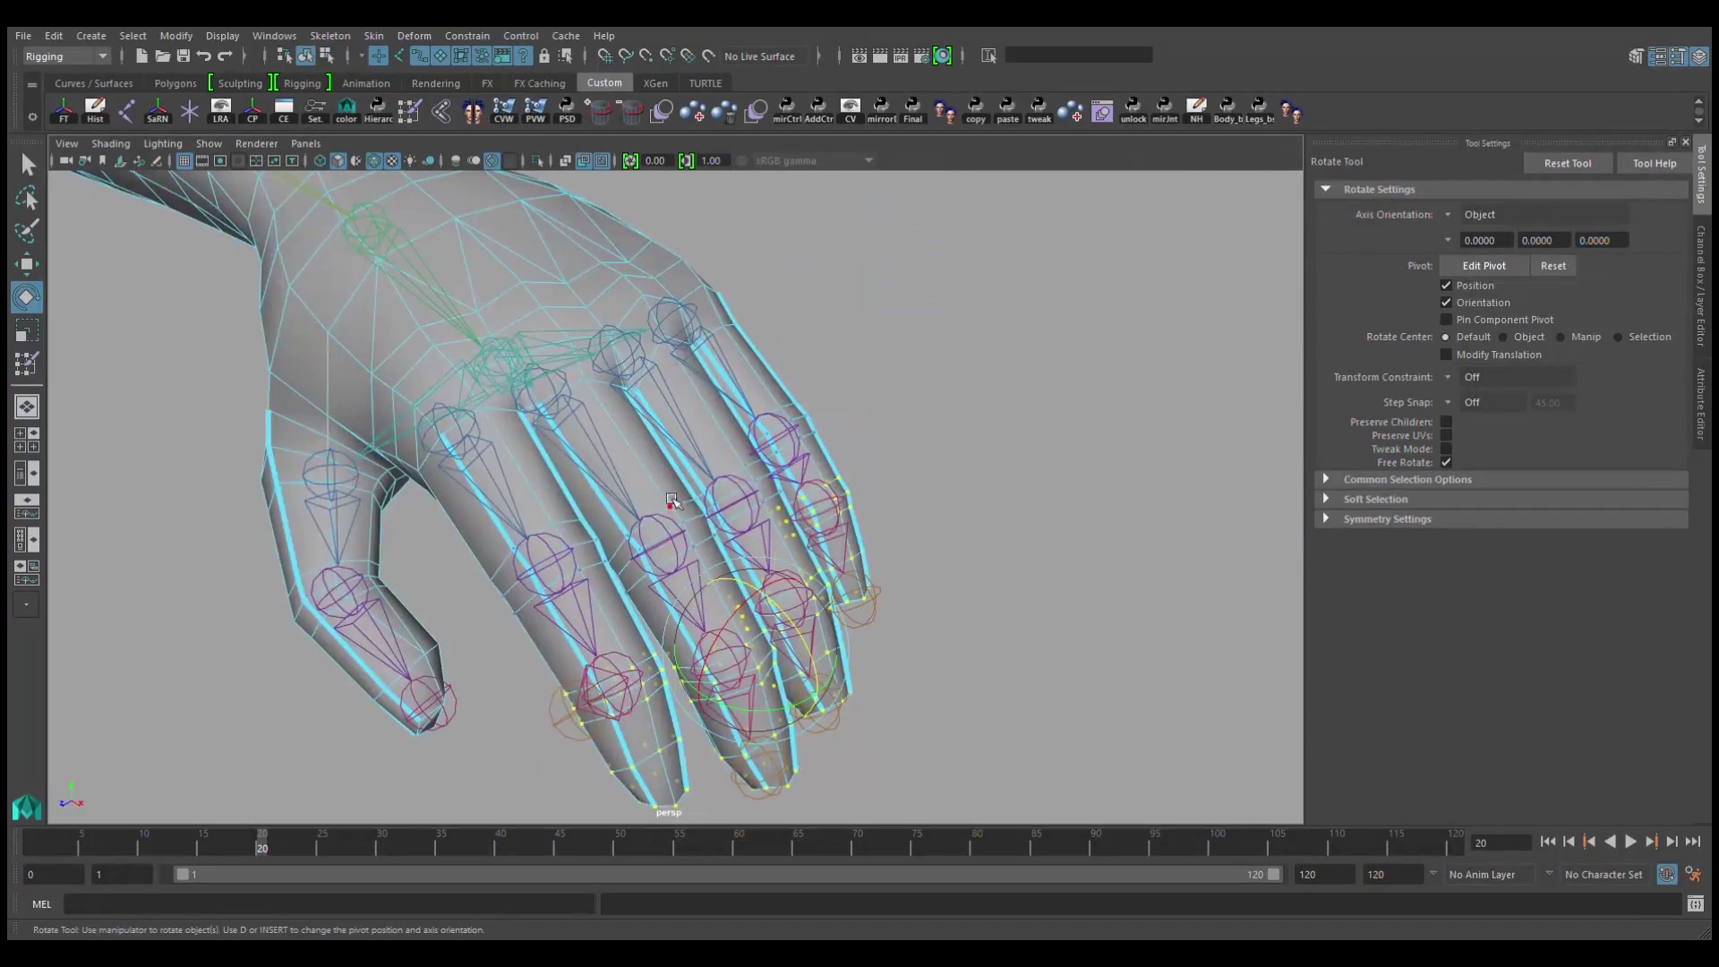
{"action": "right_click_drag", "start_coordinate": [886, 611], "coordinate": [885, 611]}
{"action": "mouse_move", "coordinate": [885, 611]}
{"action": "left_mouse_down", "text": "alt"}
{"action": "mouse_move", "coordinate": [576, 498]}
{"action": "mouse_move", "coordinate": [502, 649]}
{"action": "left_mouse_up", "text": "alt"}
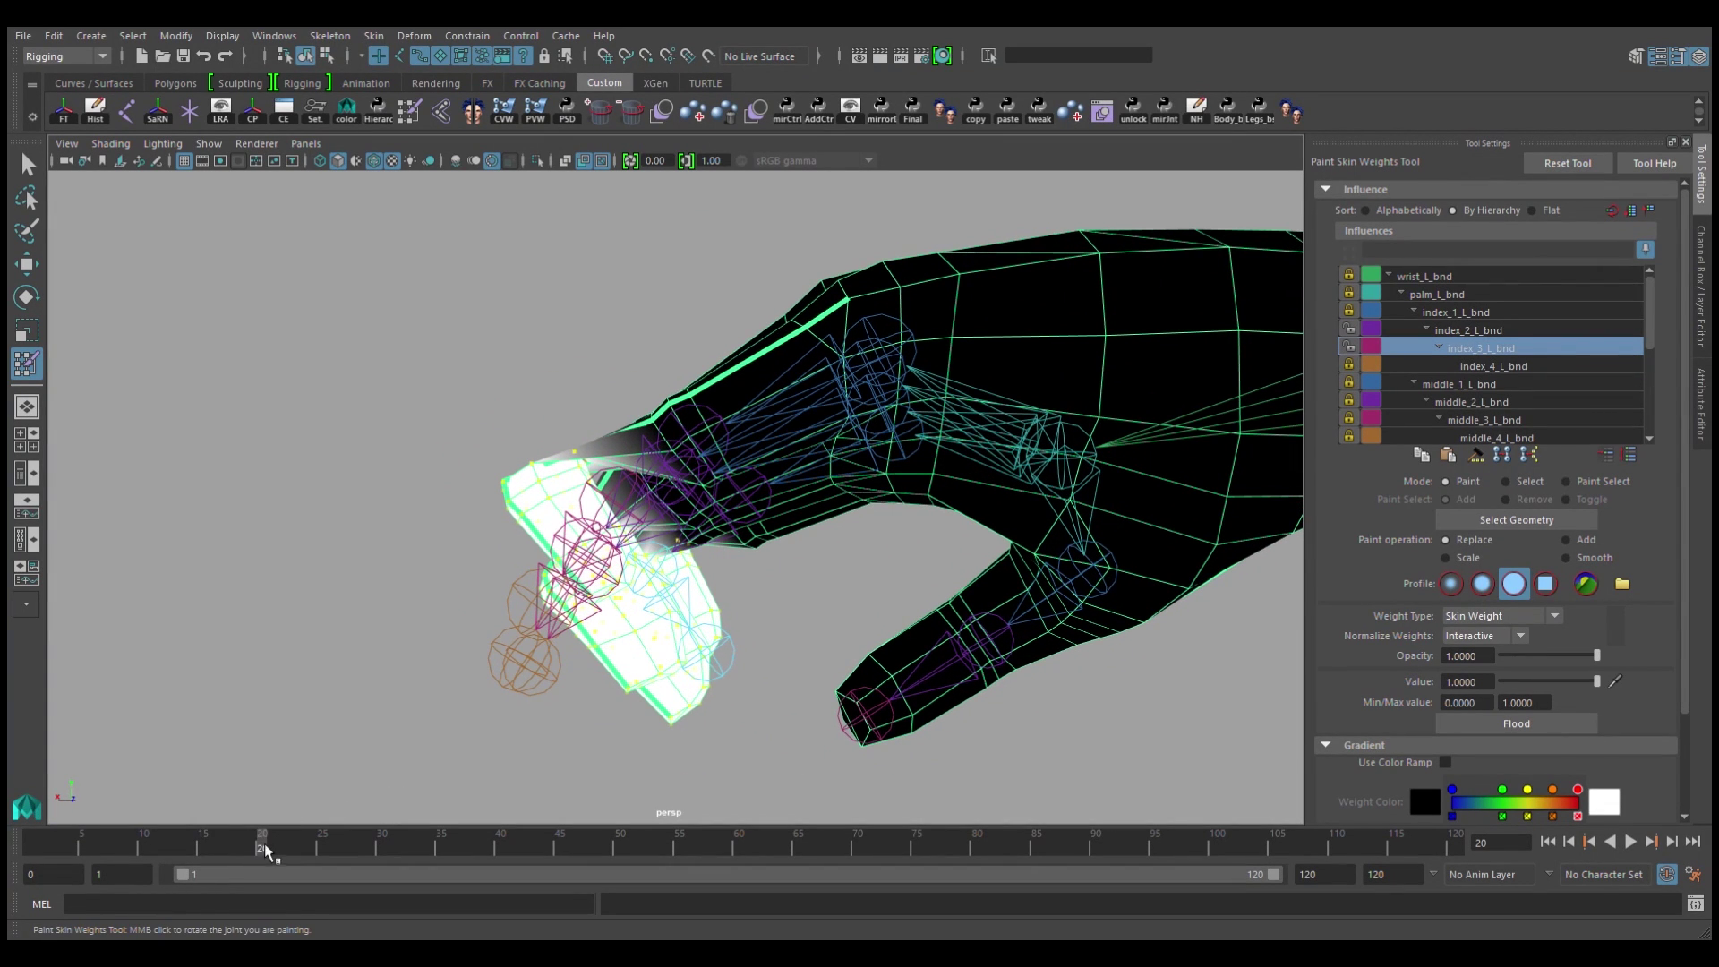
Step: Check the finger curl from above at frame 15, then scrub back to frame 1
{"action": "mouse_move", "coordinate": [264, 847]}
{"action": "left_mouse_down"}
{"action": "mouse_move", "coordinate": [68, 844]}
{"action": "mouse_move", "coordinate": [309, 863]}
{"action": "mouse_move", "coordinate": [34, 847]}
{"action": "mouse_move", "coordinate": [294, 873]}
{"action": "mouse_move", "coordinate": [74, 841]}
{"action": "mouse_move", "coordinate": [343, 860]}
{"action": "mouse_move", "coordinate": [34, 846]}
{"action": "left_mouse_up"}
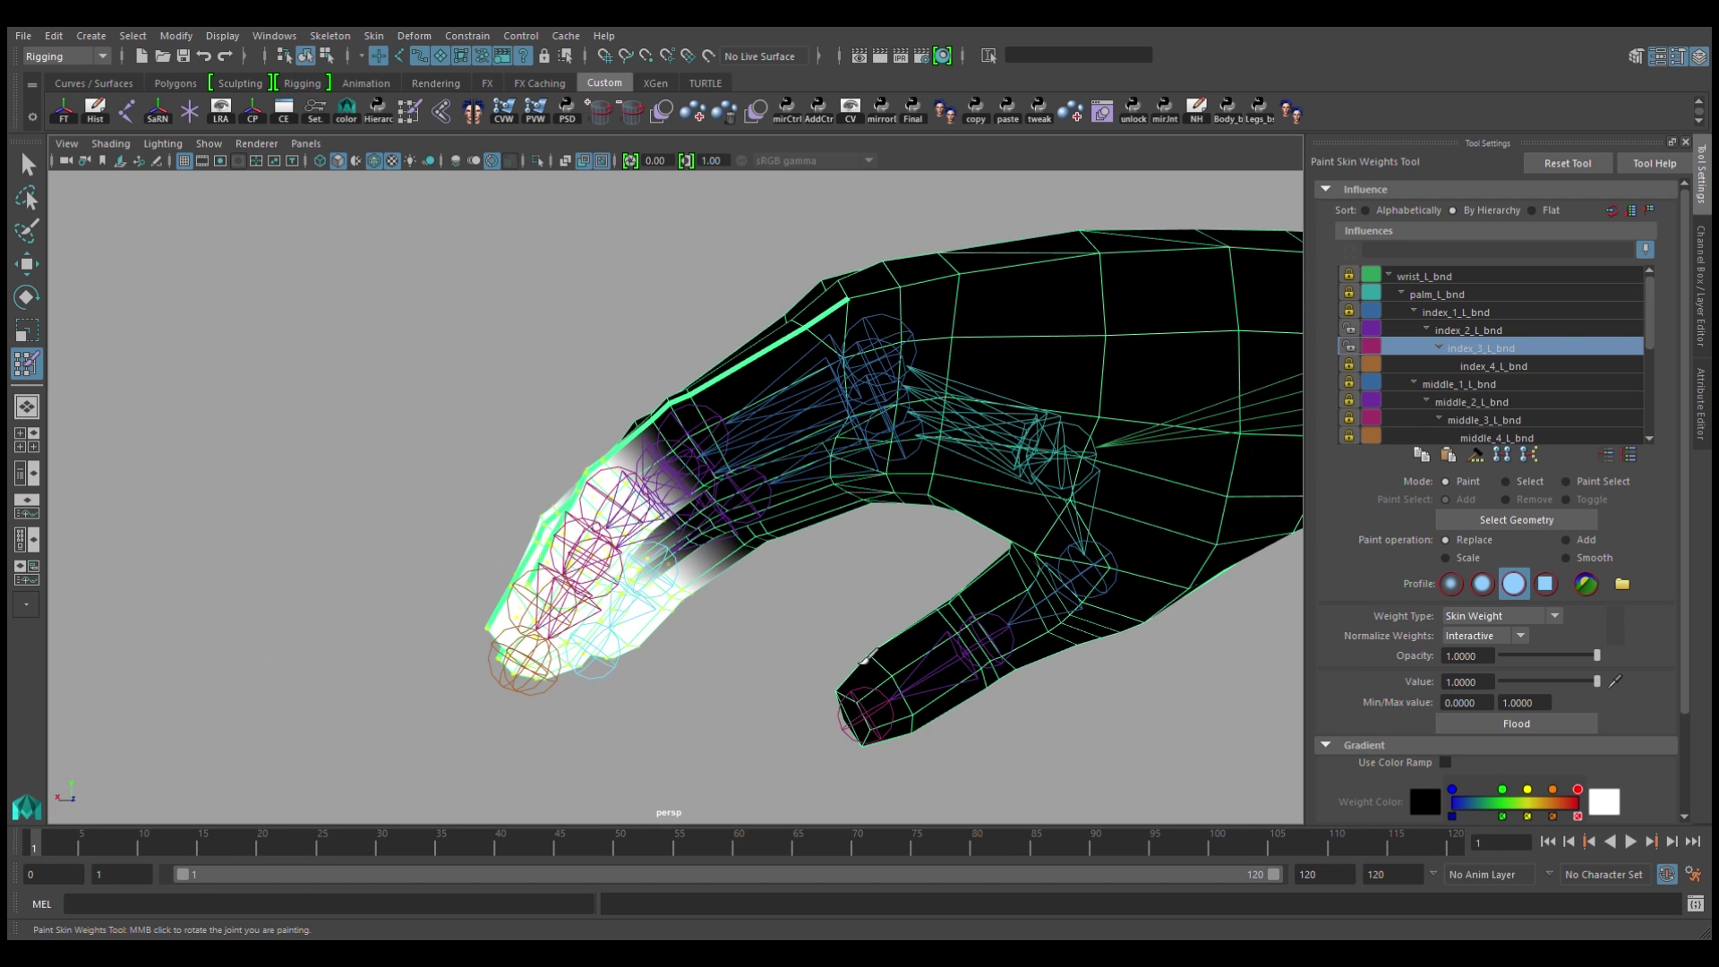
{"action": "left_click_drag", "start_coordinate": [867, 659], "coordinate": [610, 463], "text": "alt"}
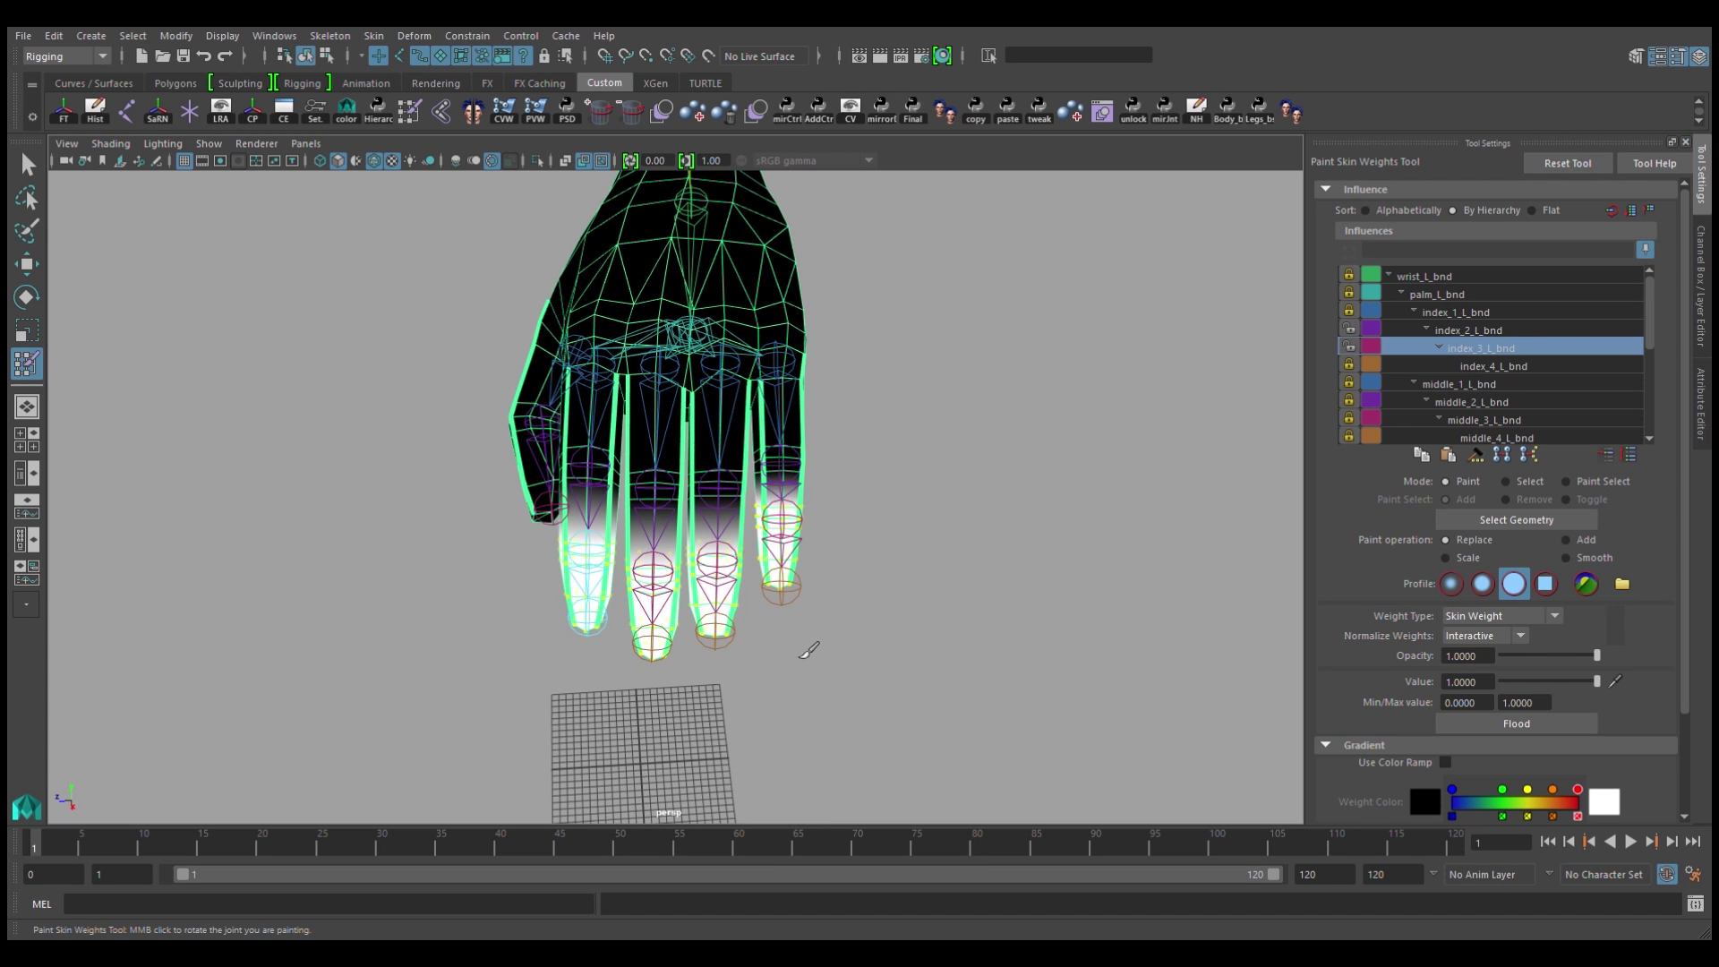
{"action": "left_click_drag", "start_coordinate": [875, 479], "coordinate": [990, 472], "text": "alt"}
{"action": "left_click", "coordinate": [203, 854]}
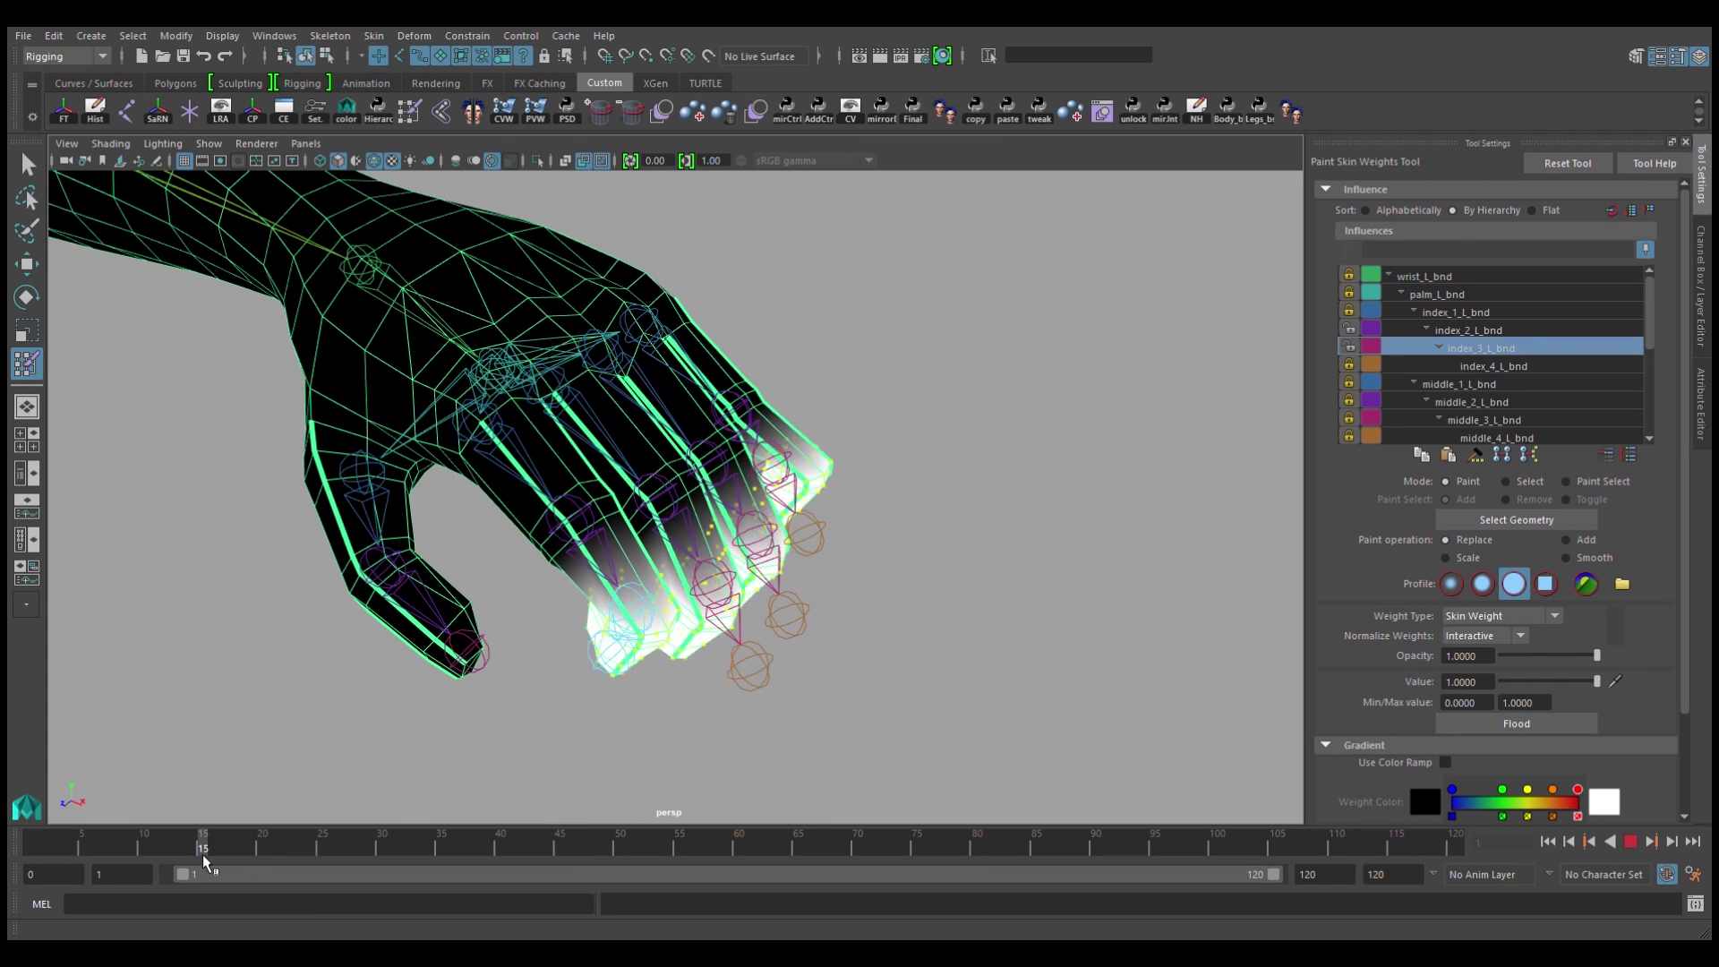
{"action": "left_click_drag", "start_coordinate": [203, 854], "coordinate": [34, 847]}
Step: Select a finger joint and flood the fingertip vertices with its index_3_L_bnd weight
{"action": "key", "text": "w"}
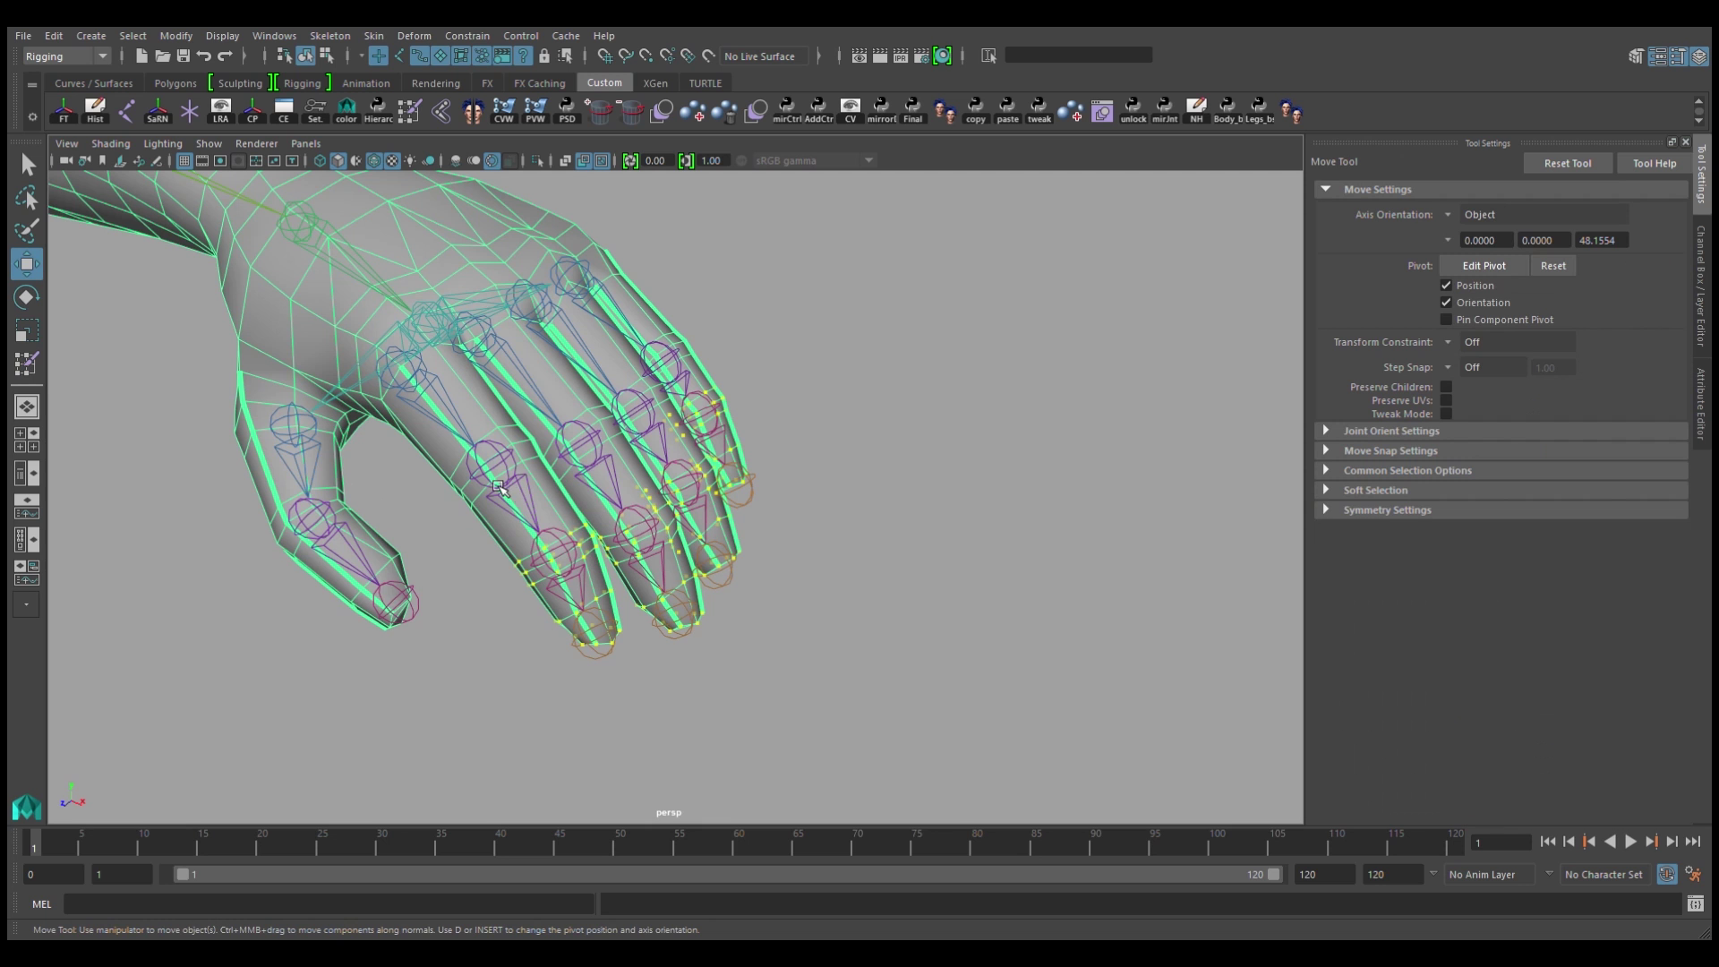
{"action": "scroll", "coordinate": [584, 503], "scroll_direction": "up", "scroll_amount": 1}
{"action": "scroll", "coordinate": [550, 522], "scroll_direction": "up", "scroll_amount": 1}
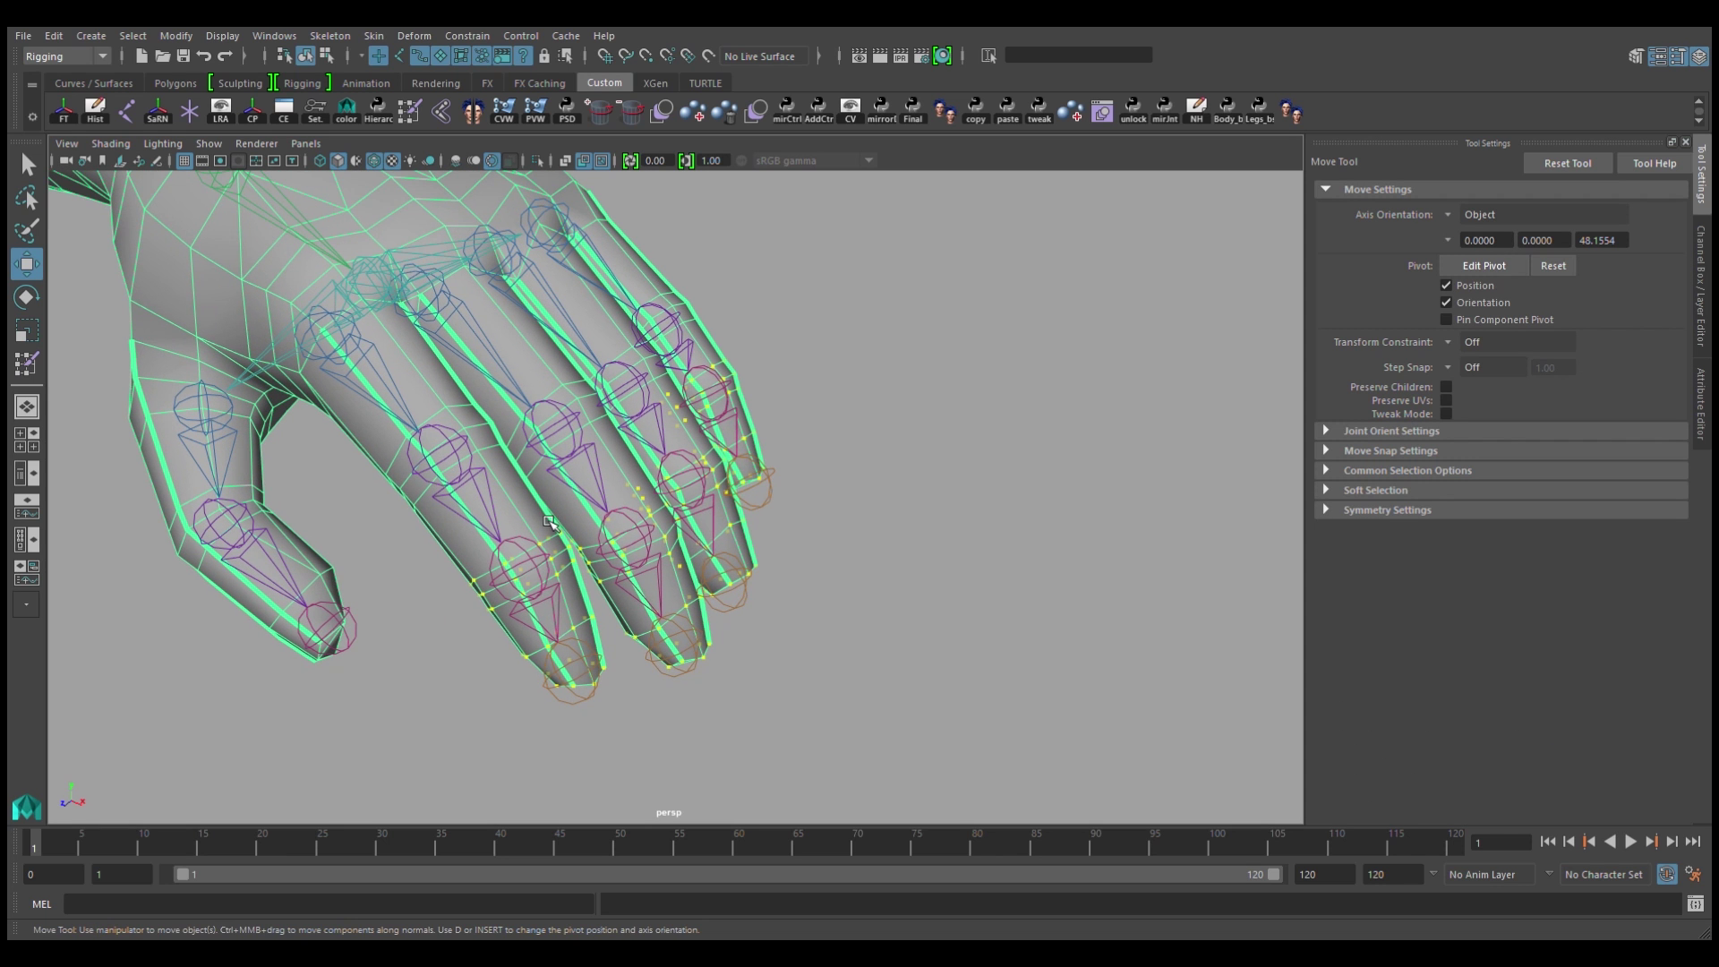
{"action": "left_click", "coordinate": [497, 548]}
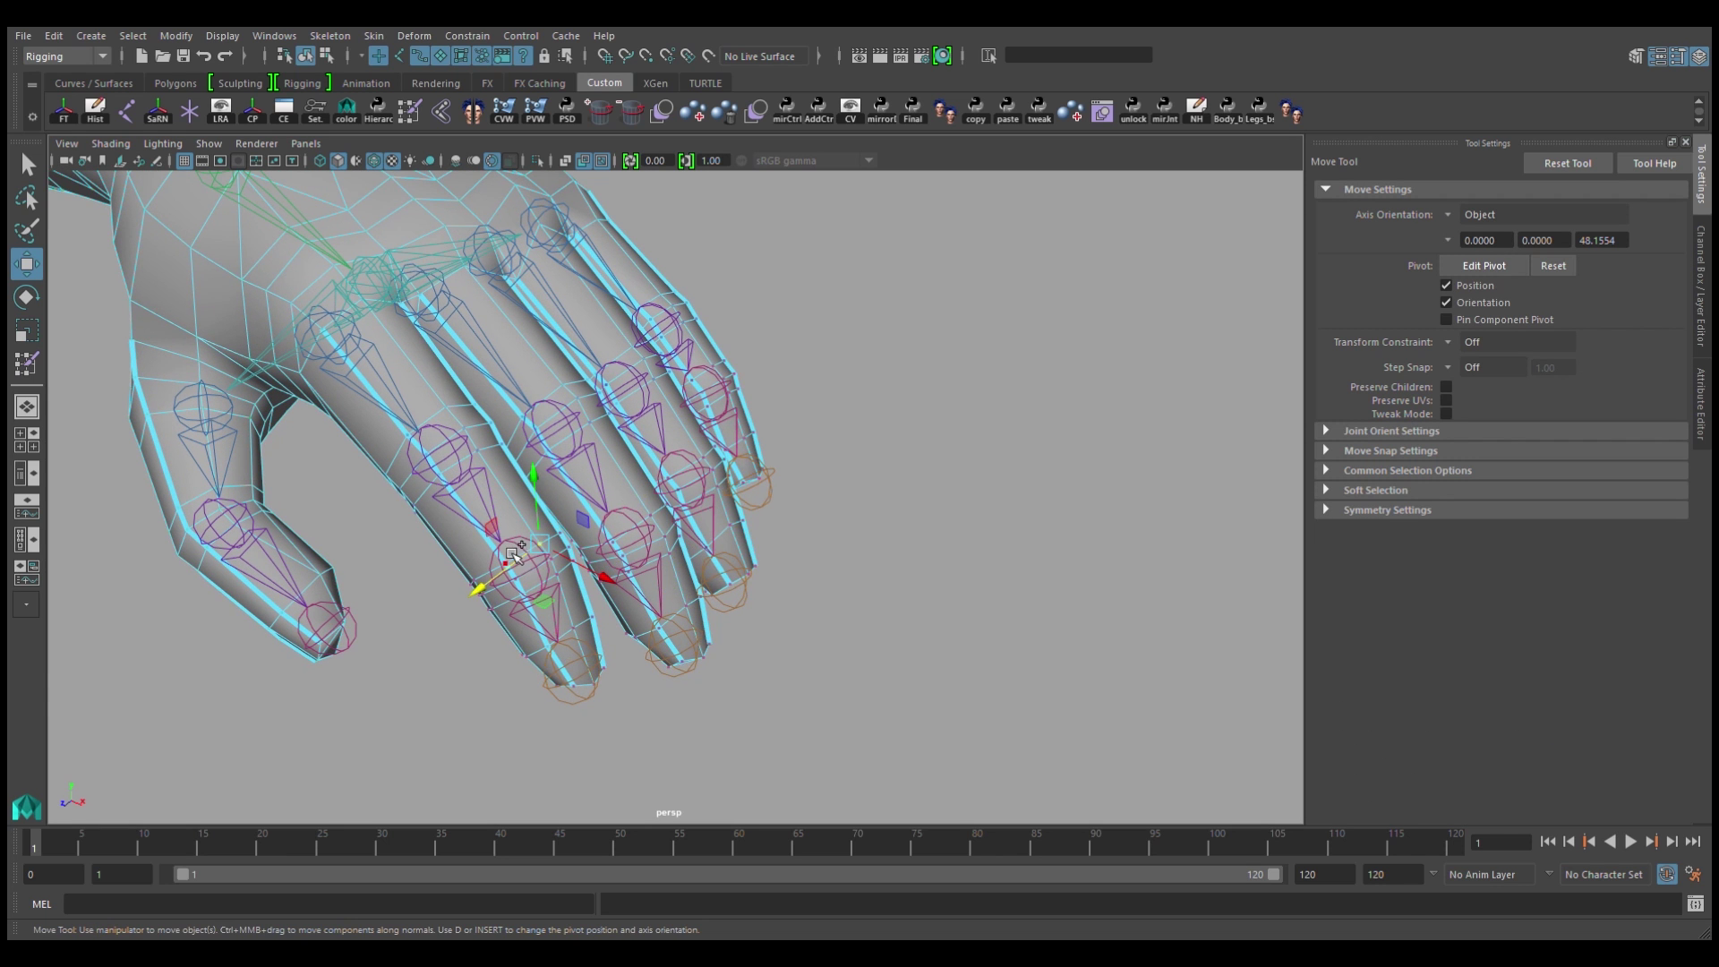
{"action": "scroll", "coordinate": [619, 497], "scroll_direction": "up", "scroll_amount": 2}
{"action": "scroll", "coordinate": [680, 431], "scroll_direction": "up", "scroll_amount": 1}
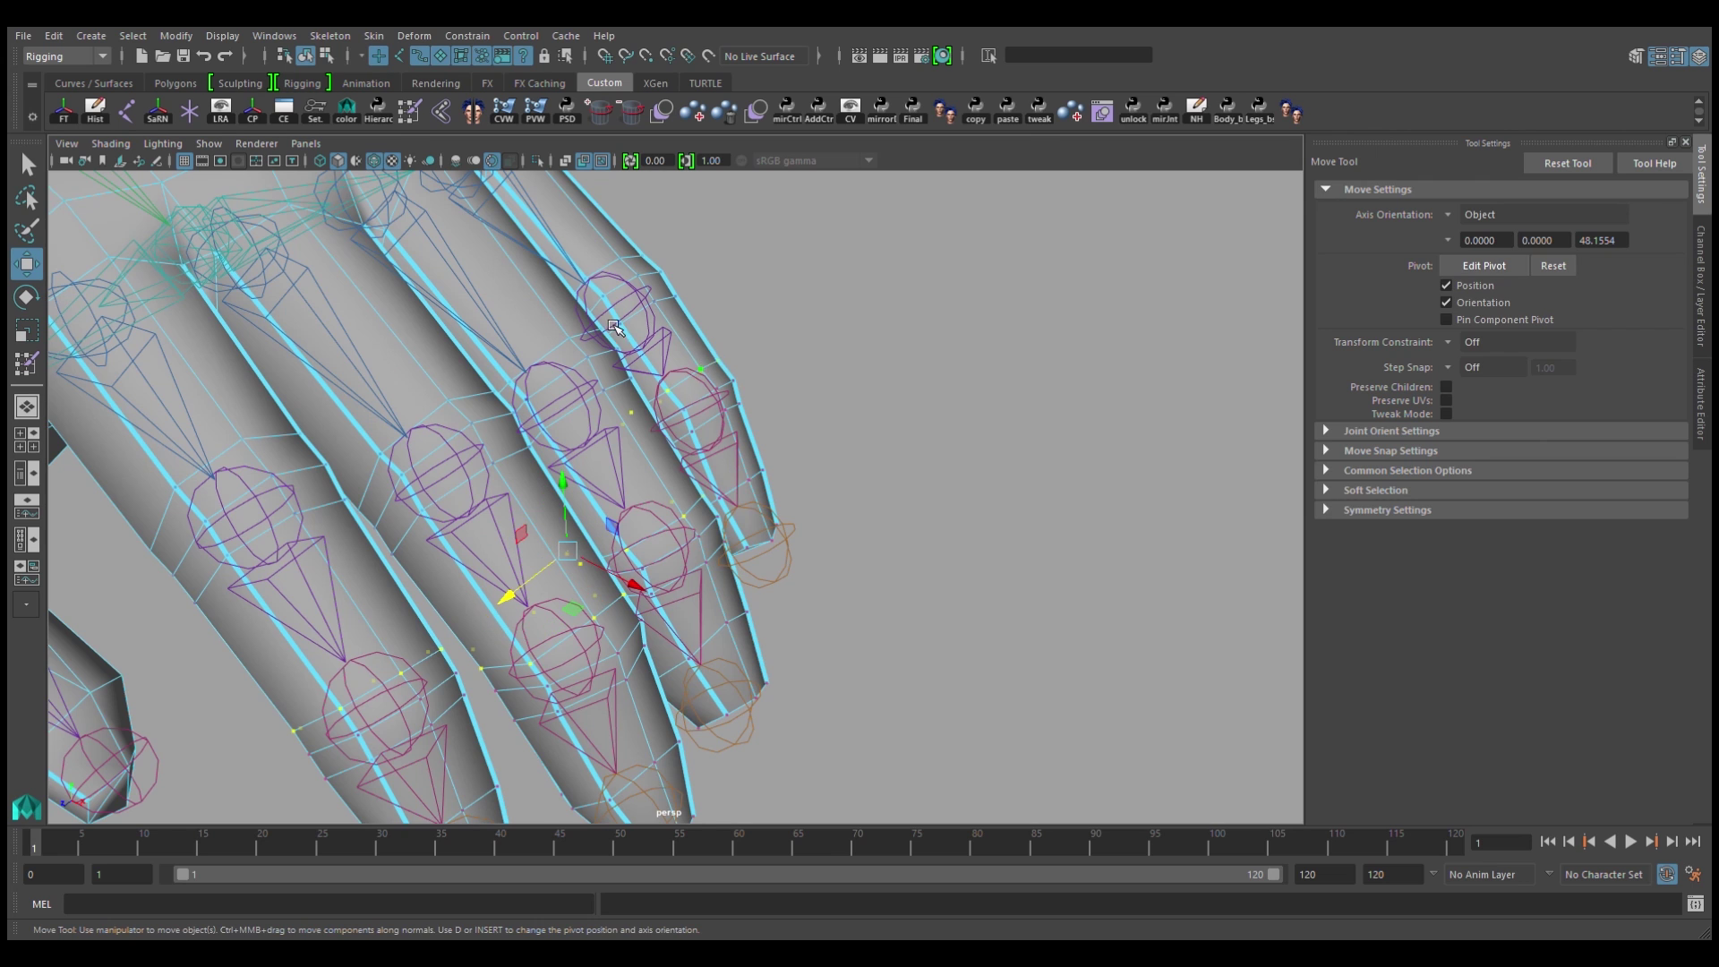
{"action": "right_click_drag", "start_coordinate": [613, 328], "coordinate": [671, 351]}
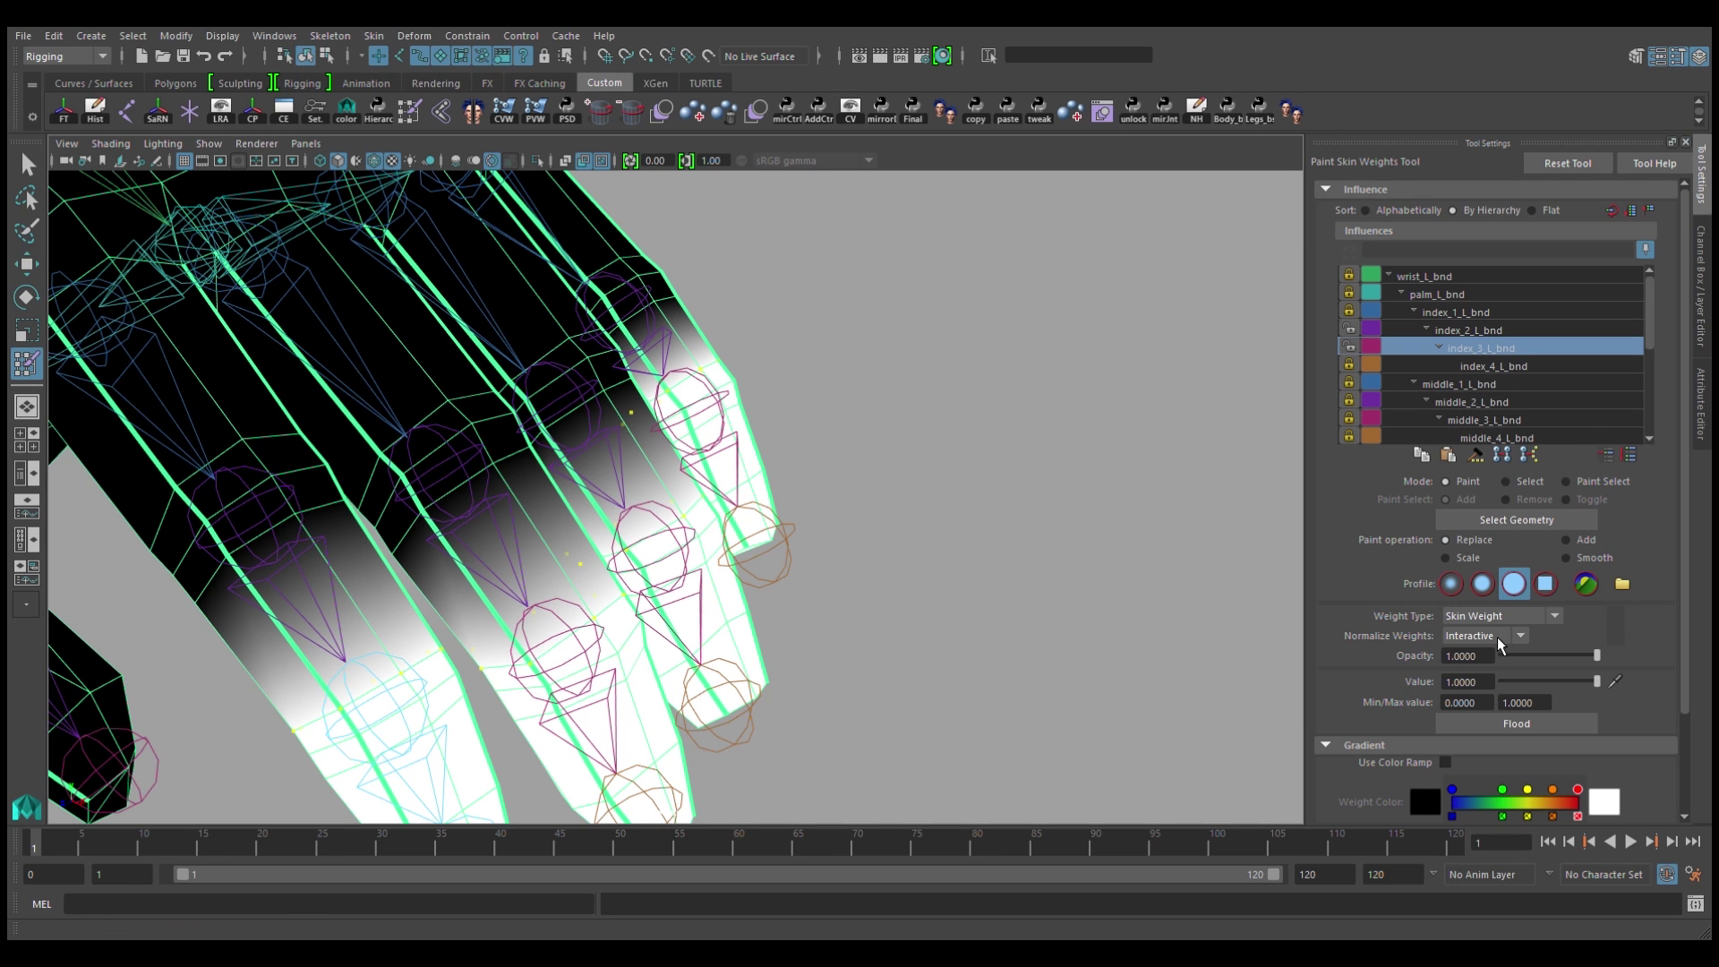
{"action": "left_click", "coordinate": [1546, 726]}
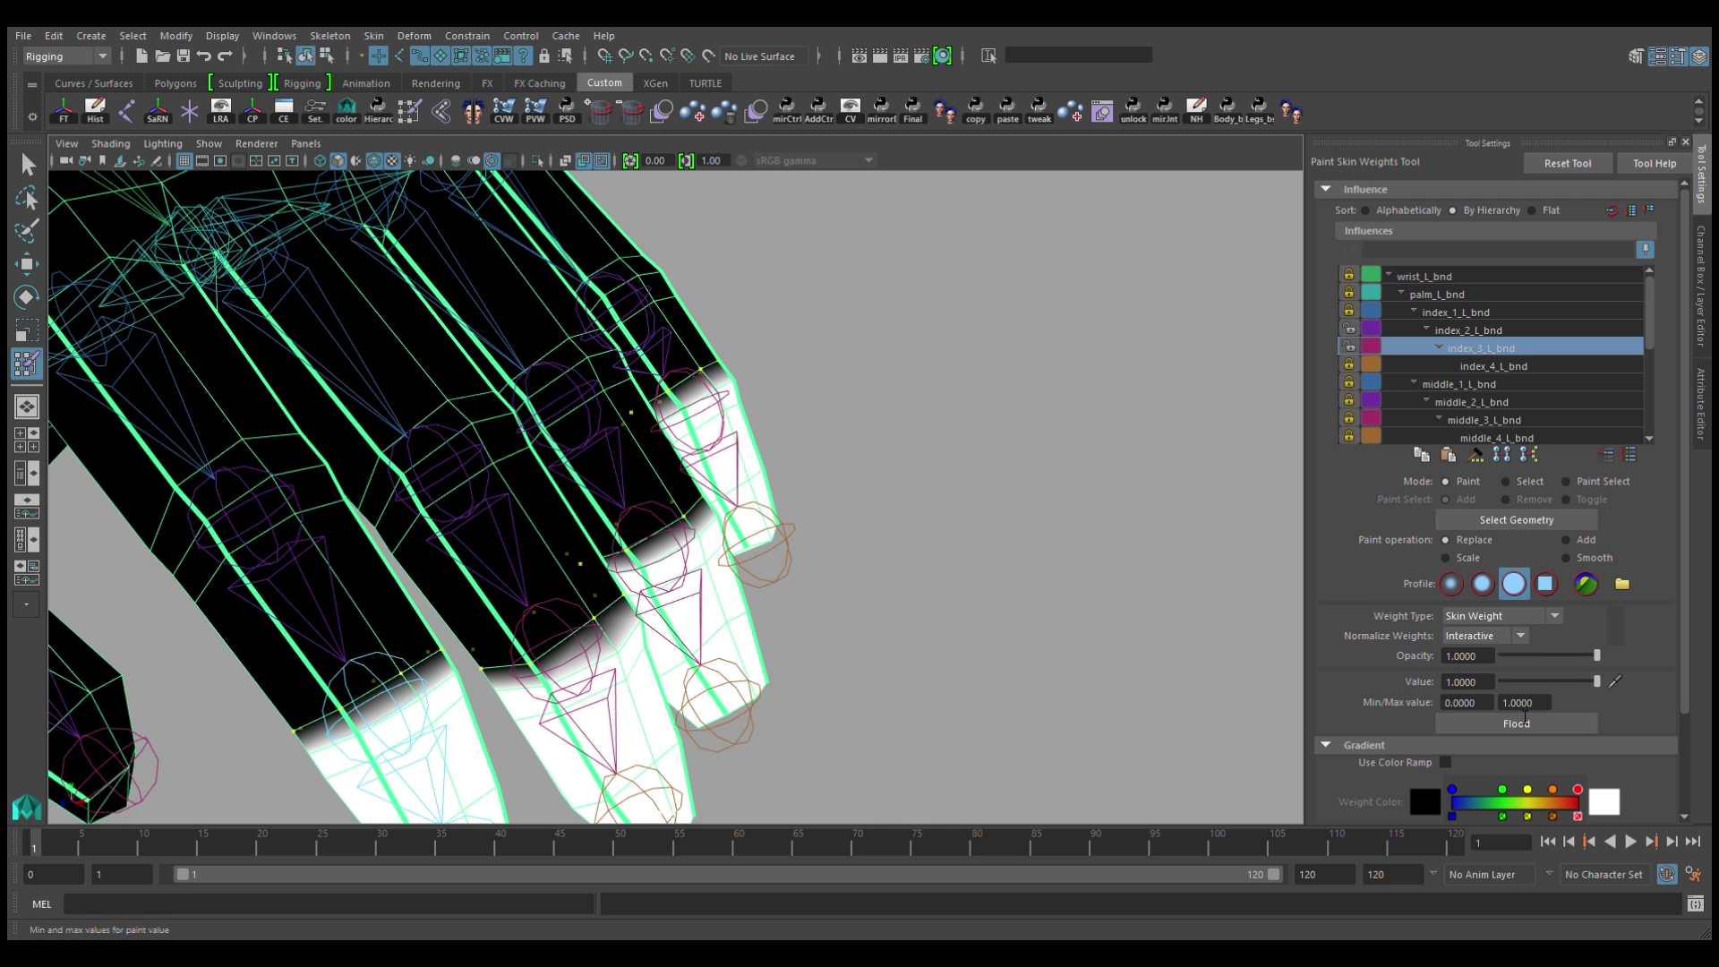
{"action": "scroll", "coordinate": [283, 795], "scroll_direction": "down", "scroll_amount": 2}
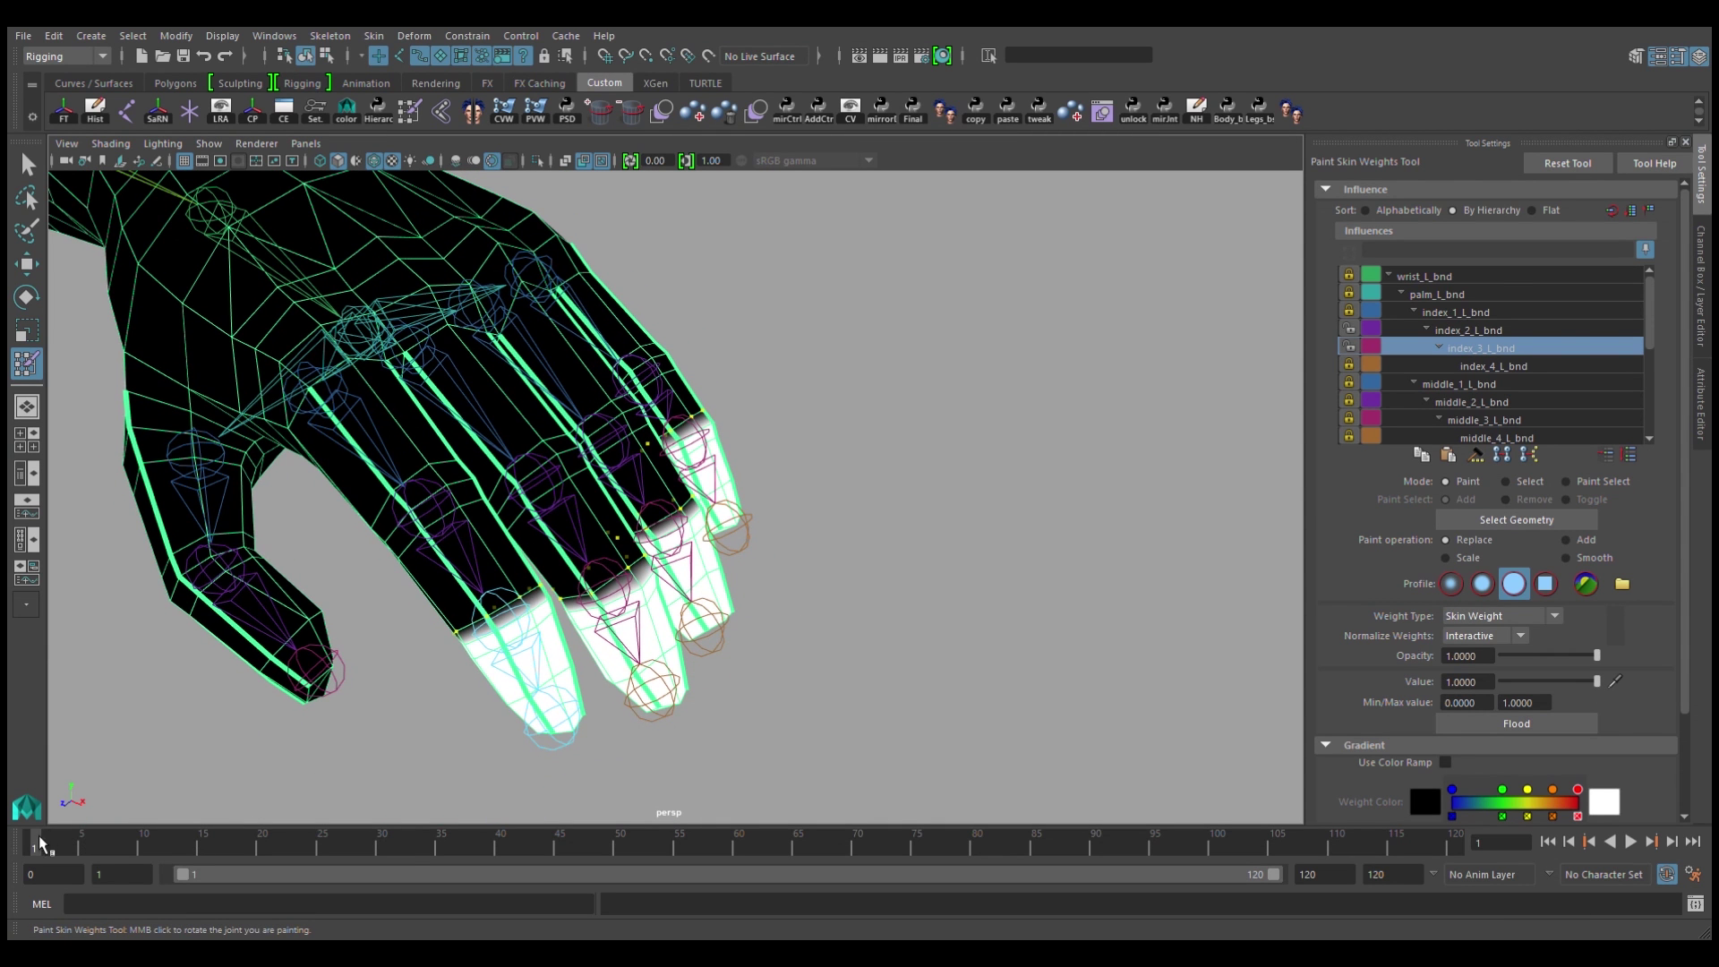
Step: Slide the finger joint along its bone with the Move manipulator
{"action": "key", "text": "w"}
{"action": "scroll", "coordinate": [363, 690], "scroll_direction": "up", "scroll_amount": 3}
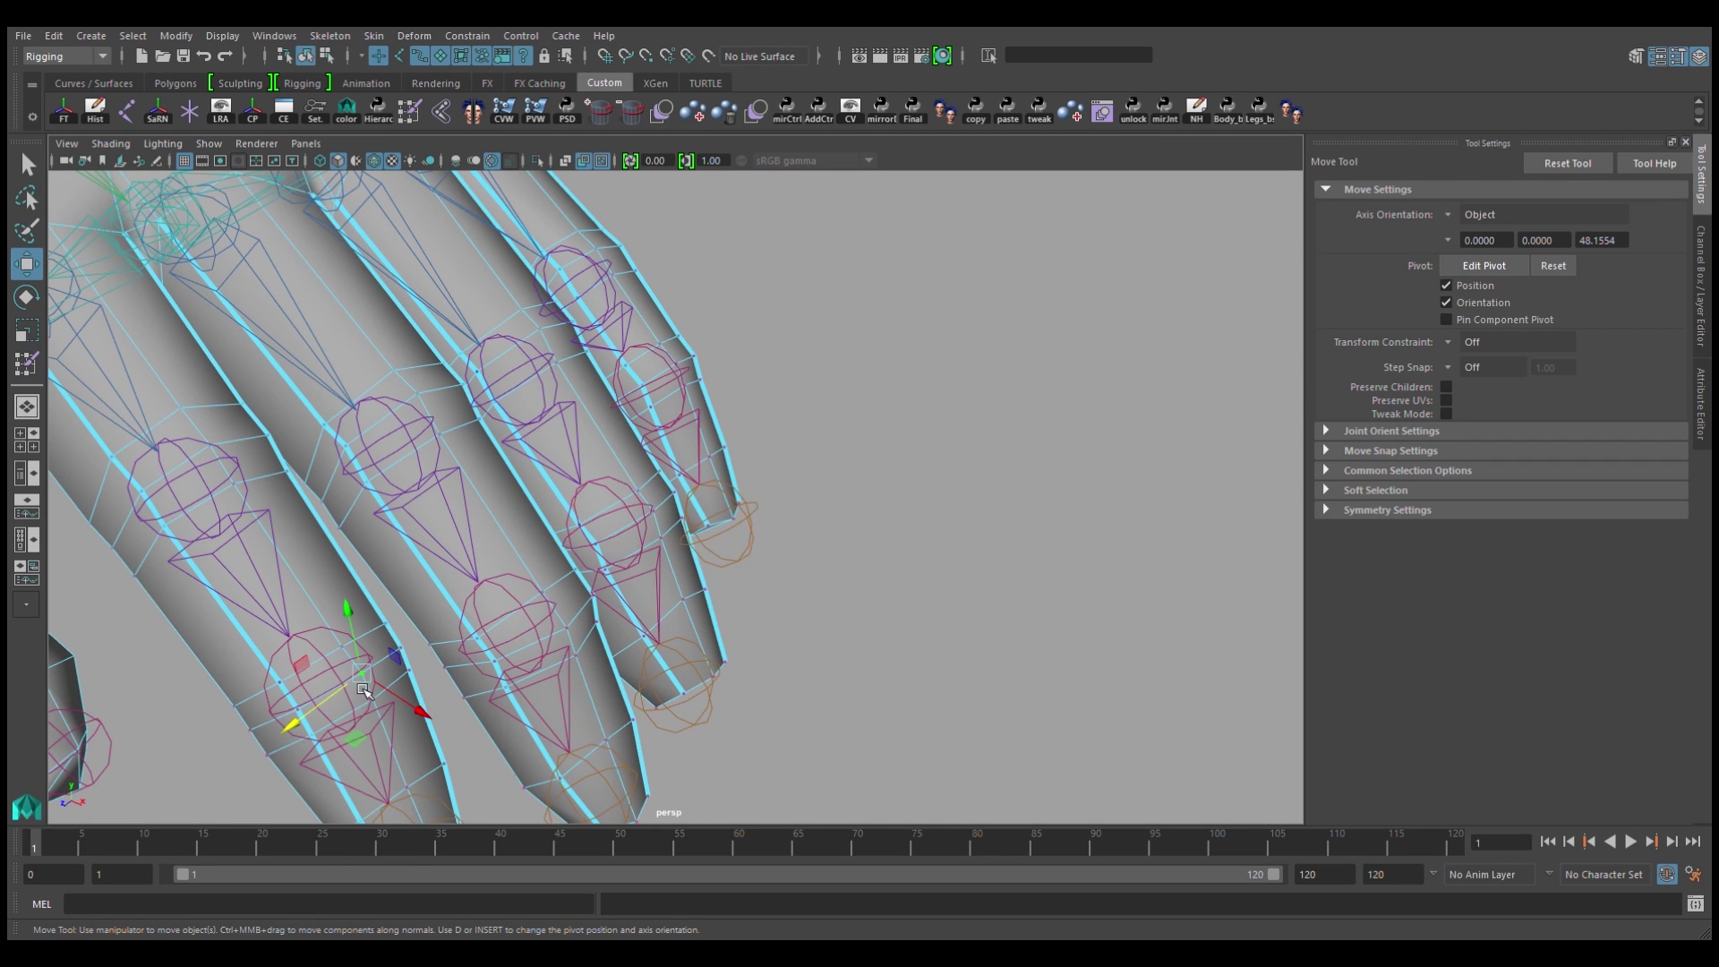
{"action": "left_click_drag", "start_coordinate": [306, 718], "coordinate": [268, 735]}
{"action": "middle_click_drag", "start_coordinate": [561, 642], "coordinate": [518, 659]}
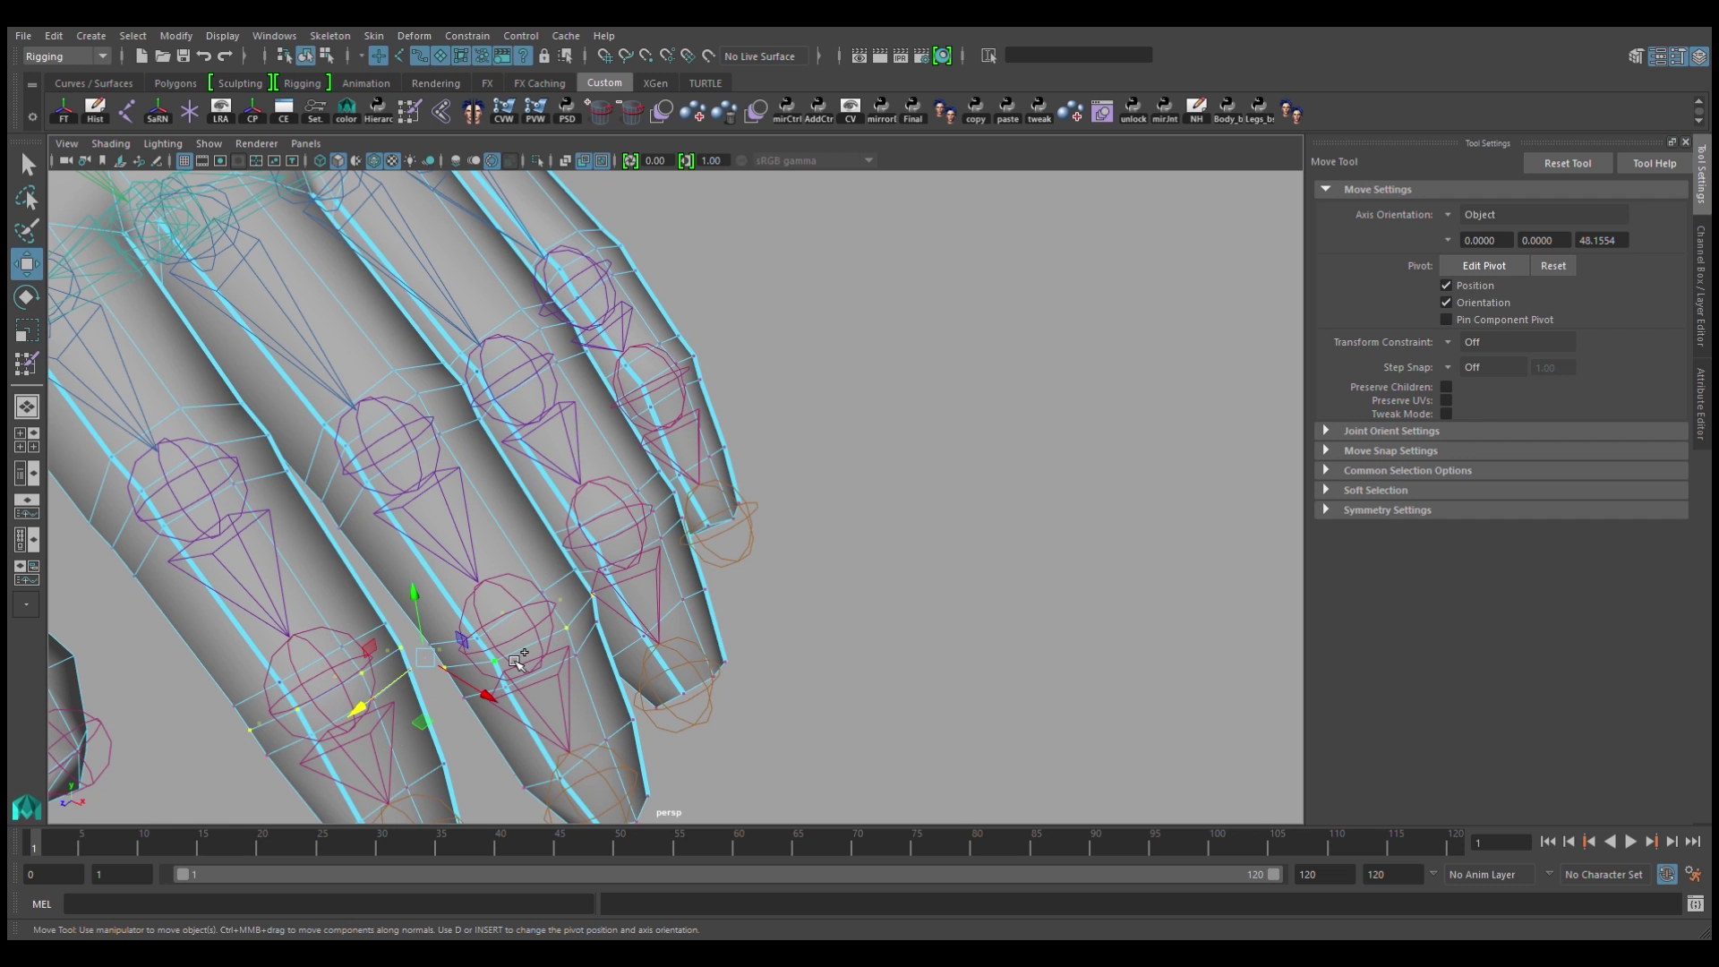
{"action": "middle_click_drag", "start_coordinate": [665, 524], "coordinate": [685, 370]}
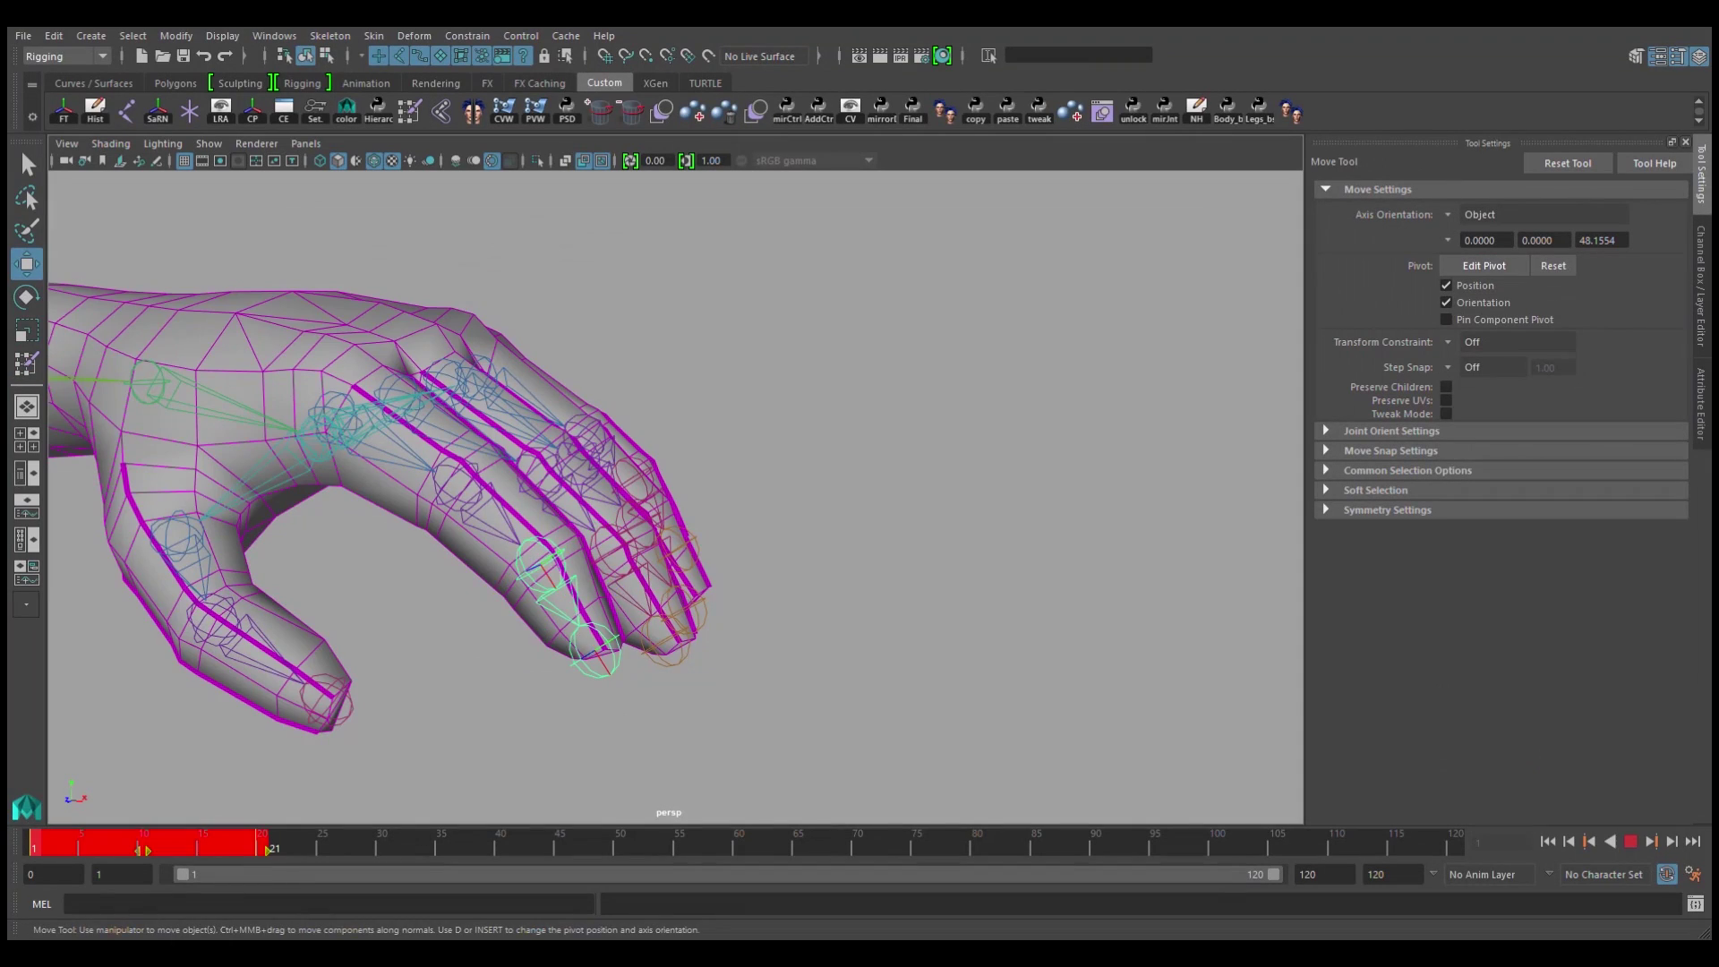
{"action": "left_click_drag", "start_coordinate": [672, 510], "coordinate": [842, 547], "text": "alt"}
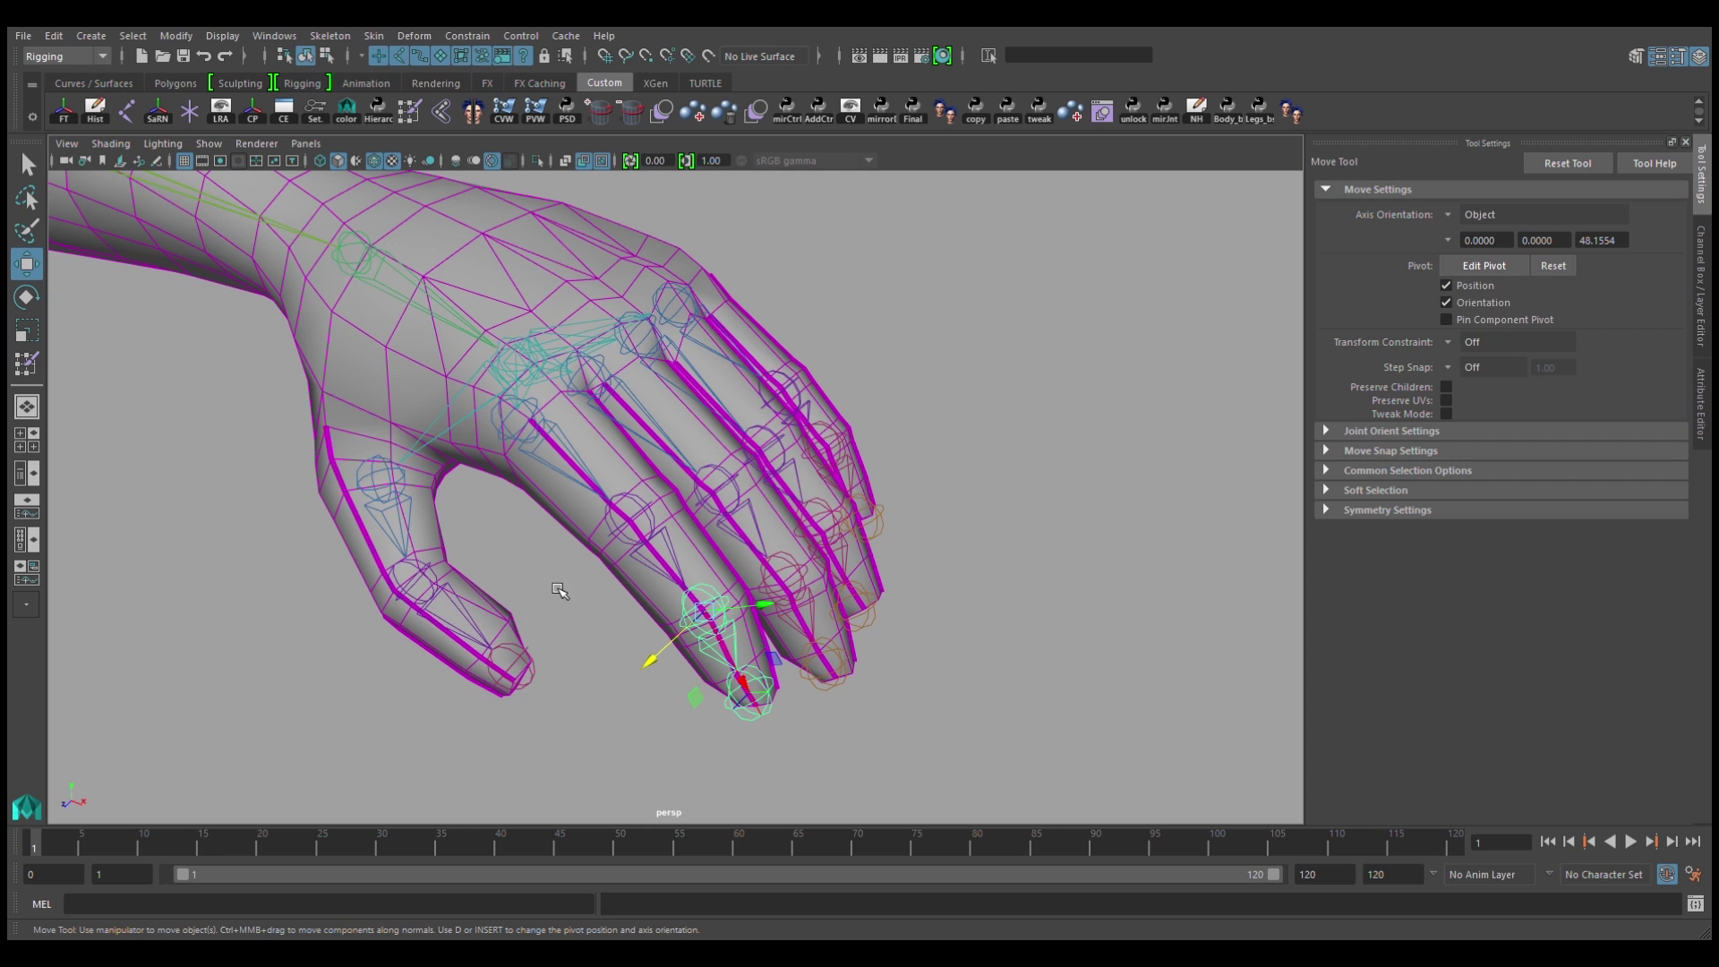
Step: Select a finger's three joints down to the fingertip and switch to Rotate
{"action": "left_click_drag", "start_coordinate": [749, 527], "coordinate": [662, 463], "text": "alt"}
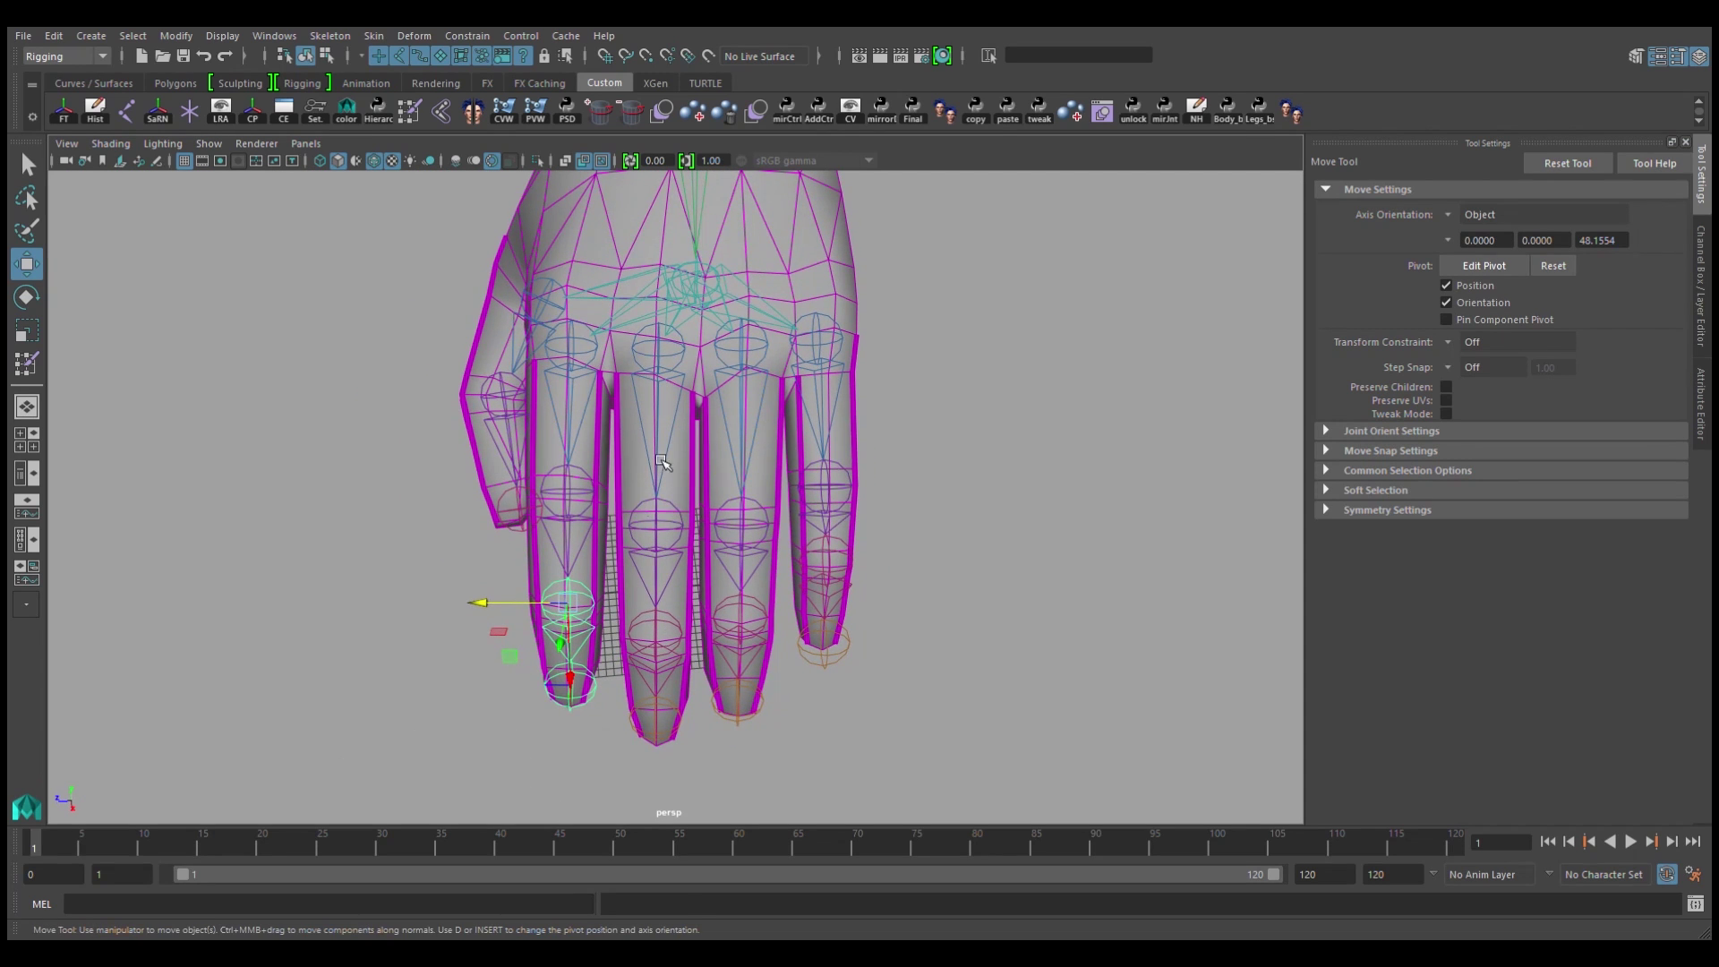
{"action": "left_click_drag", "start_coordinate": [481, 584], "coordinate": [618, 481], "text": "alt"}
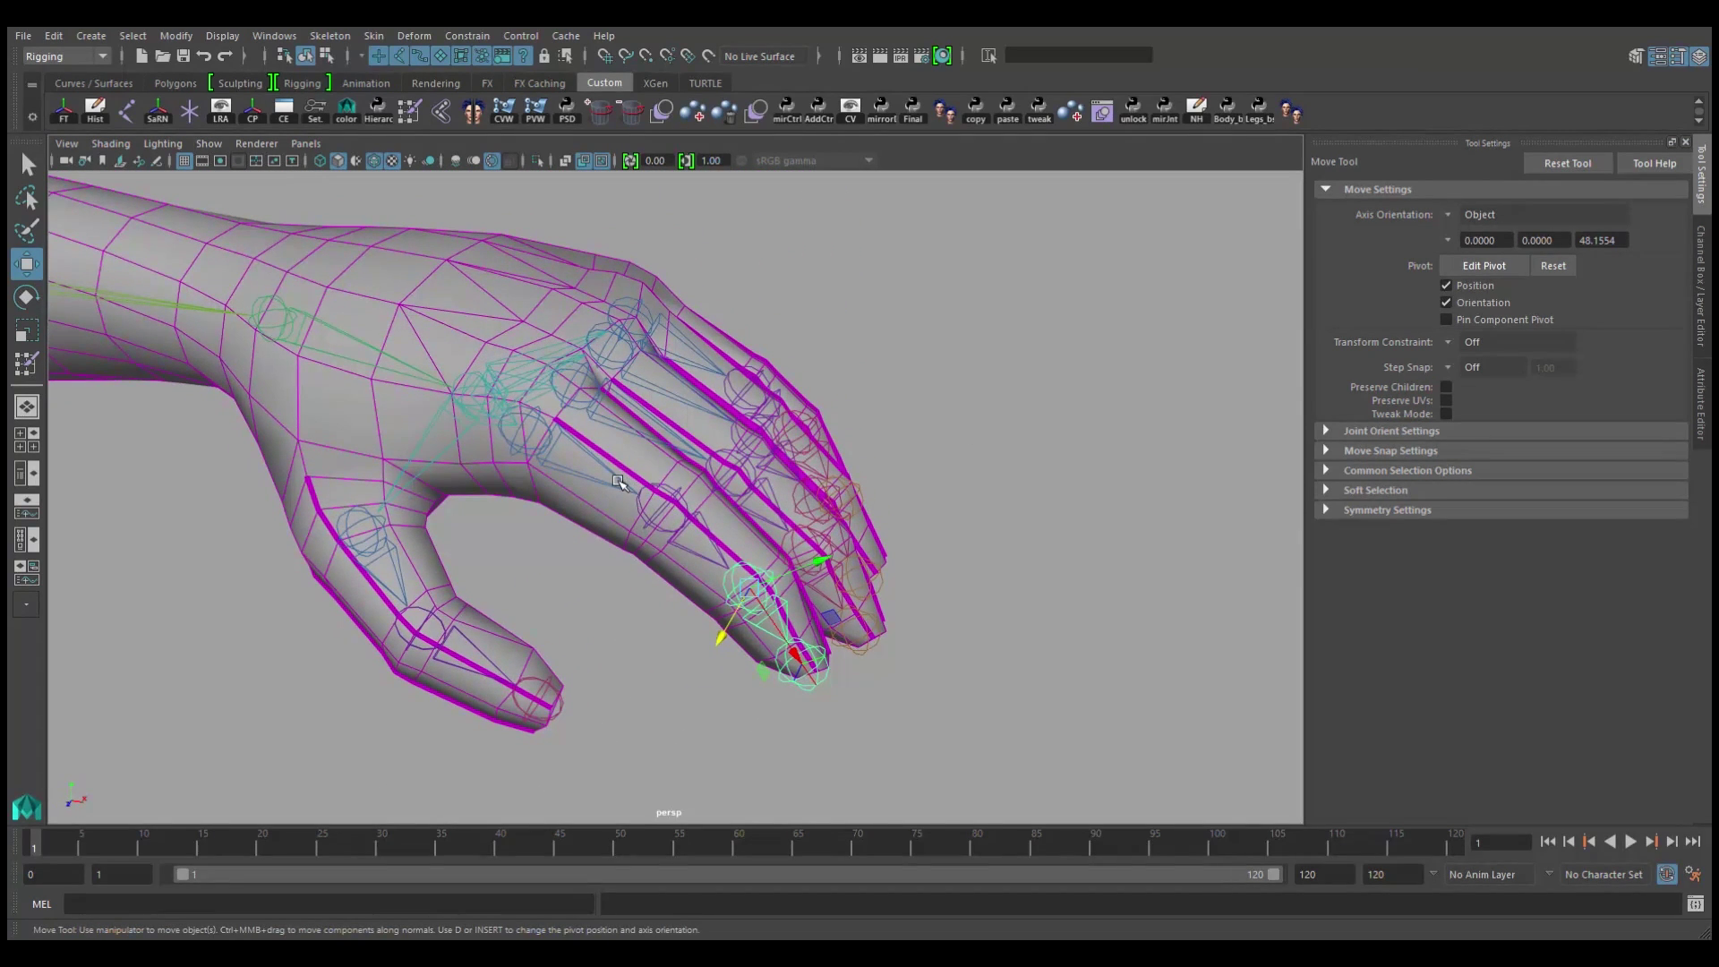
{"action": "left_click", "coordinate": [665, 489]}
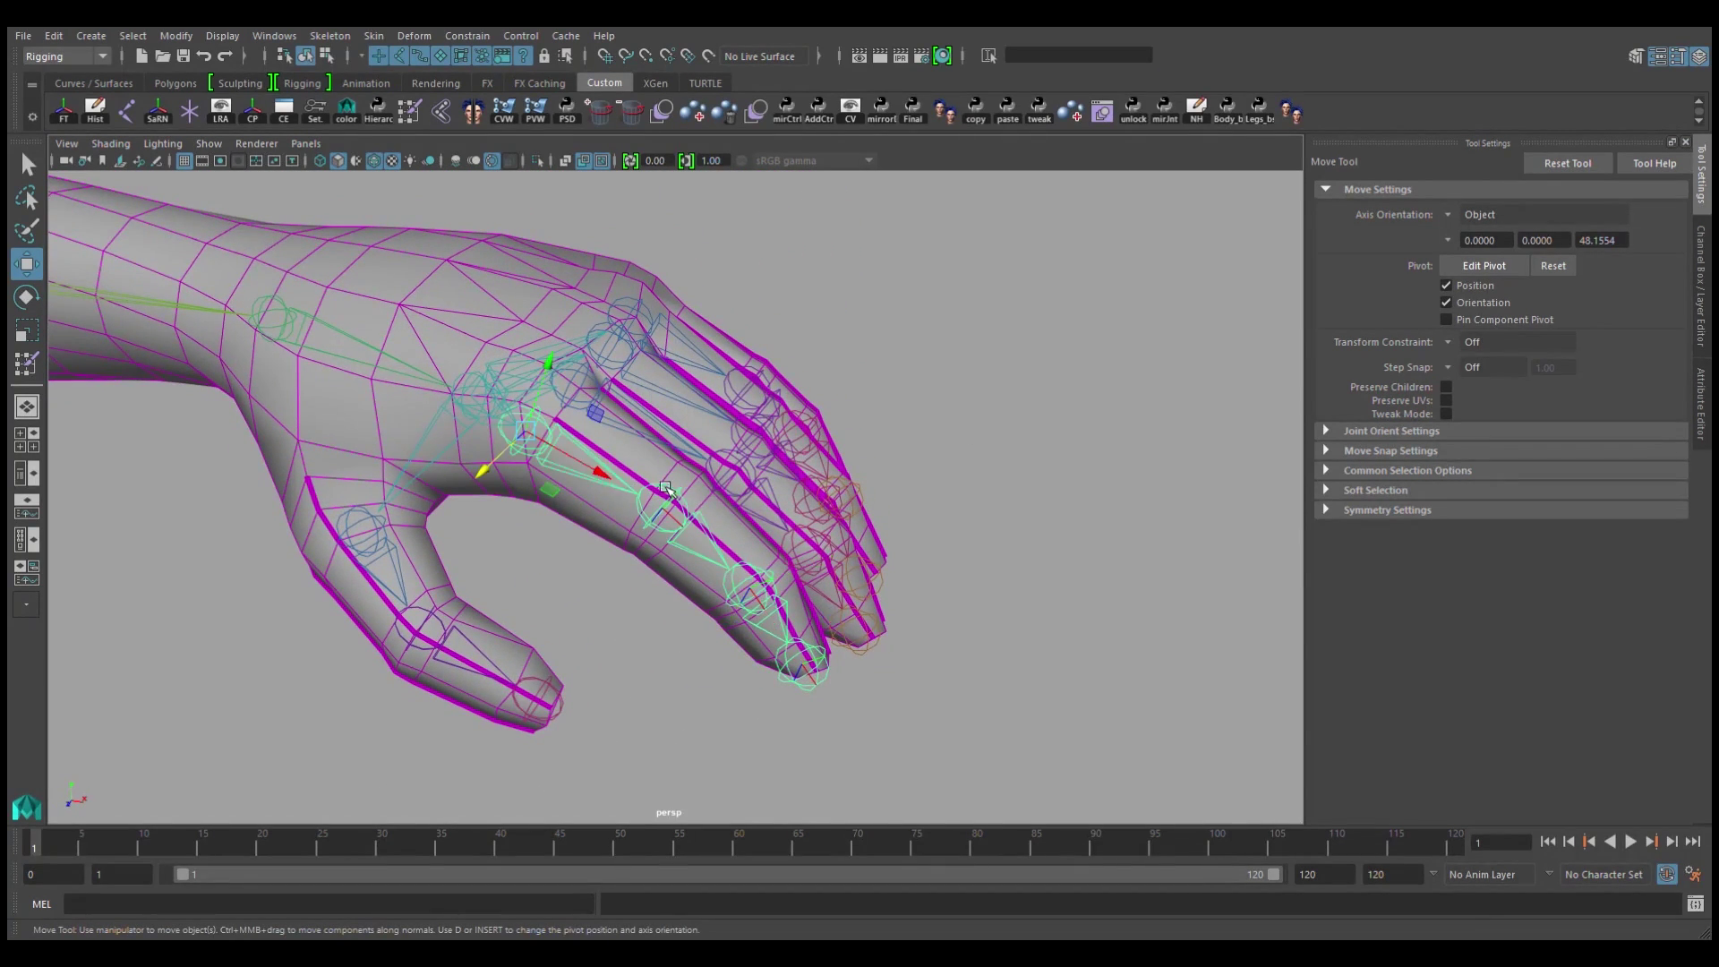
{"action": "left_click", "coordinate": [689, 537]}
{"action": "left_click", "coordinate": [799, 654]}
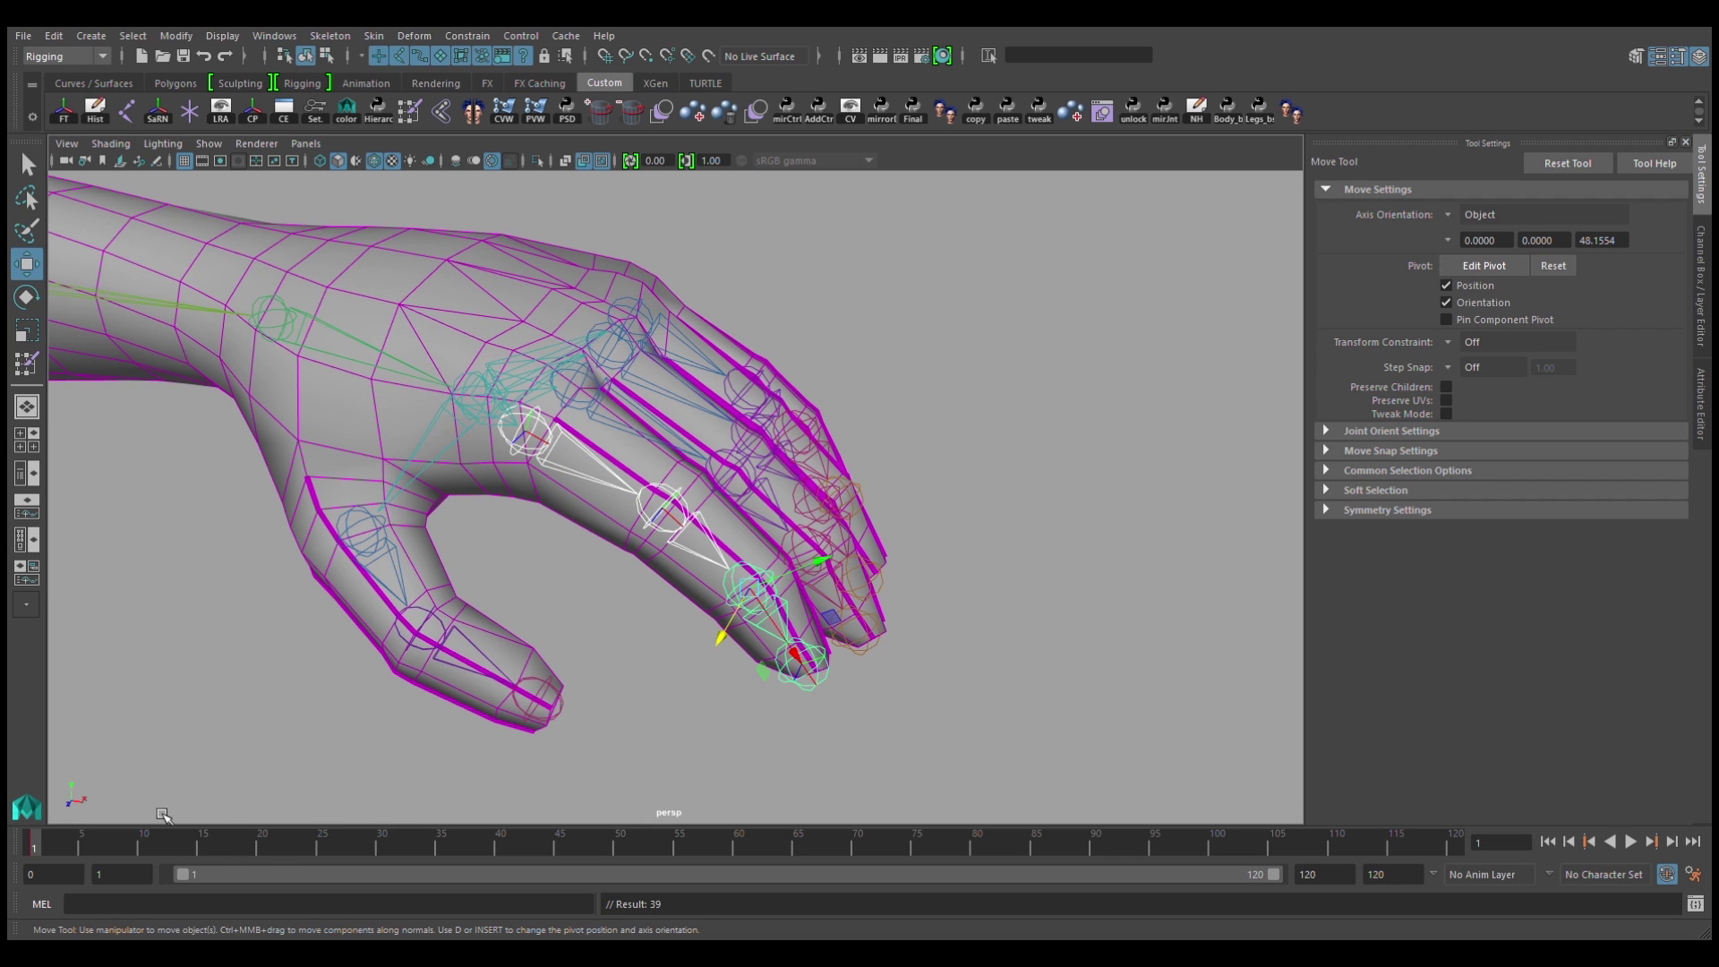
{"action": "key", "text": "e"}
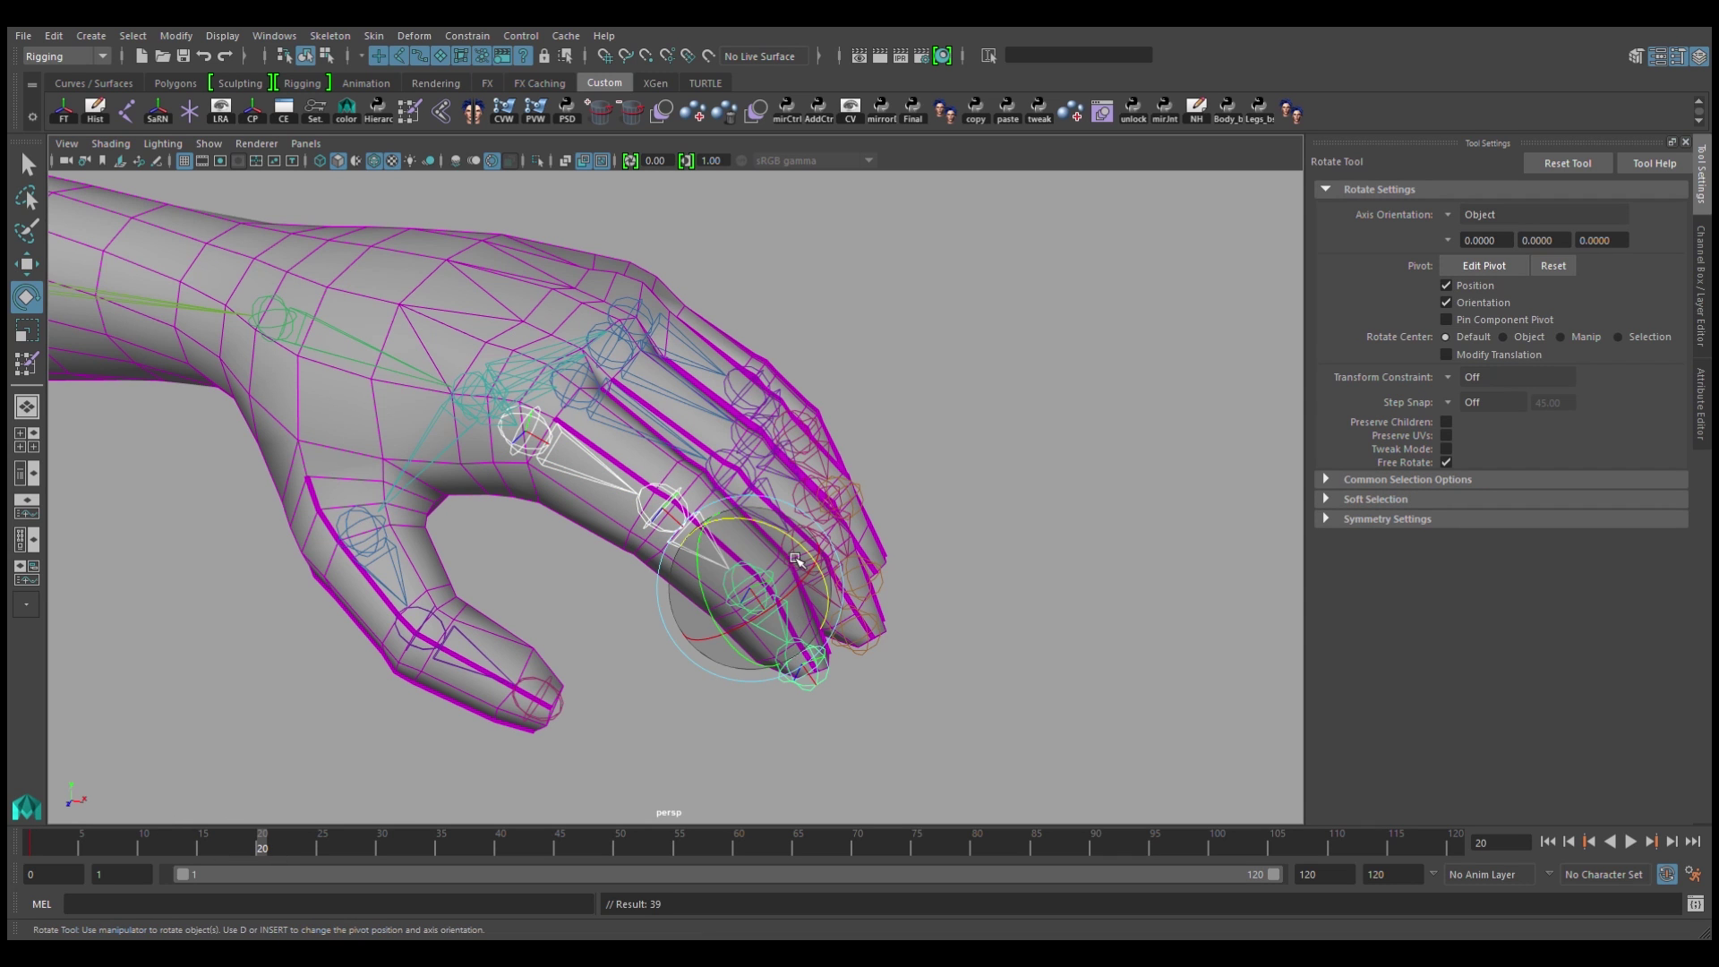
Step: Curl the finger into the palm, then return to frame 1 and select the hand mesh
{"action": "mouse_move", "coordinate": [792, 549]}
{"action": "left_mouse_down"}
{"action": "mouse_move", "coordinate": [821, 579]}
{"action": "mouse_move", "coordinate": [806, 632]}
{"action": "mouse_move", "coordinate": [605, 631]}
{"action": "left_mouse_up"}
{"action": "mouse_move", "coordinate": [609, 500]}
{"action": "left_mouse_down", "text": "alt"}
{"action": "mouse_move", "coordinate": [877, 628]}
{"action": "mouse_move", "coordinate": [834, 641]}
{"action": "mouse_move", "coordinate": [864, 471]}
{"action": "mouse_move", "coordinate": [606, 565]}
{"action": "left_mouse_up", "text": "alt"}
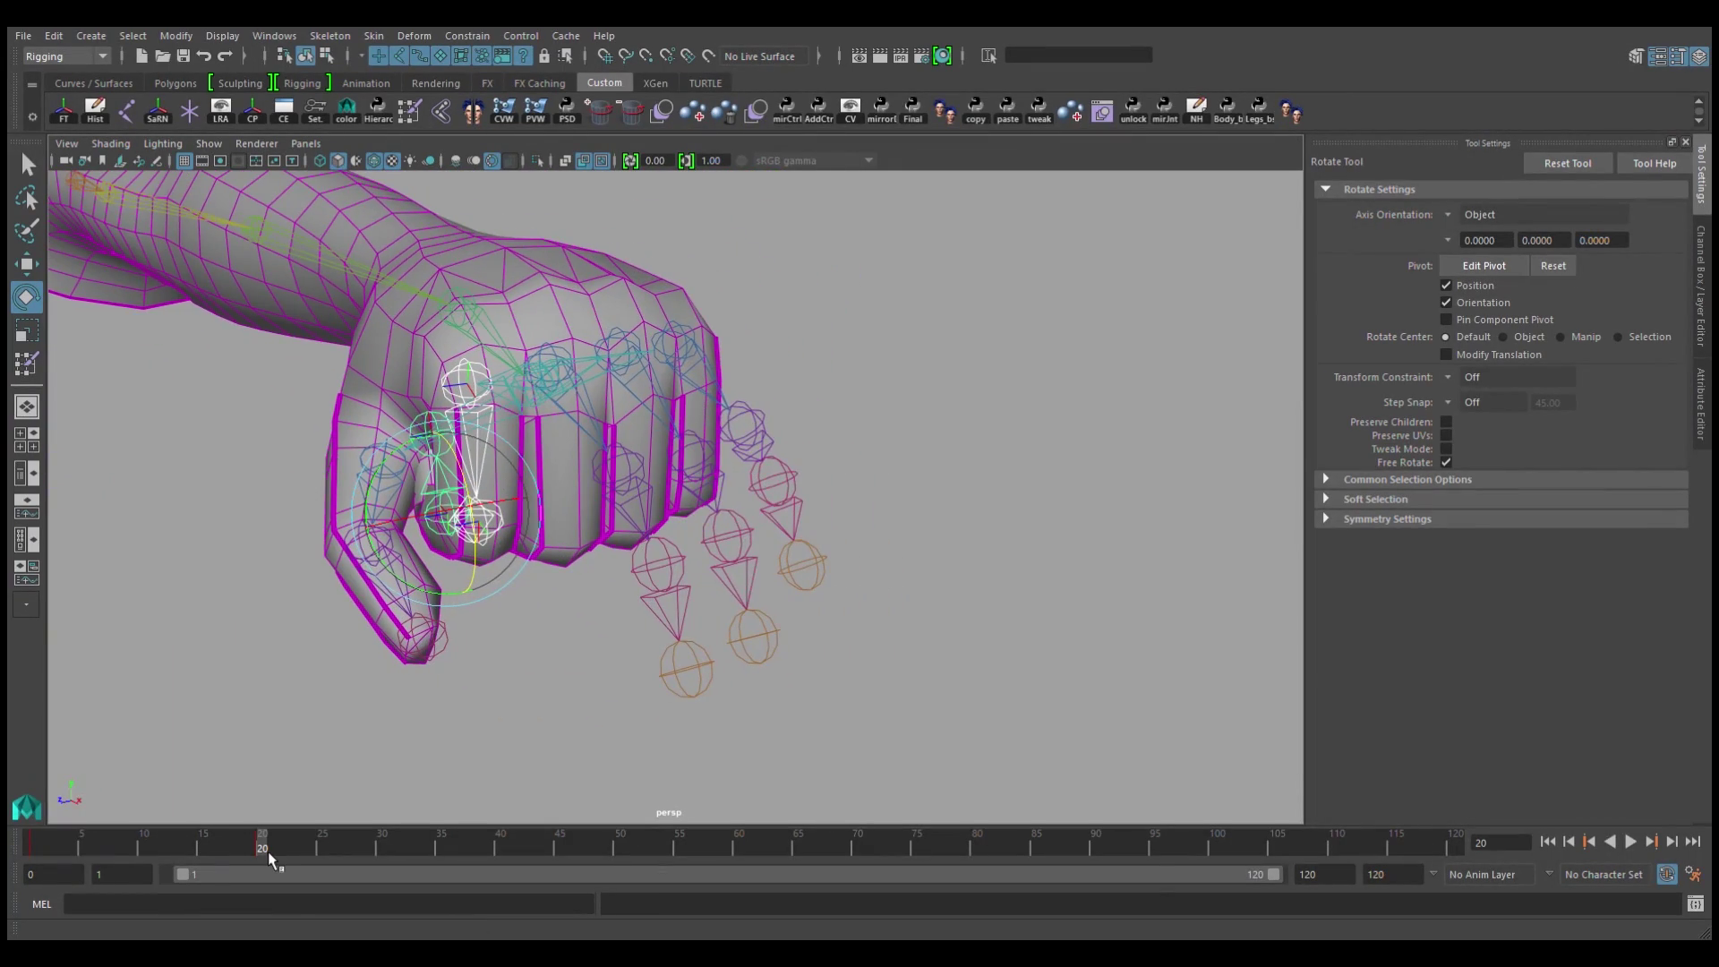
{"action": "left_click_drag", "start_coordinate": [268, 860], "coordinate": [34, 847]}
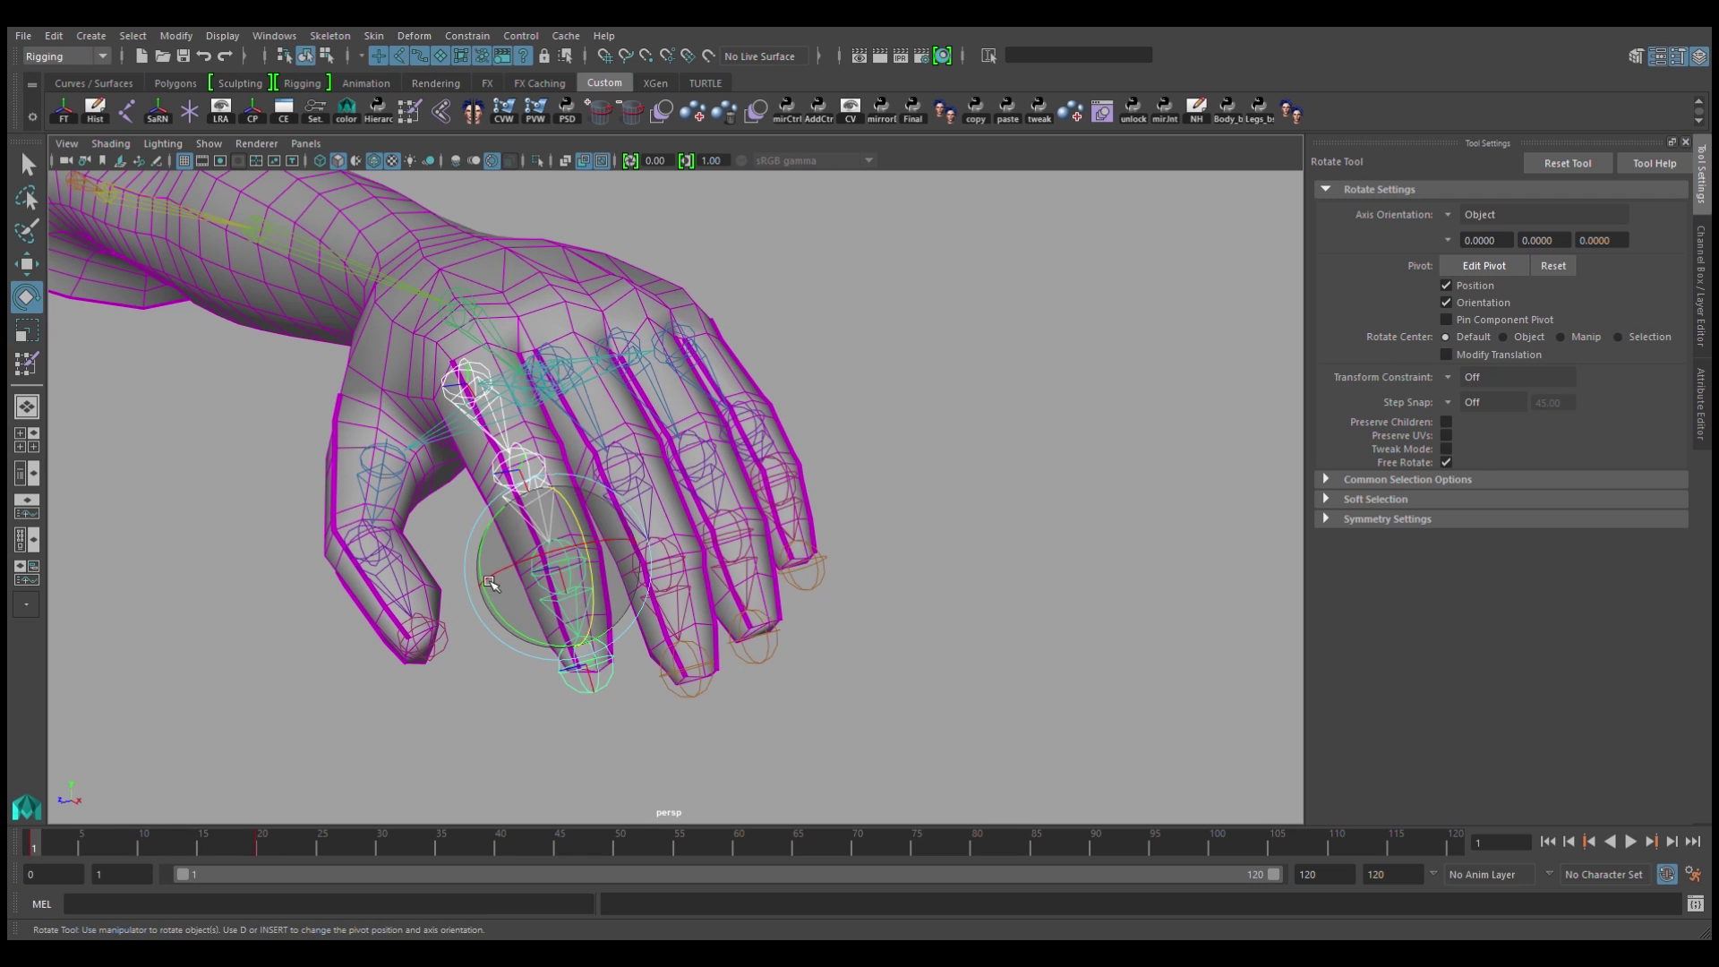
{"action": "left_click_drag", "start_coordinate": [625, 530], "coordinate": [625, 453], "text": "alt"}
{"action": "left_click", "coordinate": [634, 410]}
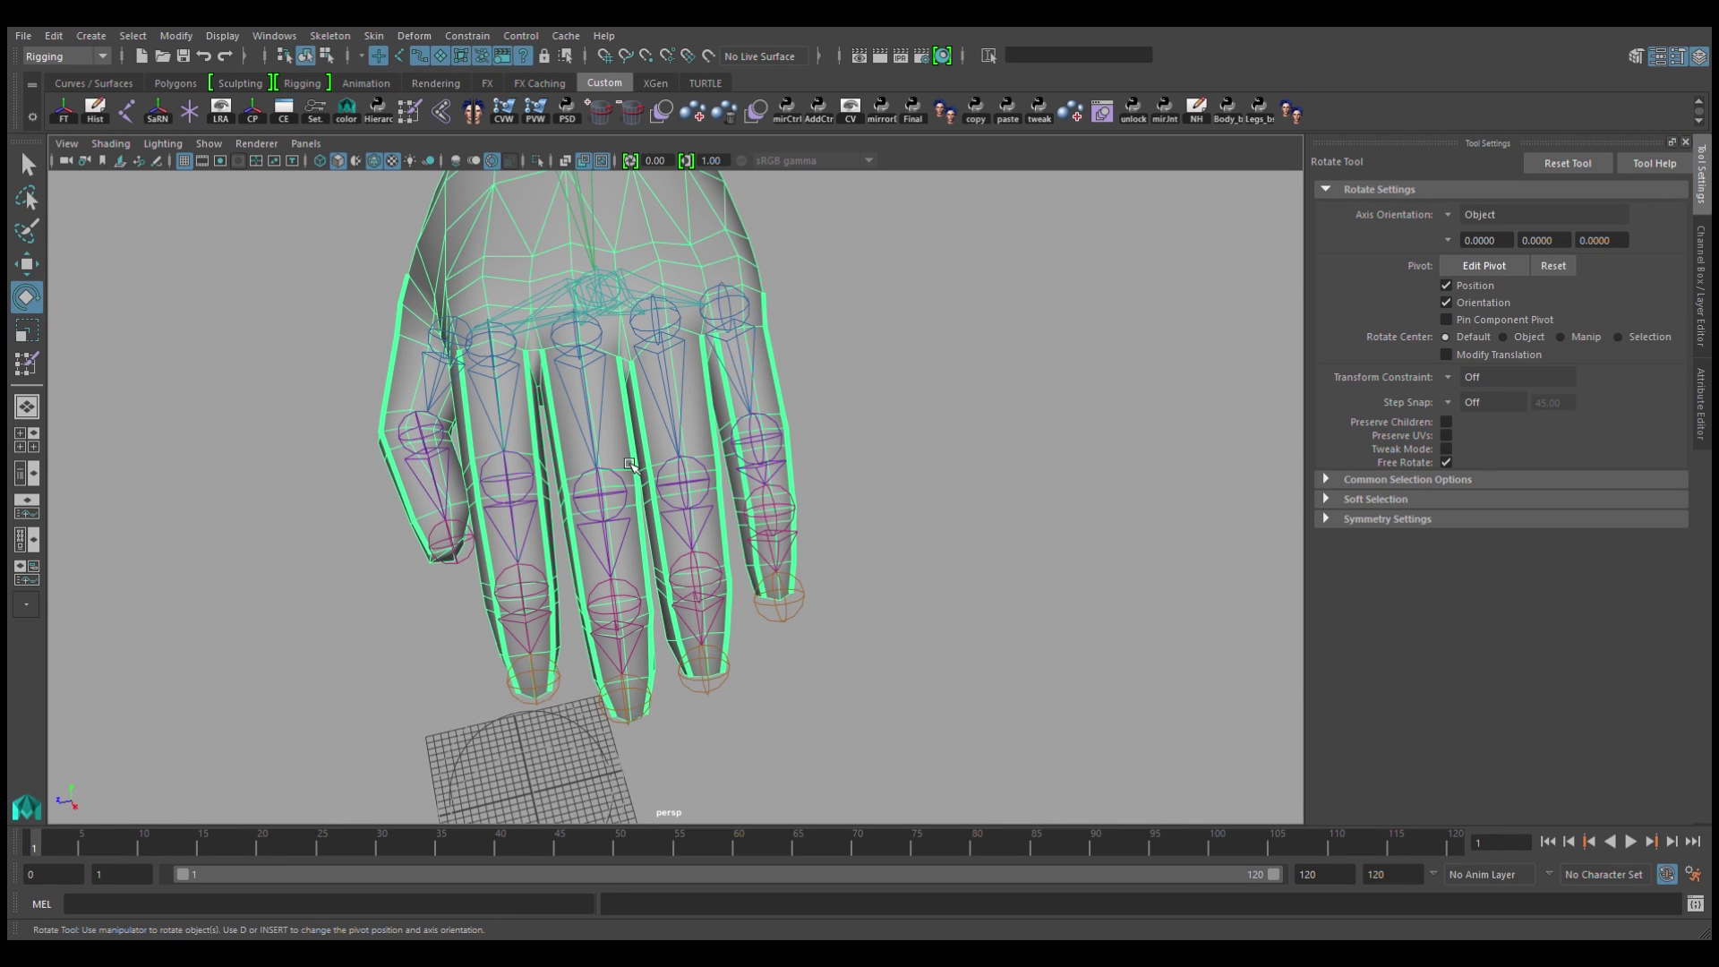
Step: Box-select the finger joints, tumble around the hand, and reopen Paint Skin Weights
{"action": "left_click_drag", "start_coordinate": [874, 465], "coordinate": [699, 408], "text": "alt"}
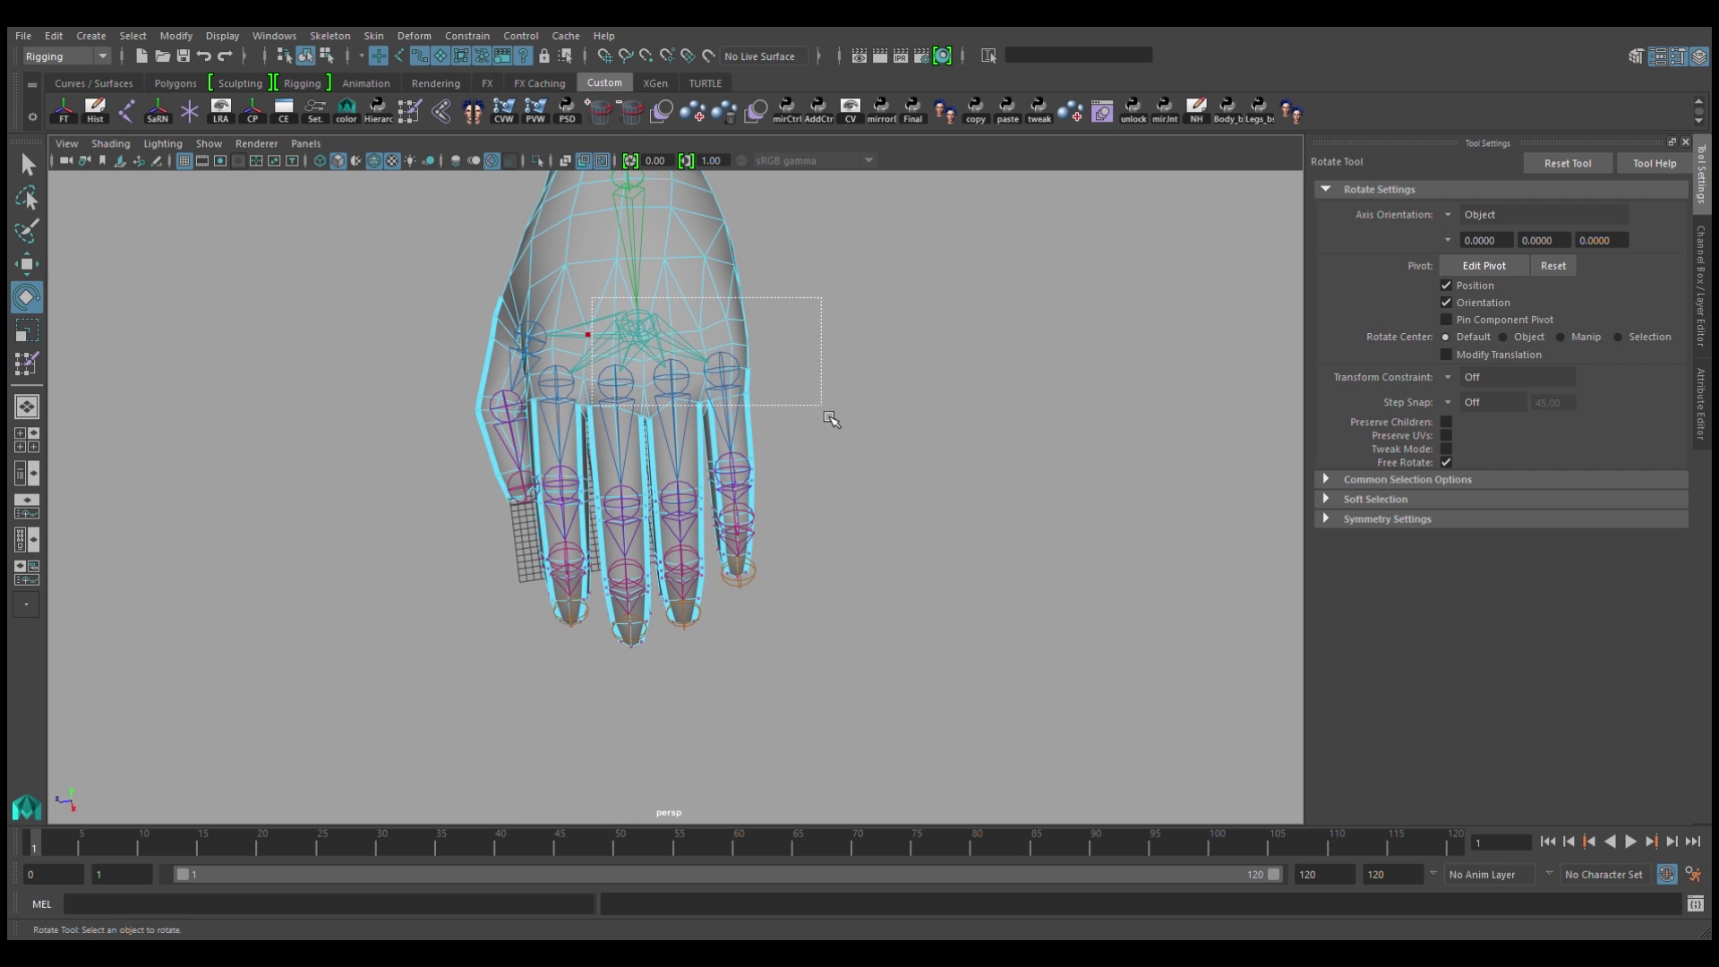
{"action": "left_click_drag", "start_coordinate": [829, 420], "coordinate": [1014, 718]}
{"action": "right_click_drag", "start_coordinate": [789, 596], "coordinate": [895, 595], "text": "alt"}
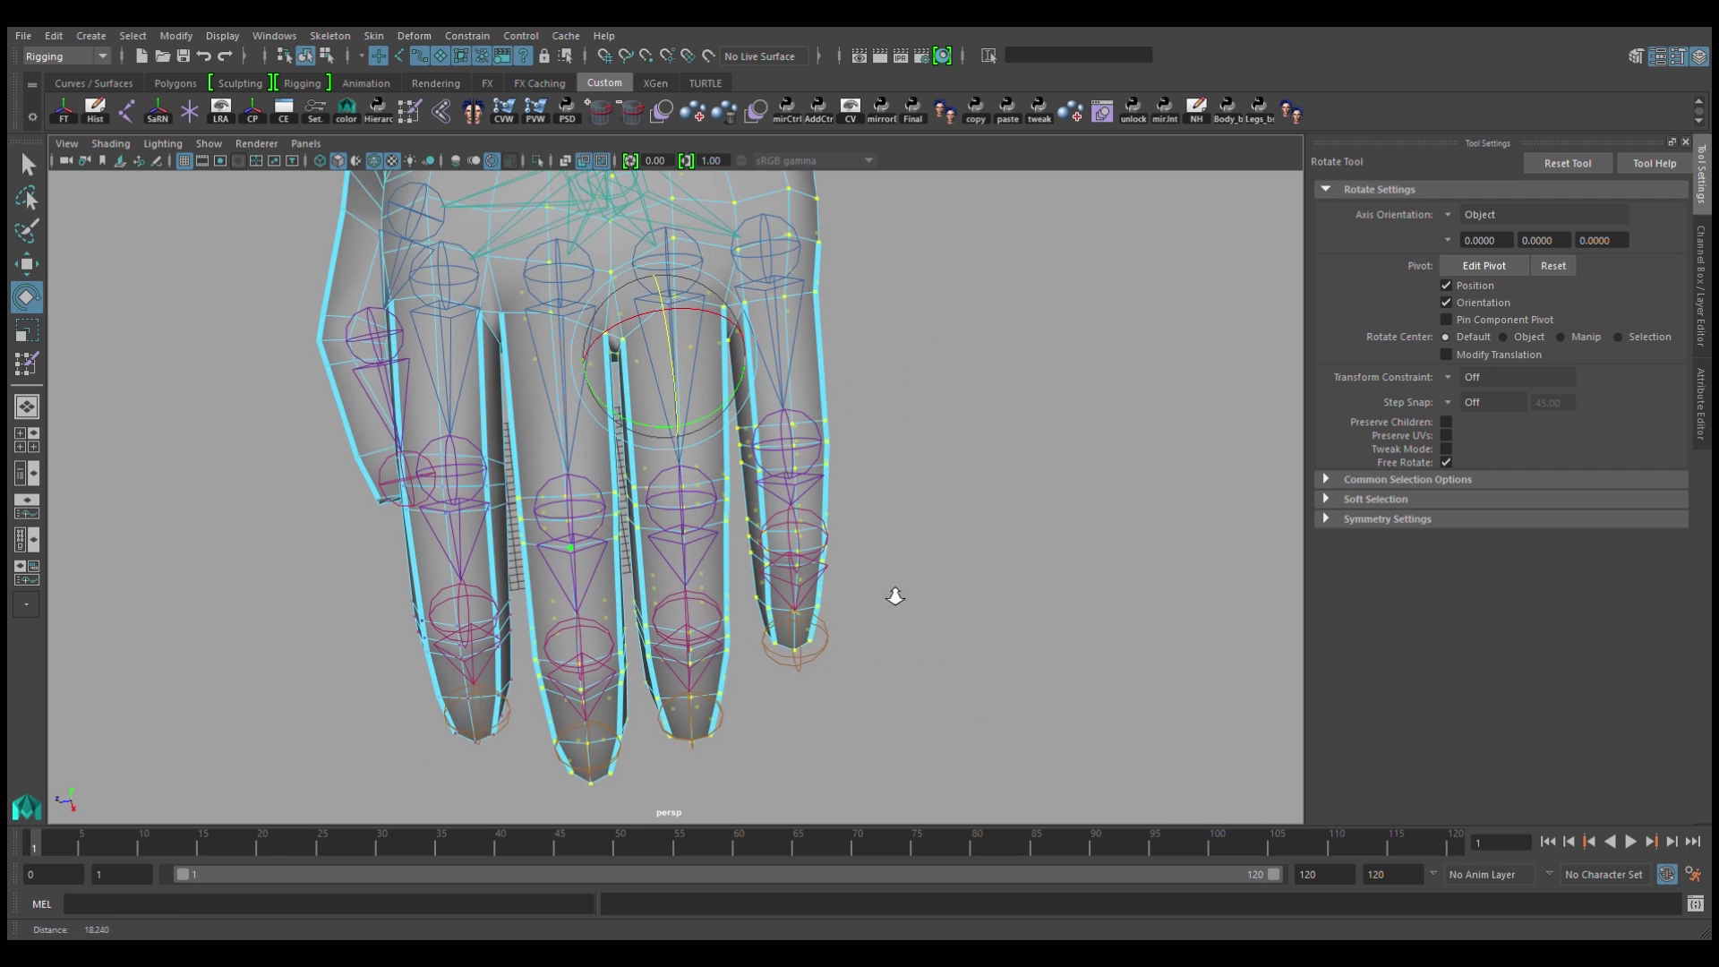
{"action": "left_click_drag", "start_coordinate": [896, 595], "coordinate": [525, 410], "text": "alt"}
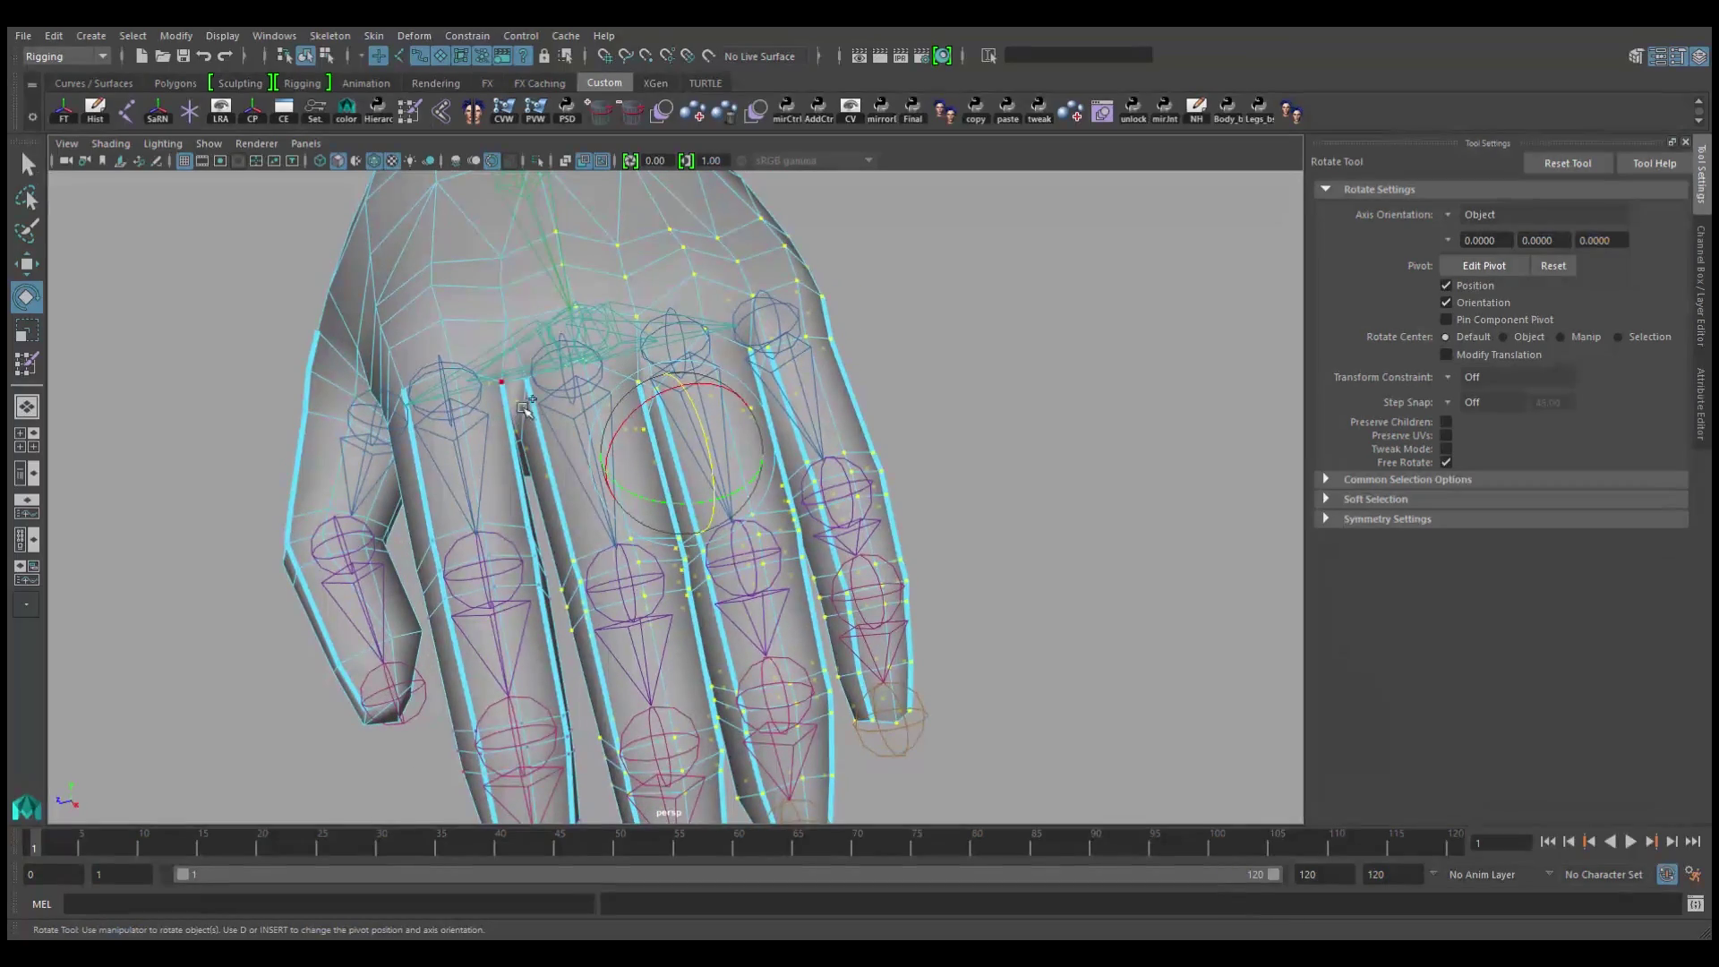
{"action": "left_click_drag", "start_coordinate": [534, 438], "coordinate": [591, 524], "text": "alt"}
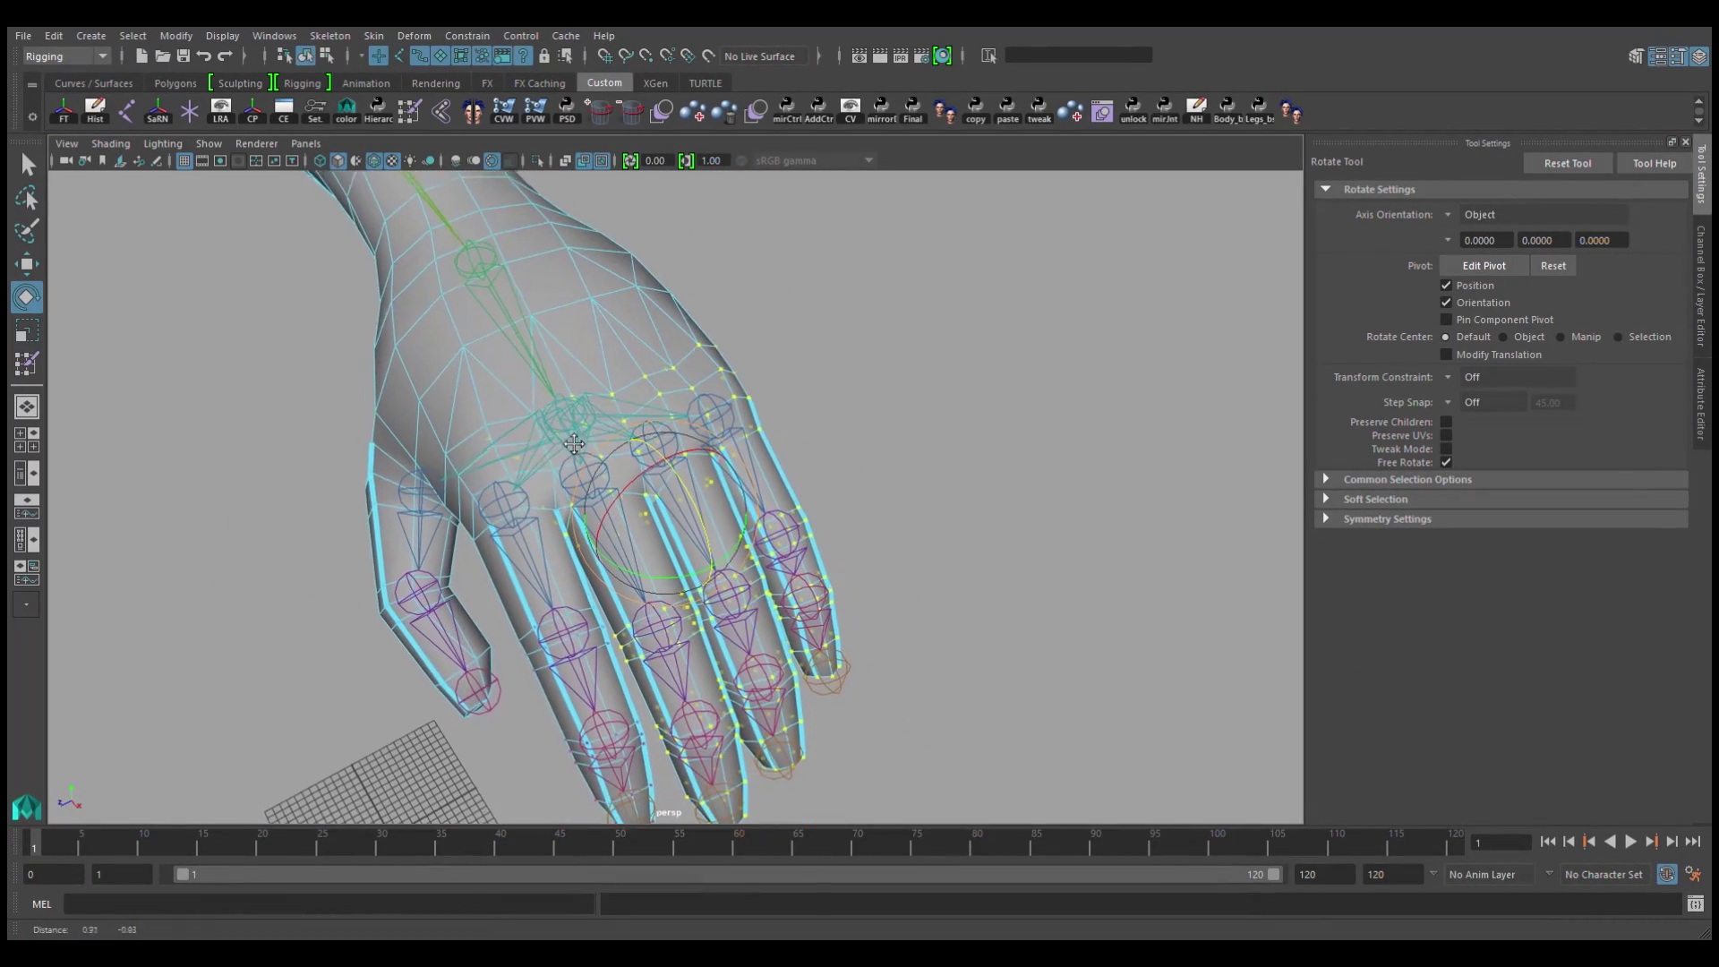
{"action": "mouse_move", "coordinate": [591, 524]}
{"action": "left_mouse_down", "text": "alt"}
{"action": "mouse_move", "coordinate": [657, 343]}
{"action": "mouse_move", "coordinate": [334, 699]}
{"action": "left_mouse_up", "text": "alt"}
{"action": "key", "text": "ctrl+alt+w"}
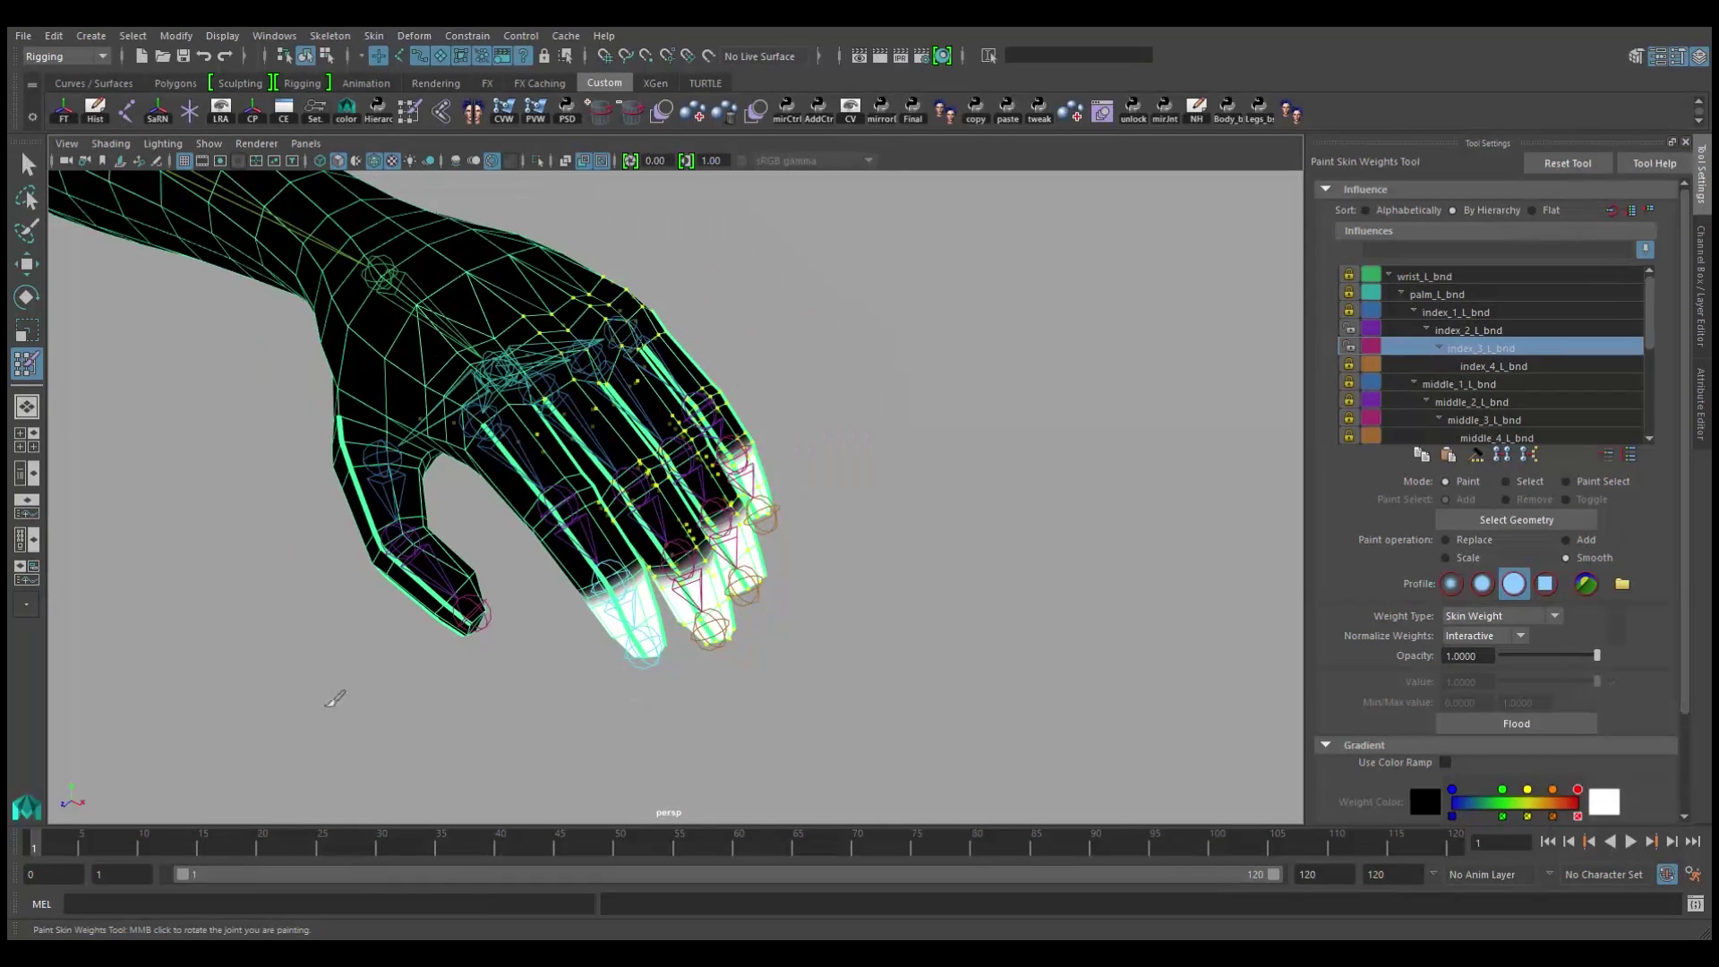
Step: At frame 15, flood middle_1_L_bnd over the middle finger using Replace value 1.0
{"action": "left_click_drag", "start_coordinate": [42, 851], "coordinate": [204, 866]}
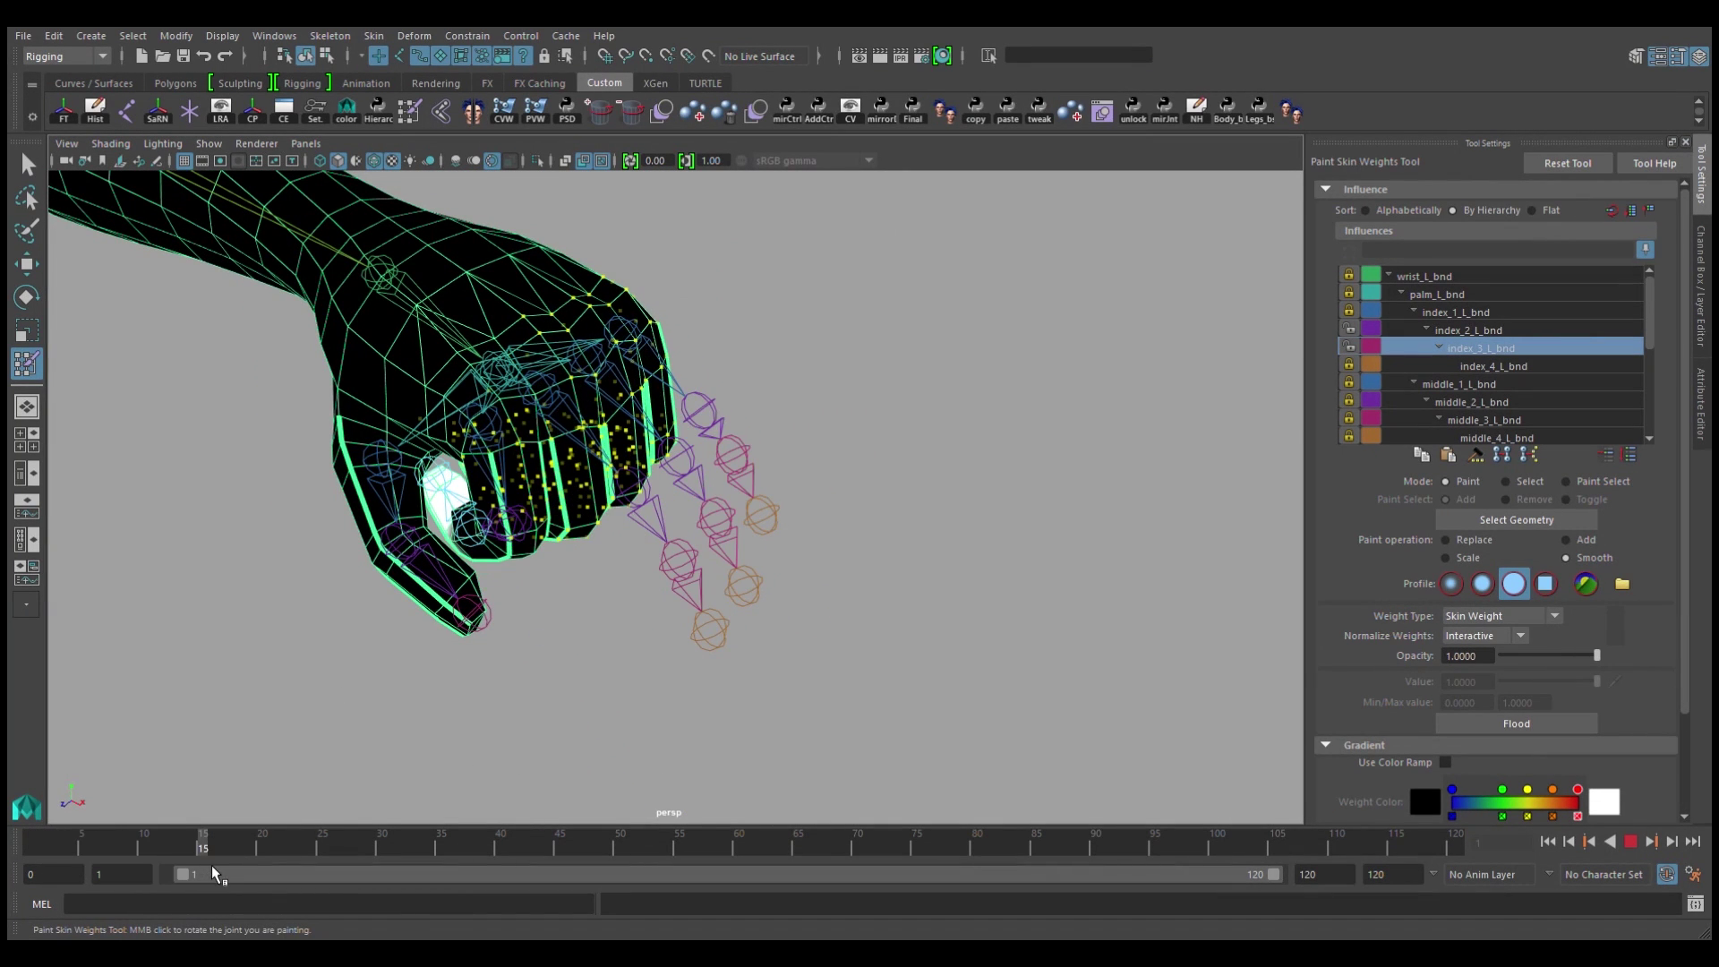
{"action": "left_click", "coordinate": [1464, 313]}
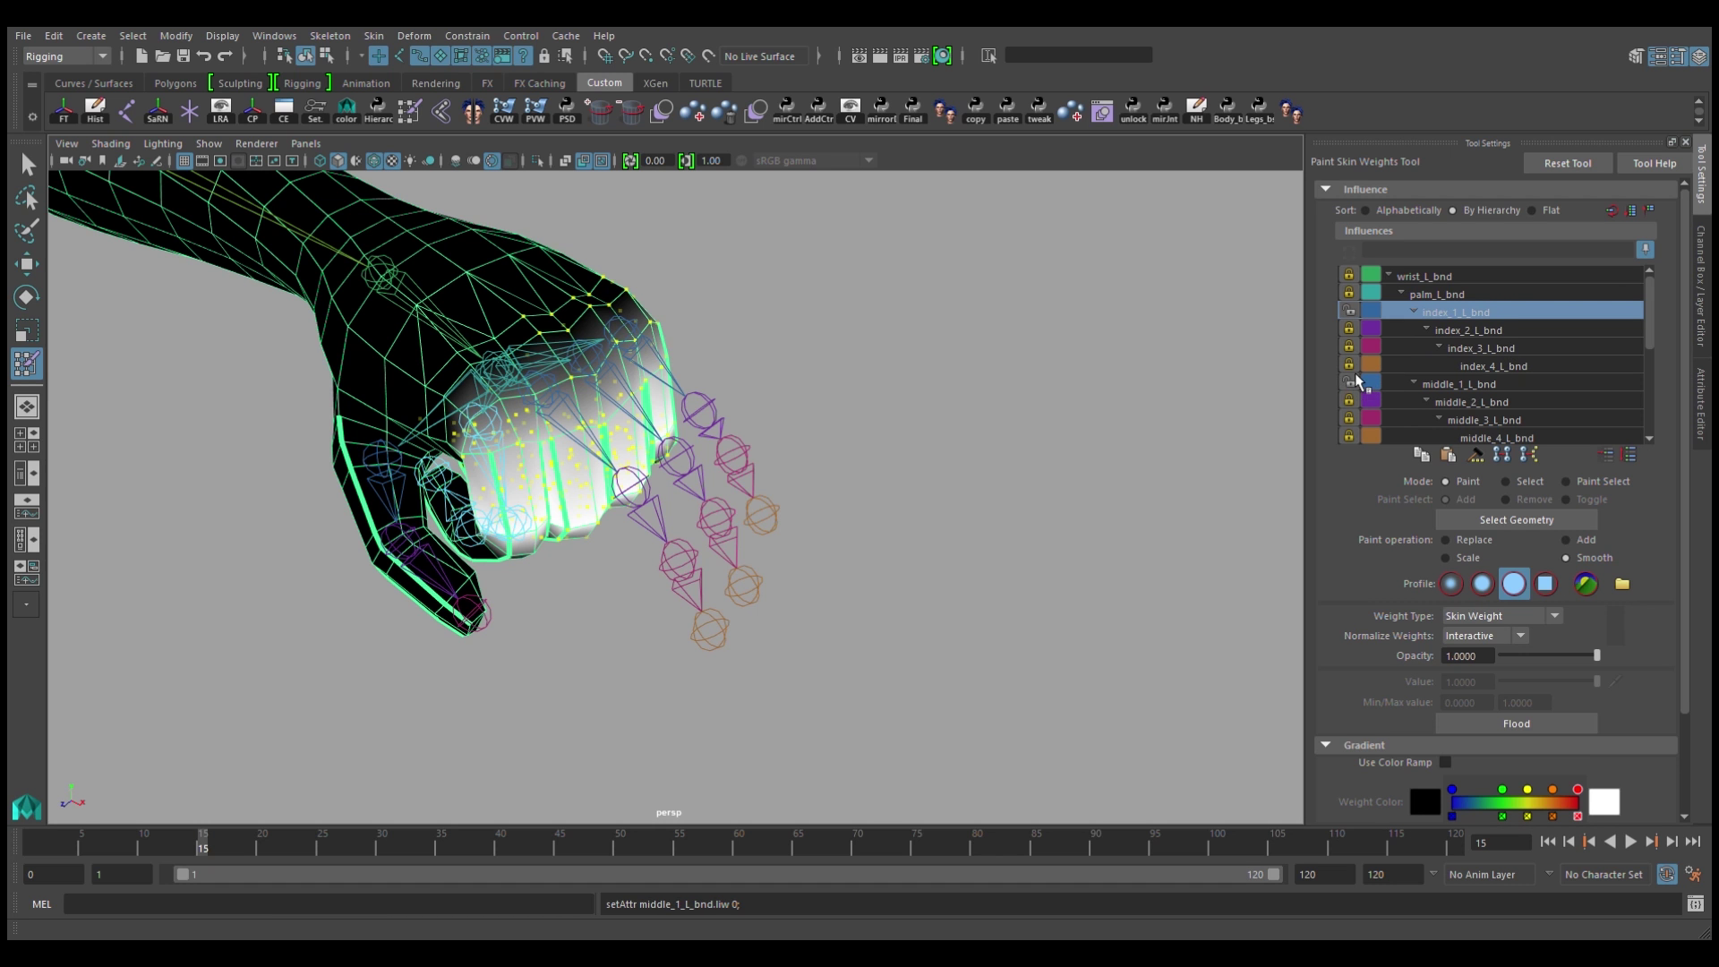
{"action": "left_click", "coordinate": [1495, 382]}
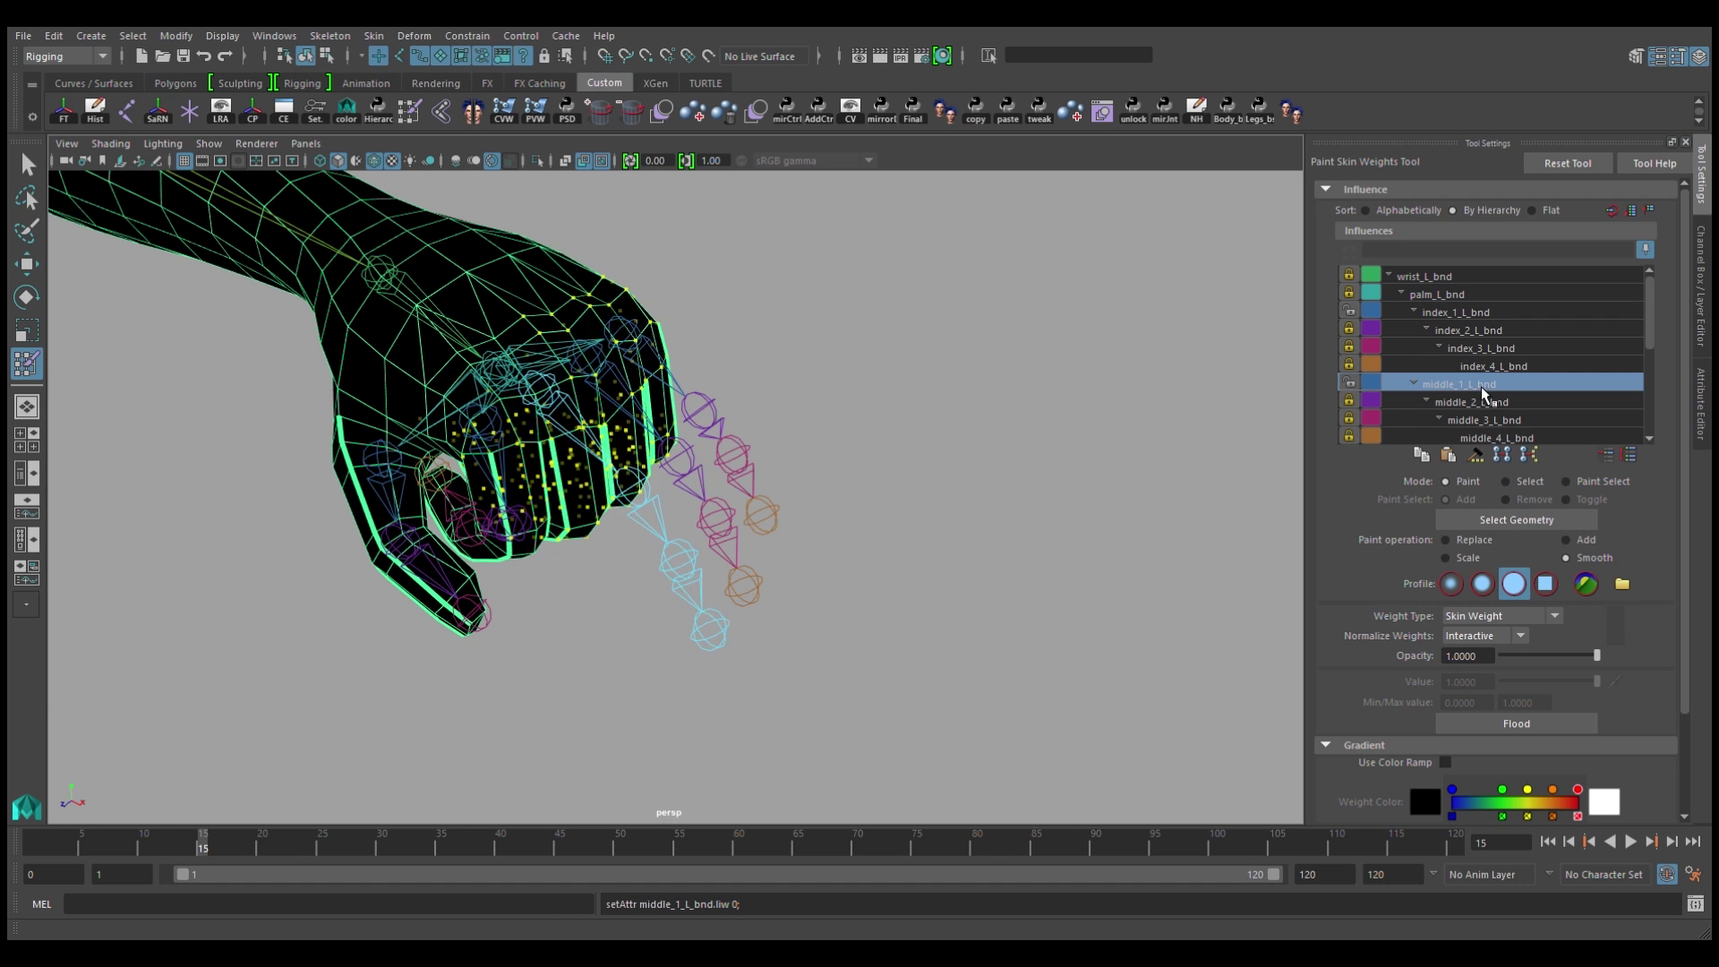
{"action": "left_click_drag", "start_coordinate": [913, 530], "coordinate": [898, 532], "text": "alt"}
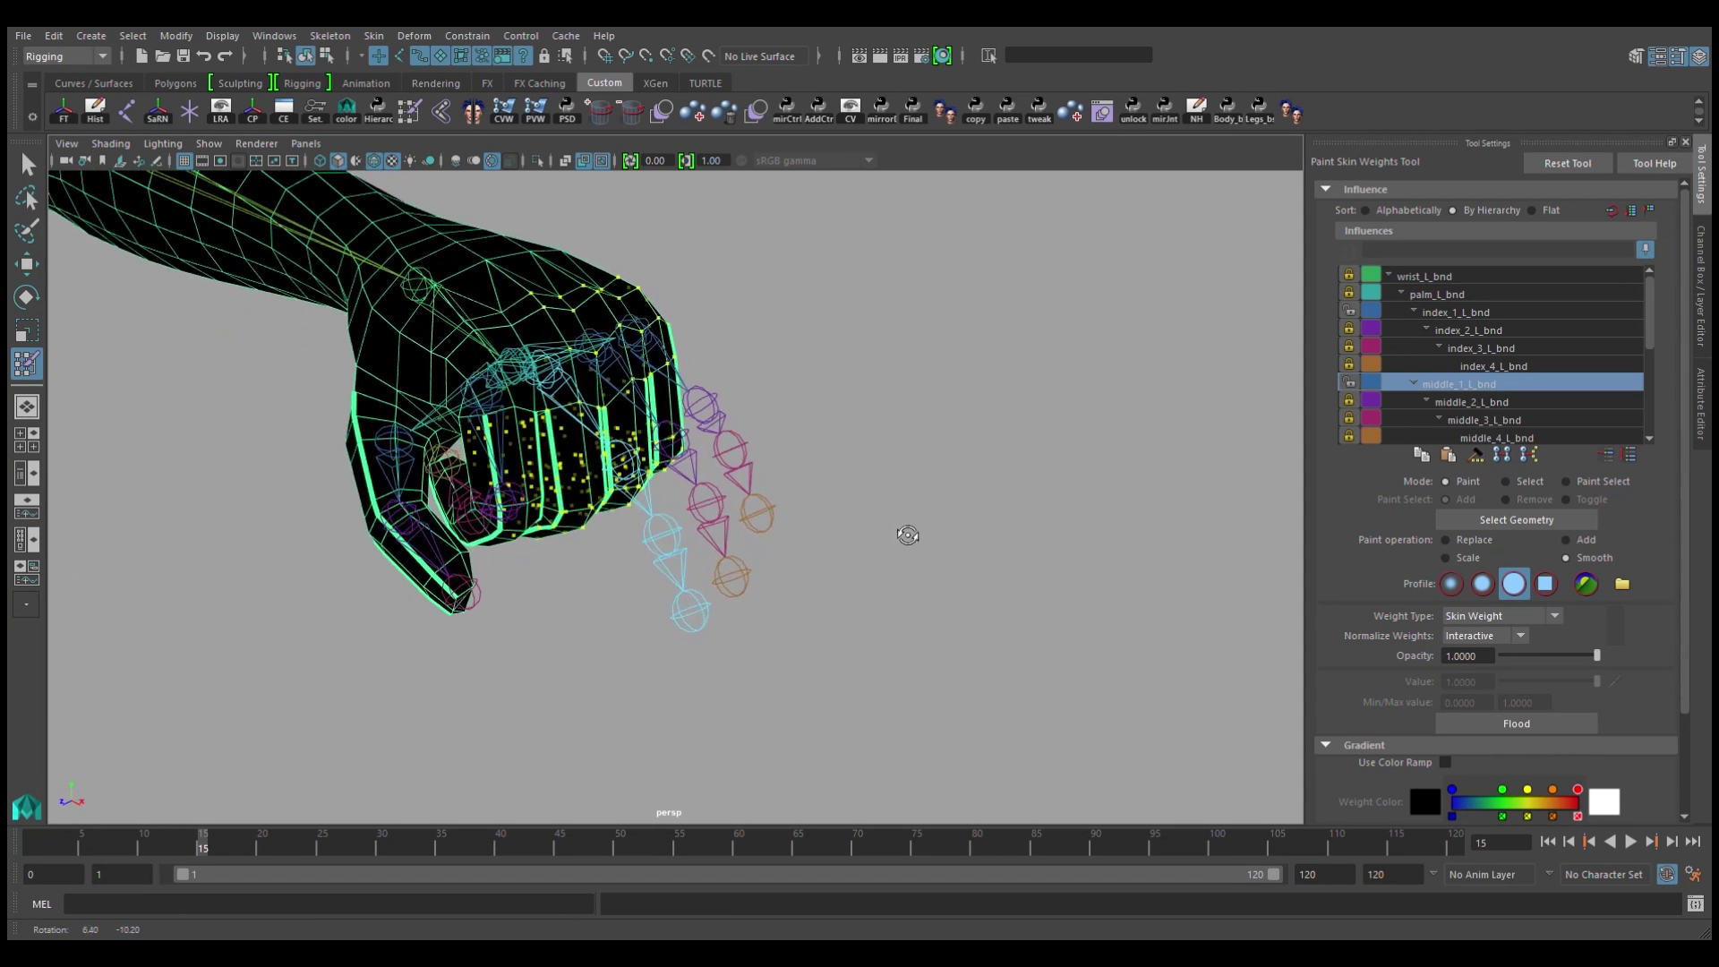
{"action": "left_click", "coordinate": [1457, 548]}
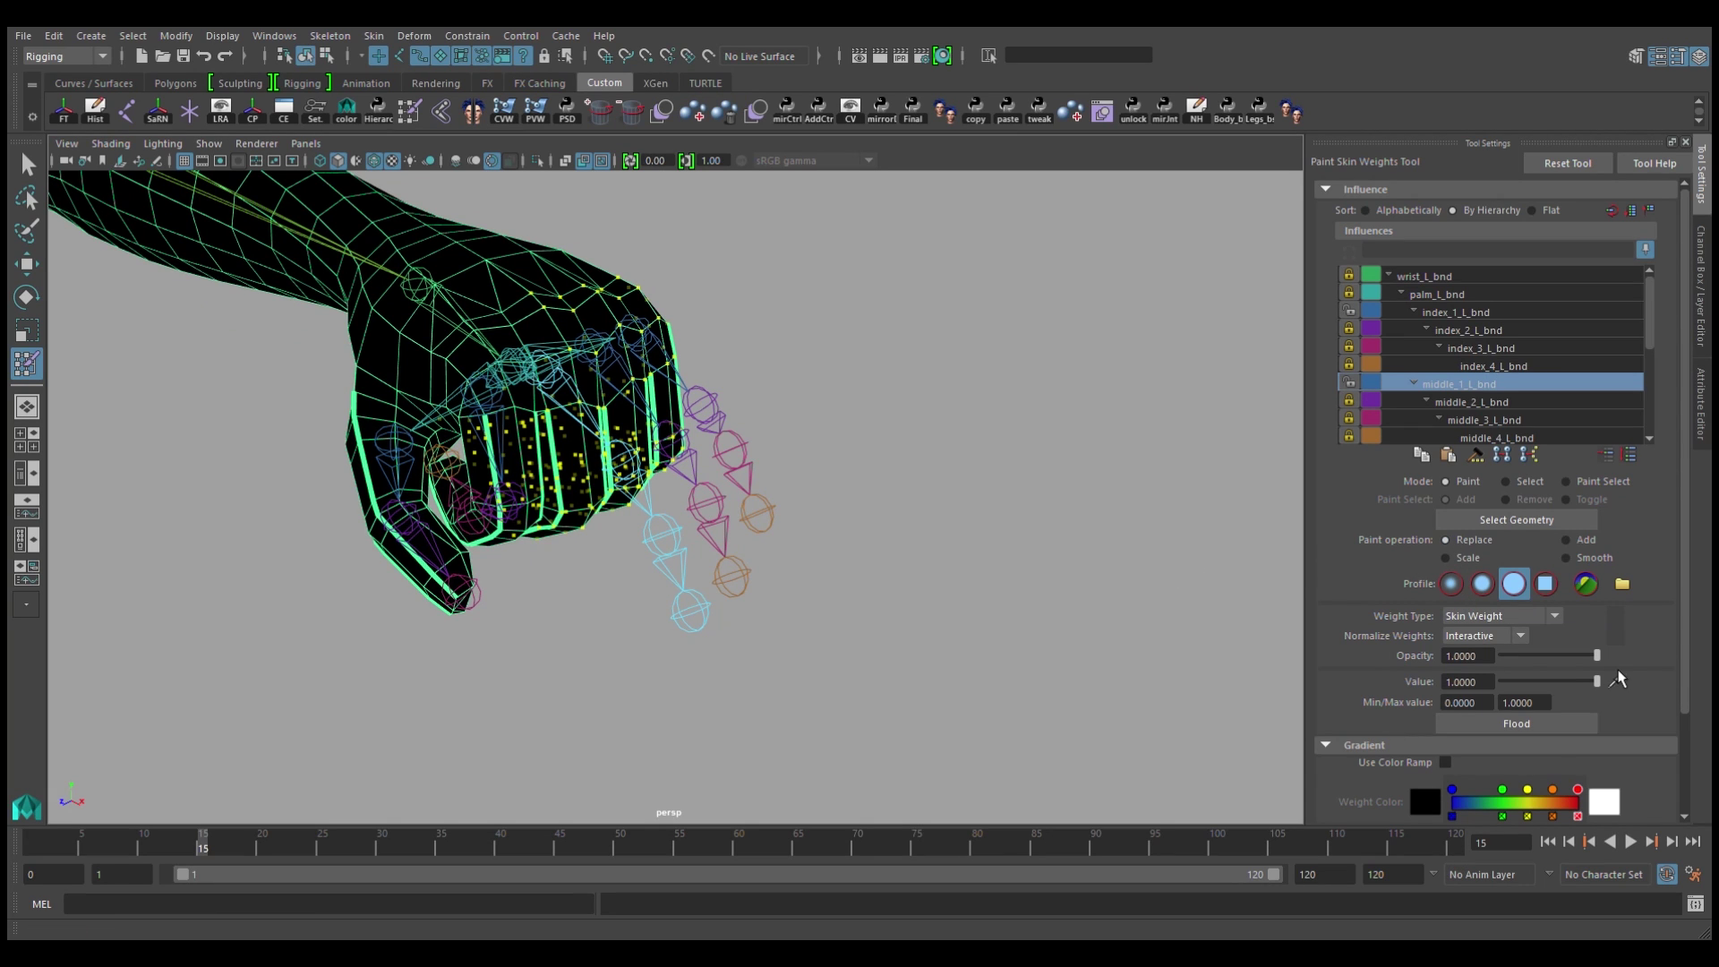
{"action": "left_click", "coordinate": [1532, 728]}
Step: Scrub the timeline and rotate a middle finger joint to test the bend
{"action": "mouse_move", "coordinate": [644, 631]}
{"action": "left_mouse_down", "text": "alt"}
{"action": "mouse_move", "coordinate": [825, 694]}
{"action": "mouse_move", "coordinate": [941, 645]}
{"action": "left_mouse_up", "text": "alt"}
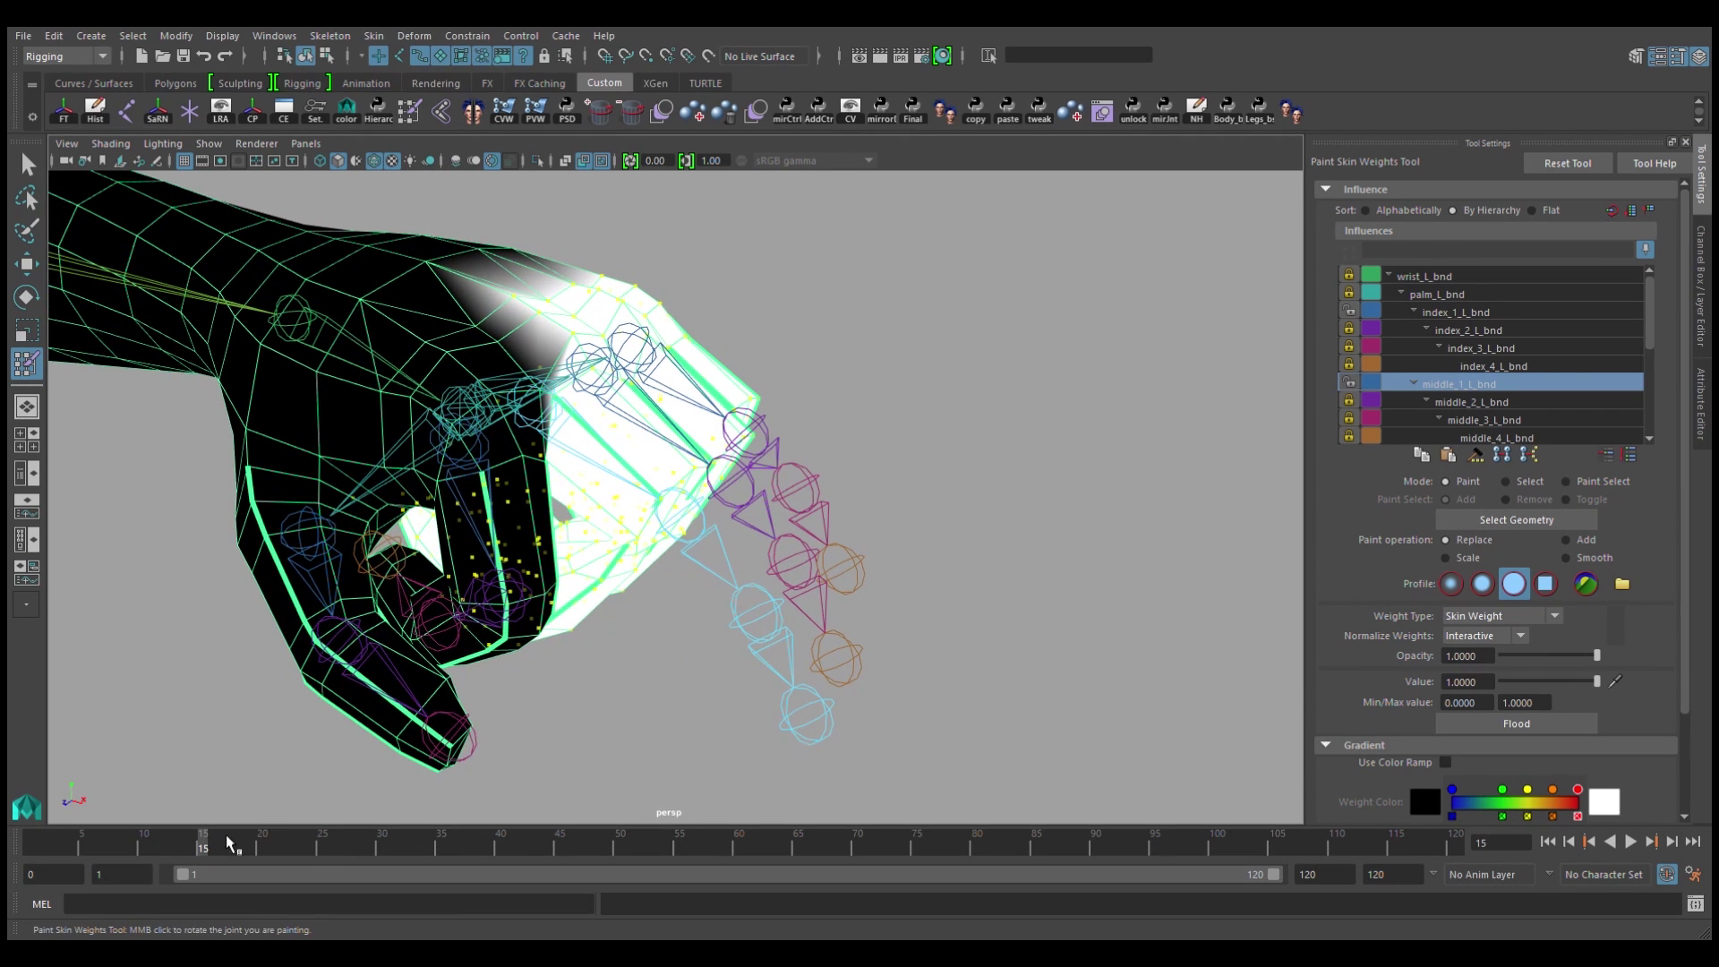
{"action": "mouse_move", "coordinate": [226, 843]}
{"action": "left_mouse_down"}
{"action": "mouse_move", "coordinate": [156, 861]}
{"action": "mouse_move", "coordinate": [71, 834]}
{"action": "mouse_move", "coordinate": [244, 823]}
{"action": "mouse_move", "coordinate": [35, 811]}
{"action": "mouse_move", "coordinate": [278, 836]}
{"action": "mouse_move", "coordinate": [57, 834]}
{"action": "mouse_move", "coordinate": [277, 771]}
{"action": "left_mouse_up"}
{"action": "mouse_move", "coordinate": [50, 845]}
{"action": "left_mouse_down"}
{"action": "mouse_move", "coordinate": [345, 844]}
{"action": "mouse_move", "coordinate": [30, 829]}
{"action": "mouse_move", "coordinate": [180, 848]}
{"action": "left_mouse_up"}
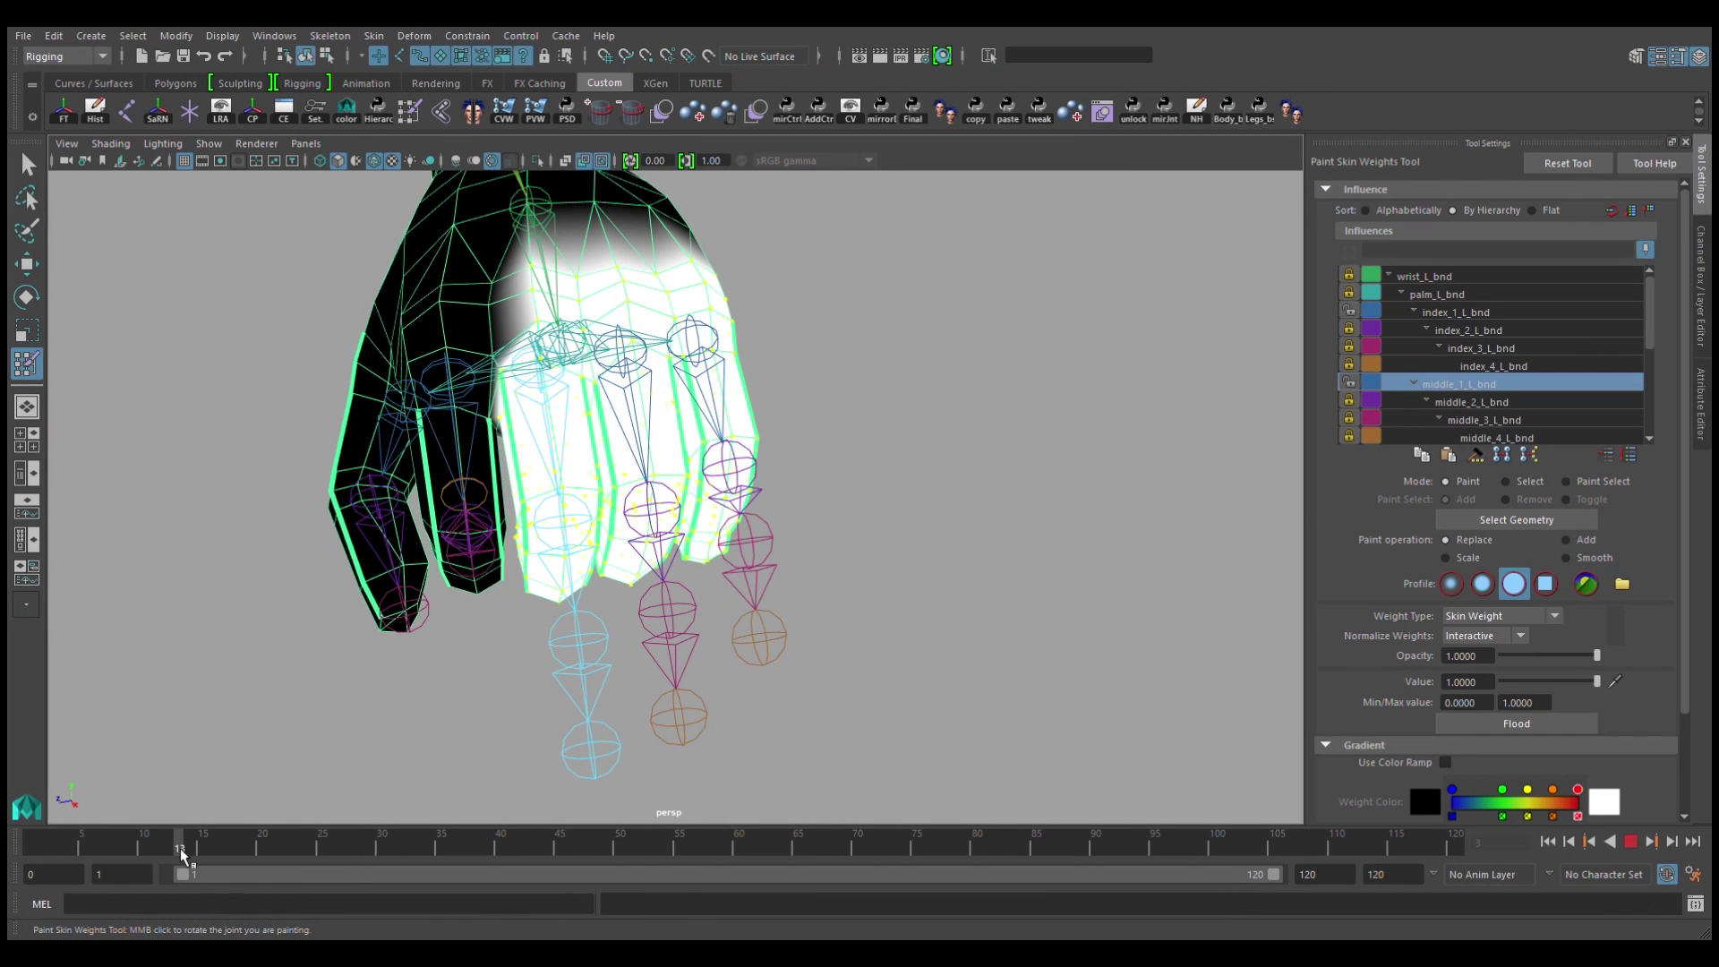
{"action": "key", "text": "w"}
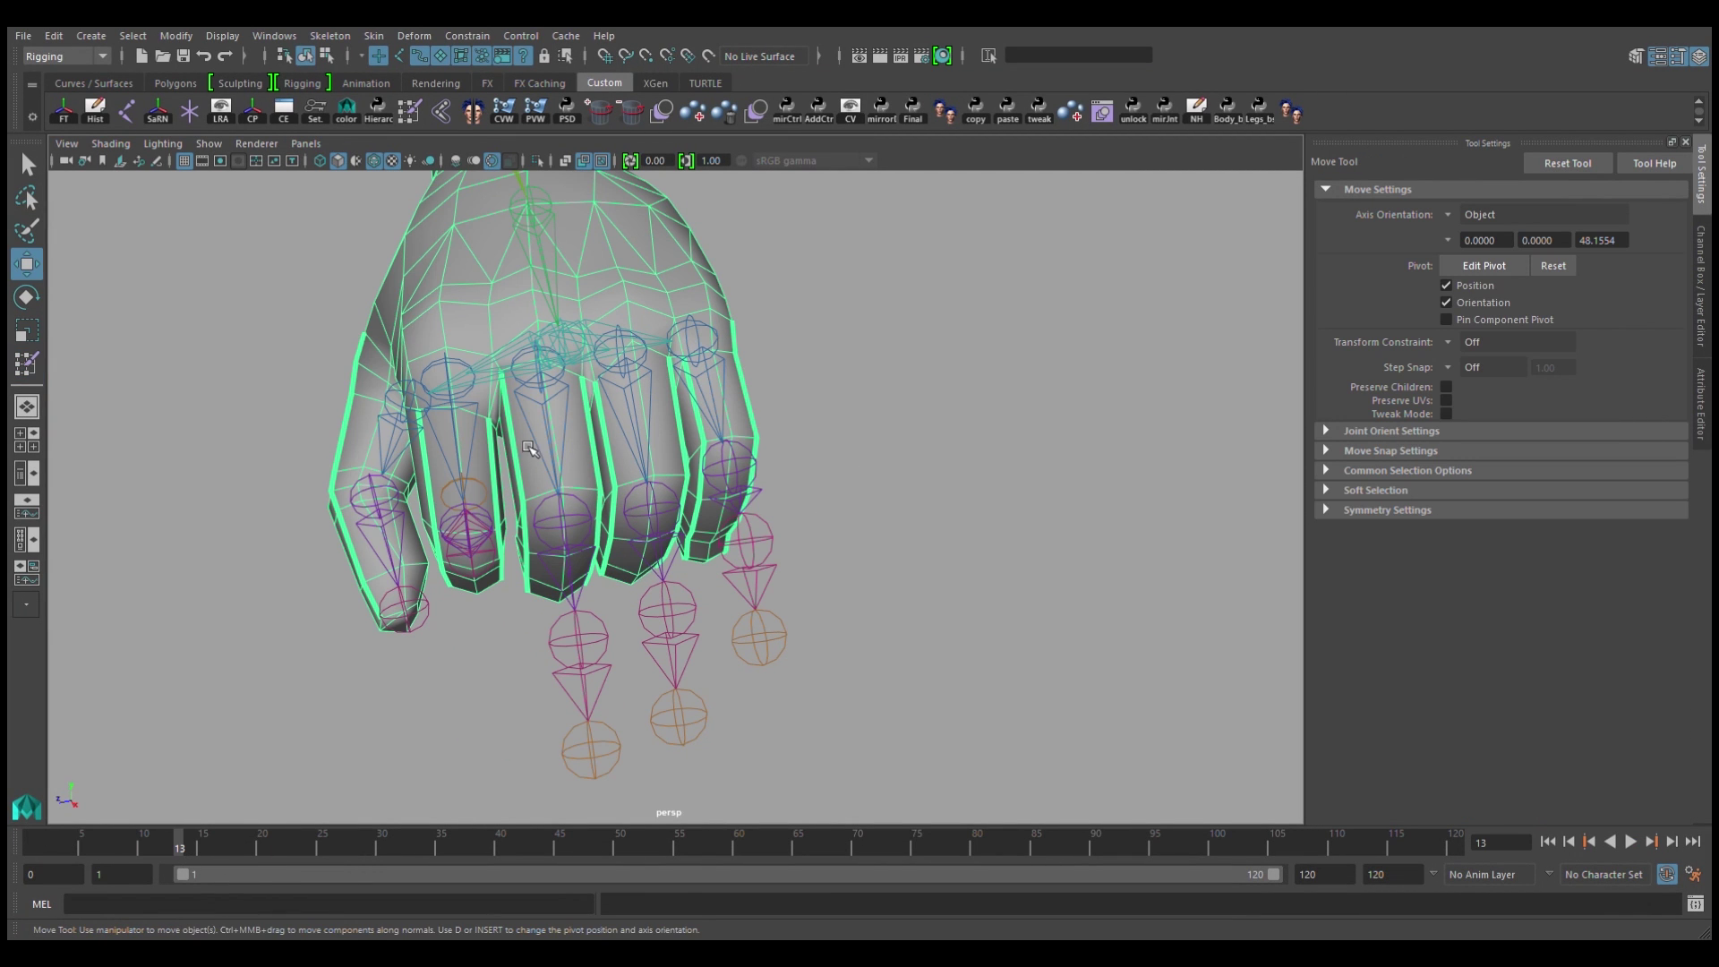
{"action": "left_click", "coordinate": [565, 454]}
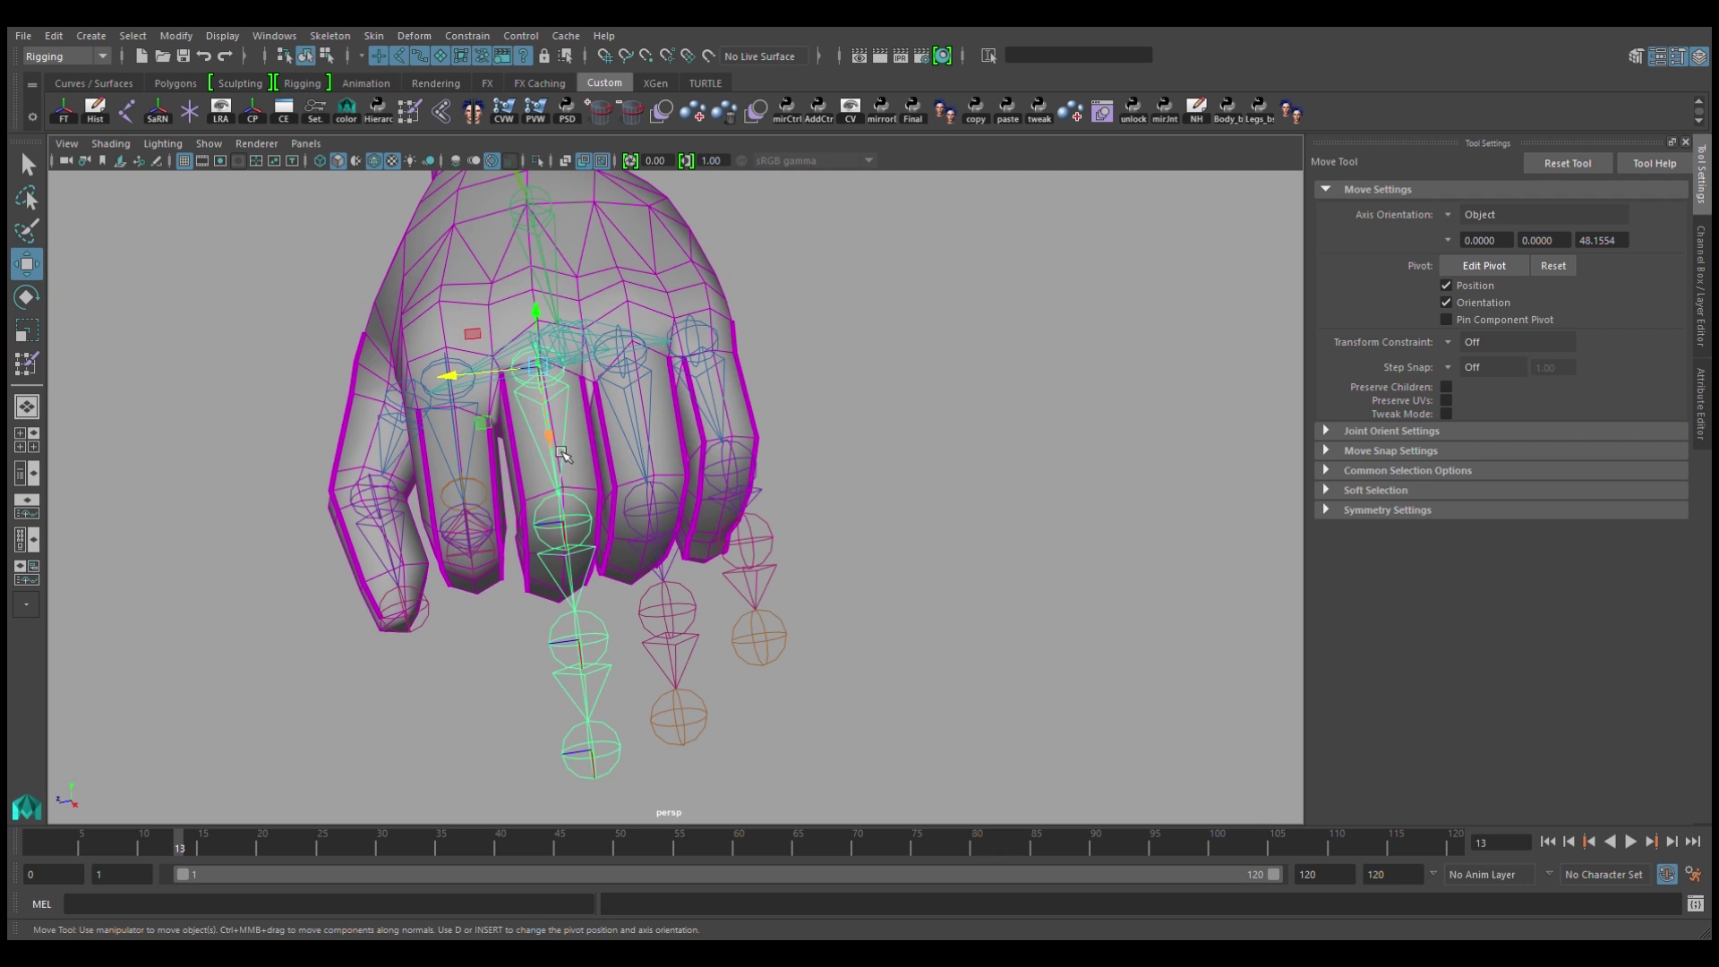
{"action": "key", "text": "e"}
{"action": "mouse_move", "coordinate": [573, 505]}
{"action": "left_mouse_down"}
{"action": "mouse_move", "coordinate": [496, 405]}
{"action": "mouse_move", "coordinate": [822, 597]}
{"action": "left_mouse_up"}
Step: Back in Paint Skin Weights, lock index_1_L_bnd and middle_1_L_bnd
{"action": "left_click", "coordinate": [495, 405]}
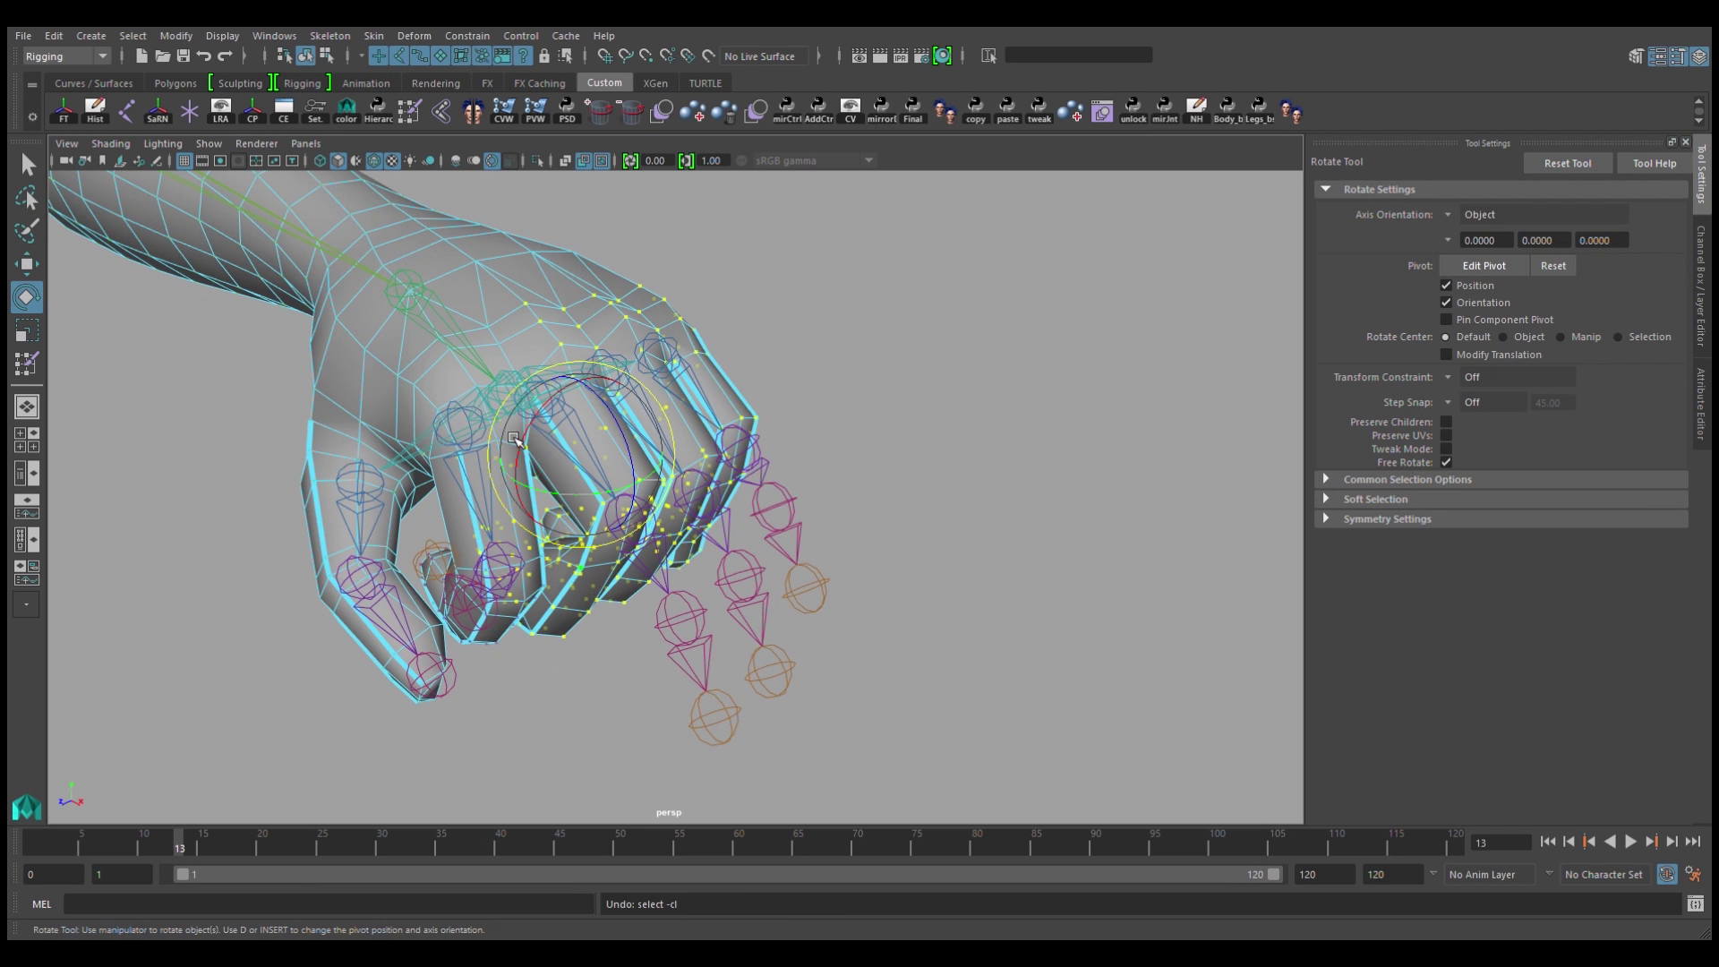
{"action": "key", "text": "y"}
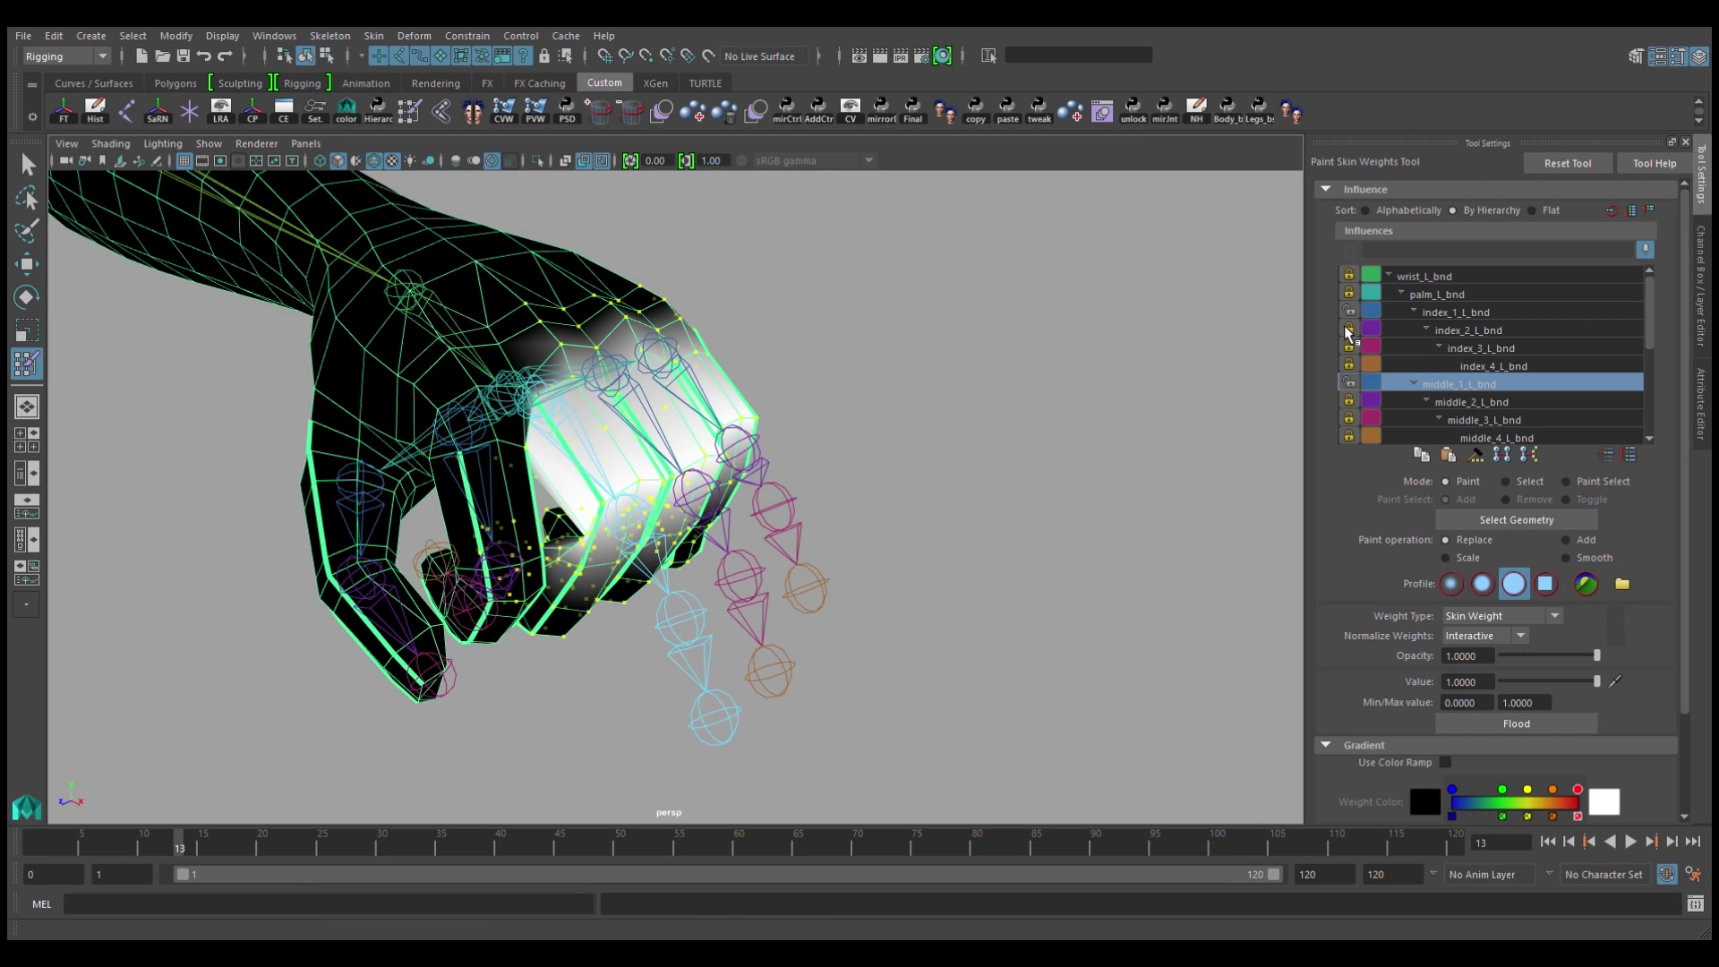
{"action": "left_click", "coordinate": [1350, 313]}
{"action": "left_click", "coordinate": [1351, 382]}
Step: Inspect middle_2_L_bnd and middle_3_L_bnd influences, then exit painting at frame 1
{"action": "left_click", "coordinate": [1483, 408]}
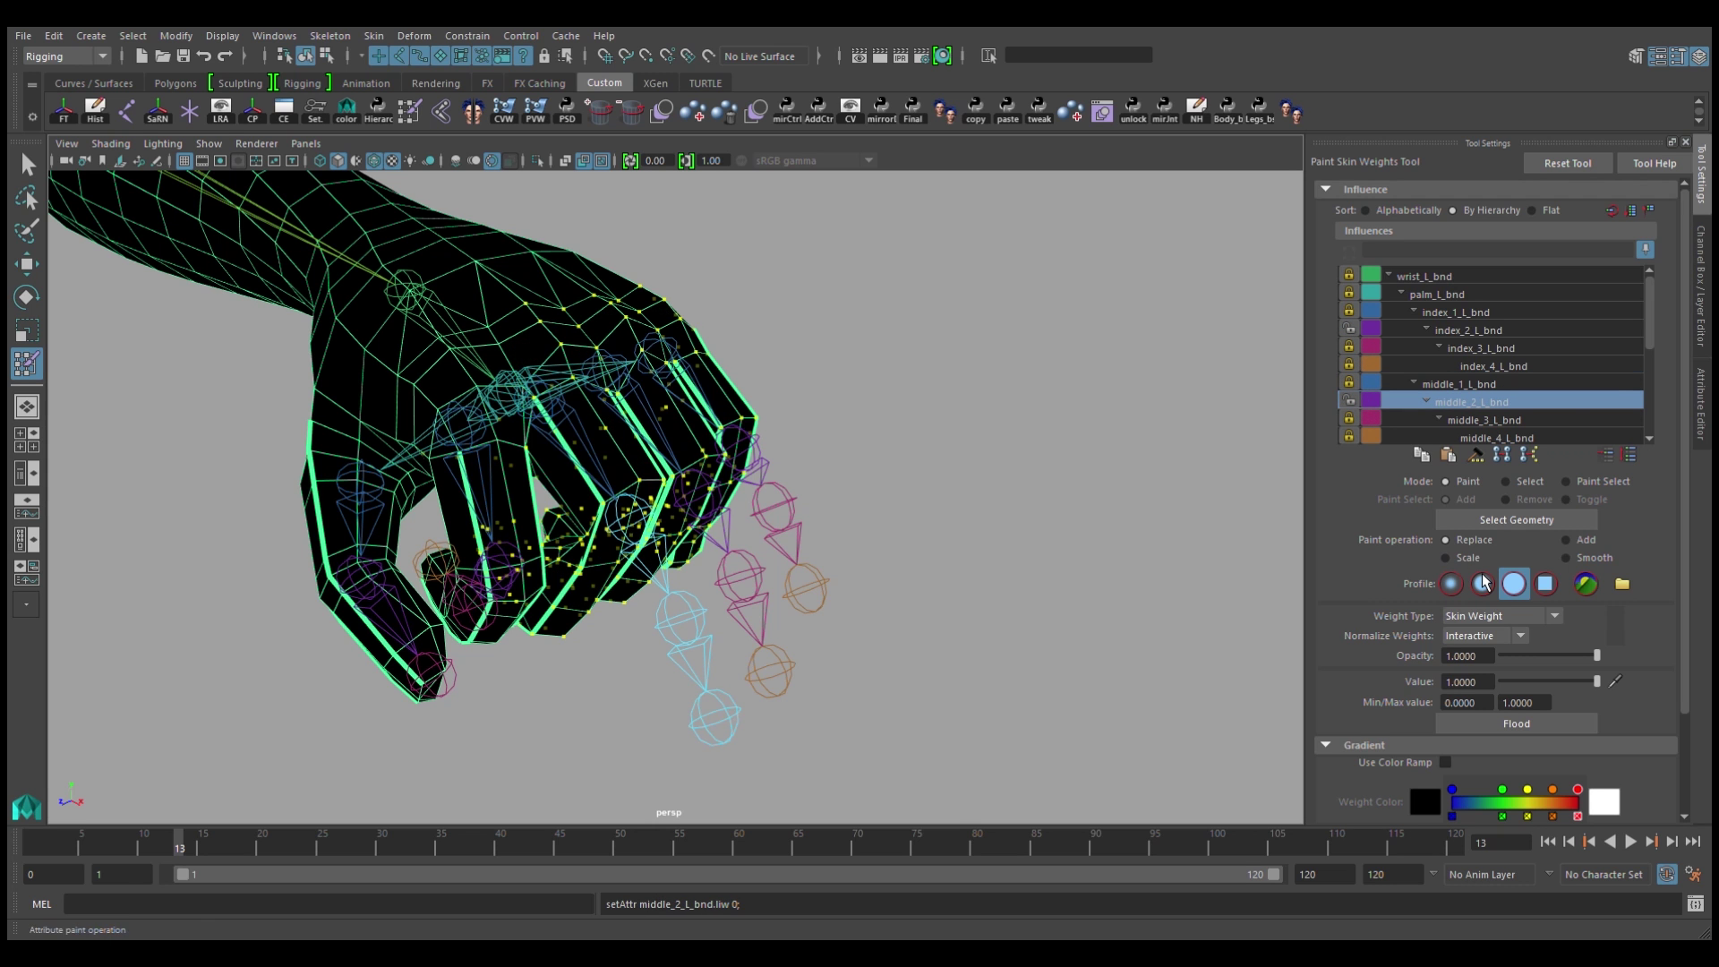
{"action": "key", "text": "alt+period"}
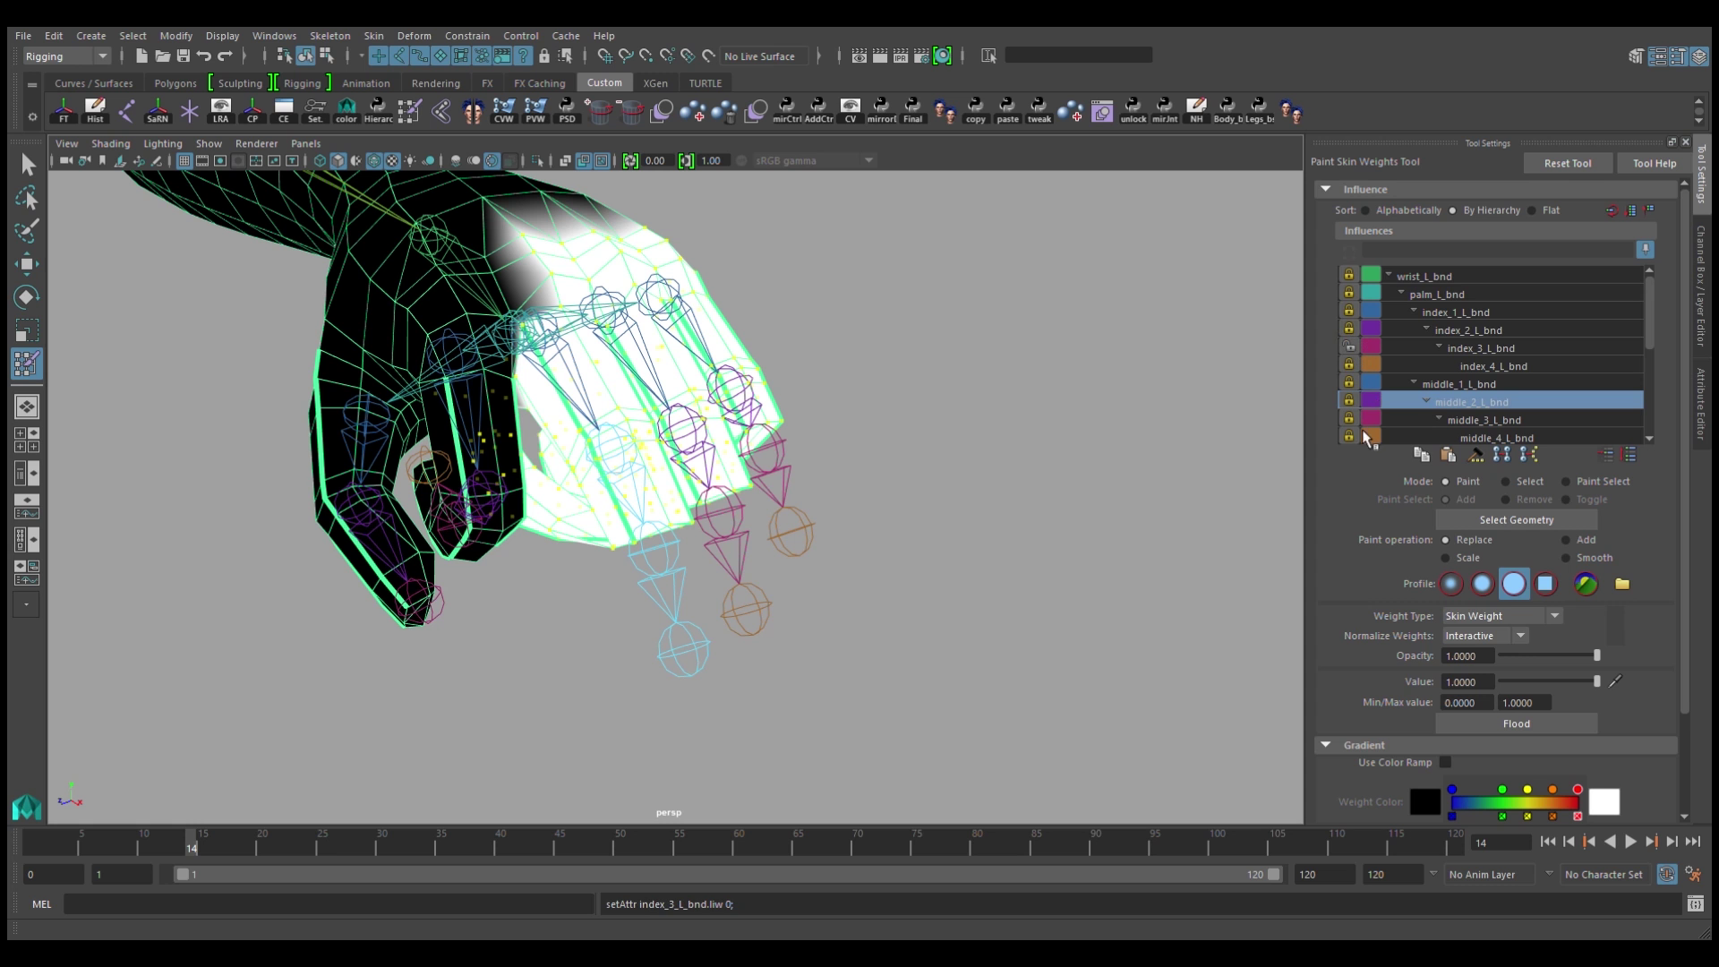
{"action": "left_click", "coordinate": [1481, 419]}
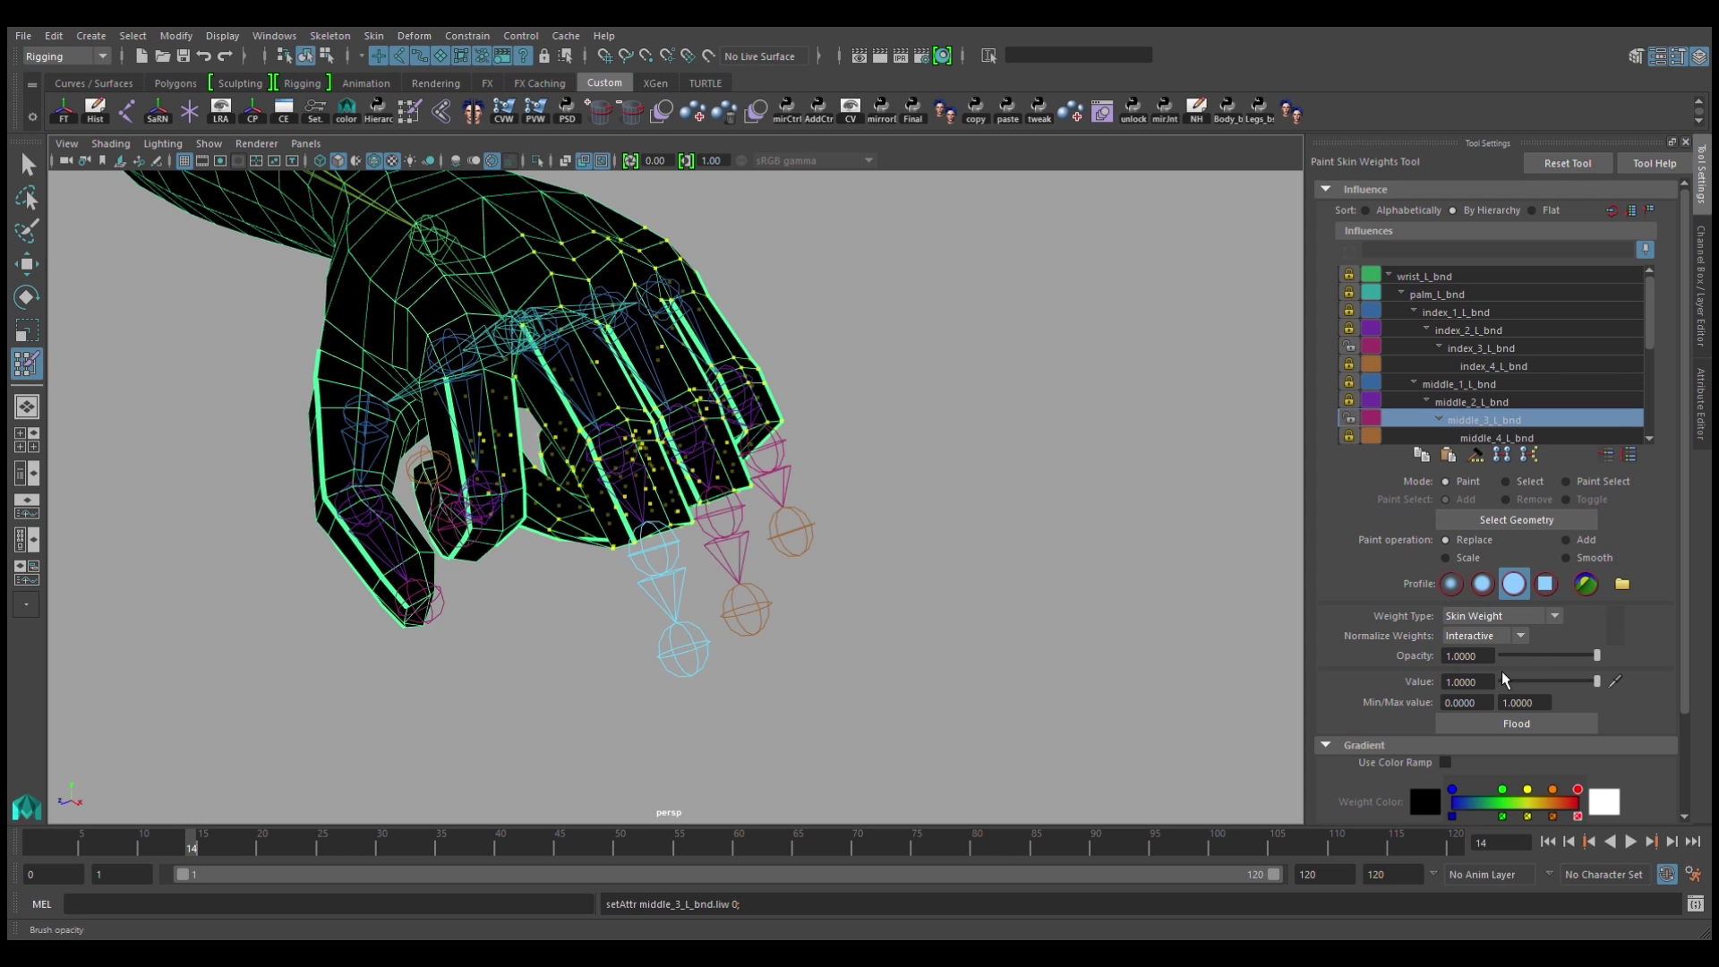
{"action": "left_click_drag", "start_coordinate": [247, 830], "coordinate": [40, 830]}
{"action": "key", "text": "w"}
Step: Rotate a finger joint and scrub the animation to test finger bending
{"action": "left_click", "coordinate": [886, 480]}
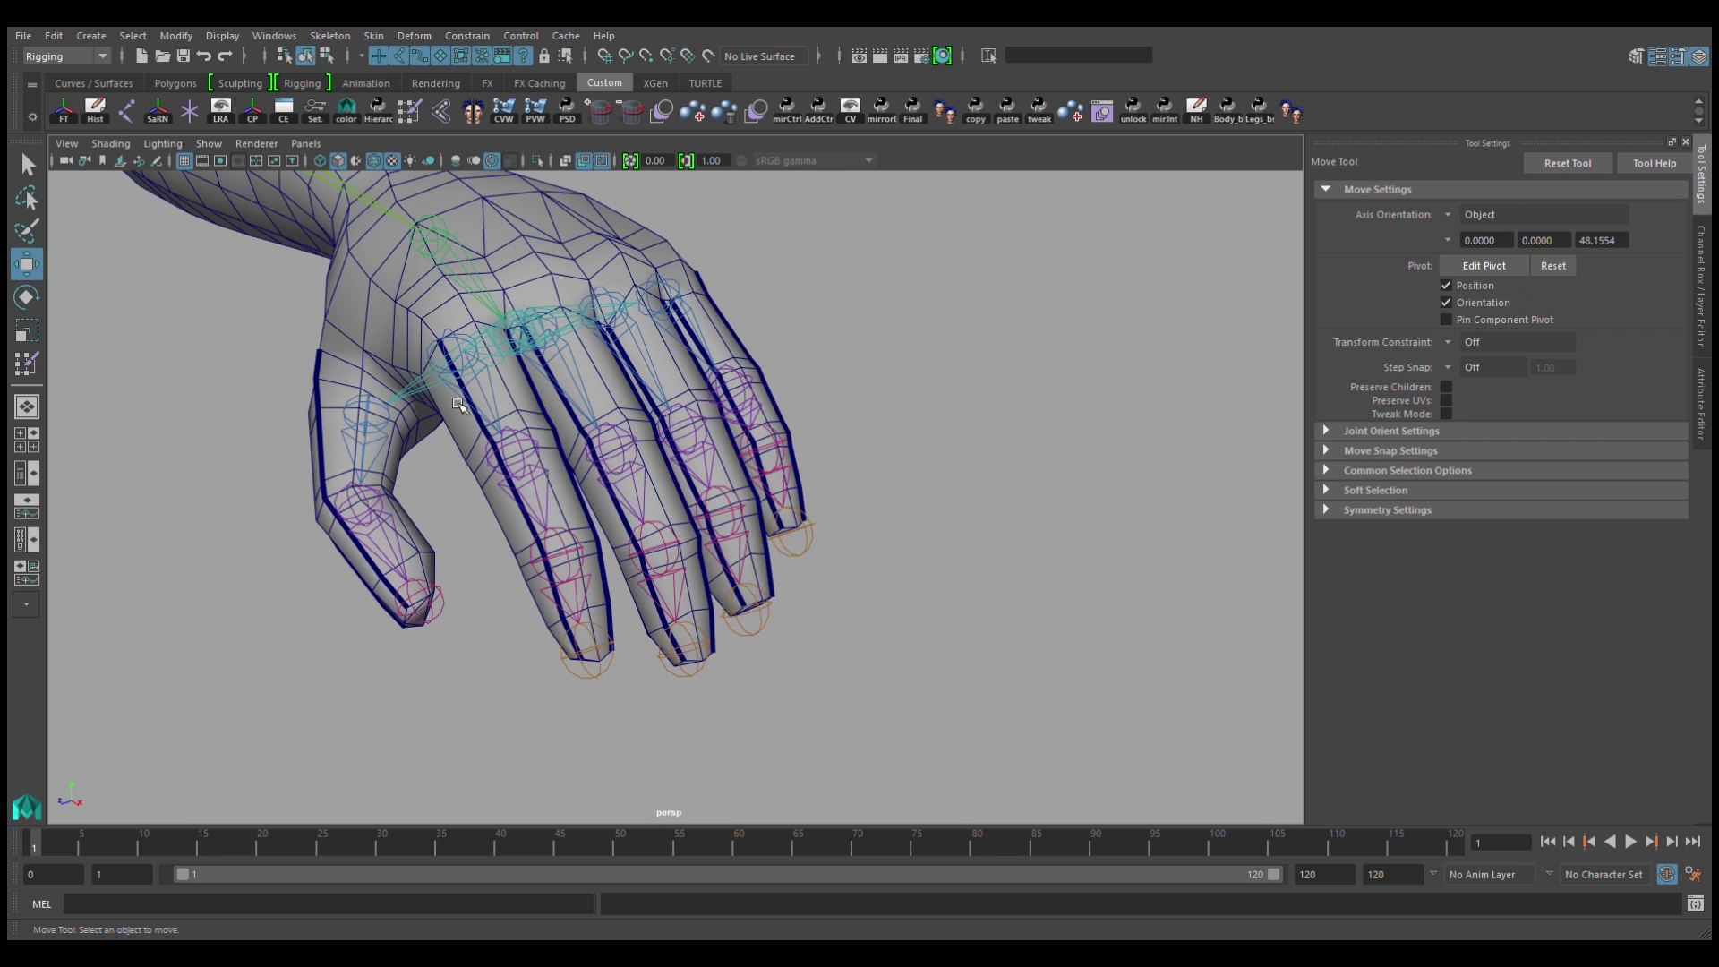
{"action": "left_click", "coordinate": [506, 422]}
{"action": "key", "text": "e"}
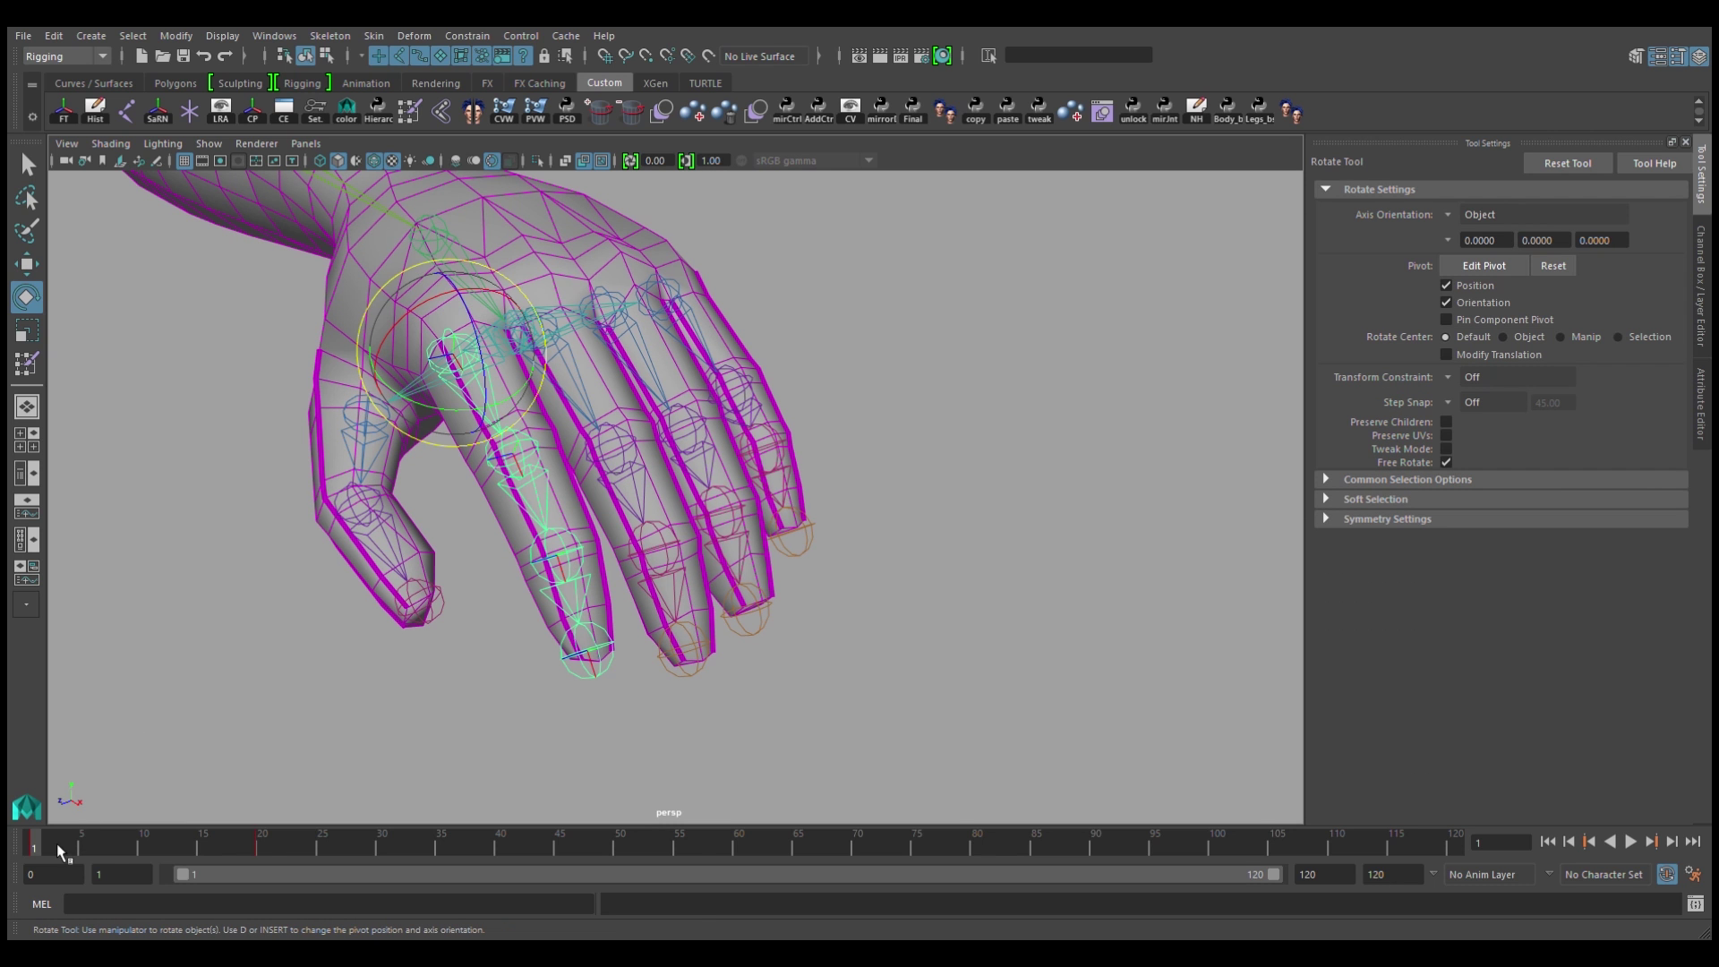
{"action": "mouse_move", "coordinate": [59, 851]}
{"action": "left_mouse_down"}
{"action": "mouse_move", "coordinate": [195, 855]}
{"action": "mouse_move", "coordinate": [33, 850]}
{"action": "left_mouse_up"}
{"action": "left_click", "coordinate": [714, 379]}
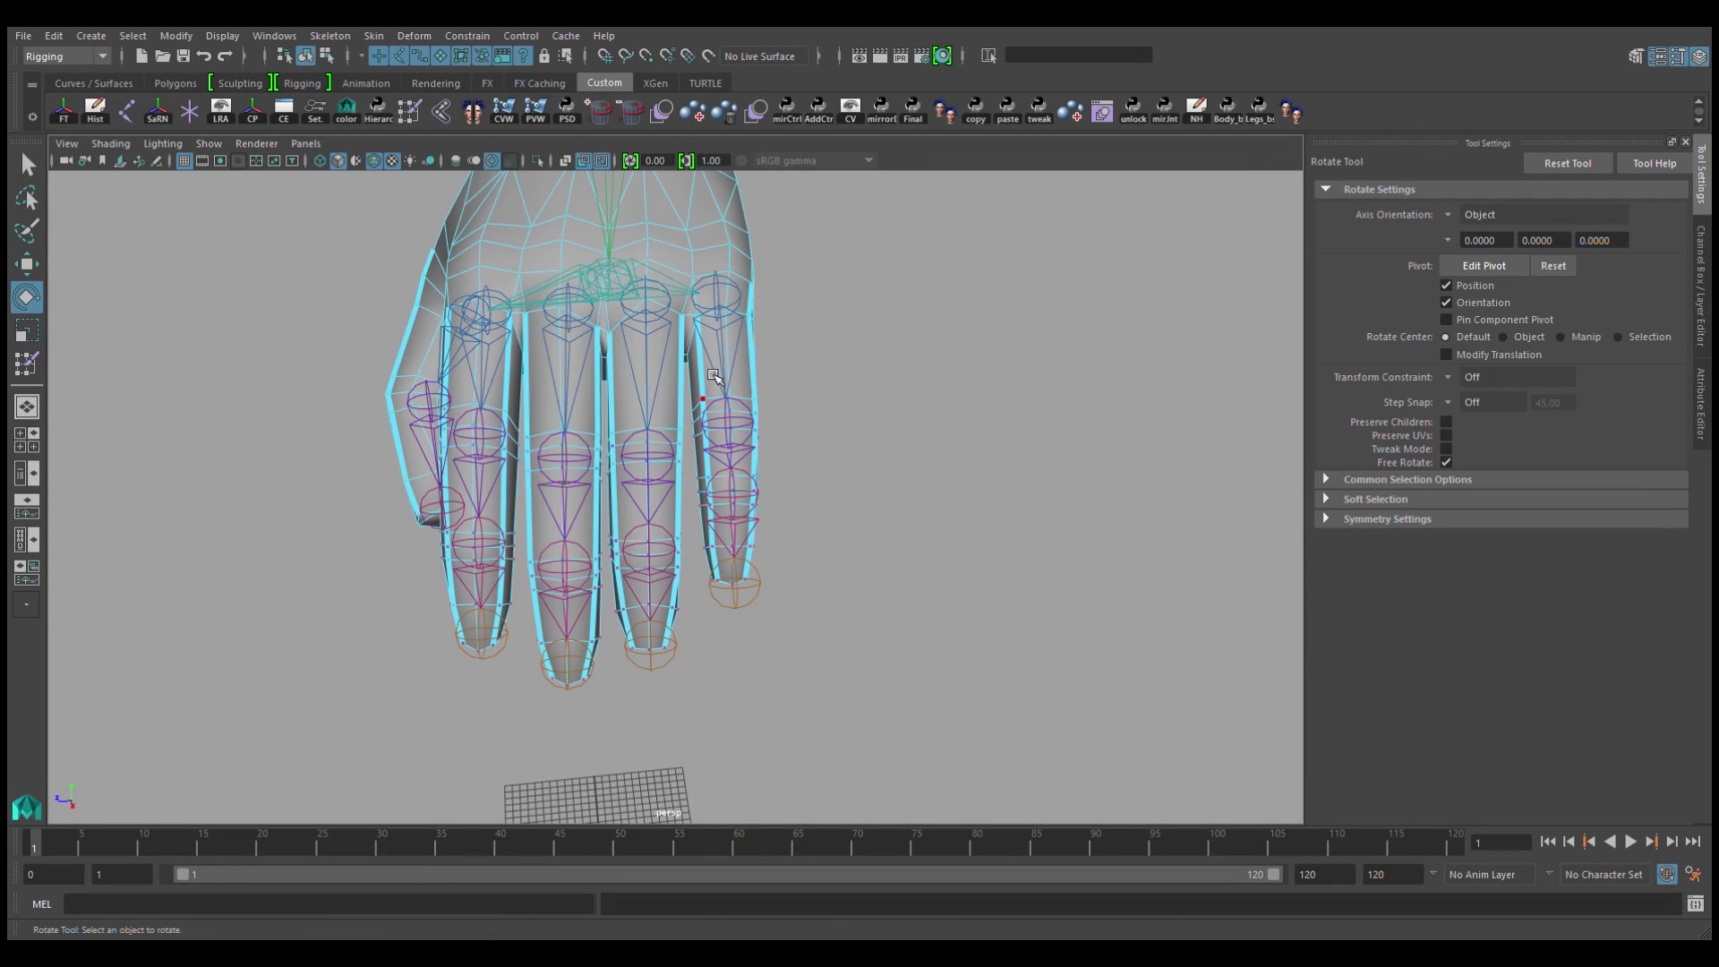
Step: Reselect the finger joints and resume painting with middle_3_L_bnd selected
{"action": "left_click_drag", "start_coordinate": [713, 380], "coordinate": [672, 336], "text": "alt"}
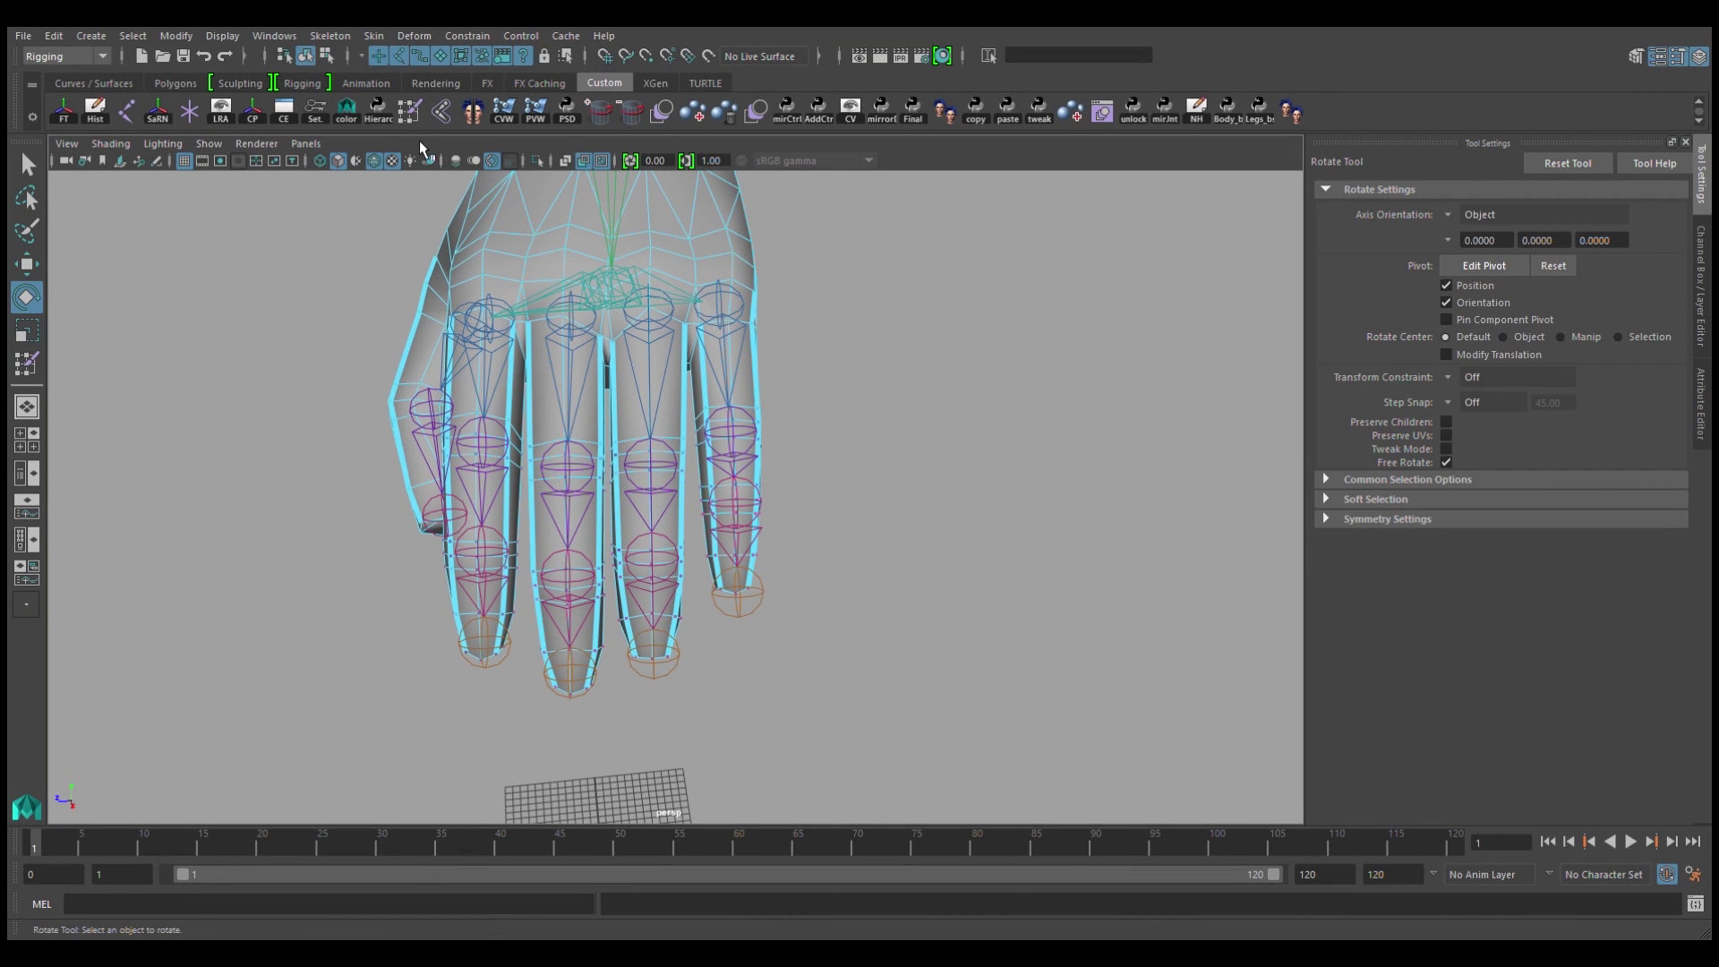
{"action": "mouse_move", "coordinate": [877, 633]}
{"action": "left_mouse_down", "text": "alt"}
{"action": "mouse_move", "coordinate": [876, 652]}
{"action": "mouse_move", "coordinate": [618, 240]}
{"action": "left_mouse_up", "text": "alt"}
{"action": "left_click_drag", "start_coordinate": [618, 241], "coordinate": [765, 408], "text": "alt"}
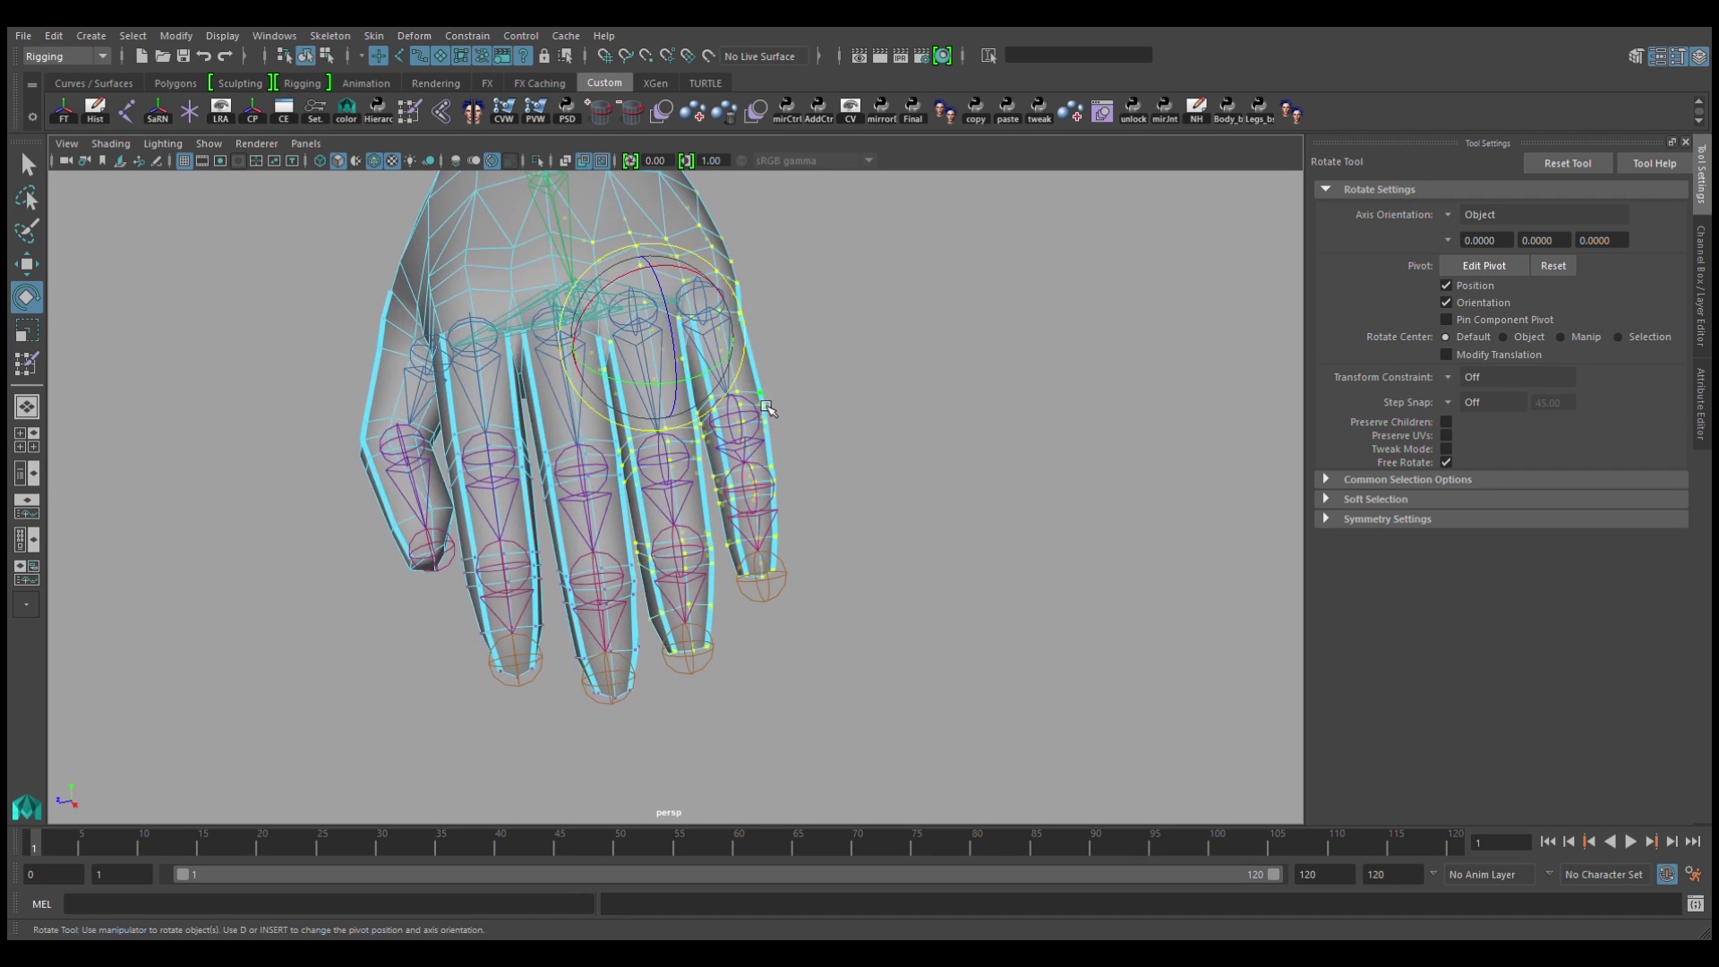
{"action": "left_click", "coordinate": [1364, 399]}
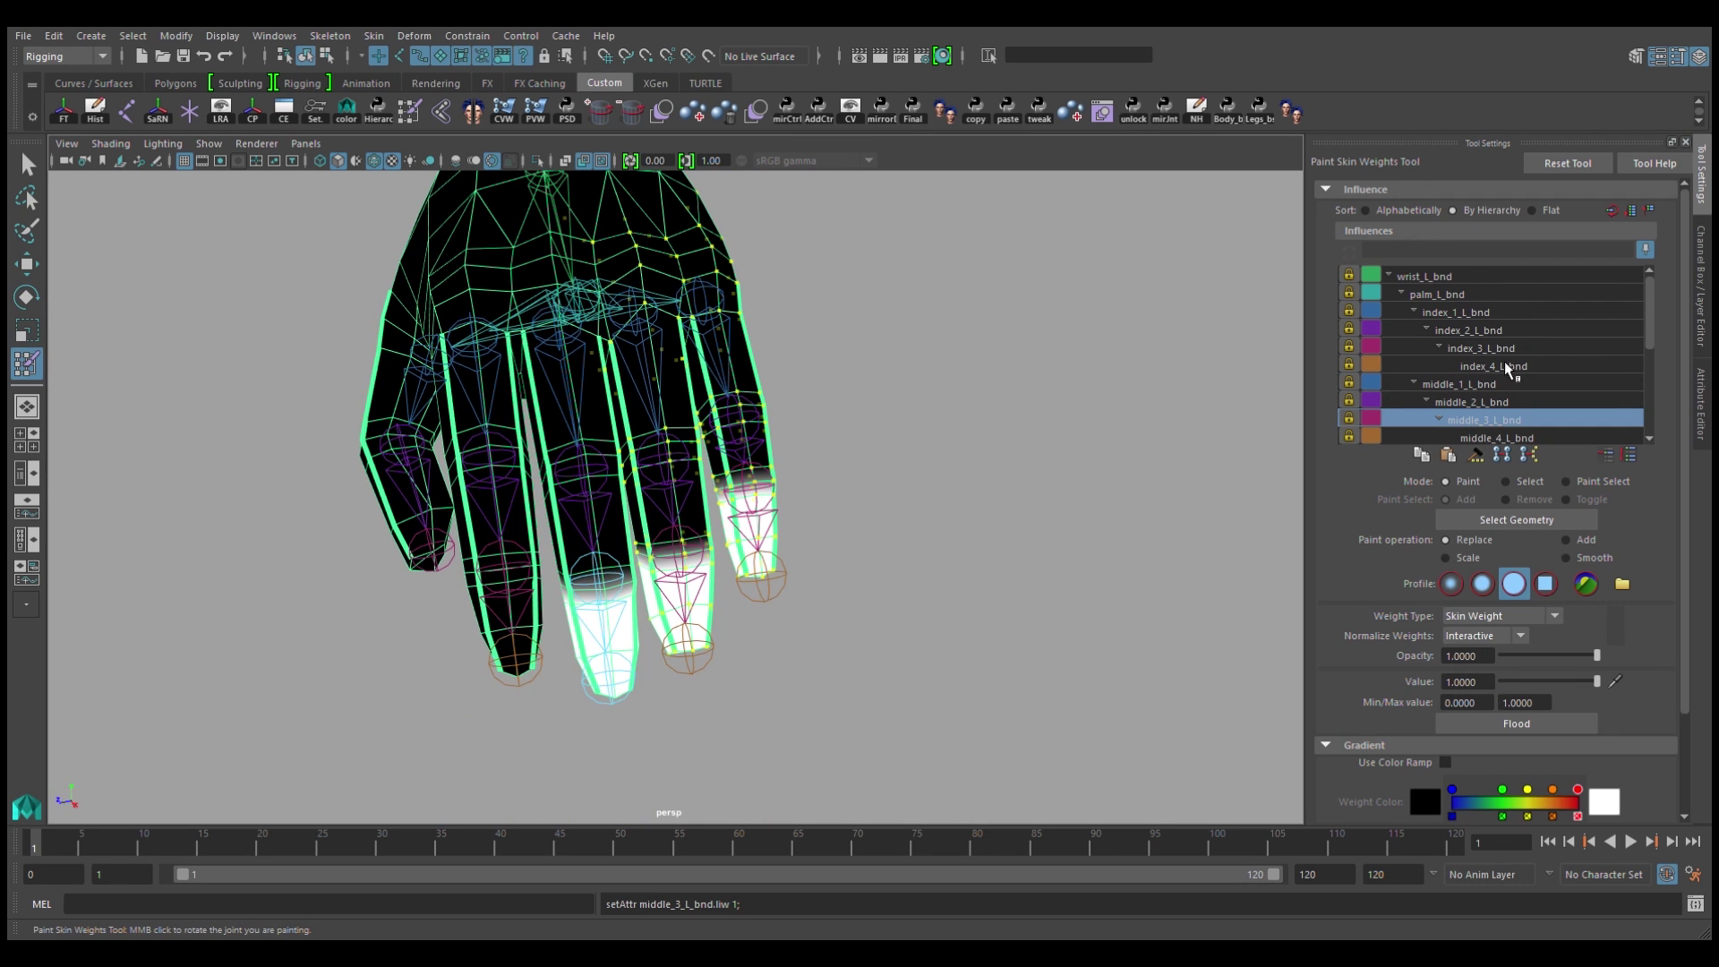
{"action": "left_click_drag", "start_coordinate": [1651, 307], "coordinate": [1666, 352]}
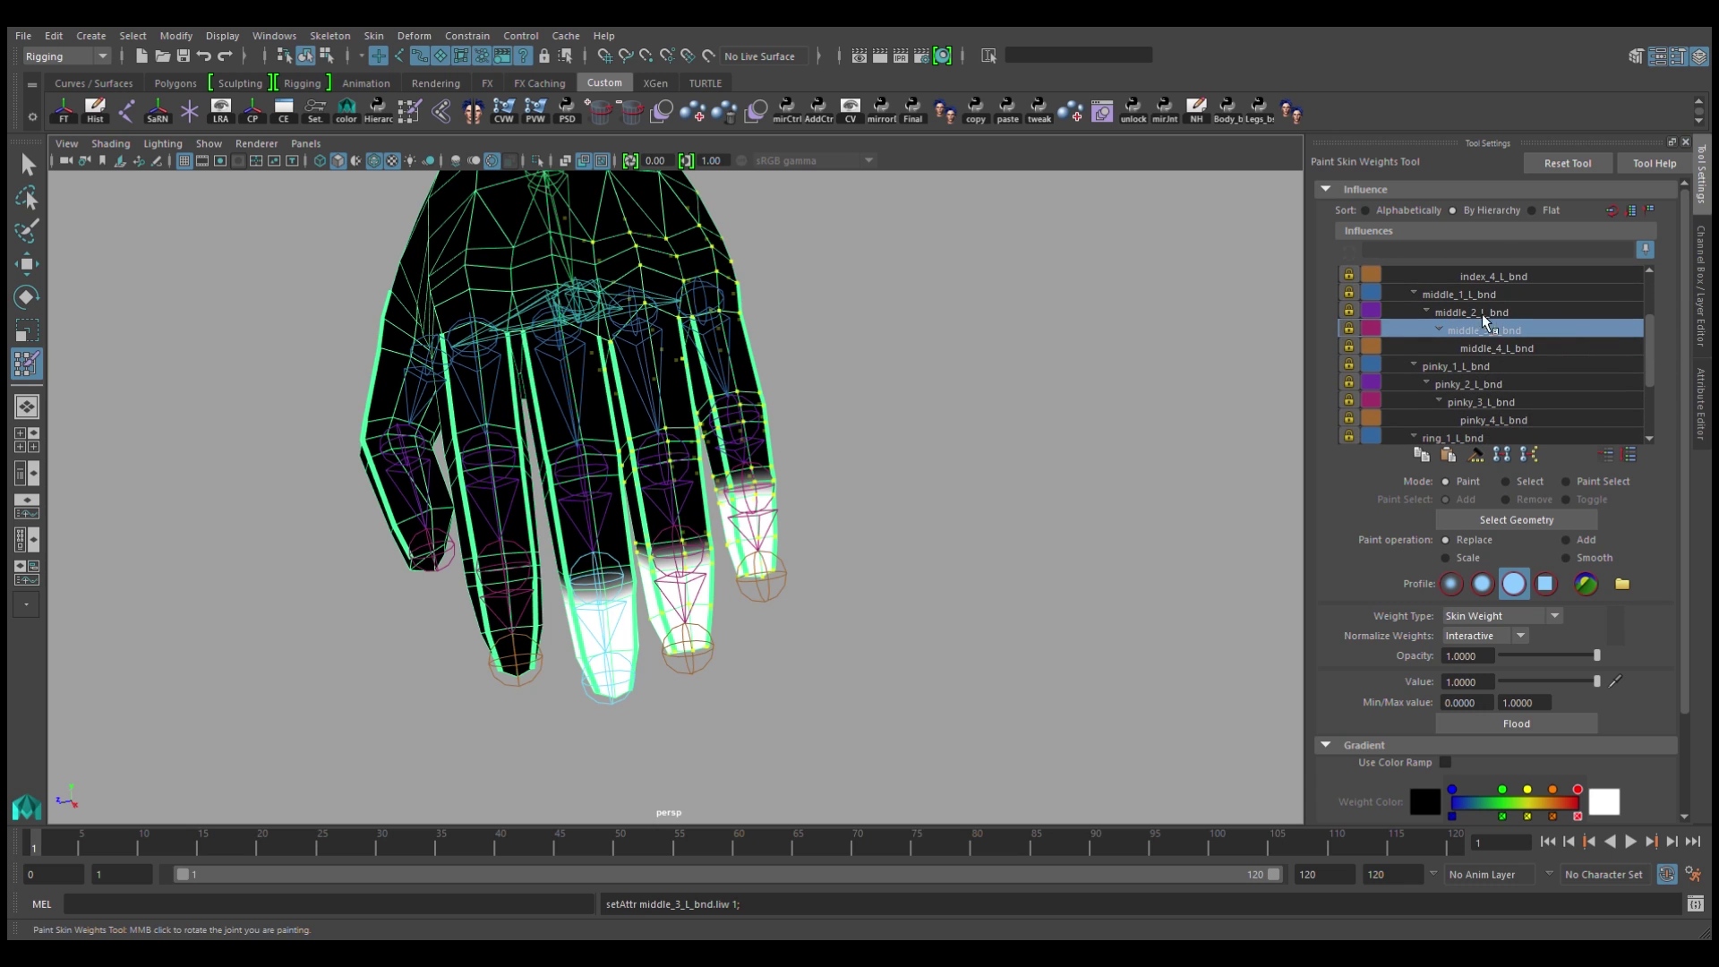
Step: Flood ring_1_L_bnd with full weight and lock middle_1_L_bnd
{"action": "left_click", "coordinate": [1469, 294]}
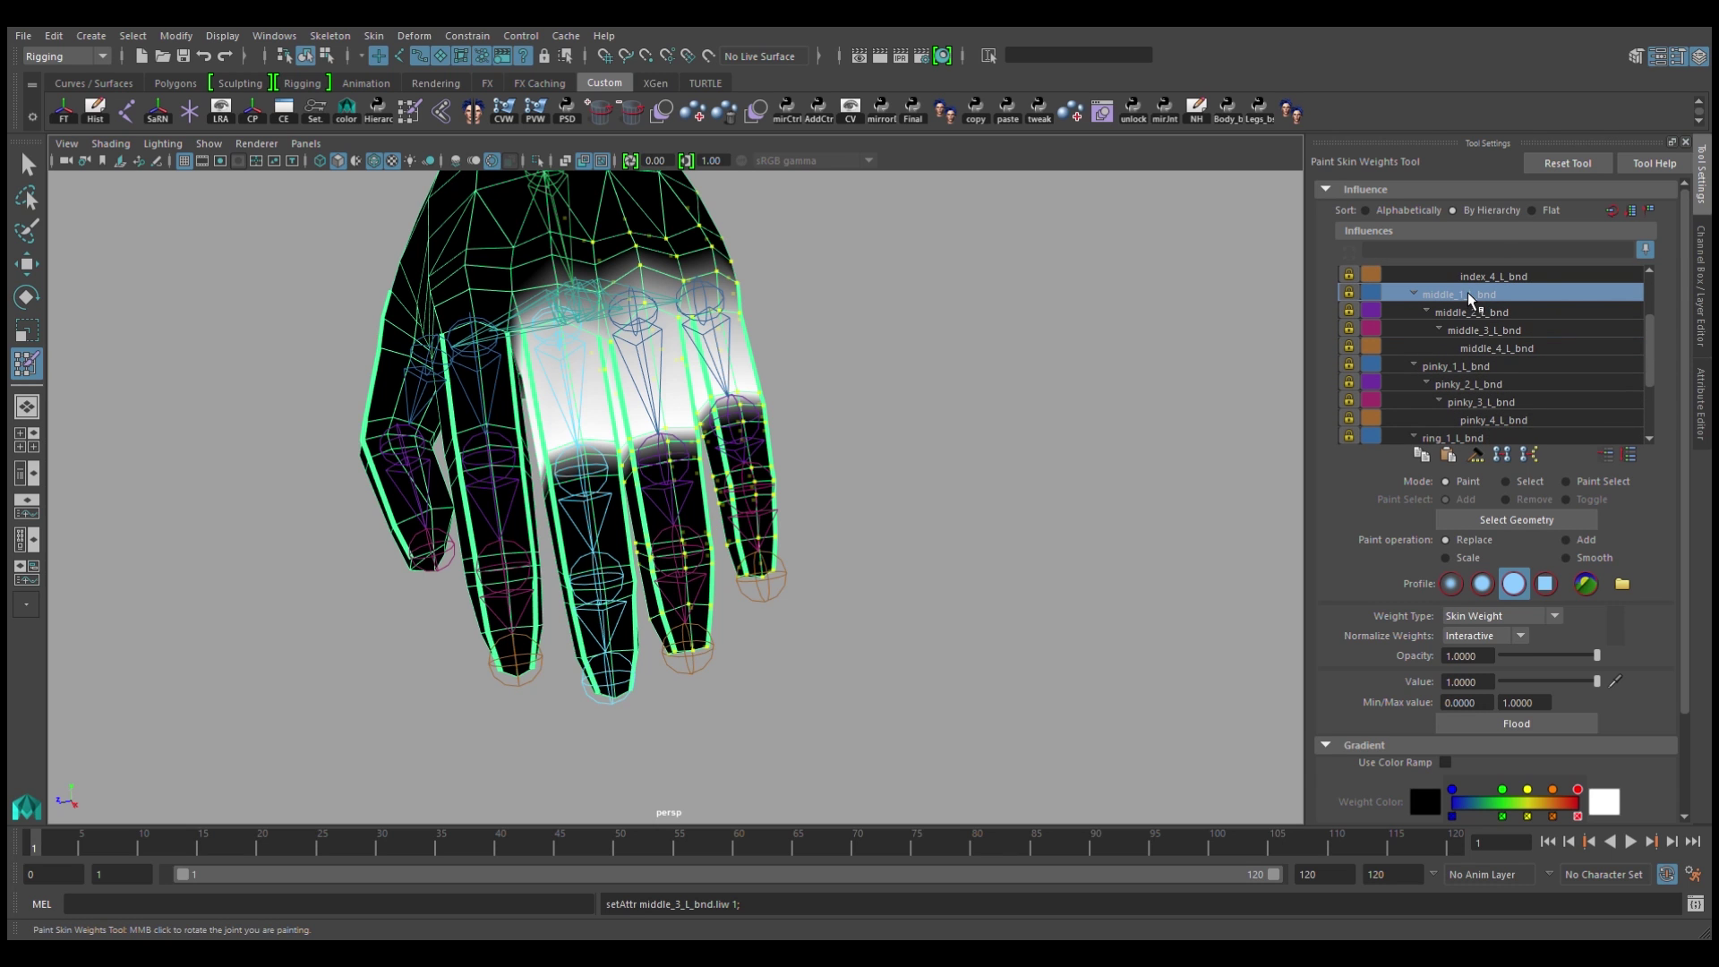
{"action": "mouse_move", "coordinate": [1355, 294]}
{"action": "scroll", "coordinate": [1653, 347], "scroll_direction": "down", "scroll_amount": 2}
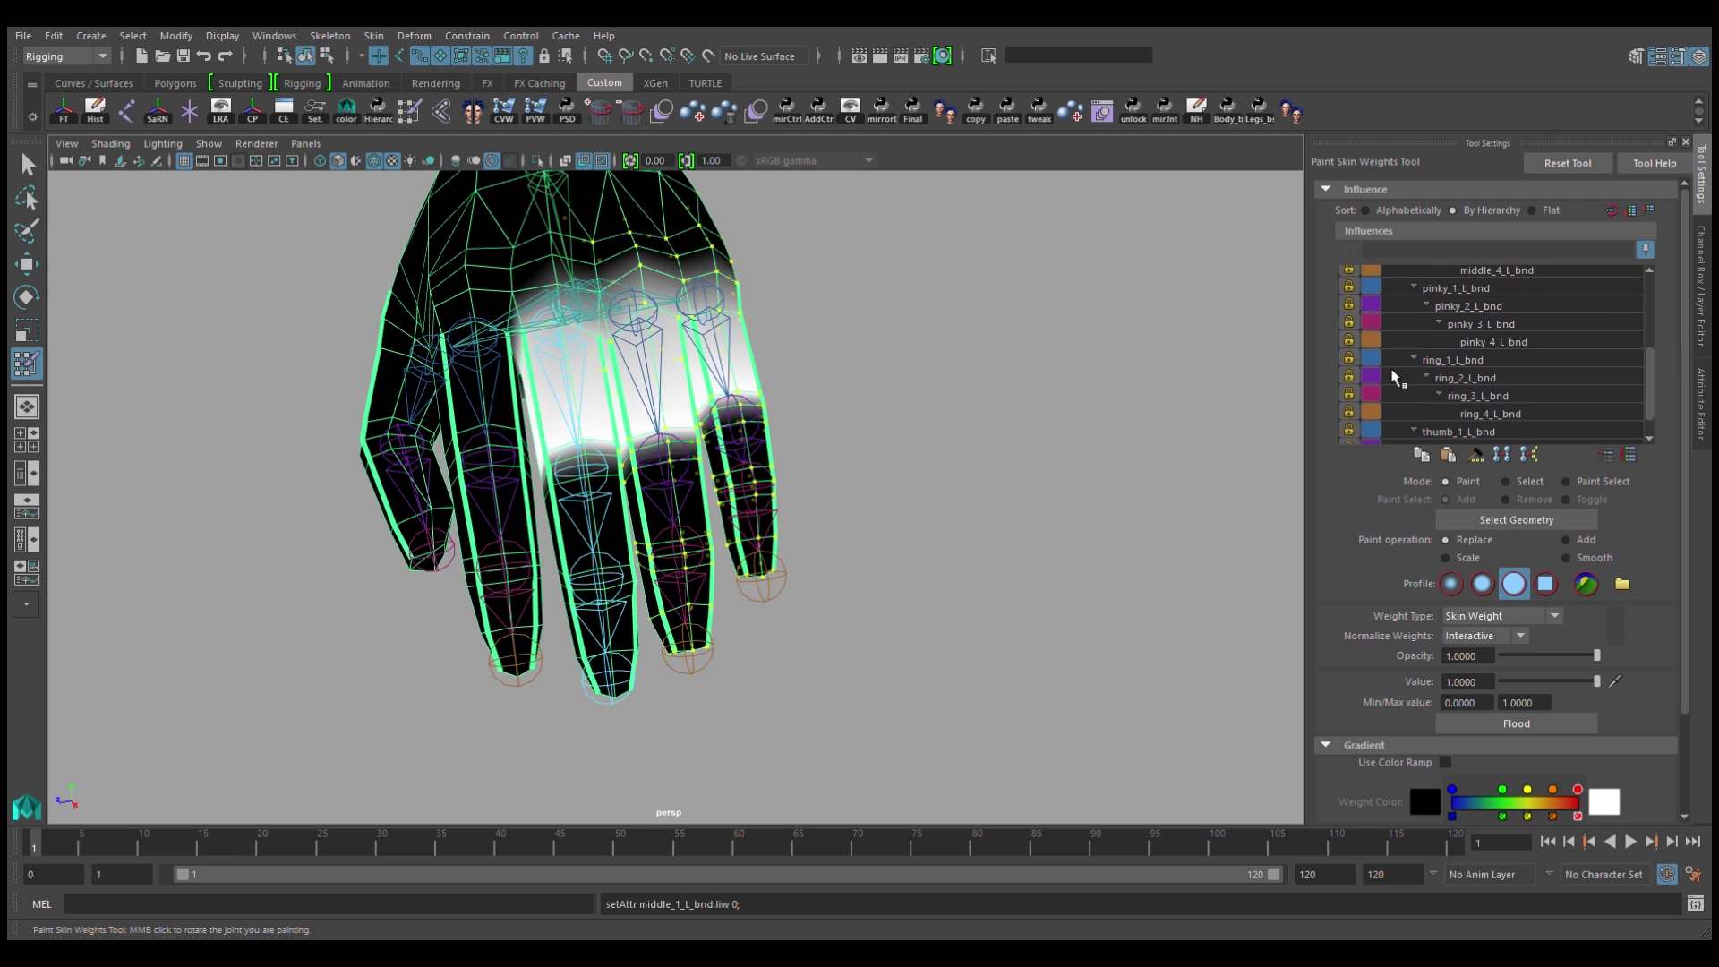
{"action": "left_click", "coordinate": [1440, 360]}
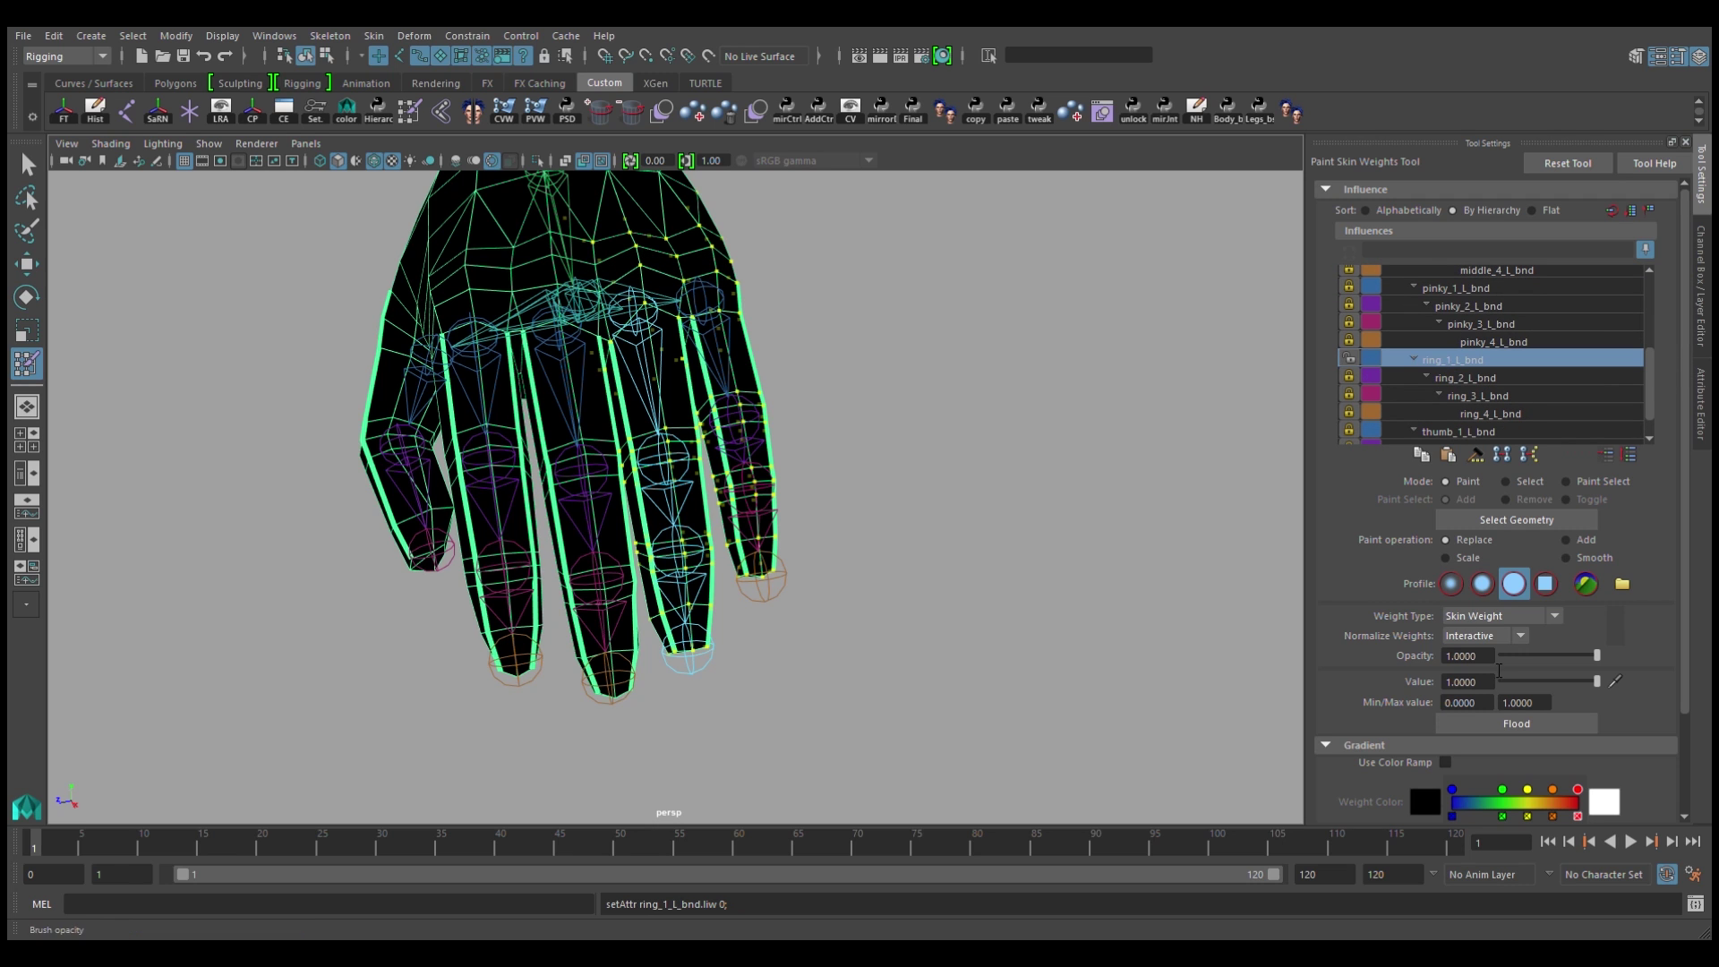
{"action": "left_click", "coordinate": [1541, 727]}
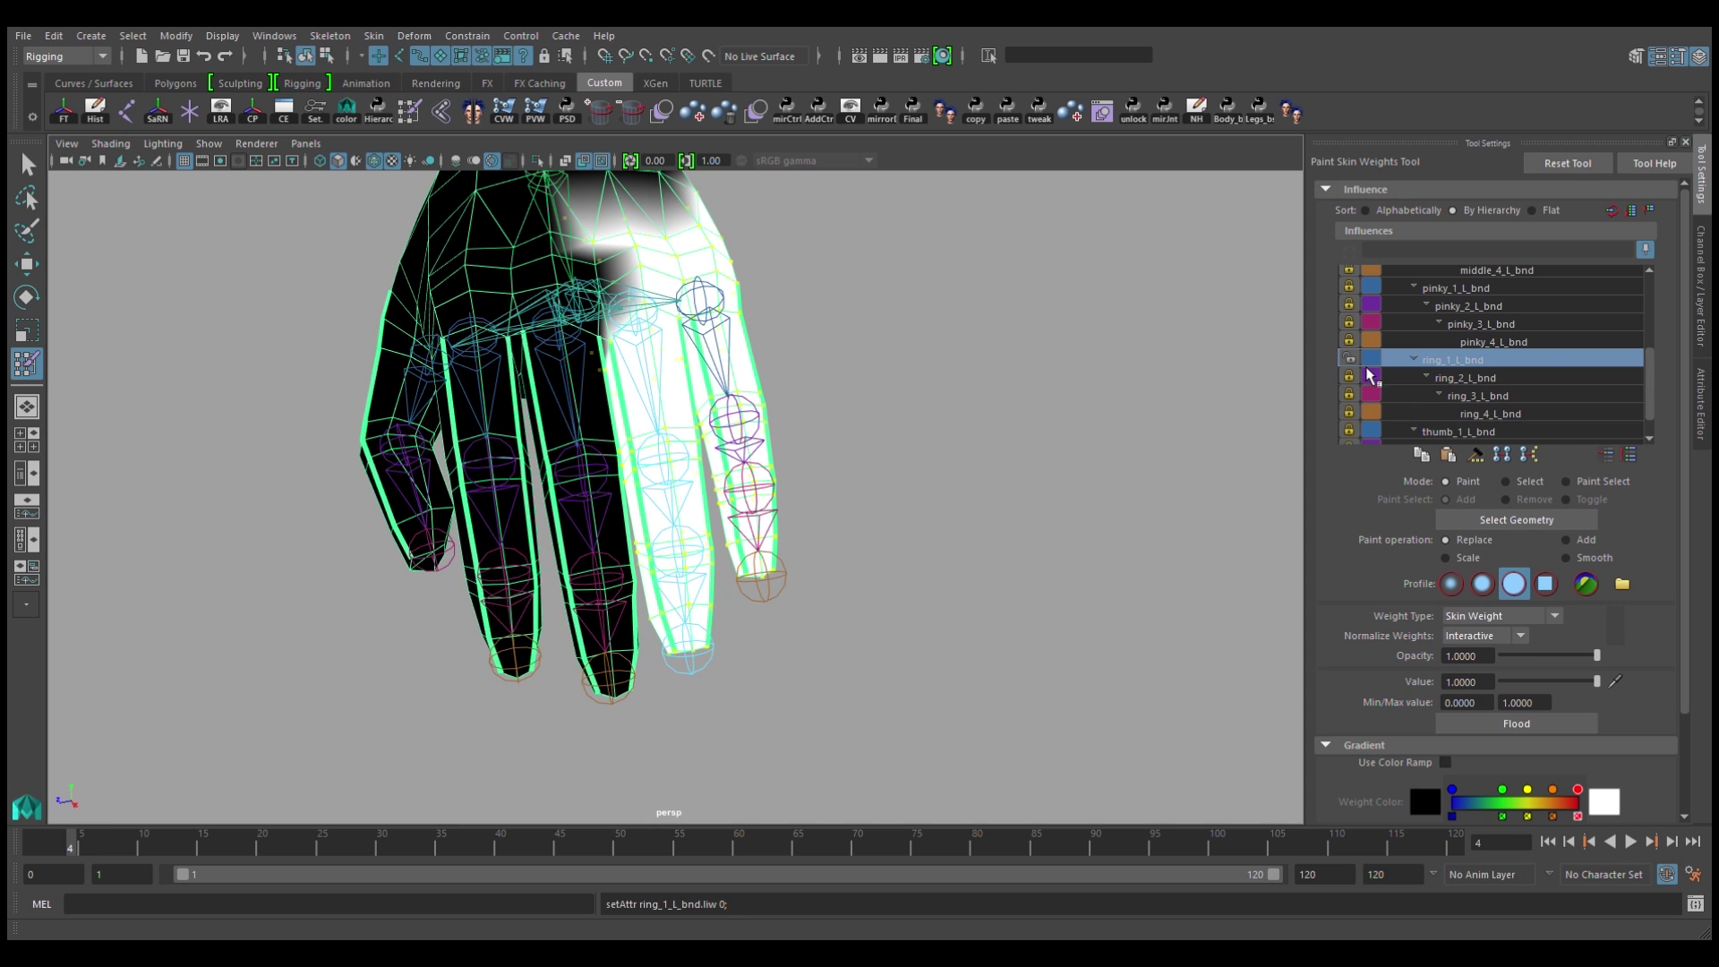
{"action": "scroll", "coordinate": [1370, 374], "scroll_direction": "up", "scroll_amount": 3}
{"action": "left_click", "coordinate": [1349, 324]}
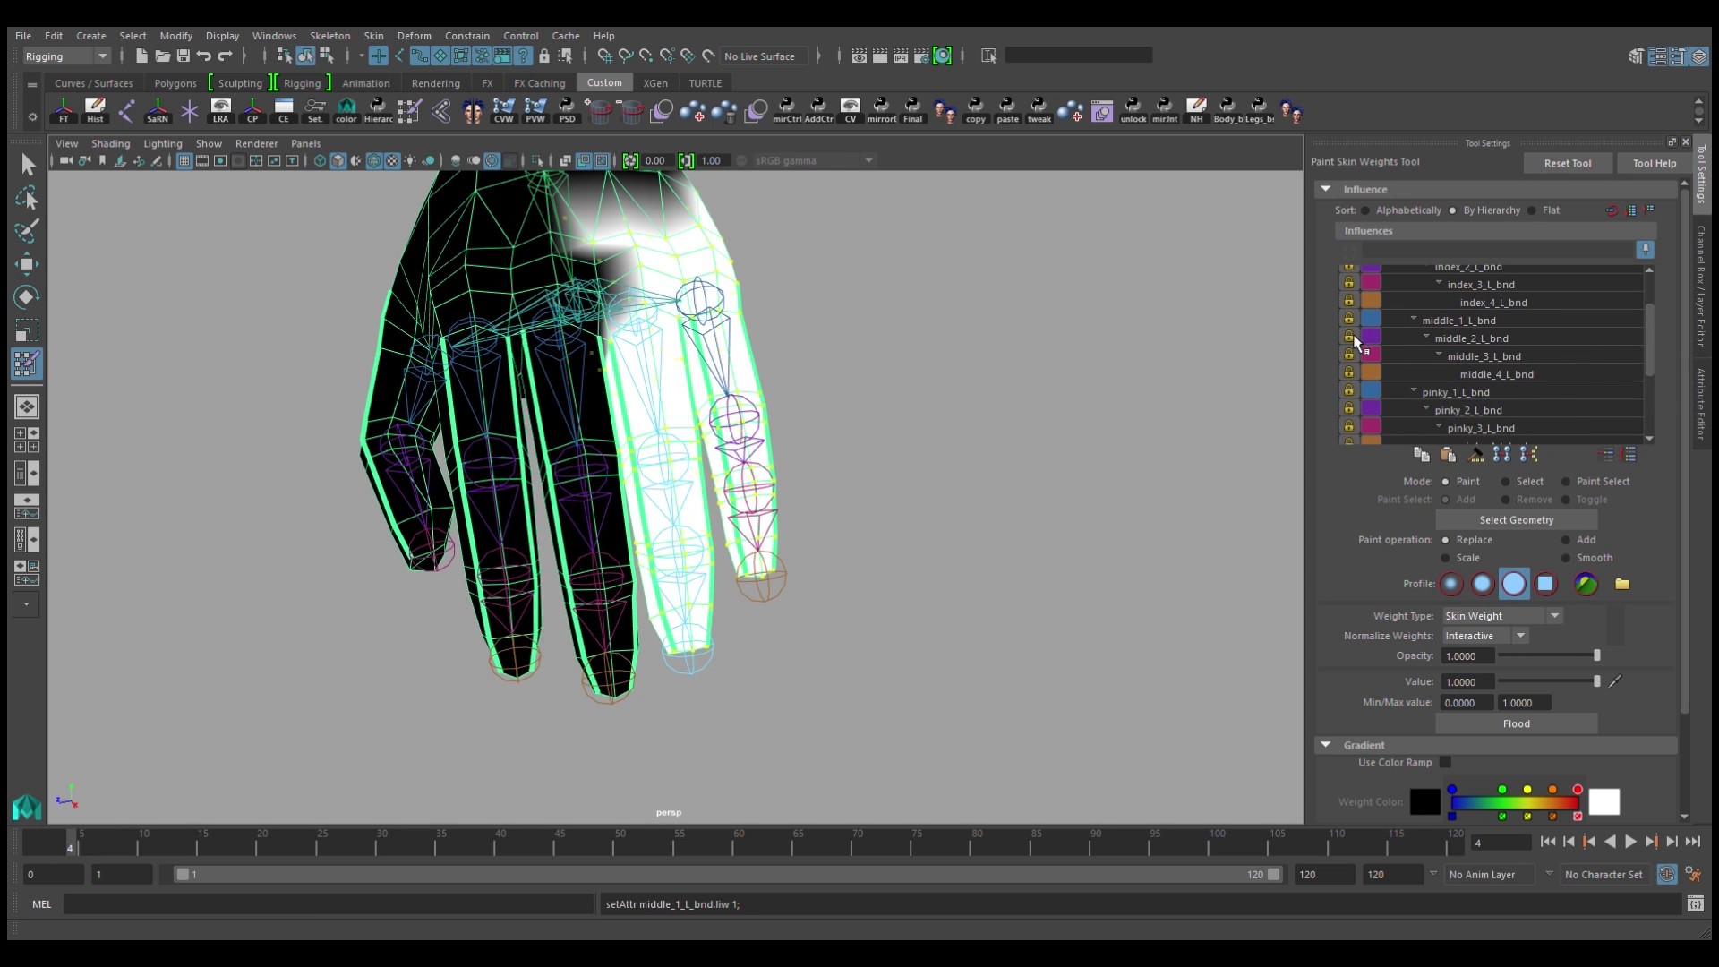
{"action": "scroll", "coordinate": [1658, 338], "scroll_direction": "down", "scroll_amount": 3}
Step: Flood and lock ring_2_L_bnd, toggle middle_3_L_bnd's lock, then exit painting
{"action": "left_click", "coordinate": [1518, 353]}
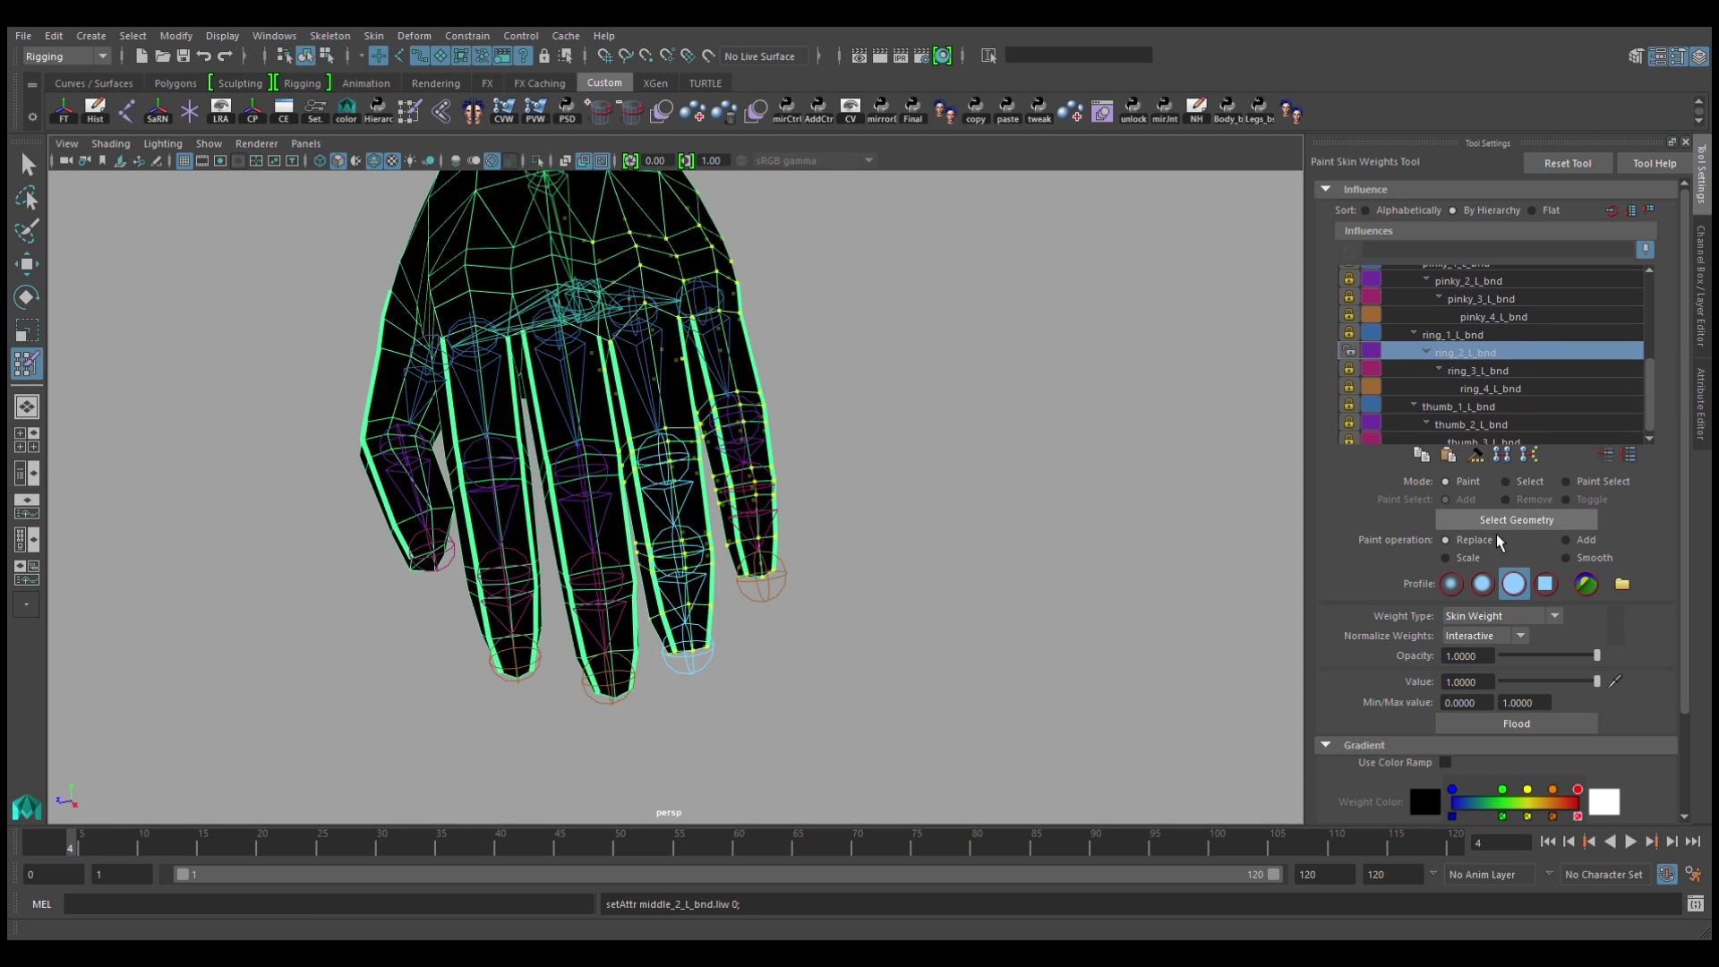
{"action": "left_click", "coordinate": [1516, 723]}
{"action": "left_click", "coordinate": [1350, 352]}
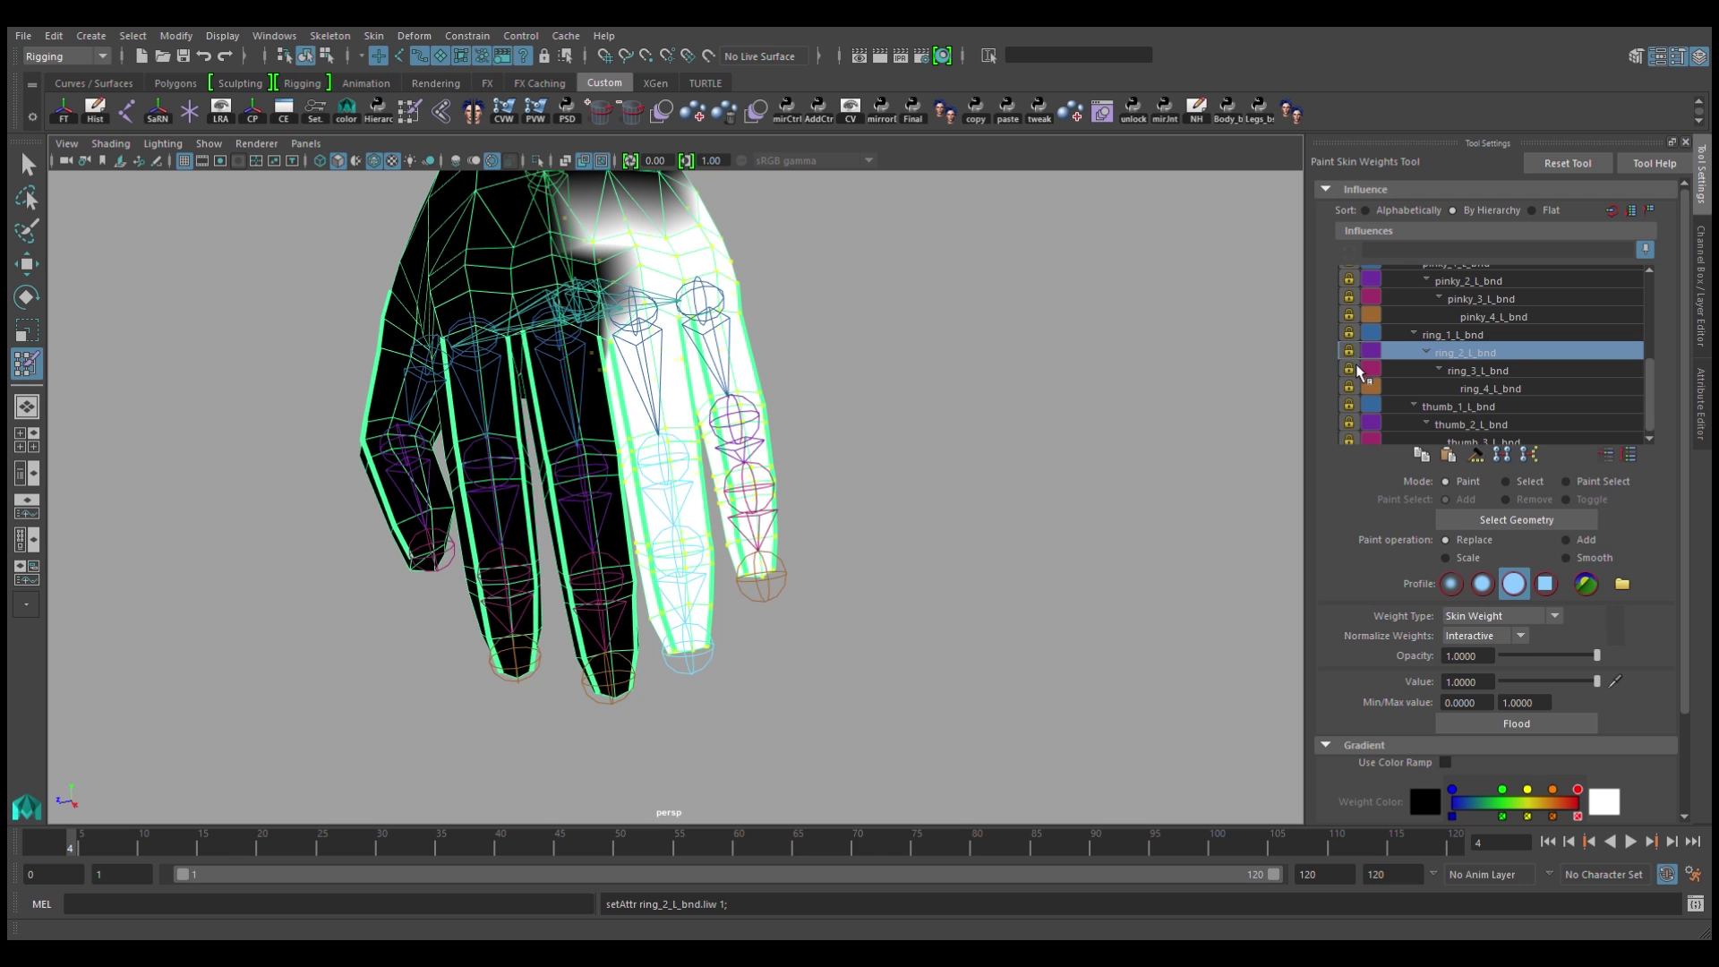
{"action": "scroll", "coordinate": [1546, 390], "scroll_direction": "up", "scroll_amount": 2}
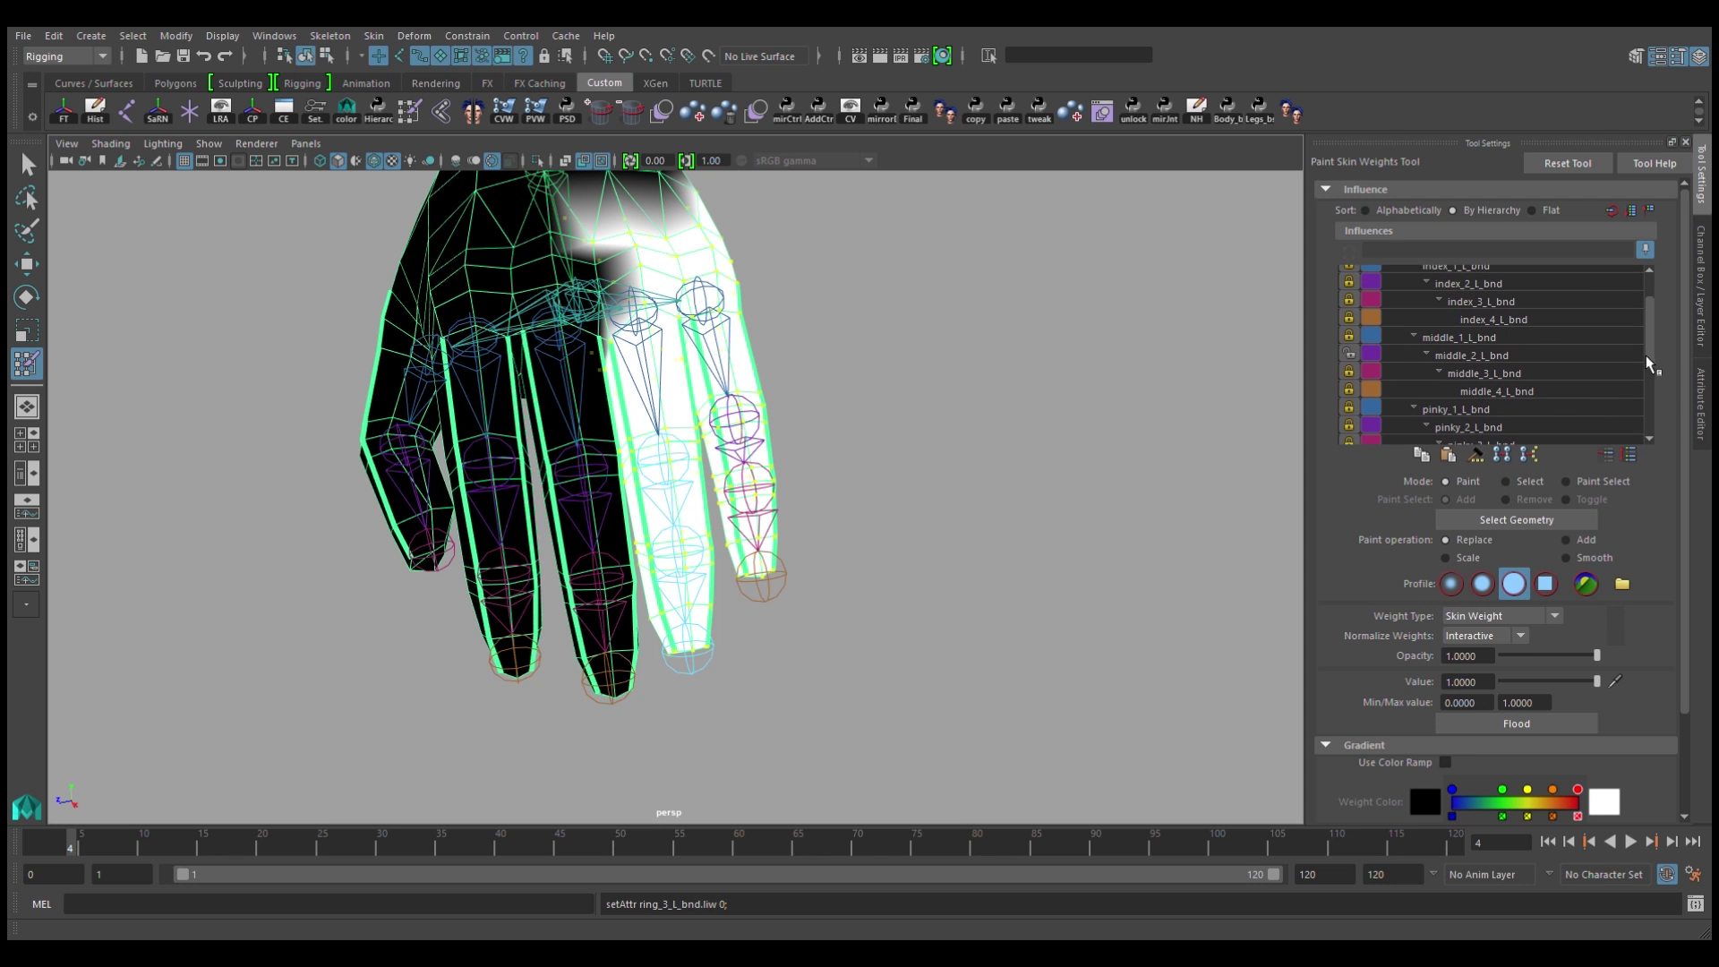
{"action": "left_click", "coordinate": [1350, 378]}
{"action": "scroll", "coordinate": [1487, 386], "scroll_direction": "down", "scroll_amount": 2}
{"action": "left_click_drag", "start_coordinate": [806, 430], "coordinate": [579, 350], "text": "alt"}
{"action": "key", "text": "w"}
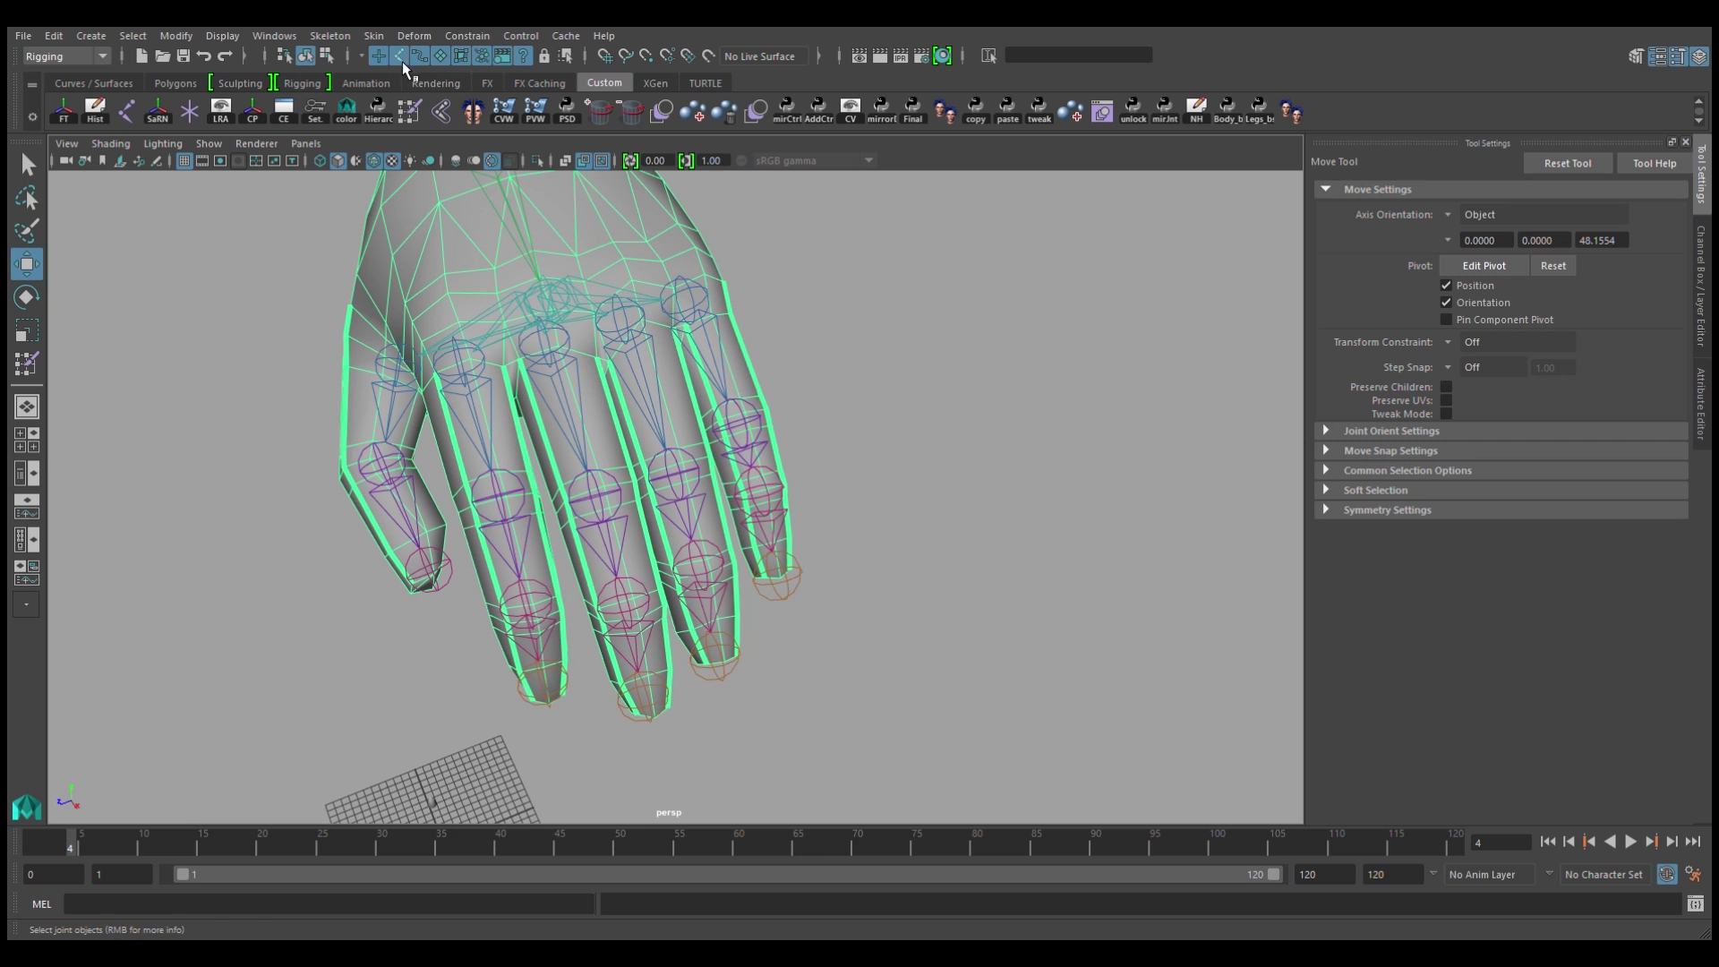
Step: Bend the middle finger joints to test deformation, then undo the rotation
{"action": "left_click", "coordinate": [607, 471]}
{"action": "key", "text": "e"}
{"action": "mouse_move", "coordinate": [579, 404]}
{"action": "left_mouse_down"}
{"action": "mouse_move", "coordinate": [597, 524]}
{"action": "mouse_move", "coordinate": [634, 333]}
{"action": "mouse_move", "coordinate": [598, 407]}
{"action": "left_mouse_up"}
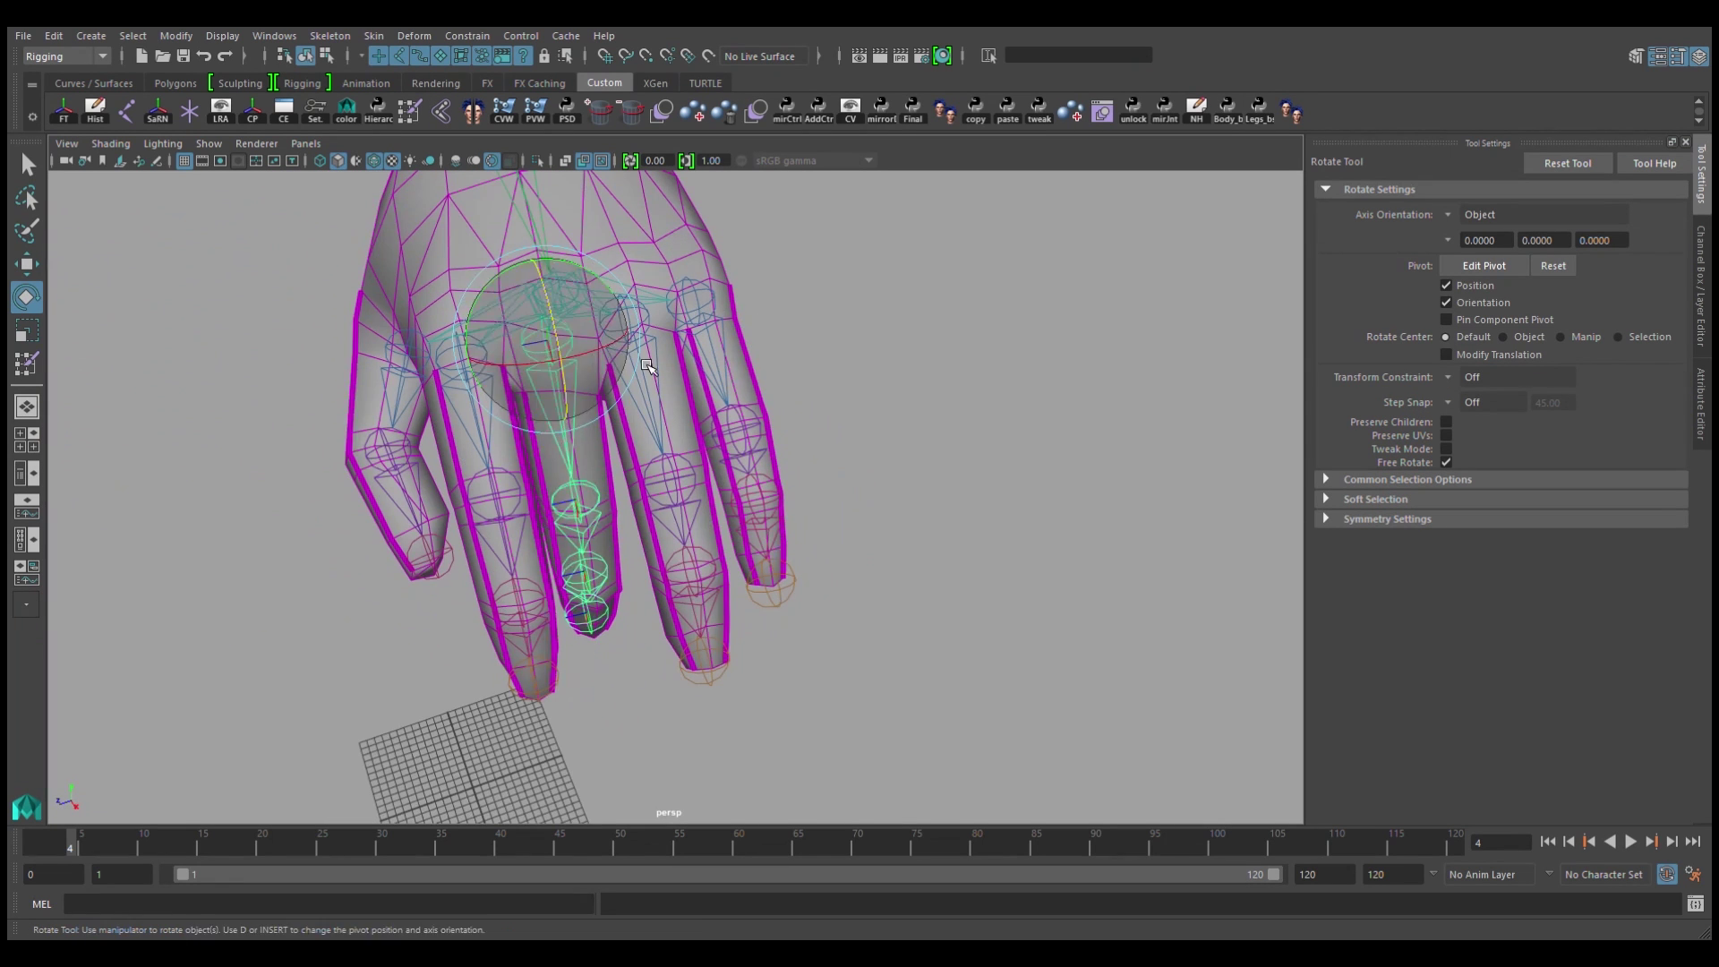
{"action": "left_click", "coordinate": [651, 418]}
{"action": "left_click_drag", "start_coordinate": [665, 363], "coordinate": [764, 414]}
{"action": "key", "text": "ctrl+z"}
Step: Unlock the pinky_1_L_bnd and neighbouring pinky joint influences in Paint Skin Weights
{"action": "left_click", "coordinate": [725, 390]}
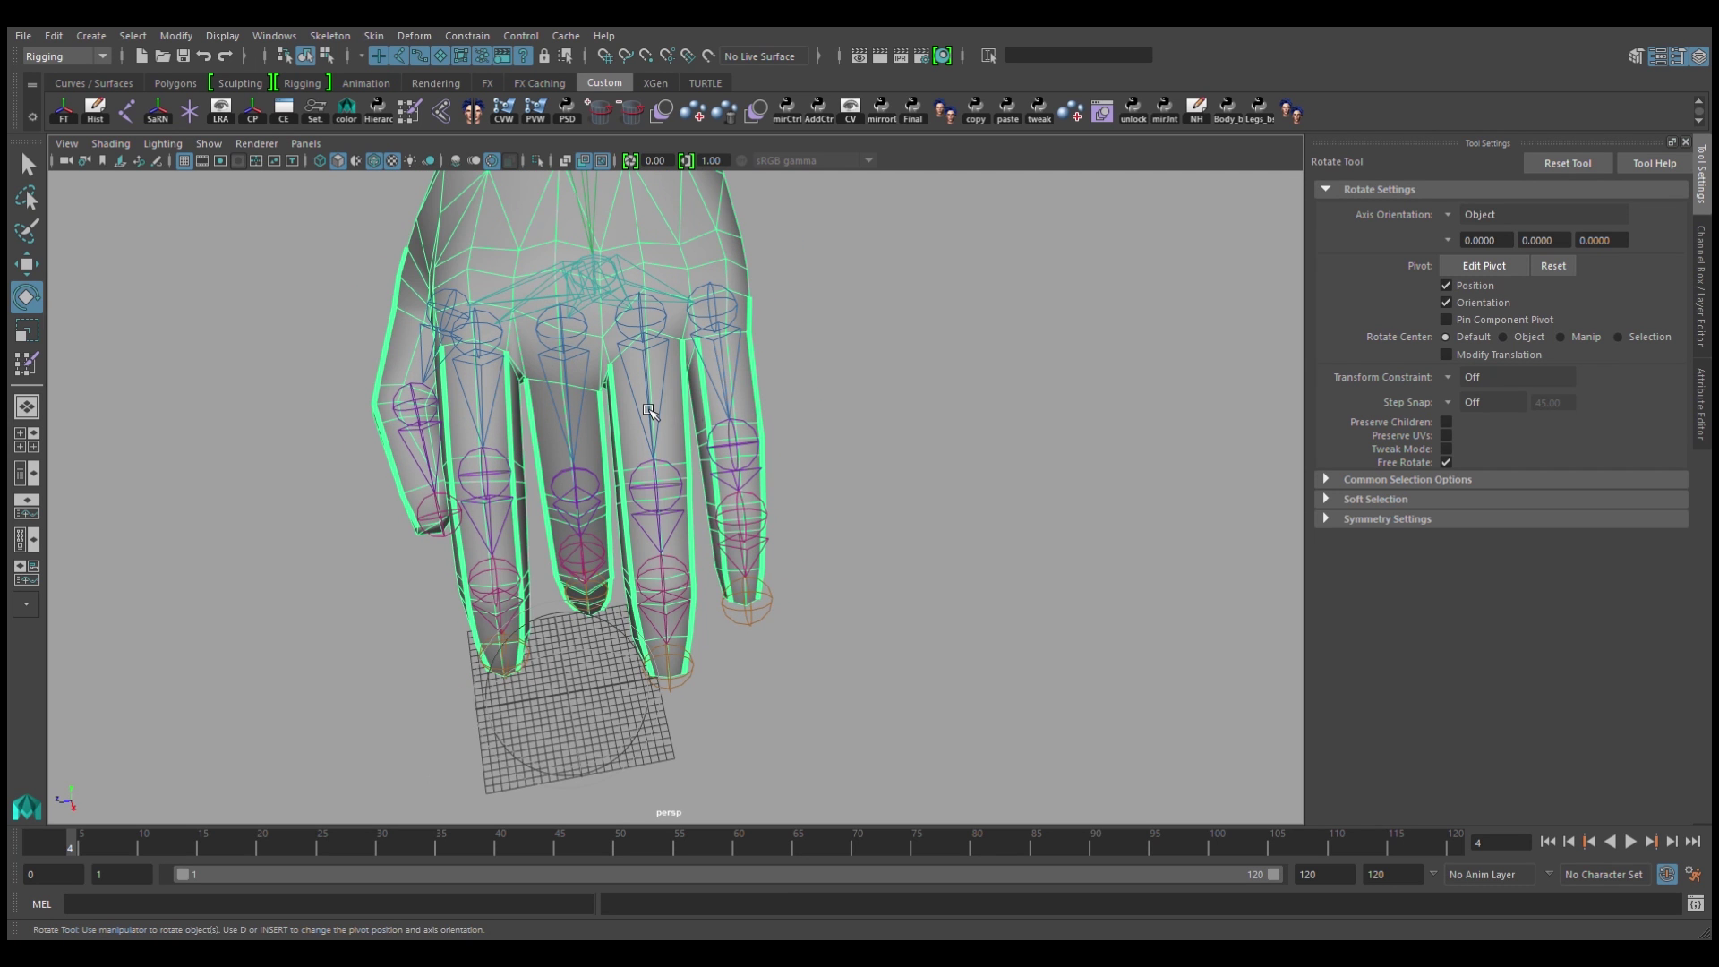
{"action": "mouse_move", "coordinate": [650, 411]}
{"action": "left_mouse_down", "text": "alt"}
{"action": "mouse_move", "coordinate": [681, 407]}
{"action": "mouse_move", "coordinate": [702, 430]}
{"action": "left_mouse_up", "text": "alt"}
{"action": "mouse_move", "coordinate": [825, 636]}
{"action": "left_mouse_down"}
{"action": "mouse_move", "coordinate": [690, 473]}
{"action": "mouse_move", "coordinate": [712, 443]}
{"action": "mouse_move", "coordinate": [699, 255]}
{"action": "left_mouse_up"}
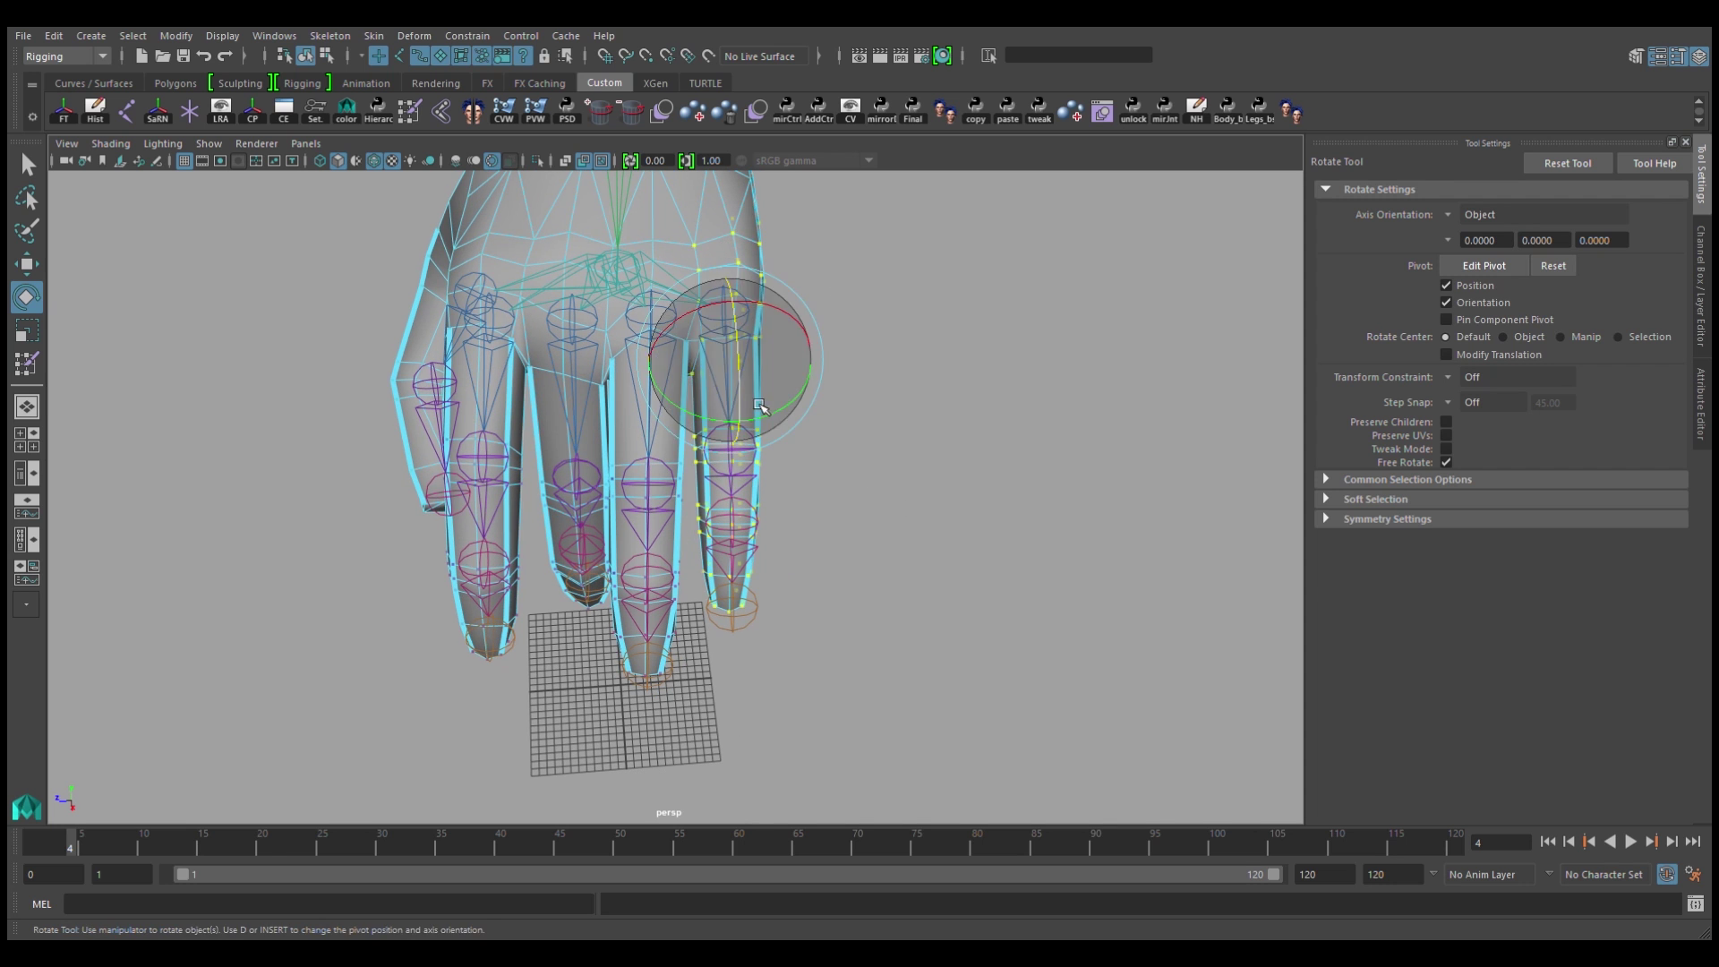
{"action": "left_click", "coordinate": [1478, 352]}
{"action": "scroll", "coordinate": [1477, 356], "scroll_direction": "down", "scroll_amount": 2}
{"action": "left_click", "coordinate": [1350, 393]}
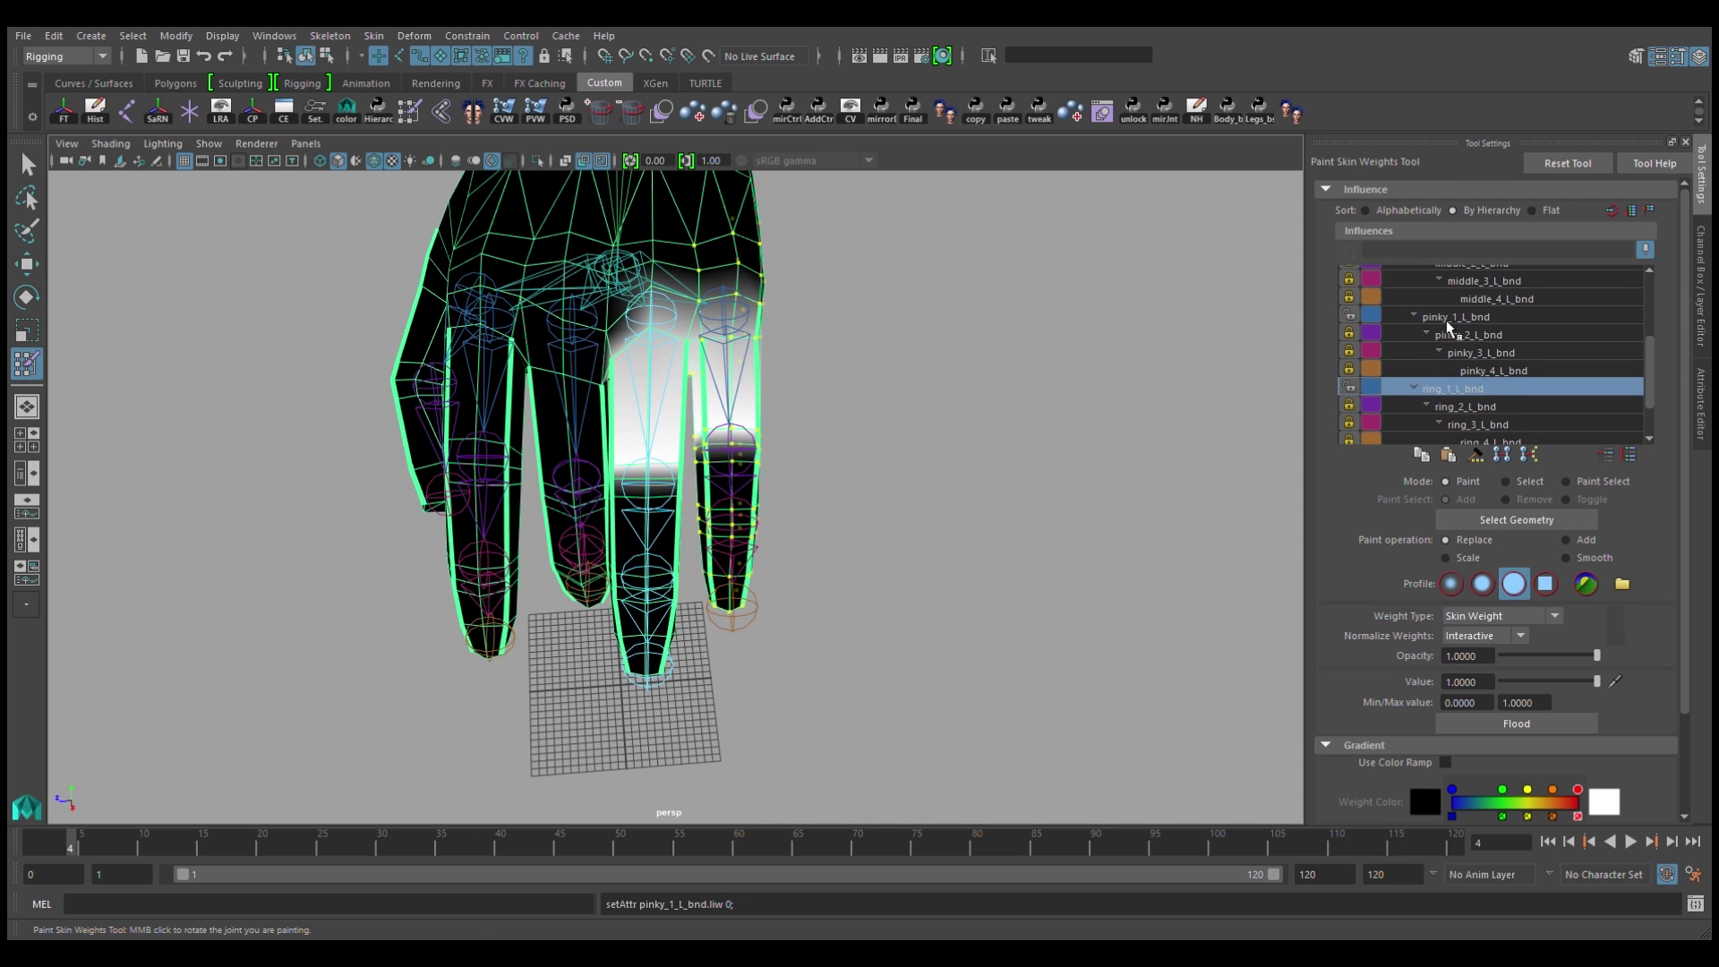
{"action": "left_click", "coordinate": [1468, 334]}
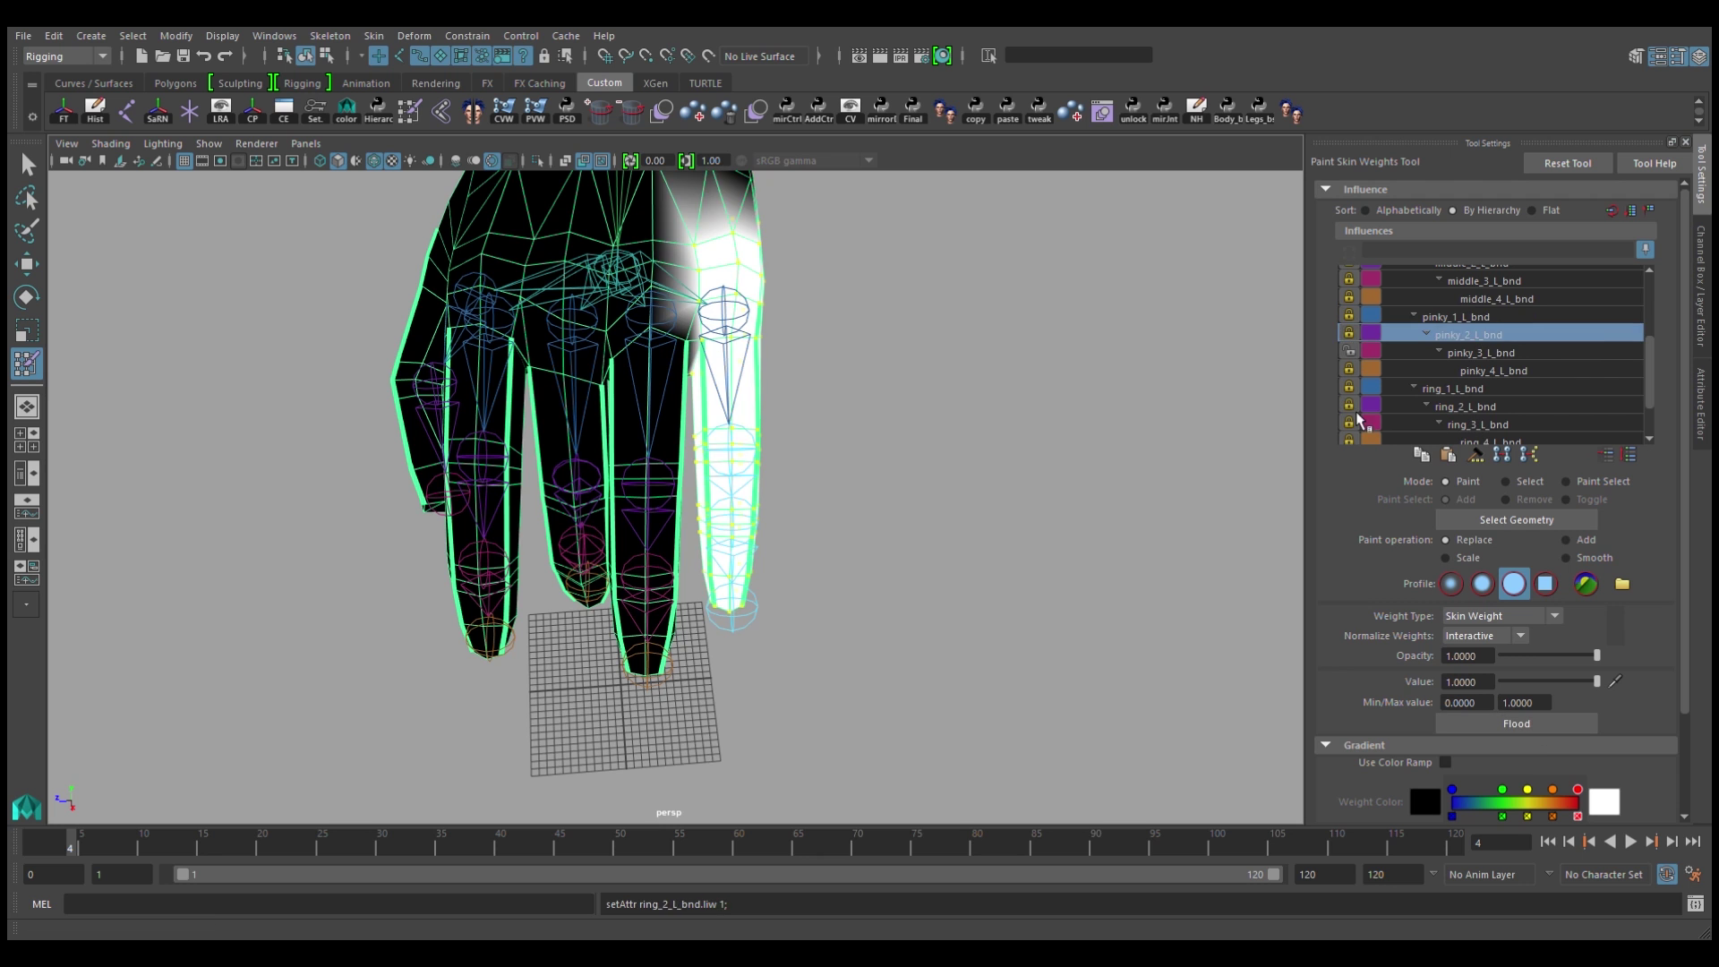
{"action": "left_click", "coordinate": [1480, 352]}
{"action": "mouse_move", "coordinate": [820, 494]}
{"action": "left_mouse_down", "text": "alt"}
{"action": "mouse_move", "coordinate": [841, 497]}
{"action": "mouse_move", "coordinate": [699, 339]}
{"action": "mouse_move", "coordinate": [786, 420]}
{"action": "left_mouse_up", "text": "alt"}
Step: Undo a pinky rotation, pickwalk to index_1_L_bnd, and show its Channel Box values
{"action": "key", "text": "e"}
{"action": "left_click", "coordinate": [699, 339]}
{"action": "key", "text": "ctrl+z"}
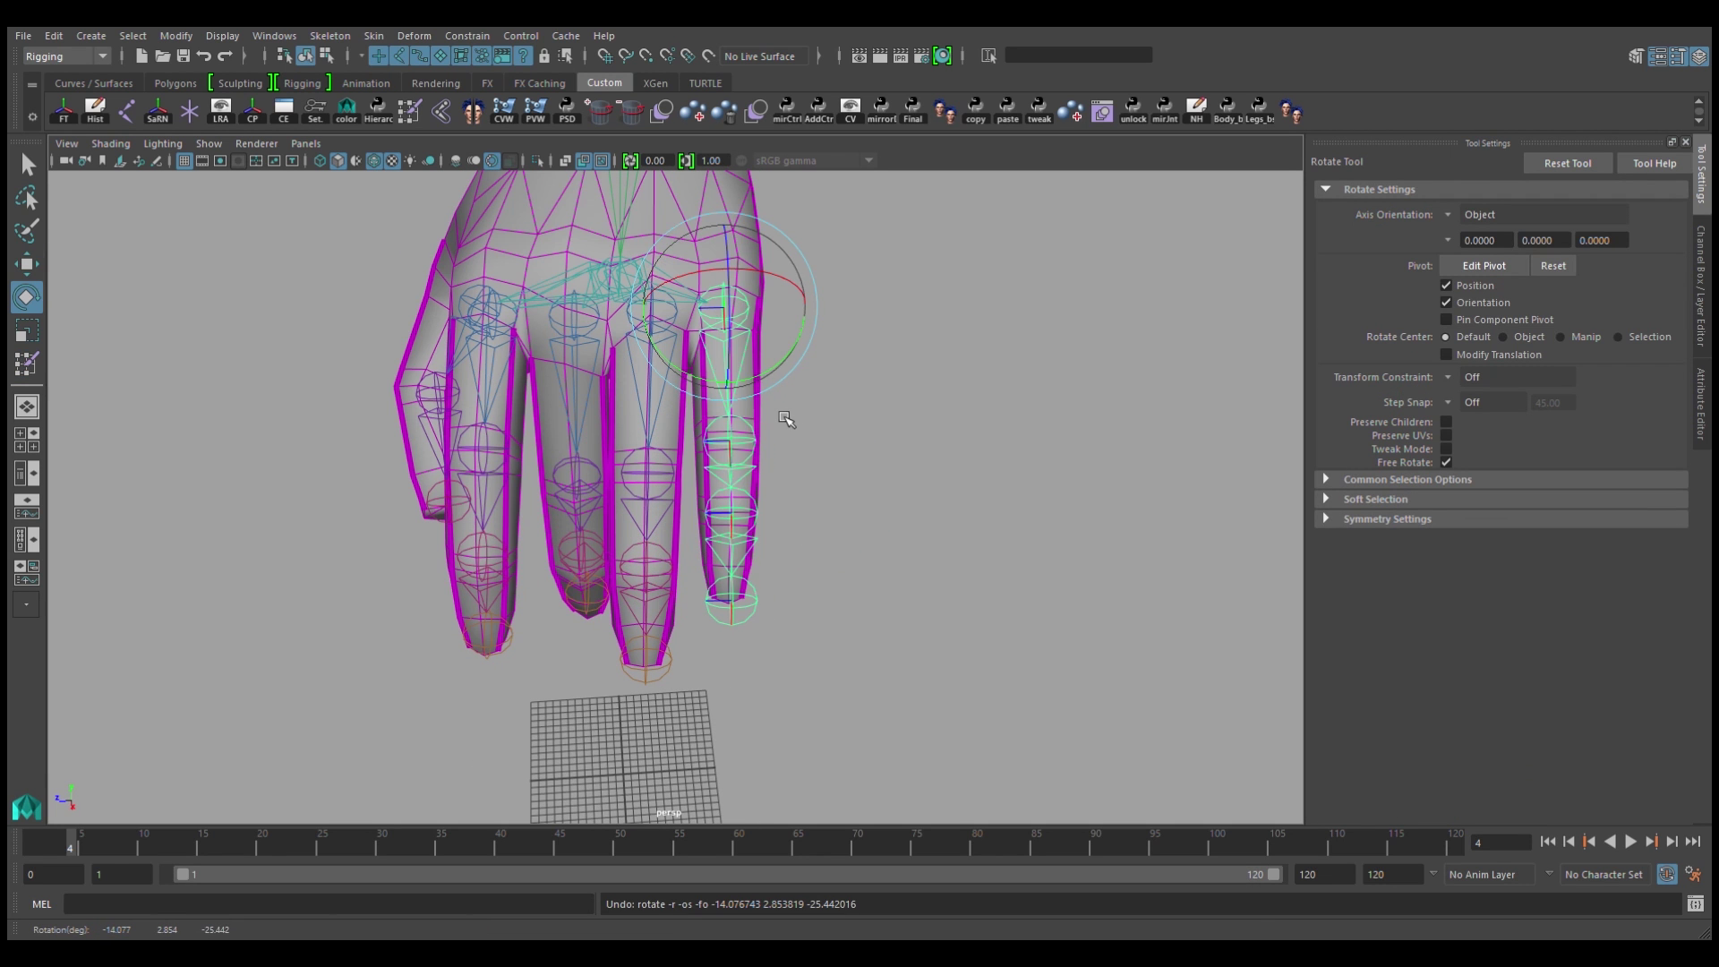
{"action": "key", "text": "Left"}
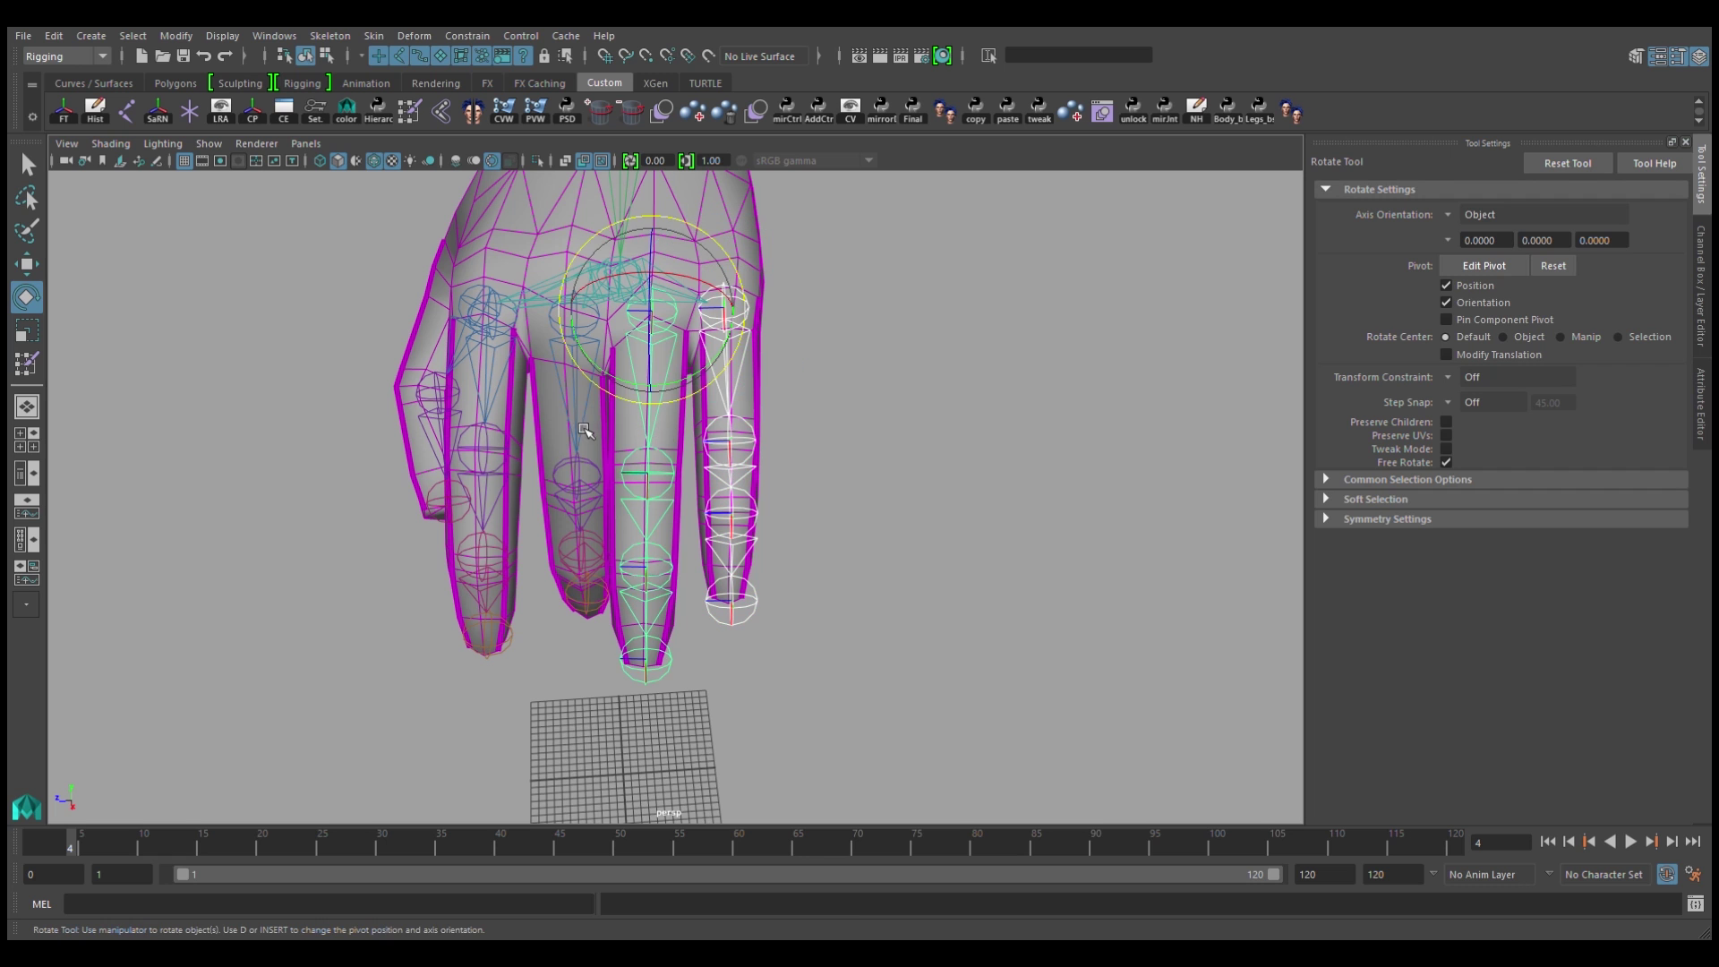
{"action": "key", "text": "Left"}
{"action": "key", "text": "Left"}
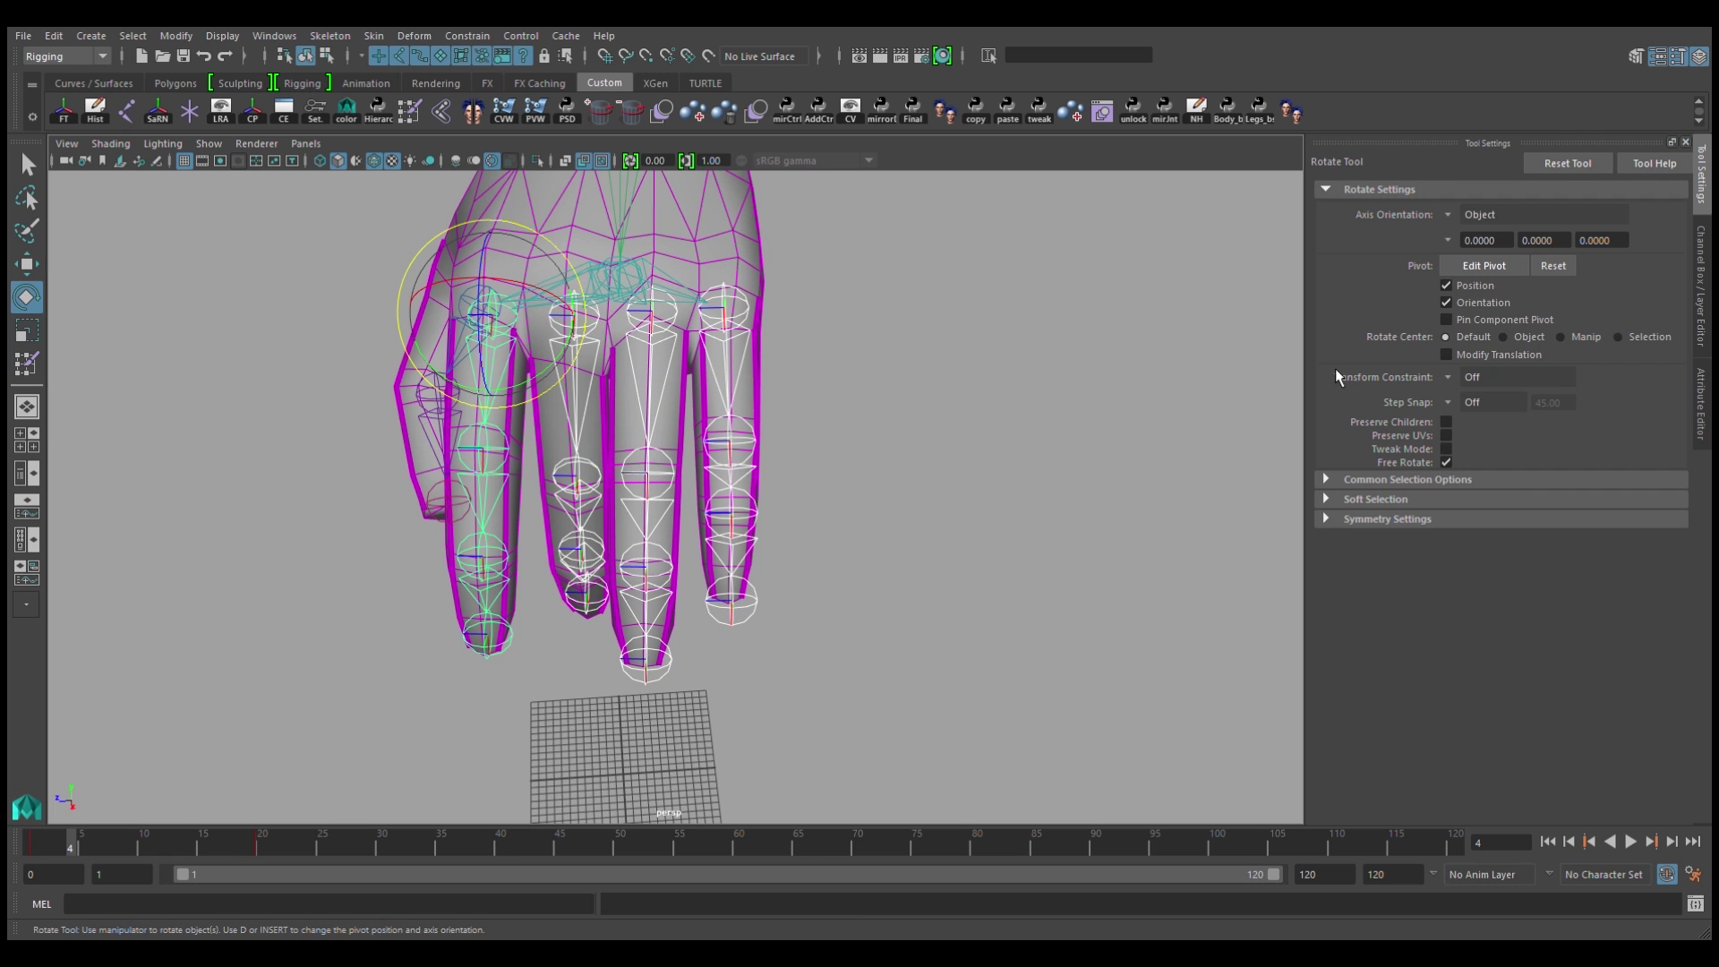
{"action": "left_click", "coordinate": [1701, 283]}
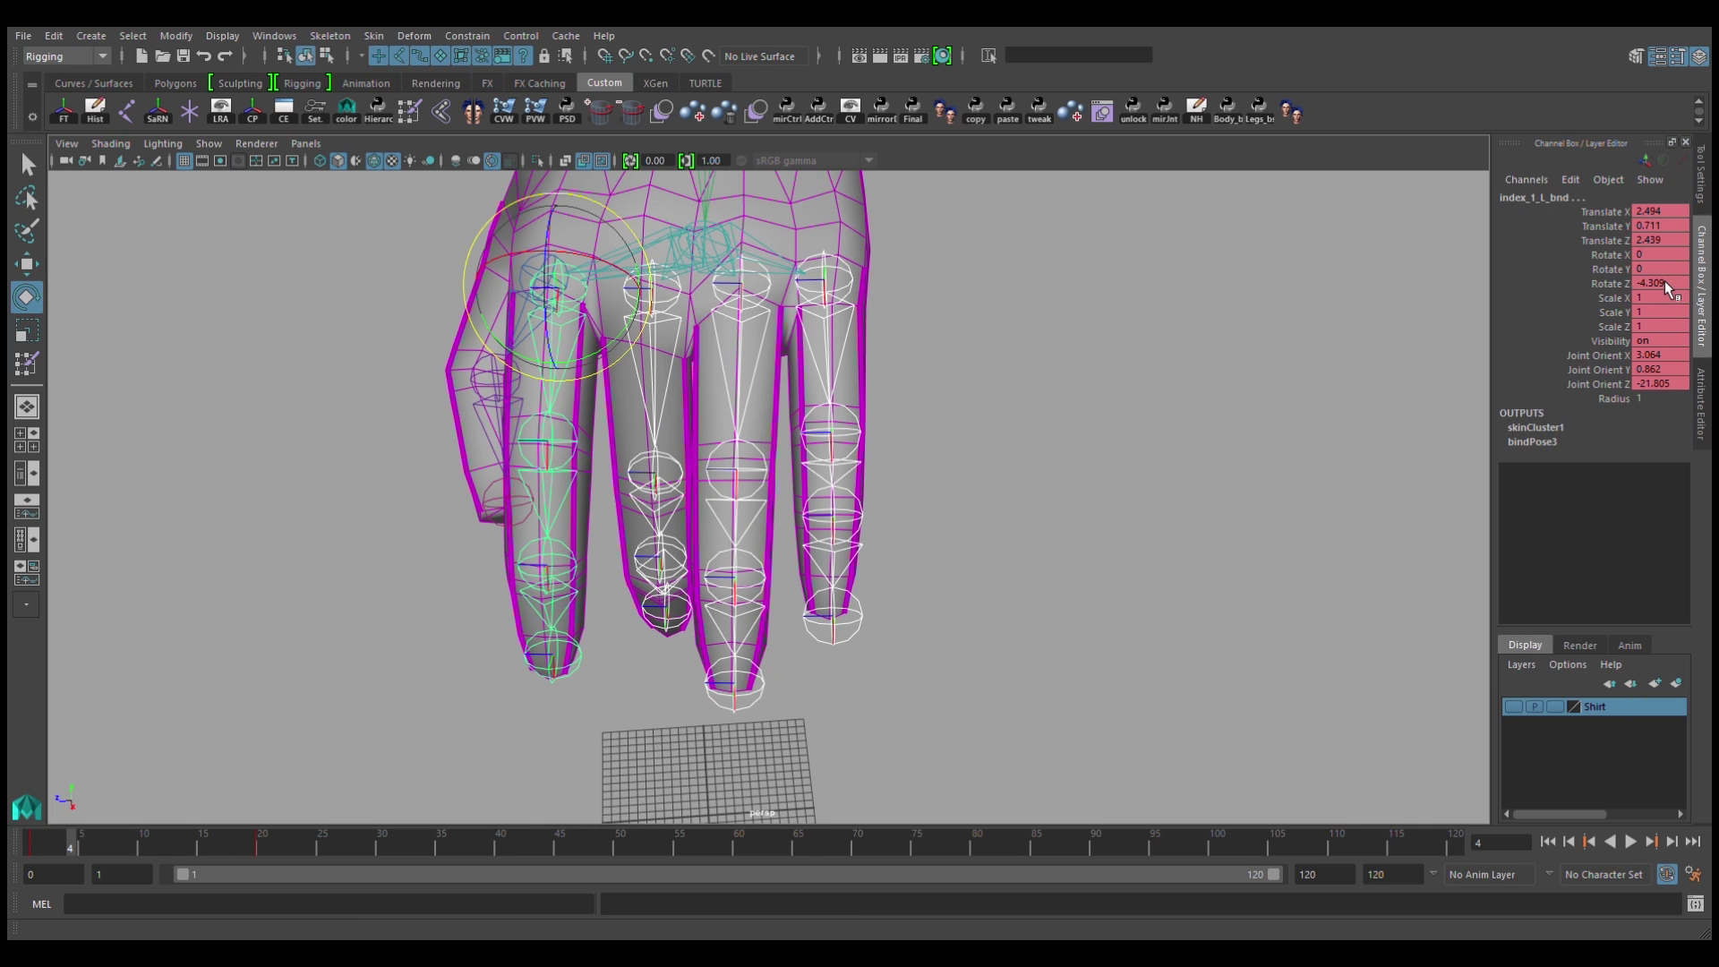
Step: Zero index_1_L_bnd's Rotate X–Z and delete its keys on frames 1–24
{"action": "left_click_drag", "start_coordinate": [1664, 281], "coordinate": [1664, 254]}
{"action": "type", "text": "0"}
{"action": "key", "text": "Return"}
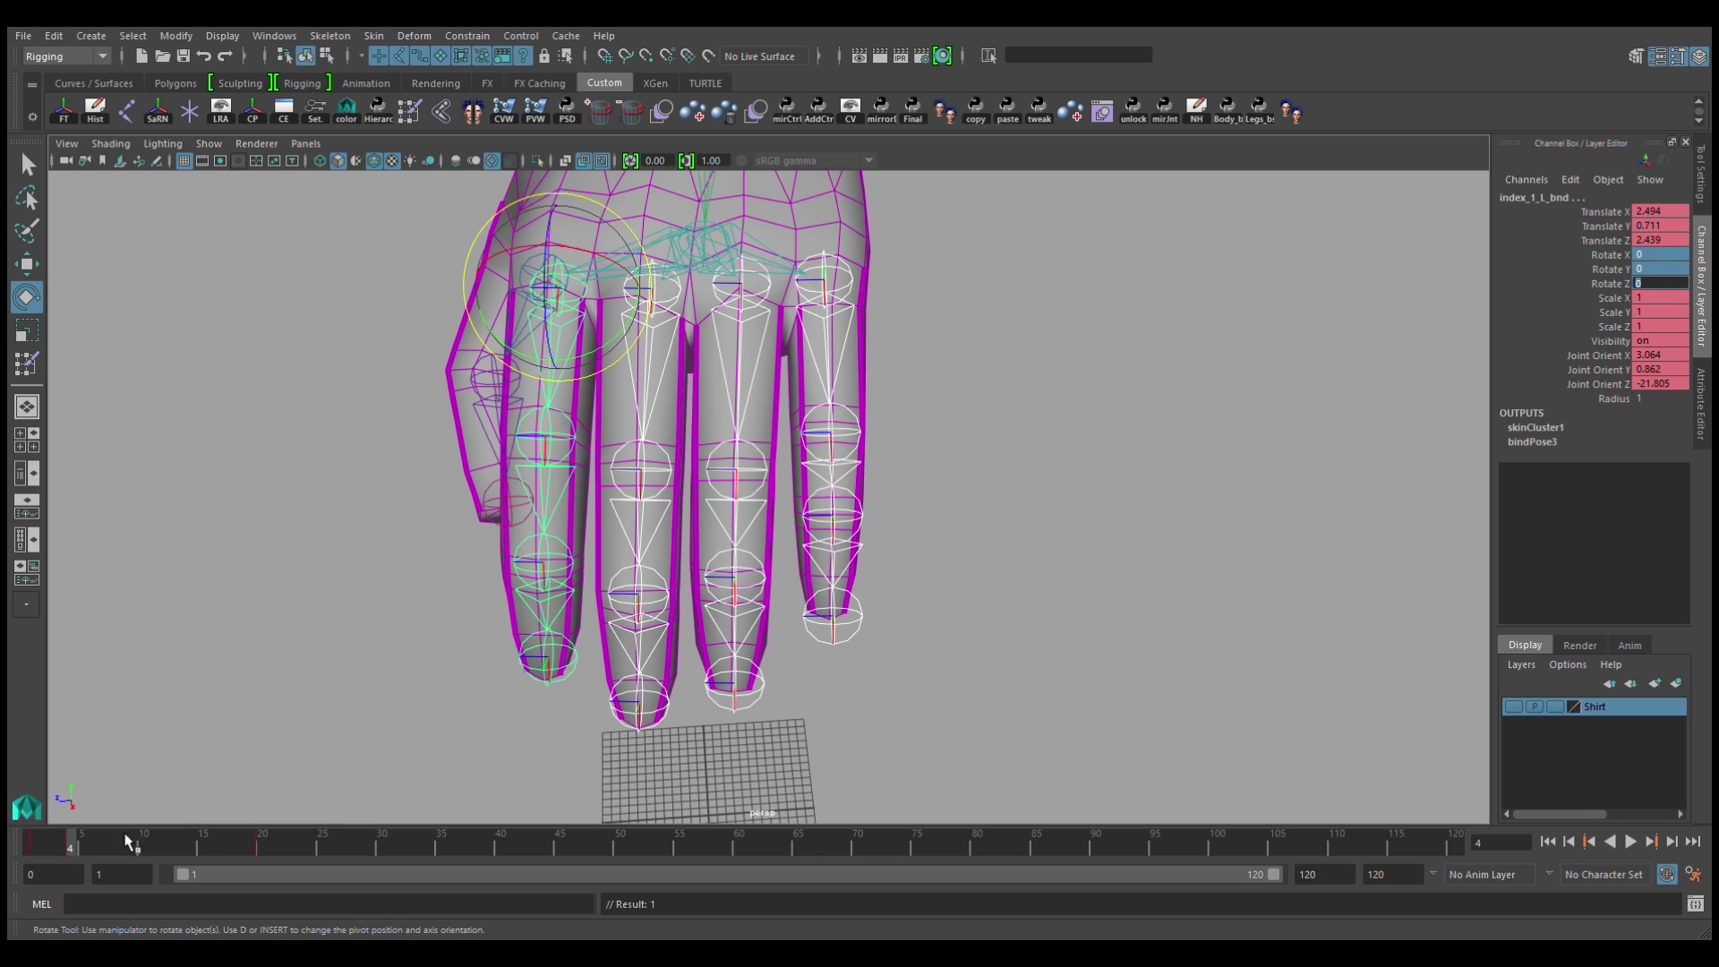
{"action": "left_click_drag", "start_coordinate": [322, 853], "coordinate": [33, 846], "text": "shift"}
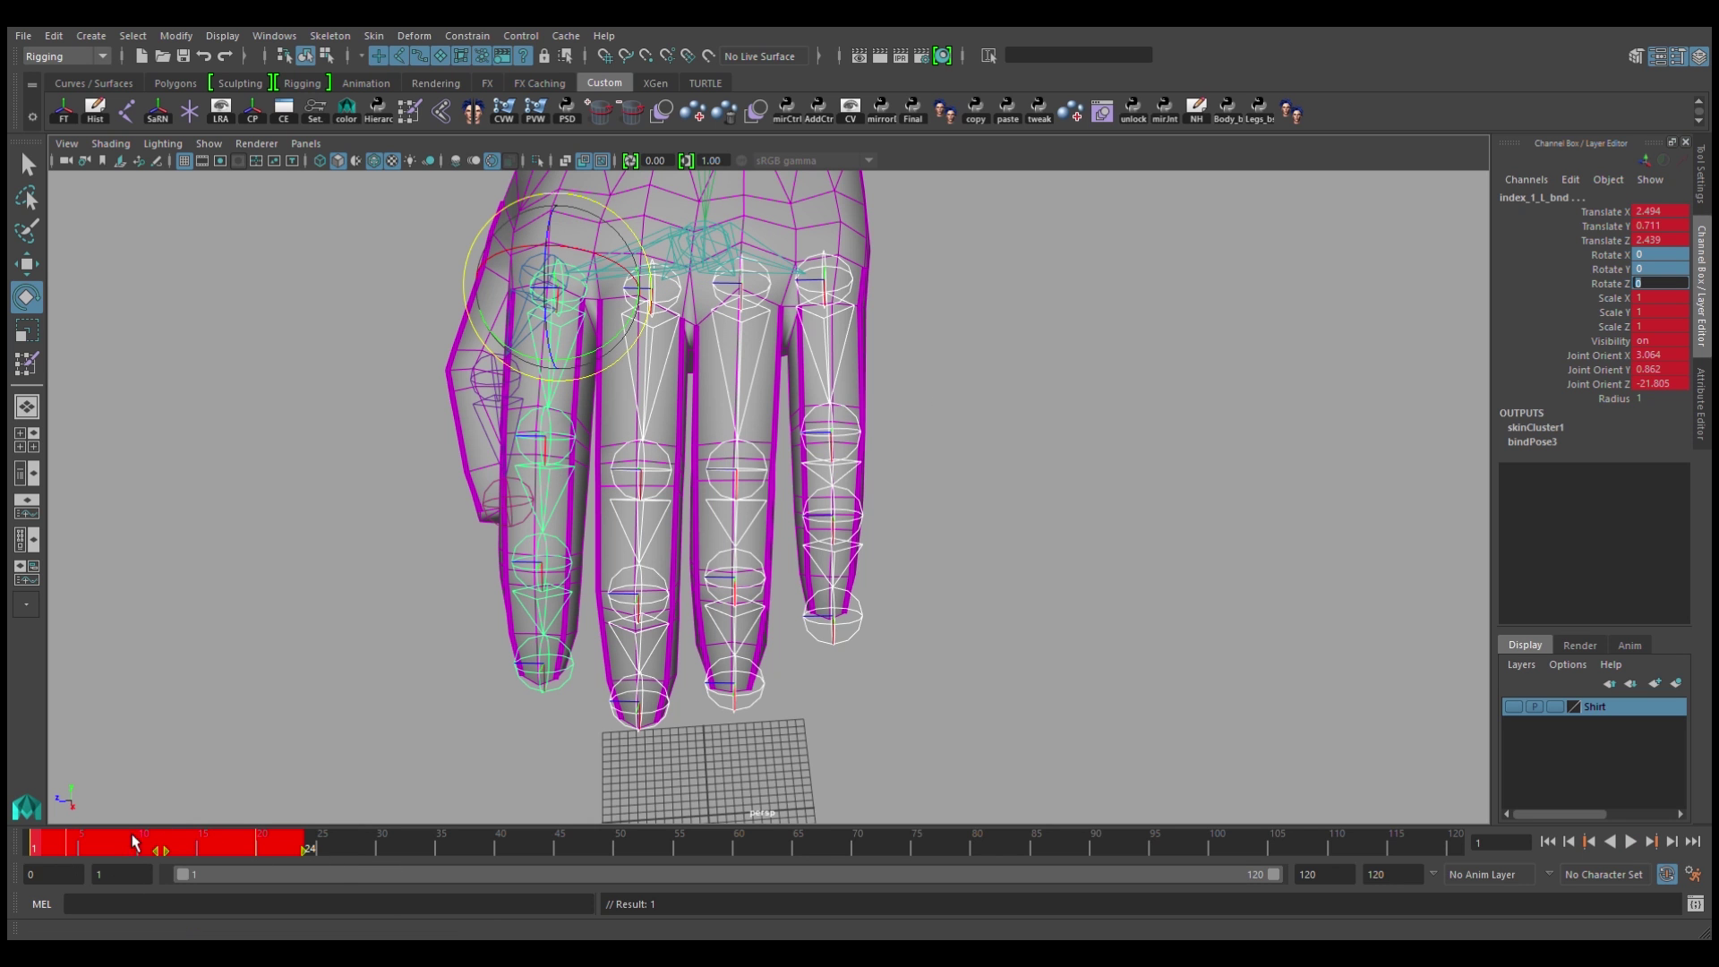
{"action": "key", "text": "Delete"}
Step: Turn X-Ray Joints off and bend the index finger to test the weights
{"action": "mouse_move", "coordinate": [193, 637]}
{"action": "left_mouse_down", "text": "alt"}
{"action": "mouse_move", "coordinate": [662, 484]}
{"action": "mouse_move", "coordinate": [639, 468]}
{"action": "left_mouse_up", "text": "alt"}
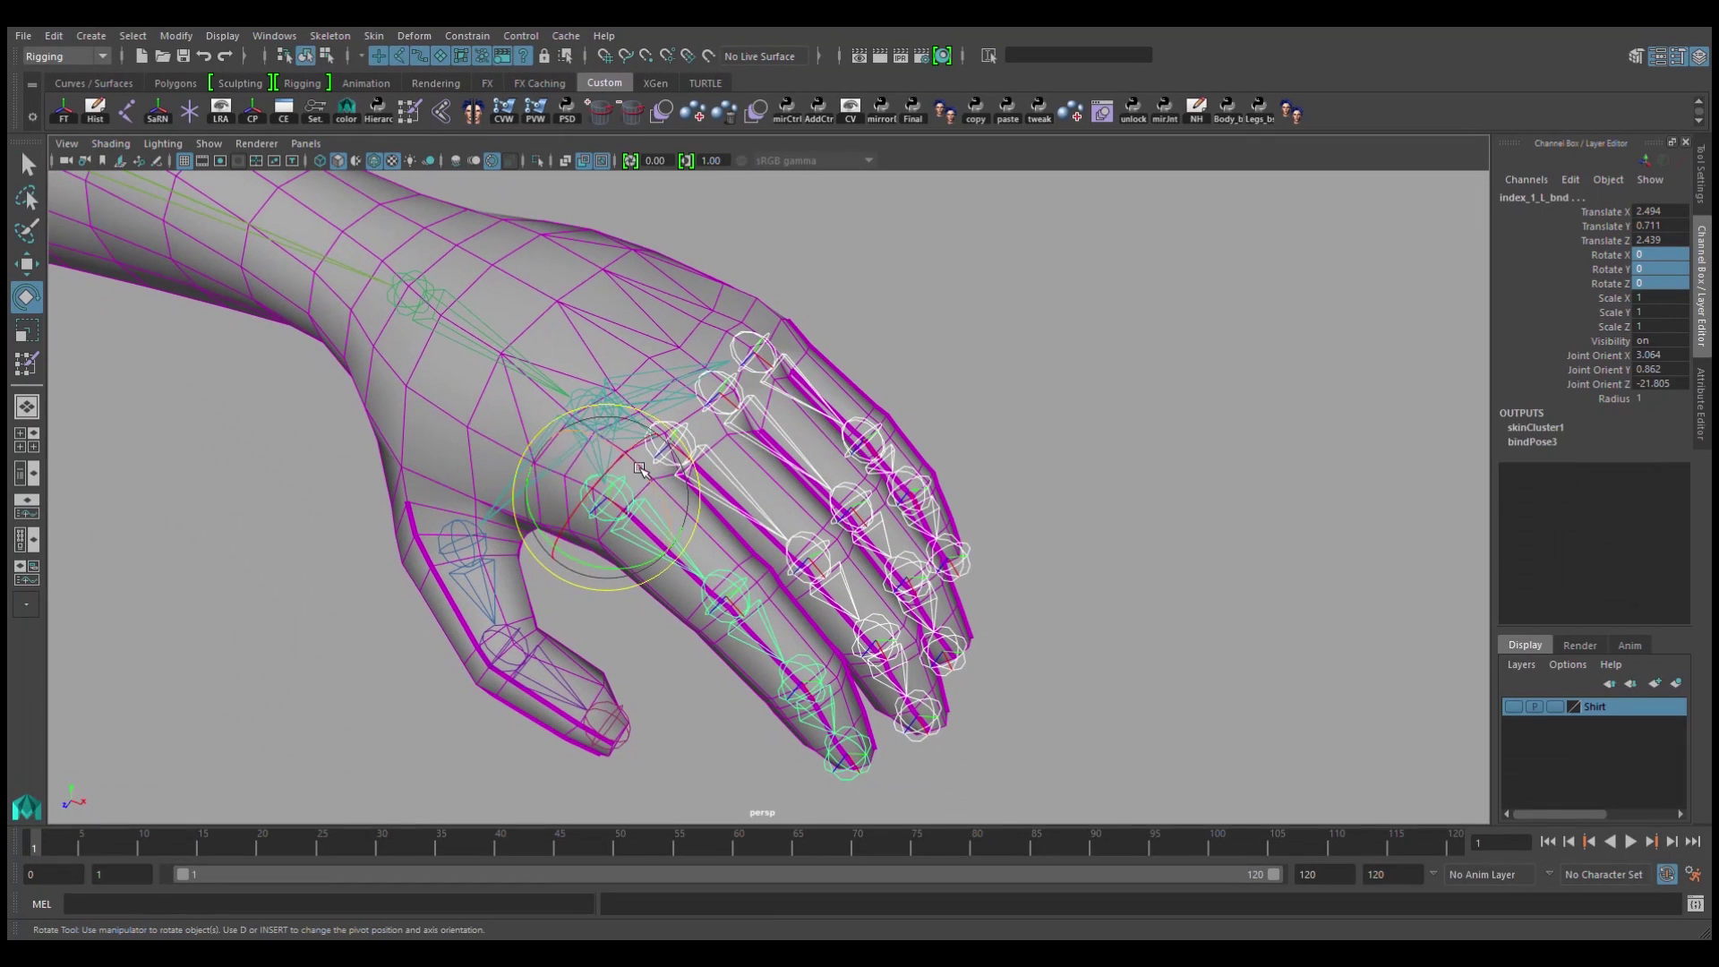
{"action": "left_click", "coordinate": [602, 161]}
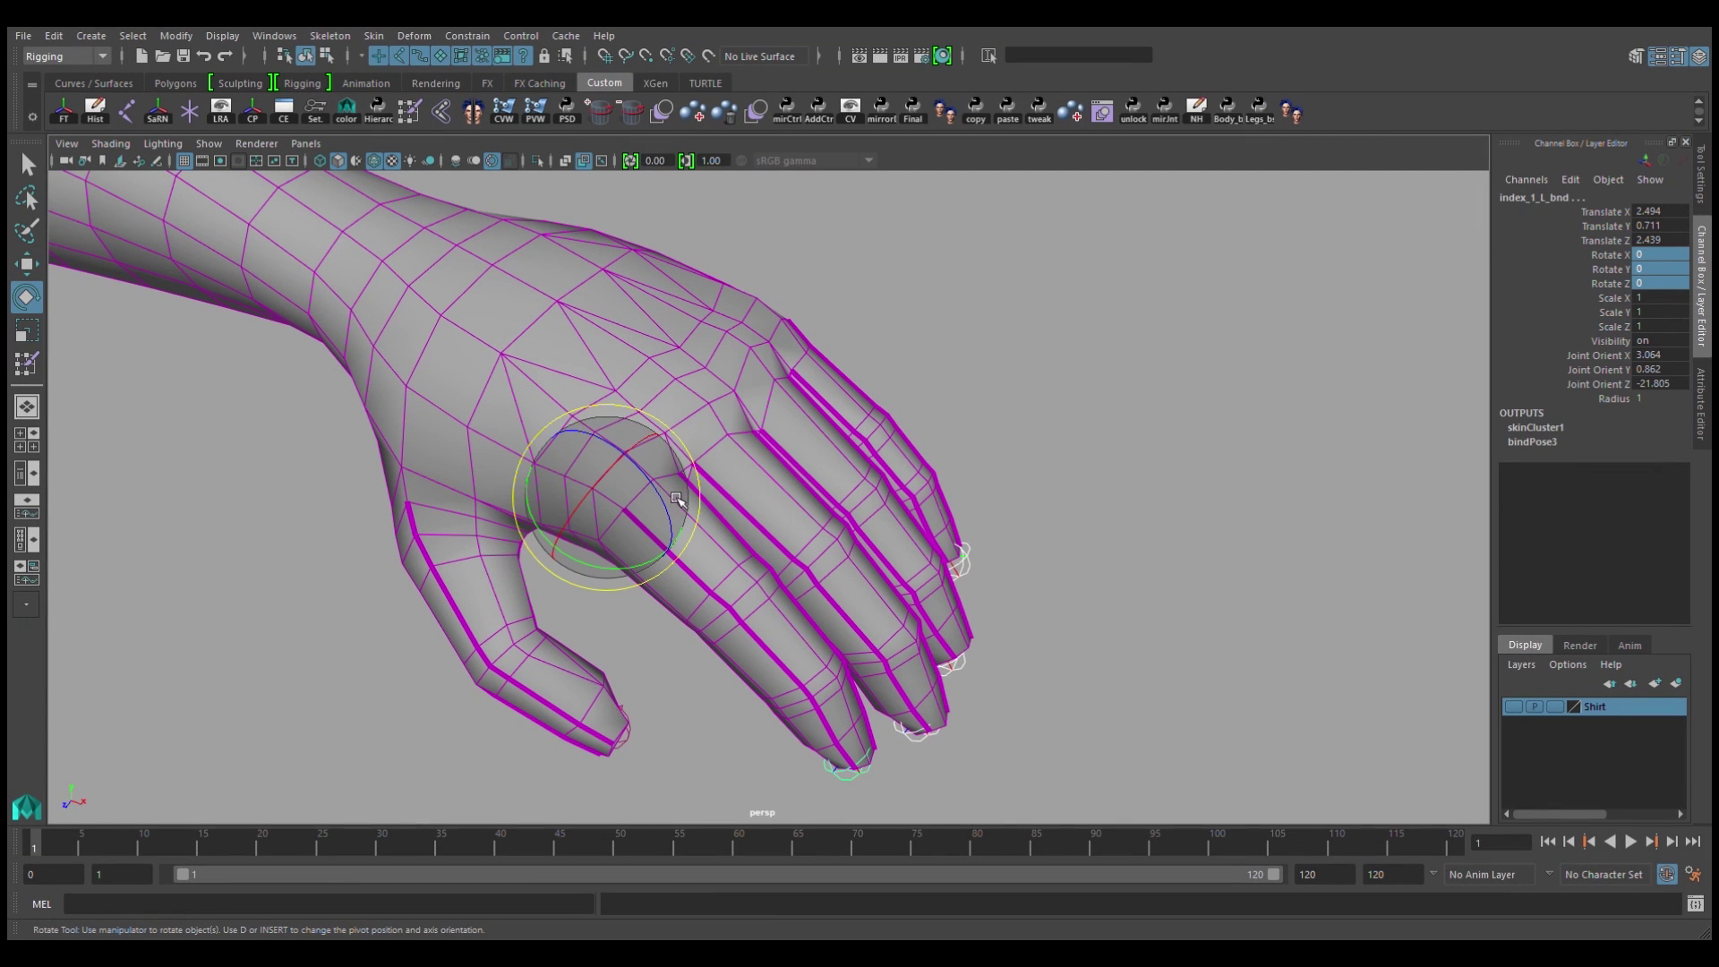
{"action": "mouse_move", "coordinate": [670, 516]}
{"action": "left_mouse_down"}
{"action": "mouse_move", "coordinate": [658, 477]}
{"action": "mouse_move", "coordinate": [566, 424]}
{"action": "mouse_move", "coordinate": [697, 528]}
{"action": "mouse_move", "coordinate": [685, 544]}
{"action": "mouse_move", "coordinate": [608, 231]}
{"action": "left_mouse_up"}
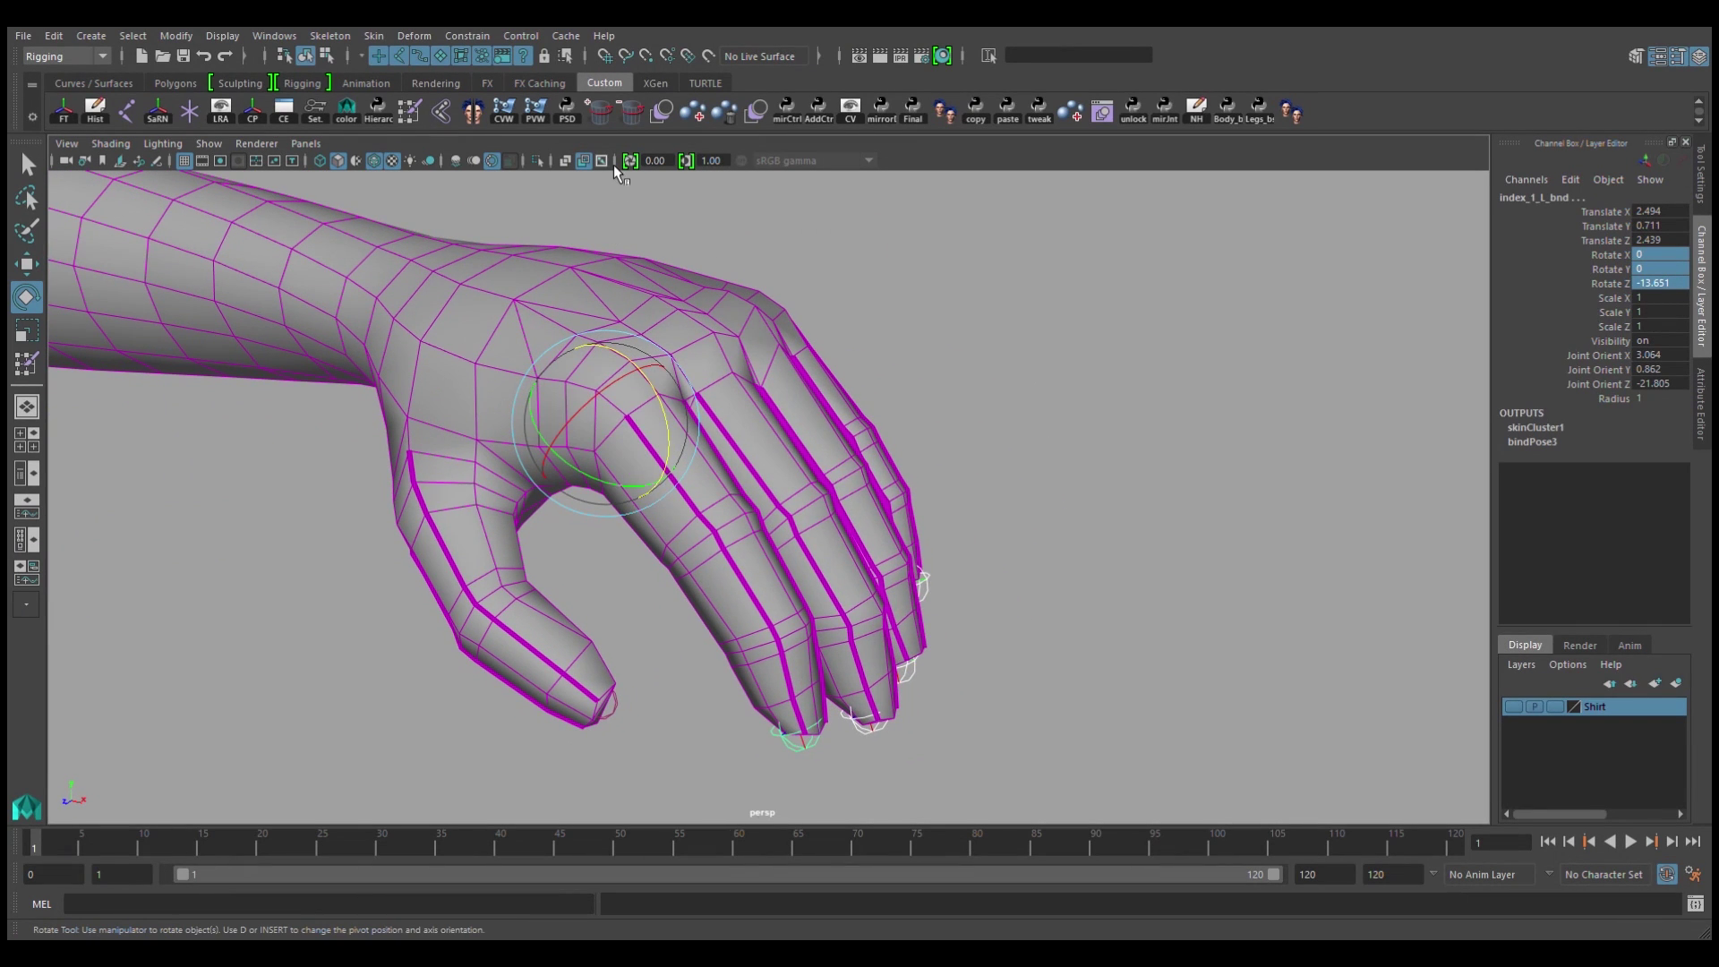
Step: With X-Ray Joints on, bend middle_1_L_bnd and ring_1_L_bnd to test each finger
{"action": "left_click", "coordinate": [602, 159]}
{"action": "left_click", "coordinate": [987, 411]}
{"action": "left_click", "coordinate": [766, 435]}
{"action": "left_click_drag", "start_coordinate": [766, 434], "coordinate": [735, 394]}
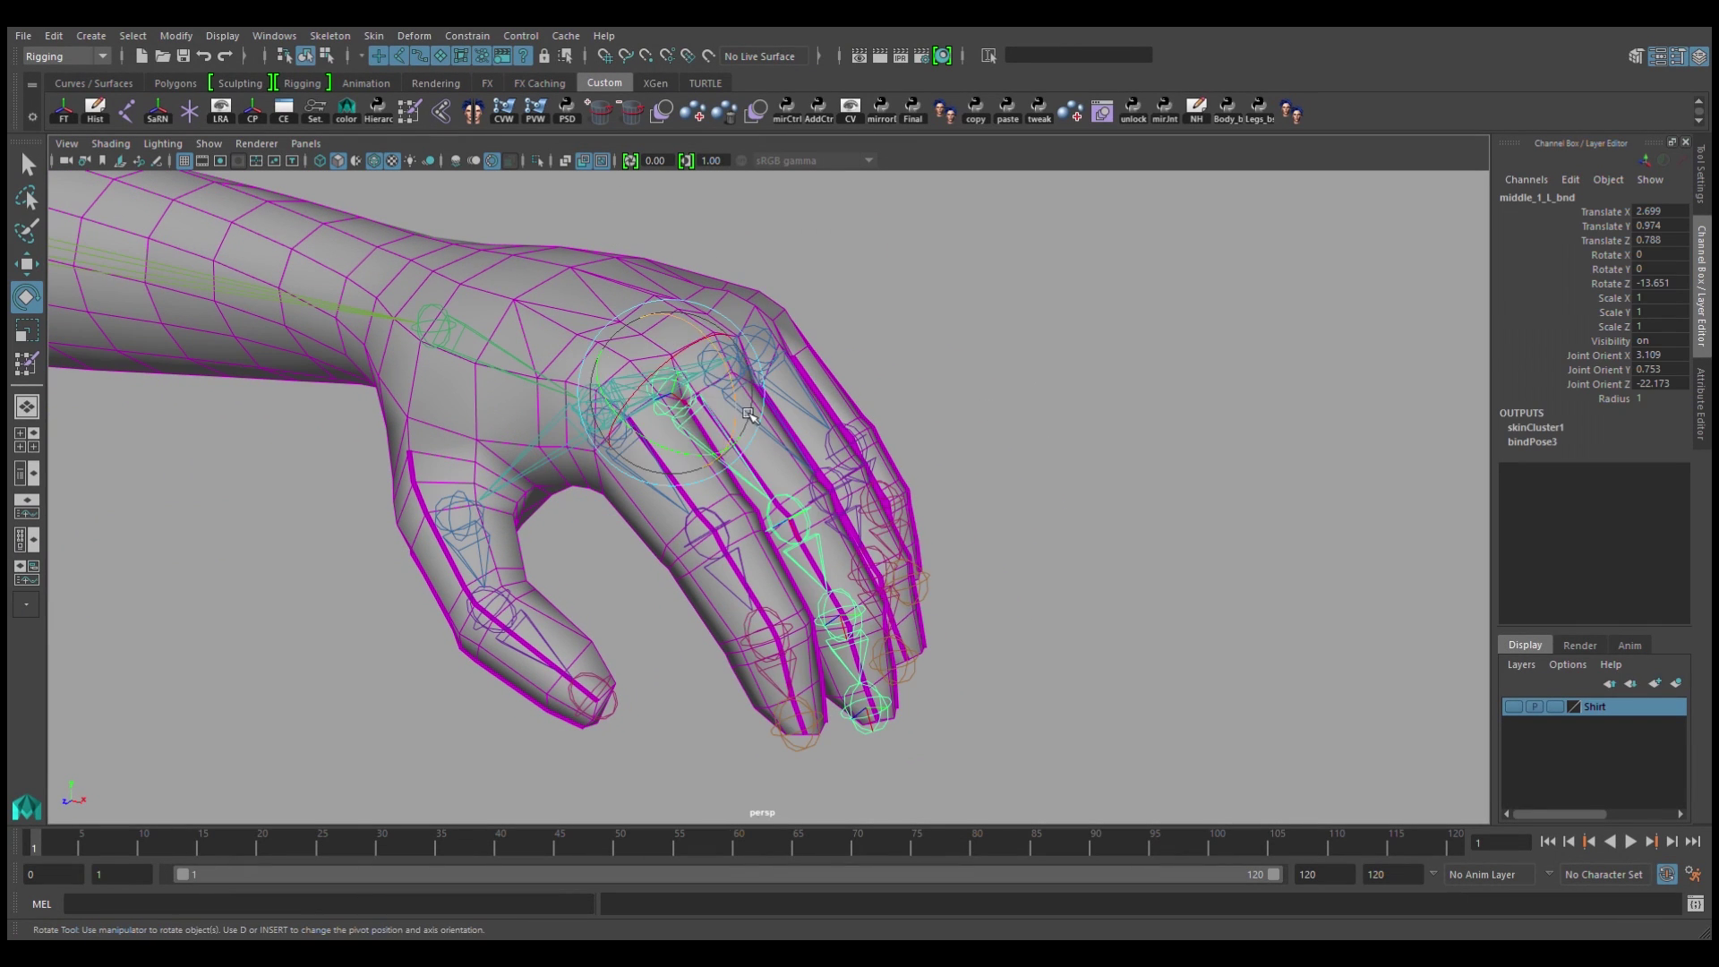
{"action": "key", "text": "bracketleft"}
{"action": "left_click", "coordinate": [998, 399]}
{"action": "left_click", "coordinate": [779, 433]}
{"action": "left_click_drag", "start_coordinate": [780, 433], "coordinate": [819, 420]}
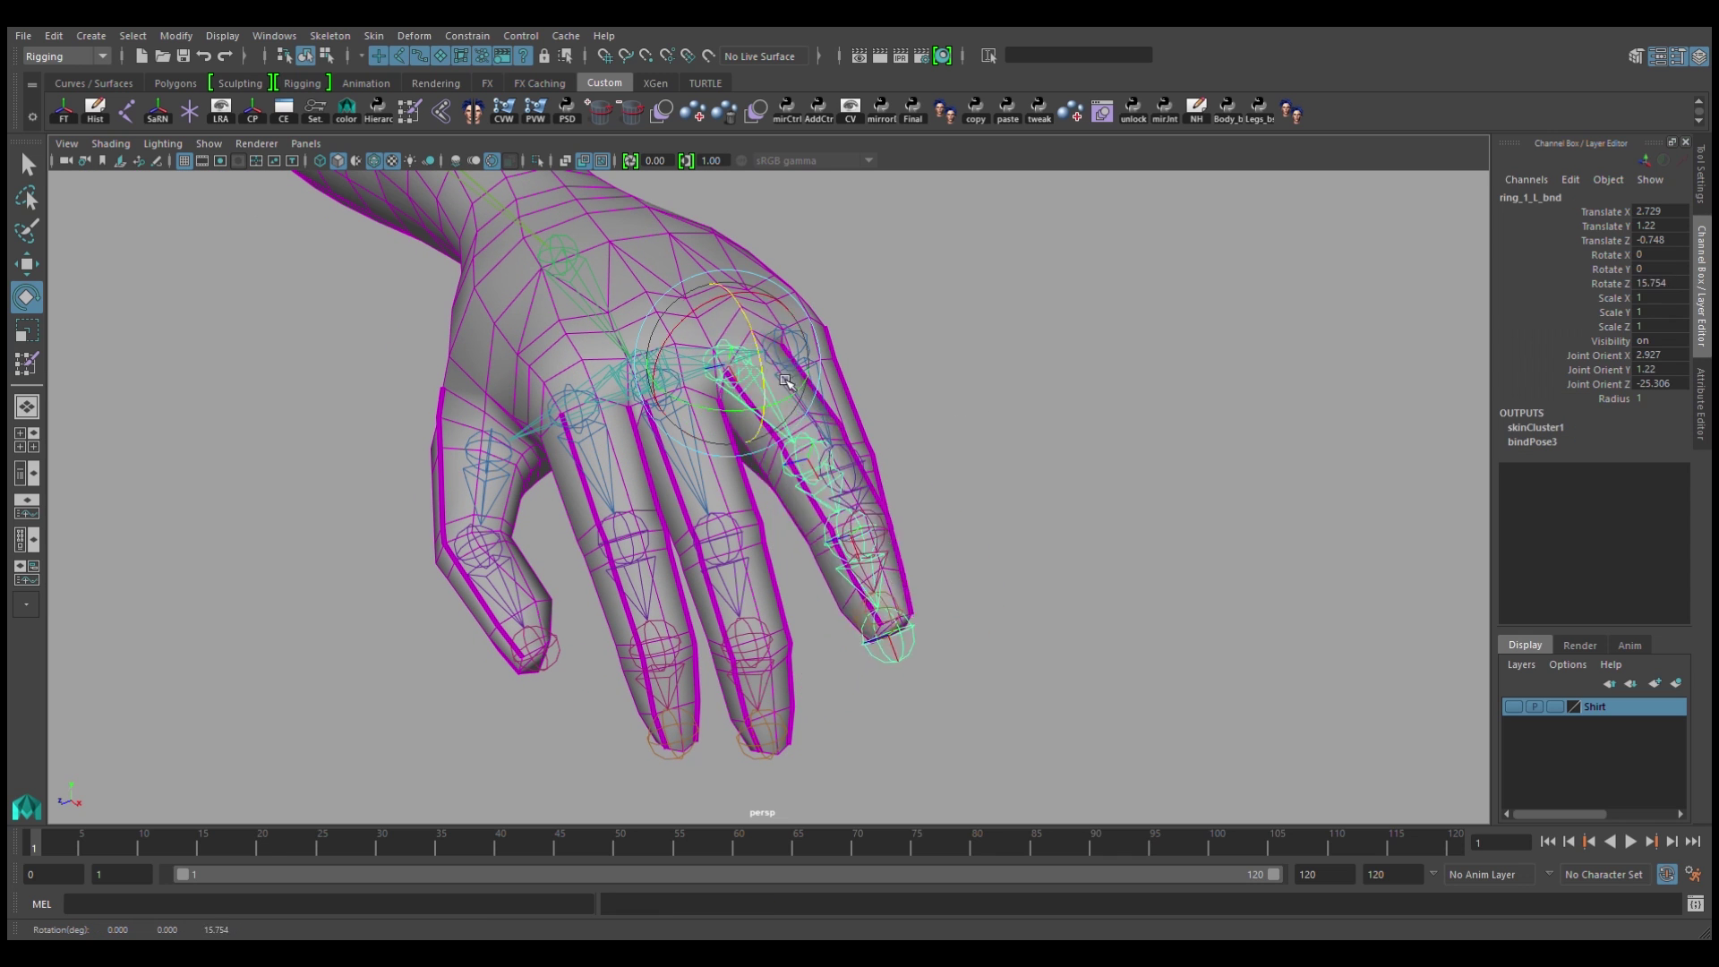
Step: Bend pinky_1_L_bnd, then curl the pinky_3_L_bnd tip with joints hidden
{"action": "left_click", "coordinate": [836, 413]}
{"action": "left_click", "coordinate": [794, 351]}
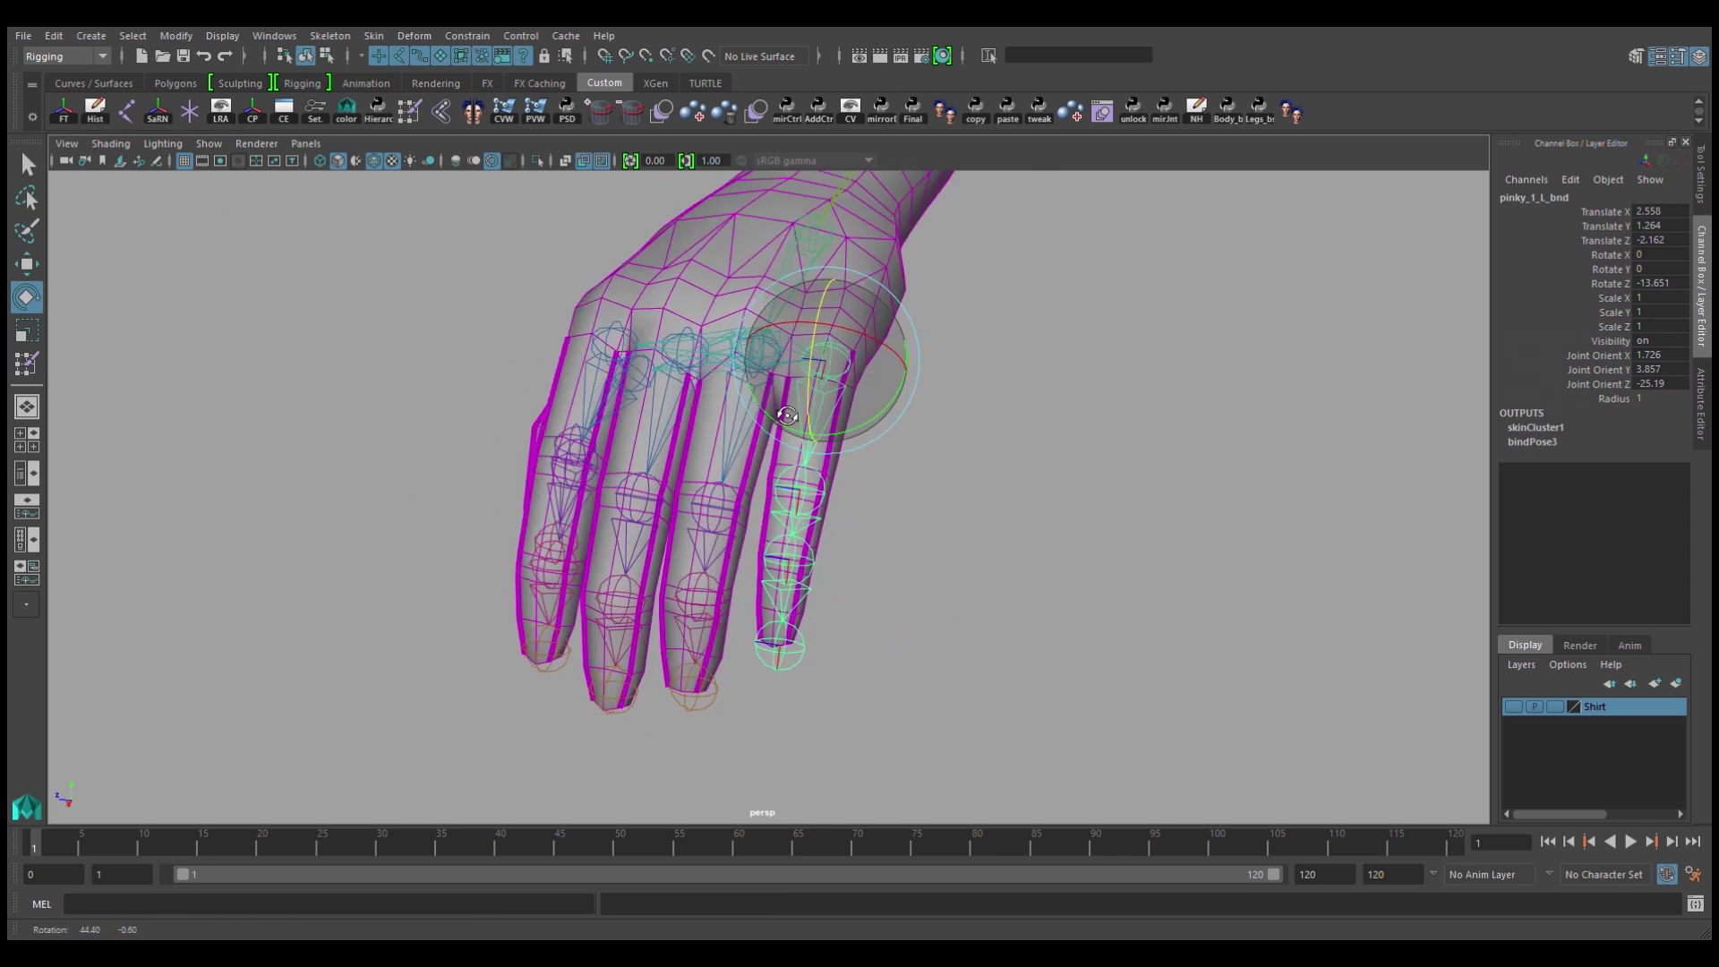
{"action": "mouse_move", "coordinate": [836, 412]}
{"action": "left_mouse_down"}
{"action": "mouse_move", "coordinate": [801, 530]}
{"action": "mouse_move", "coordinate": [753, 444]}
{"action": "left_mouse_up"}
{"action": "left_click", "coordinate": [793, 523], "text": "shift"}
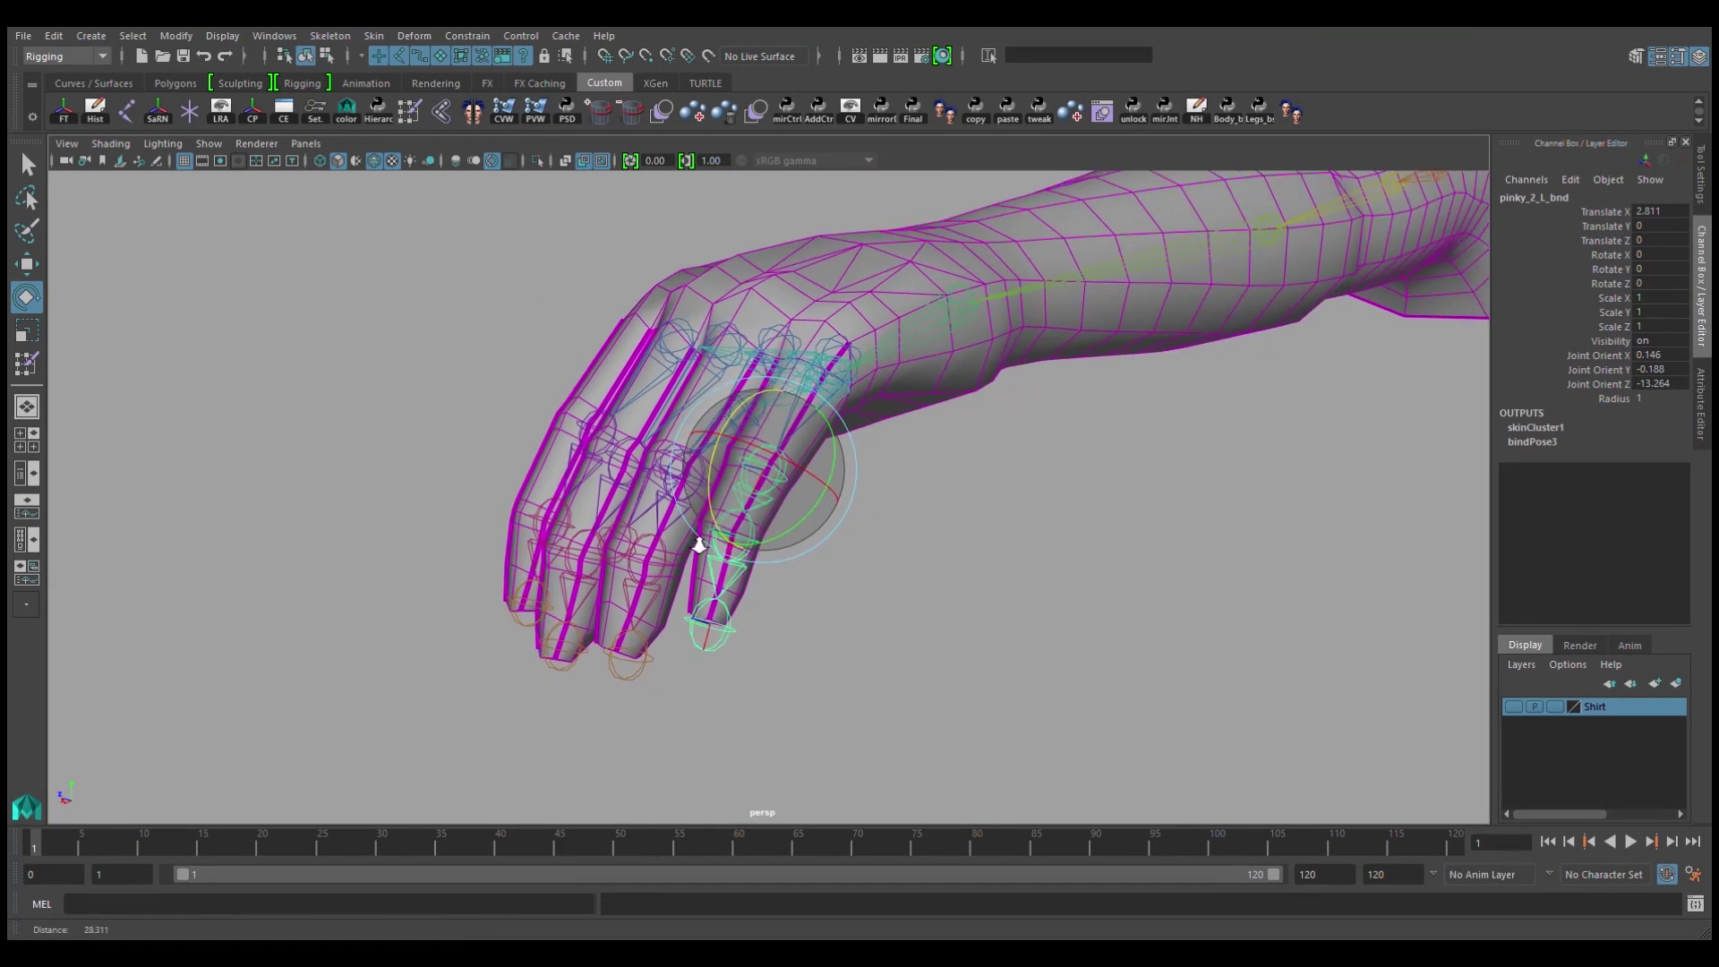
{"action": "left_click", "coordinate": [669, 558]}
{"action": "left_click_drag", "start_coordinate": [669, 558], "coordinate": [753, 537], "text": "alt"}
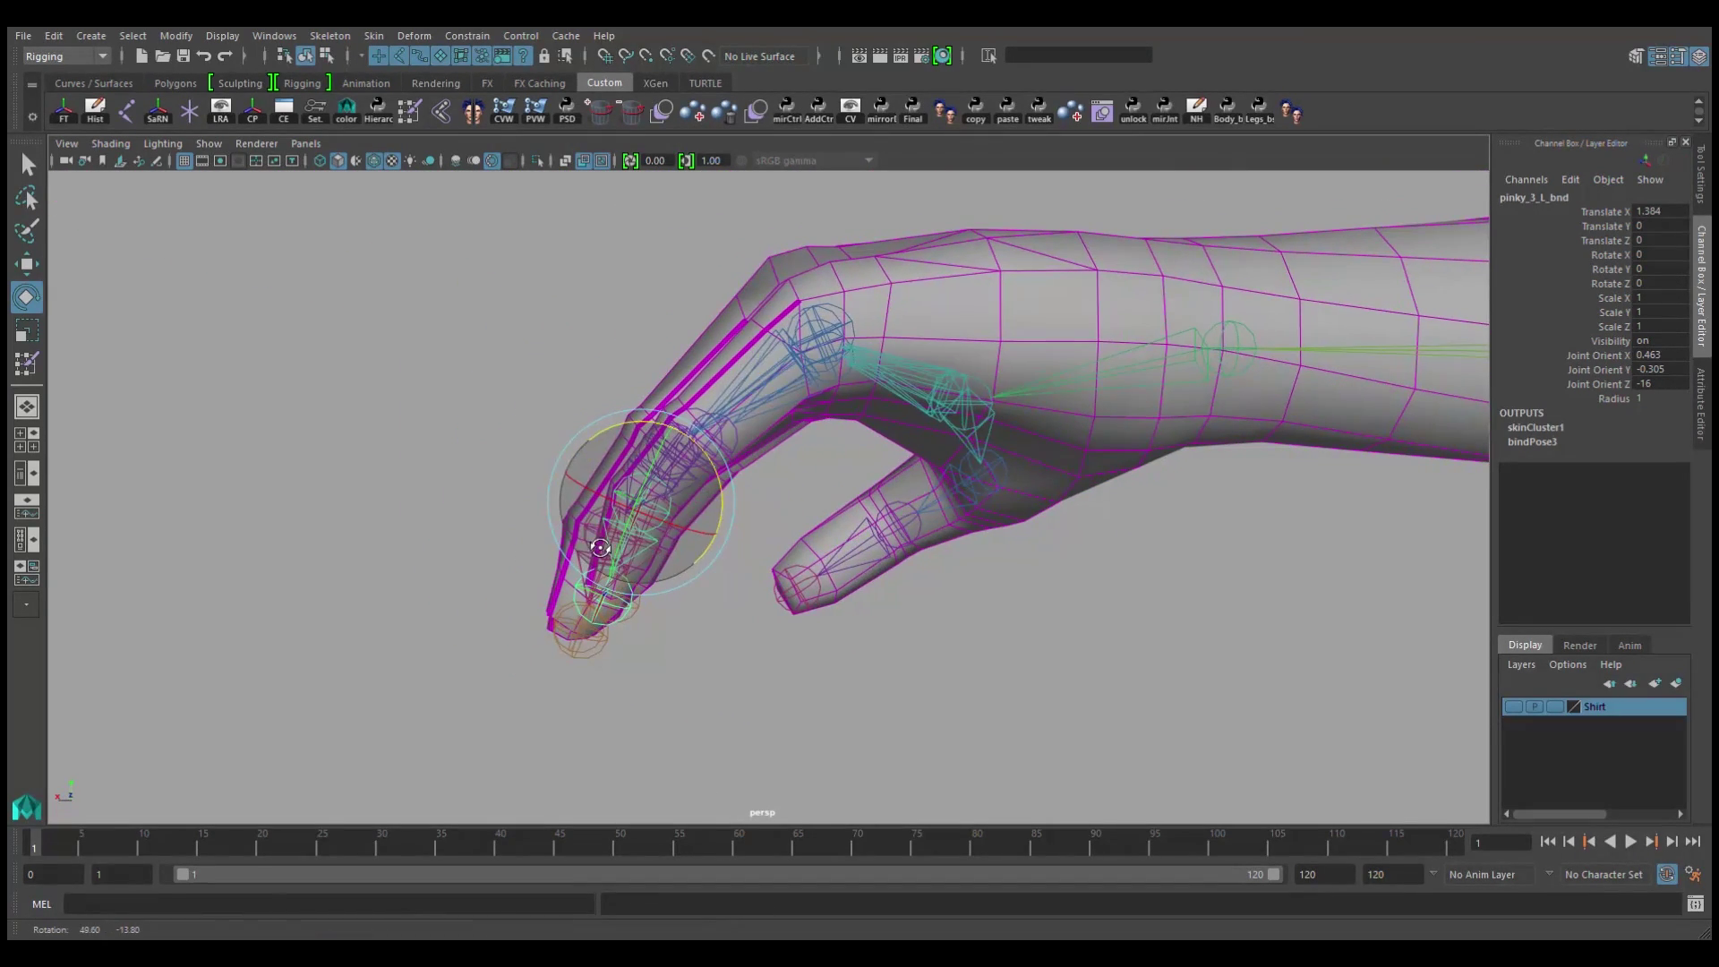
{"action": "left_click", "coordinate": [605, 163]}
{"action": "mouse_move", "coordinate": [645, 403]}
{"action": "left_mouse_down", "text": "alt"}
{"action": "mouse_move", "coordinate": [619, 439]}
{"action": "mouse_move", "coordinate": [608, 406]}
{"action": "mouse_move", "coordinate": [625, 507]}
{"action": "left_mouse_up", "text": "alt"}
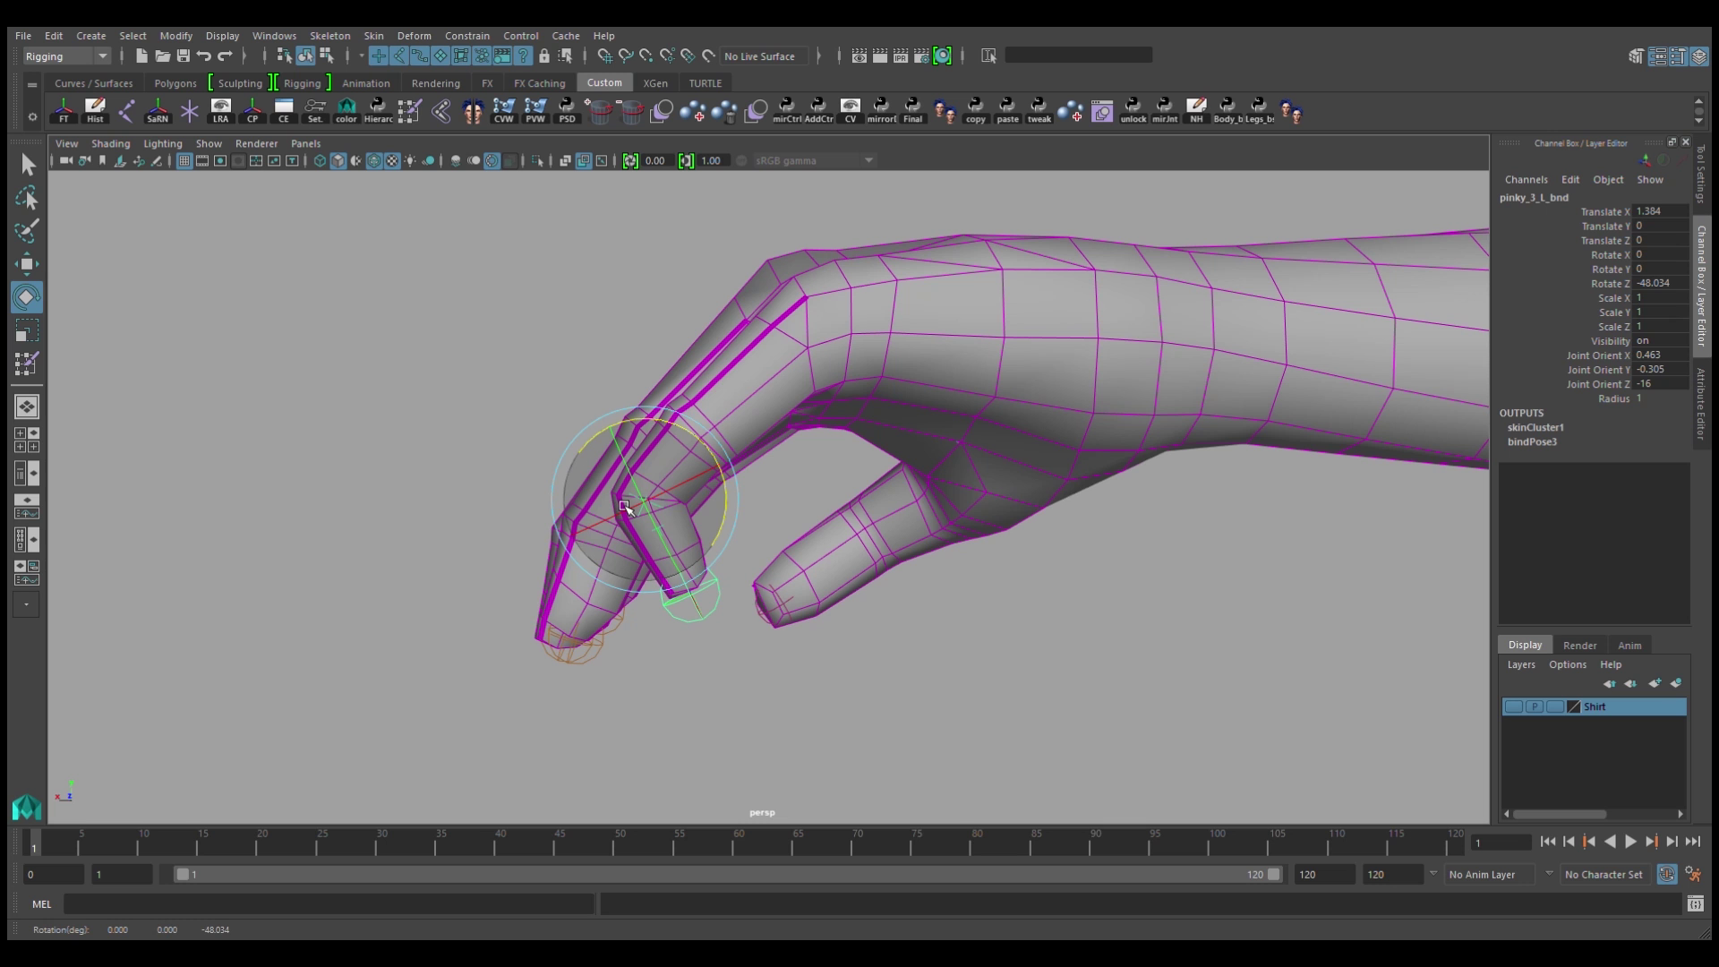
{"action": "left_click_drag", "start_coordinate": [748, 538], "coordinate": [601, 615], "text": "alt"}
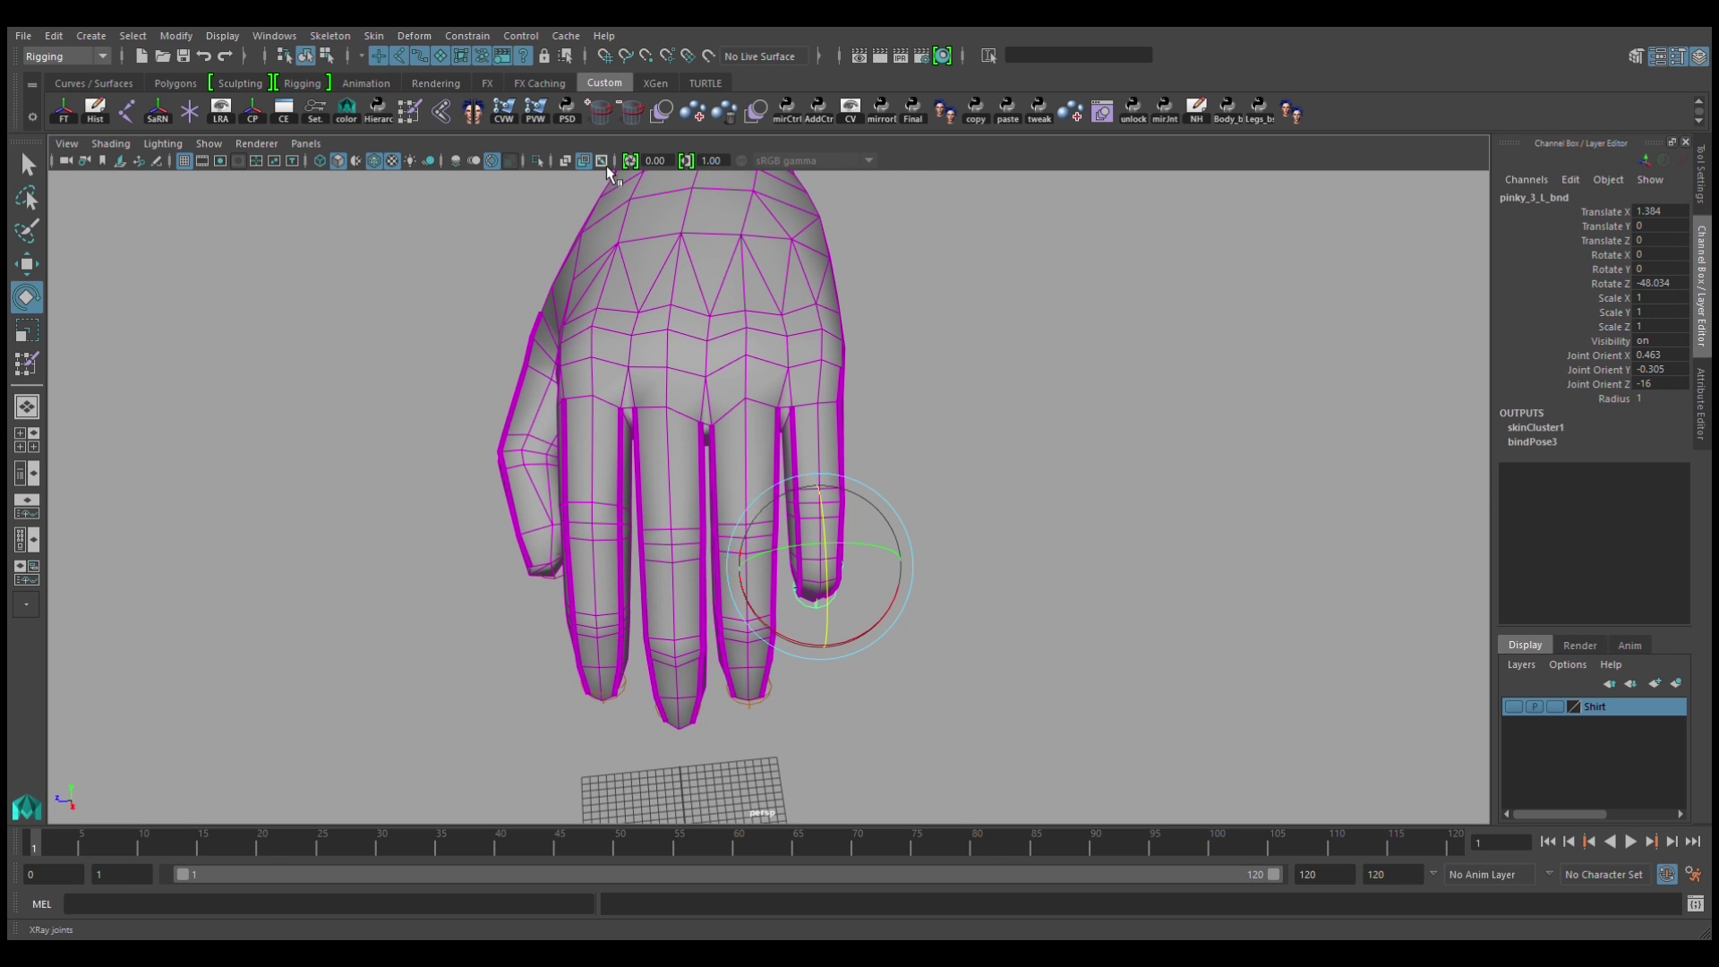
Step: Turn X-Ray Joints on, rotate index_3_L_bnd, and undo that rotation
{"action": "left_click", "coordinate": [605, 160]}
{"action": "left_click", "coordinate": [627, 645]}
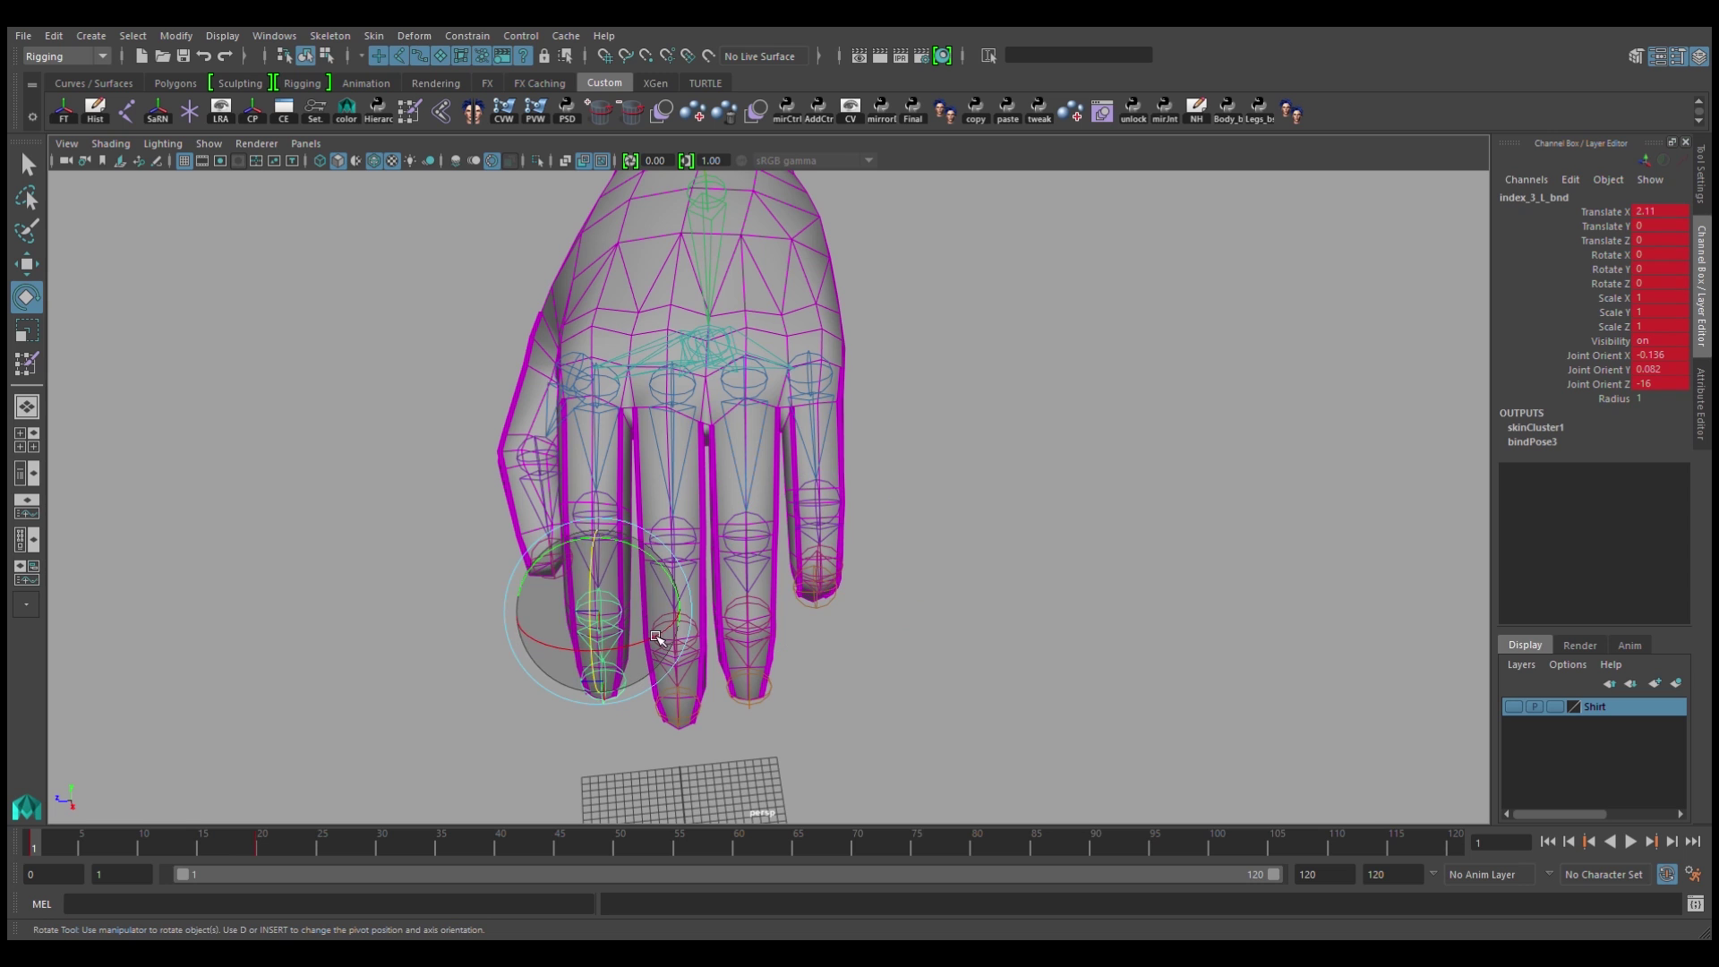
{"action": "left_click_drag", "start_coordinate": [656, 638], "coordinate": [685, 599]}
{"action": "key", "text": "ctrl+z"}
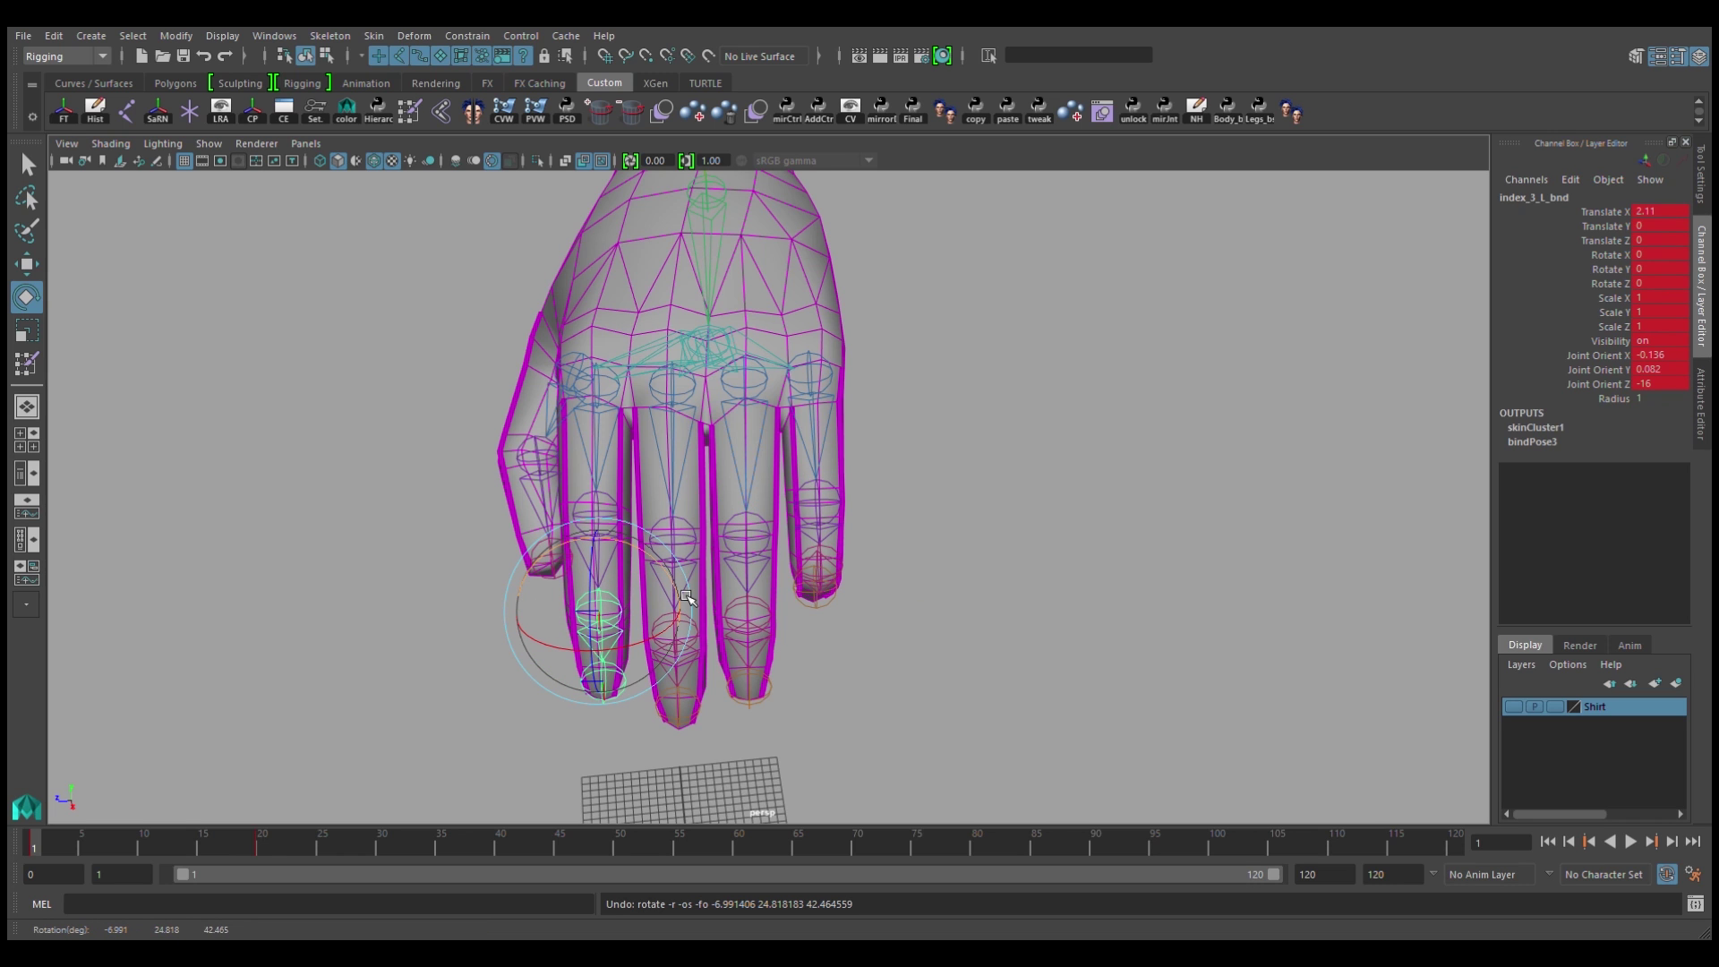